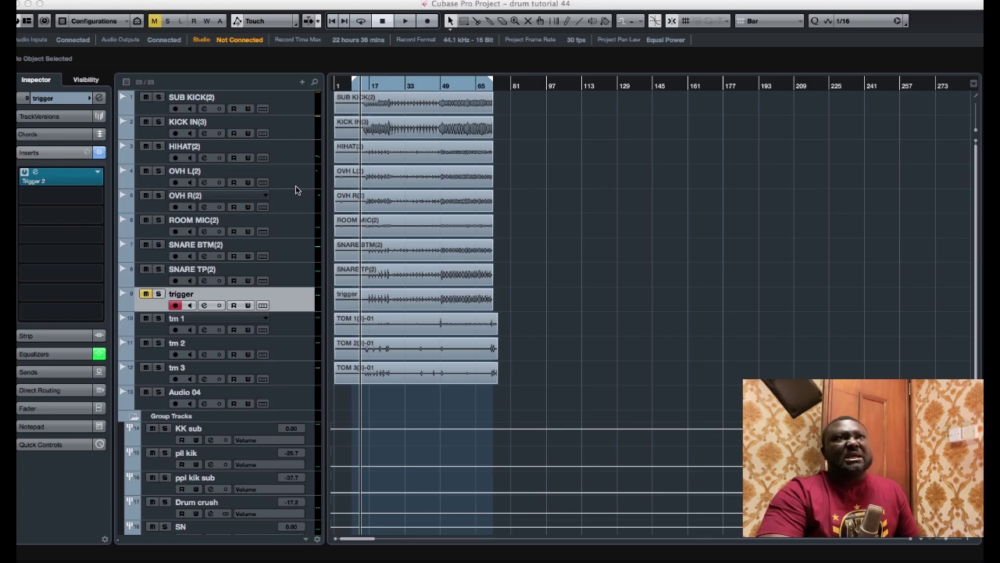
# Step: Move the SNARE TP(2) track above SNARE BTM(2) in the track list
pyautogui.click(303, 232)
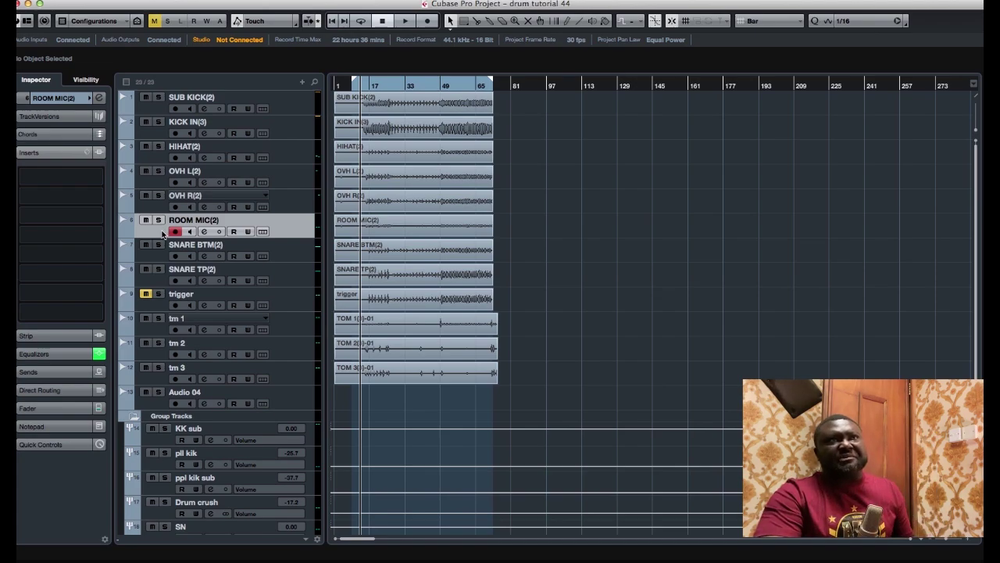
pyautogui.click(292, 248)
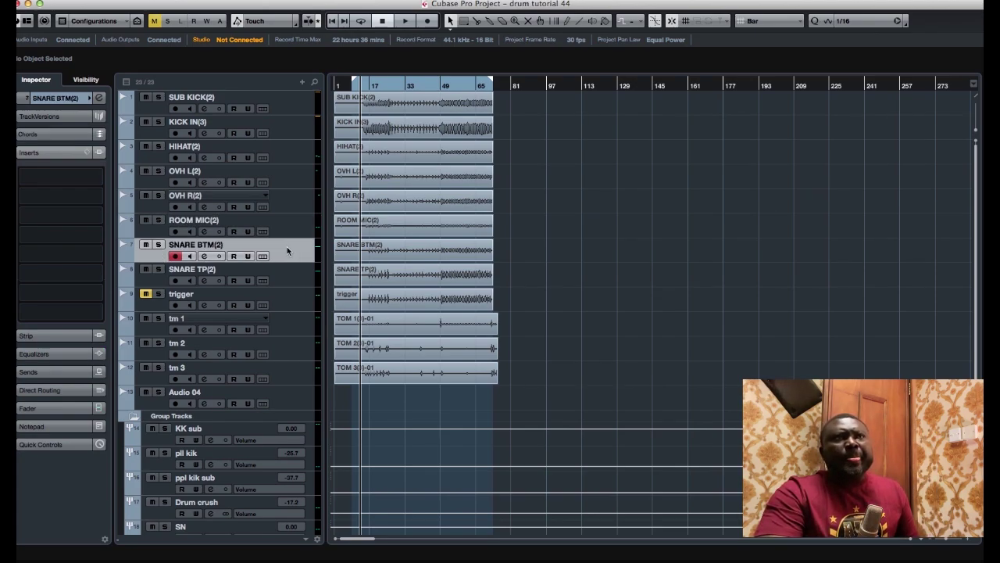
pyautogui.moveTo(293, 273); pyautogui.dragTo(264, 261)
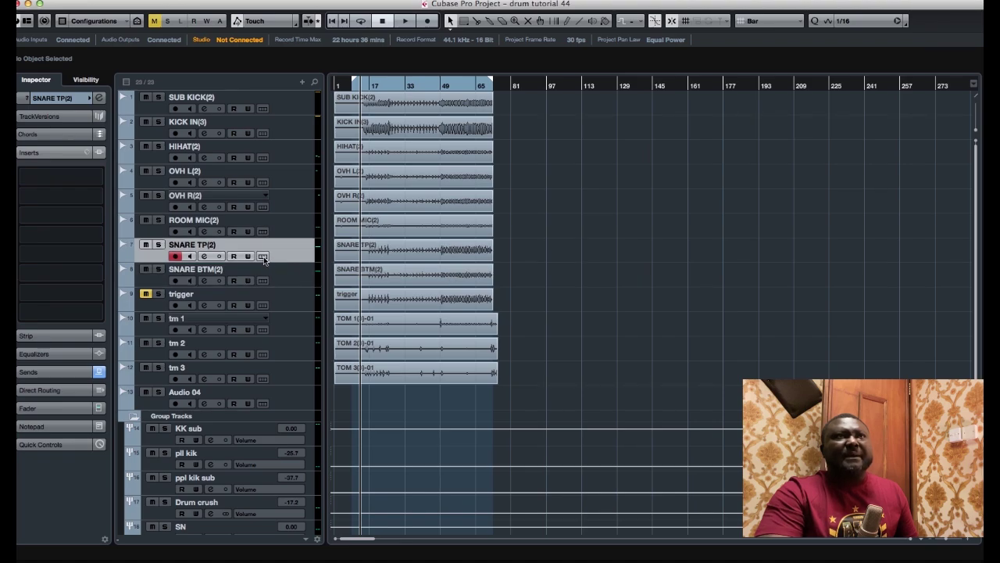
pyautogui.click(297, 282)
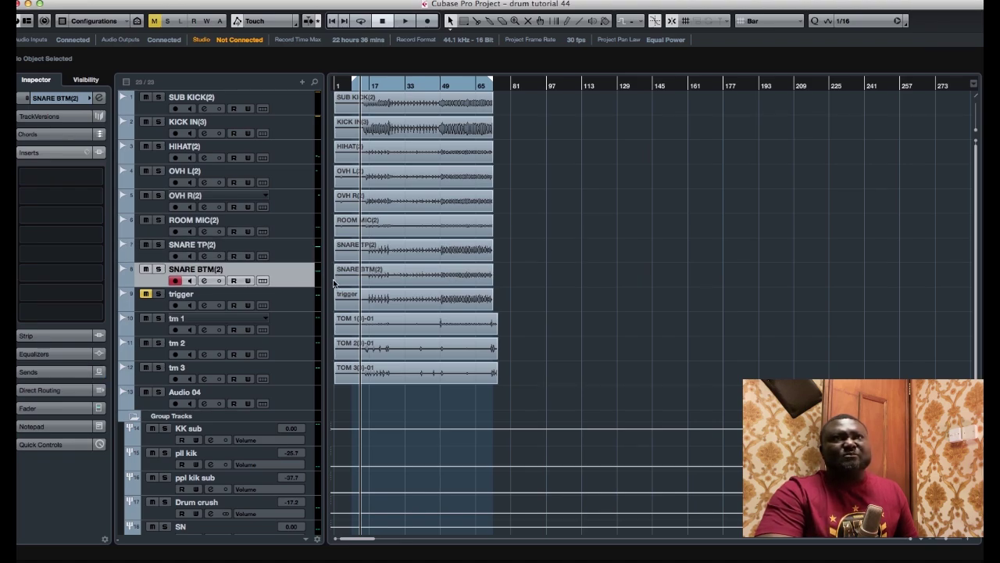
# Step: Go through the tom tracks tm 1 to tm 3 and audition the full drum recording, including the sections from about bars 27 and 49
pyautogui.click(294, 322)
pyautogui.click(297, 345)
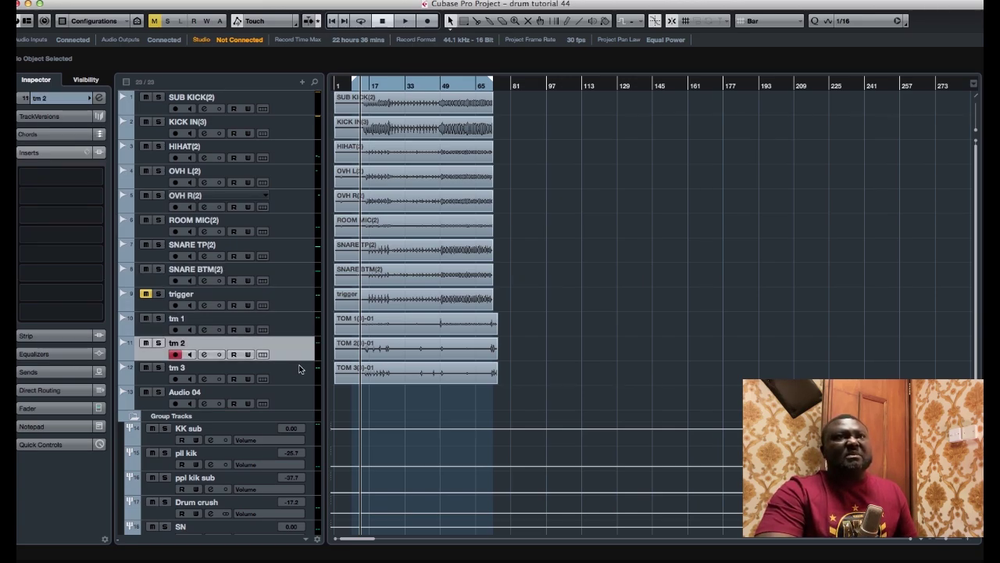
pyautogui.click(299, 368)
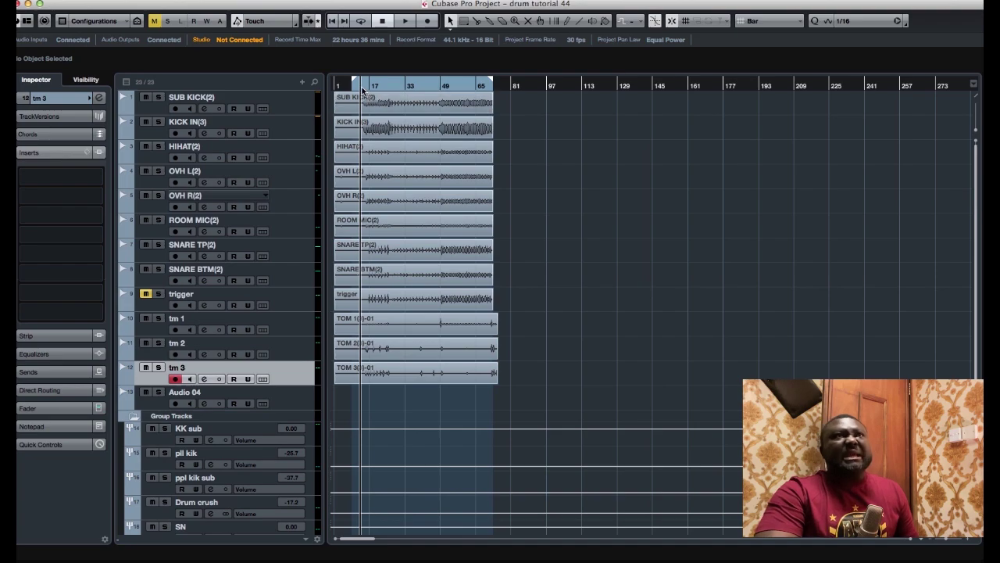
pyautogui.press('g')
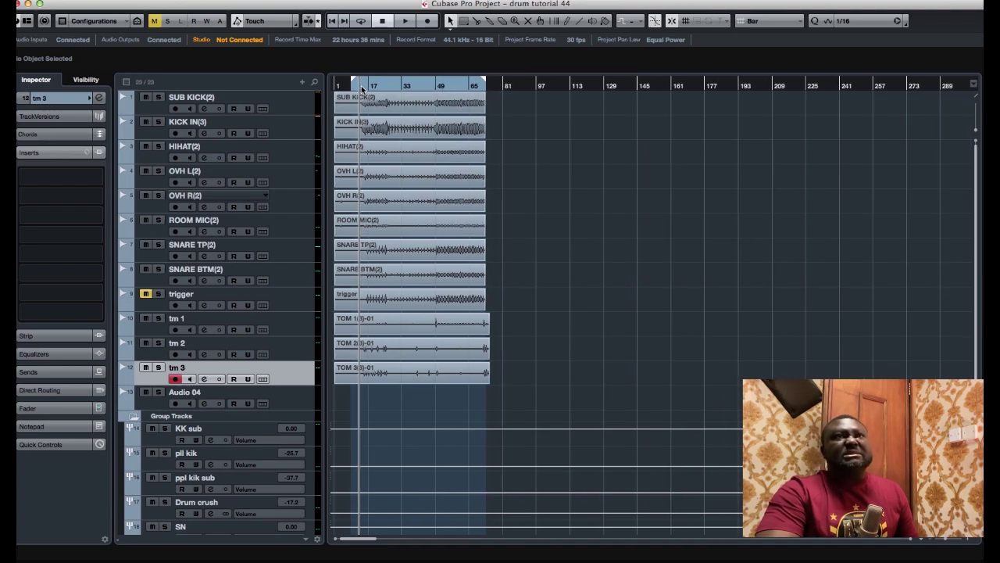
pyautogui.press('space')
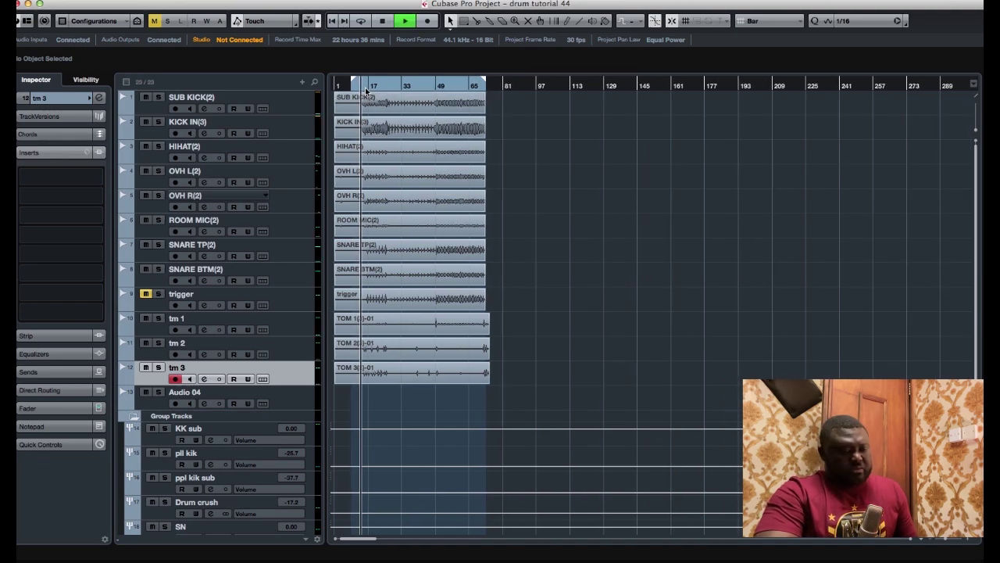
pyautogui.press('h')
pyautogui.press('h')
pyautogui.press('h')
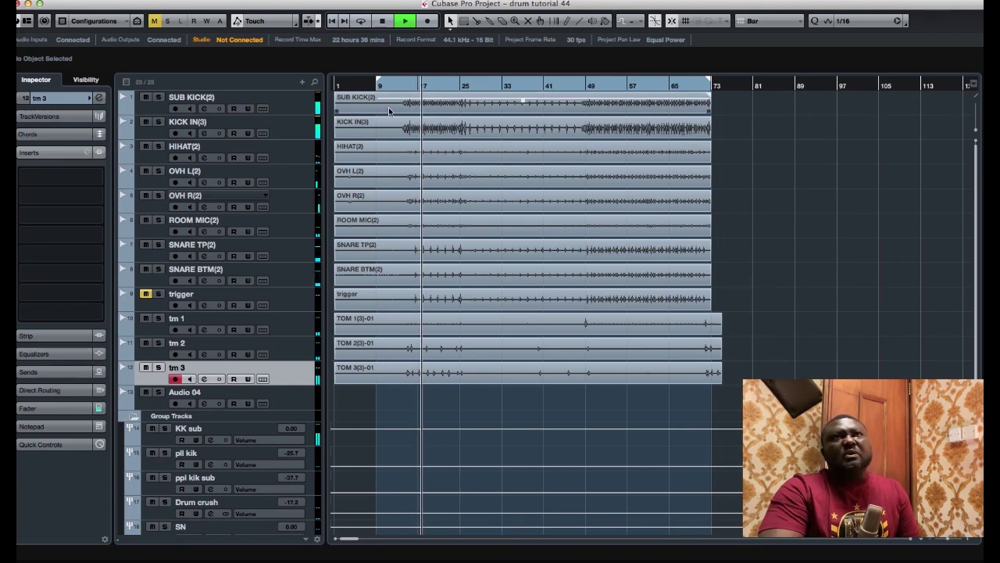
pyautogui.click(513, 110)
pyautogui.click(478, 125)
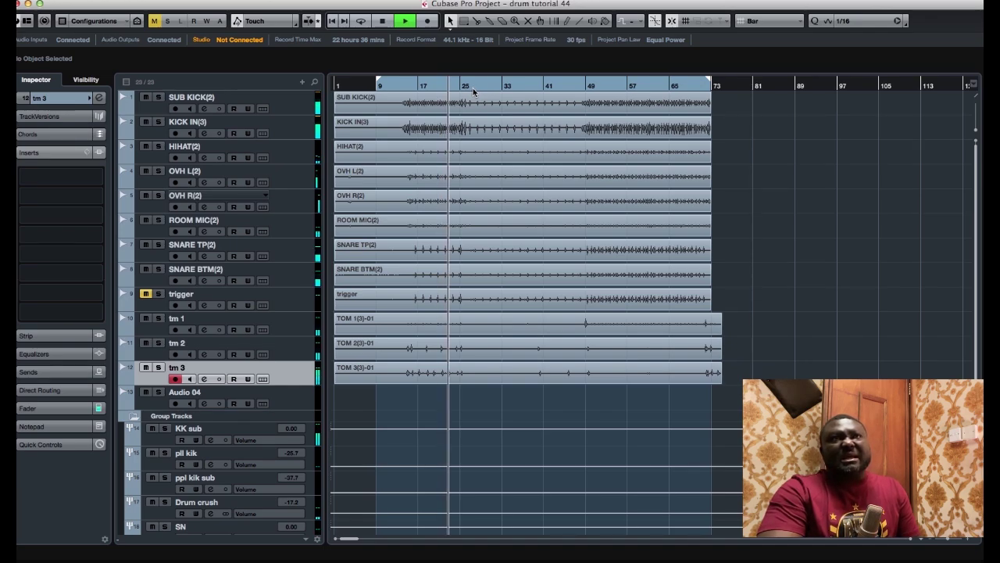
pyautogui.click(475, 86)
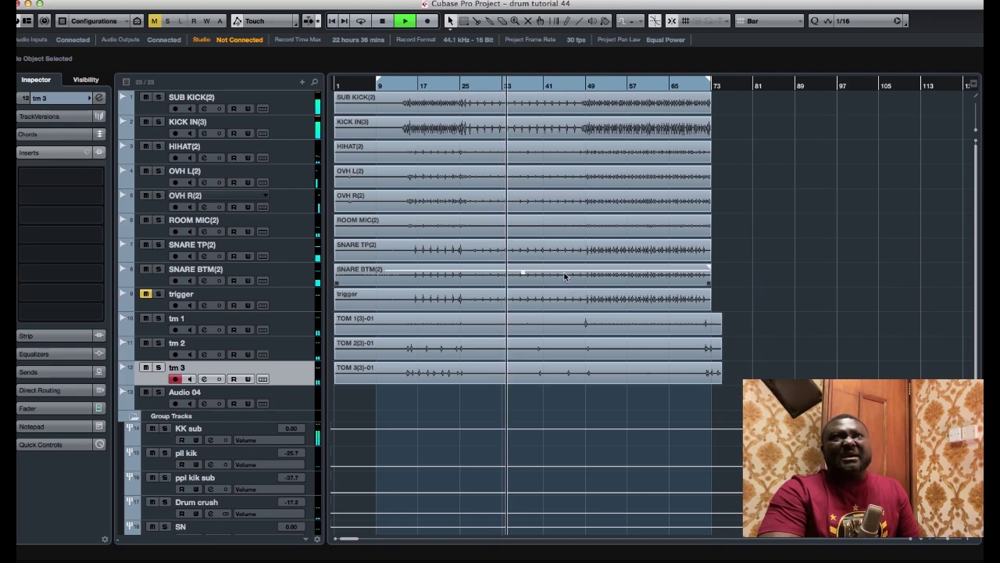
pyautogui.click(587, 91)
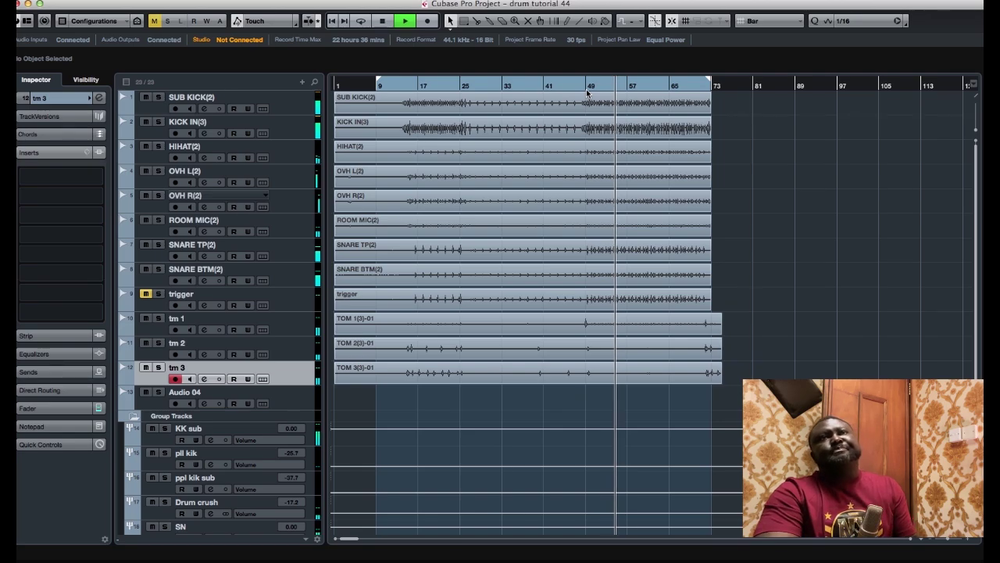
pyautogui.press('space')
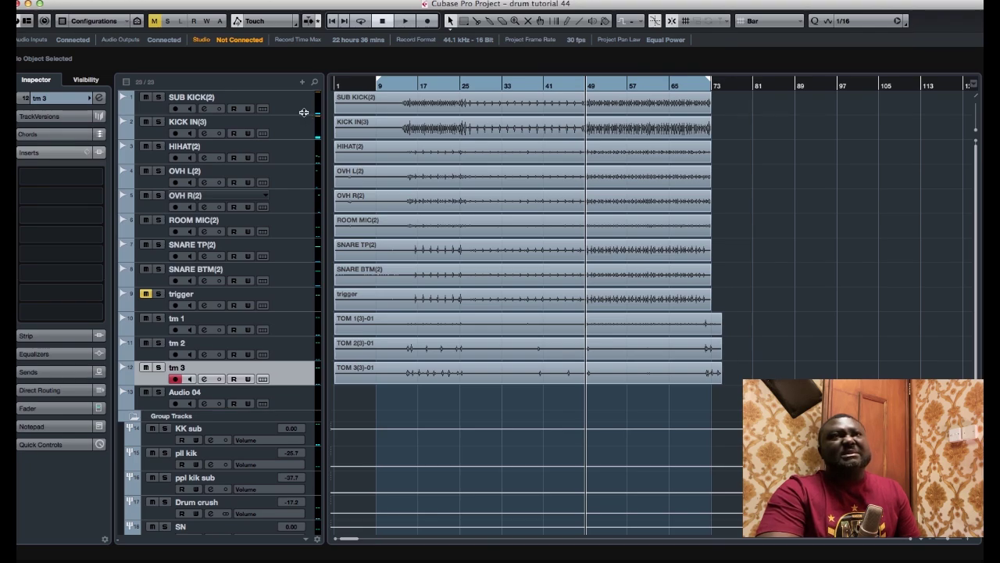
# Step: Select the SUB KICK(2) track and audition the drums from about bars 16, 32 and 52
pyautogui.click(297, 108)
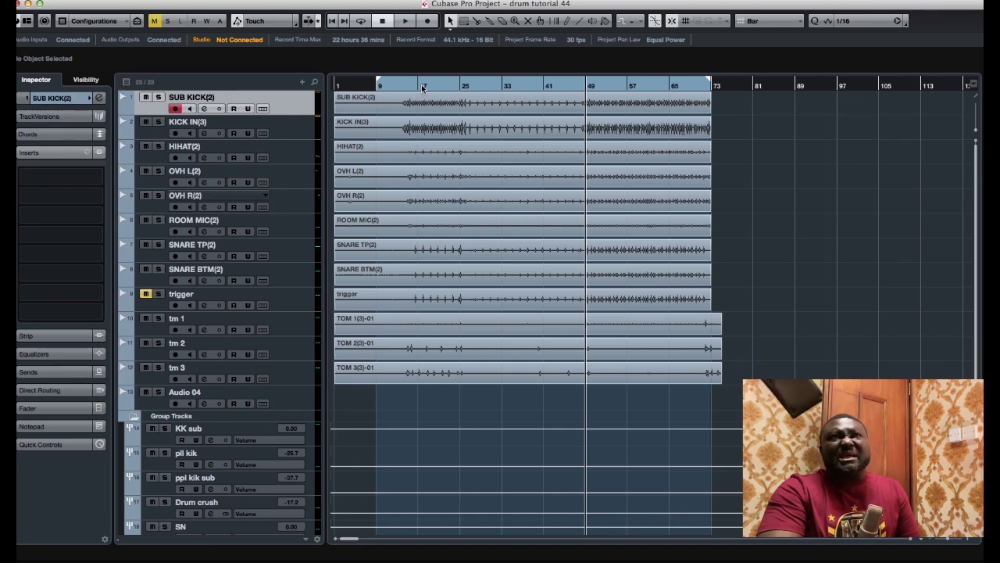
pyautogui.moveTo(422, 87); pyautogui.dragTo(414, 88)
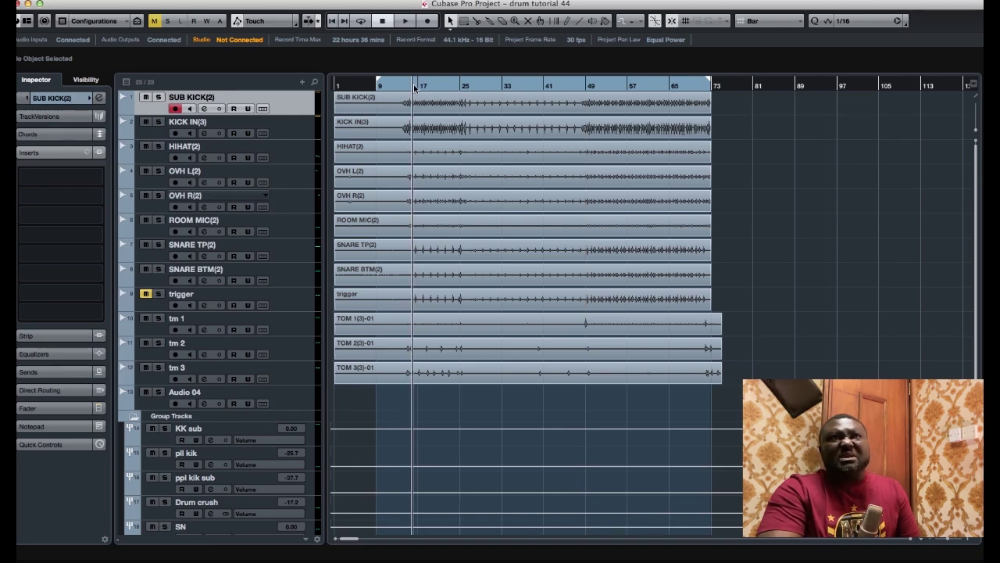
pyautogui.press('space')
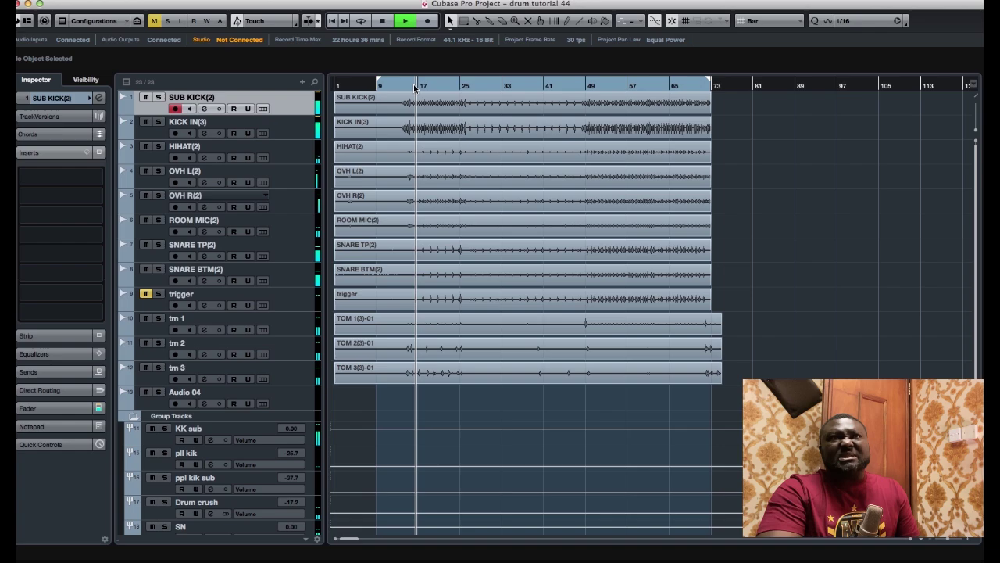
pyautogui.press('space')
pyautogui.click(496, 88)
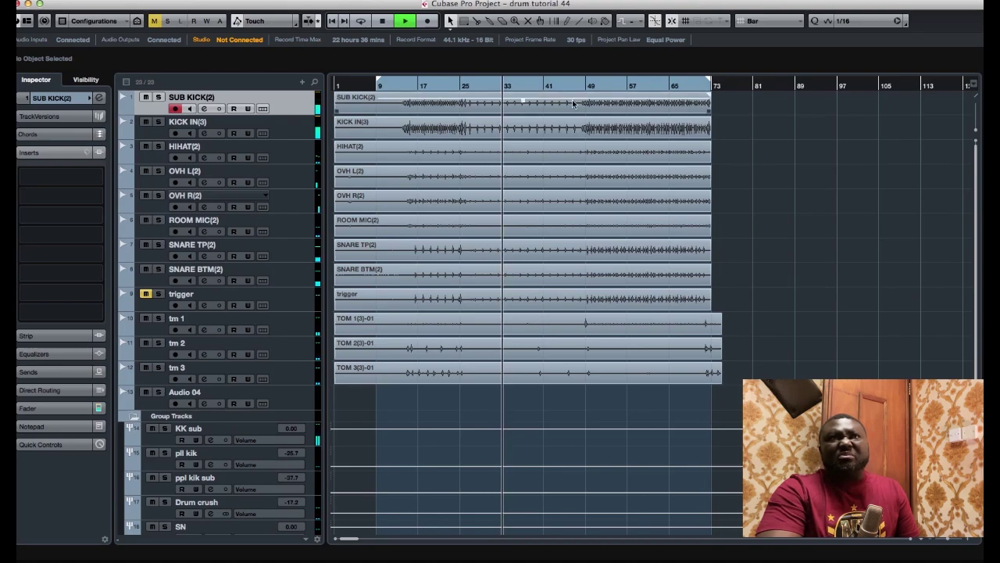
pyautogui.click(600, 88)
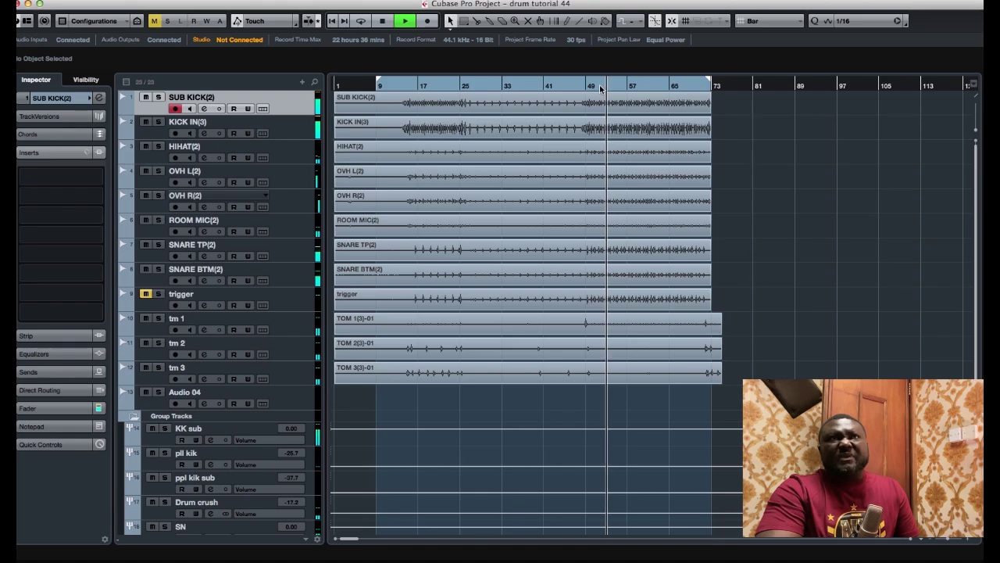
pyautogui.press('space')
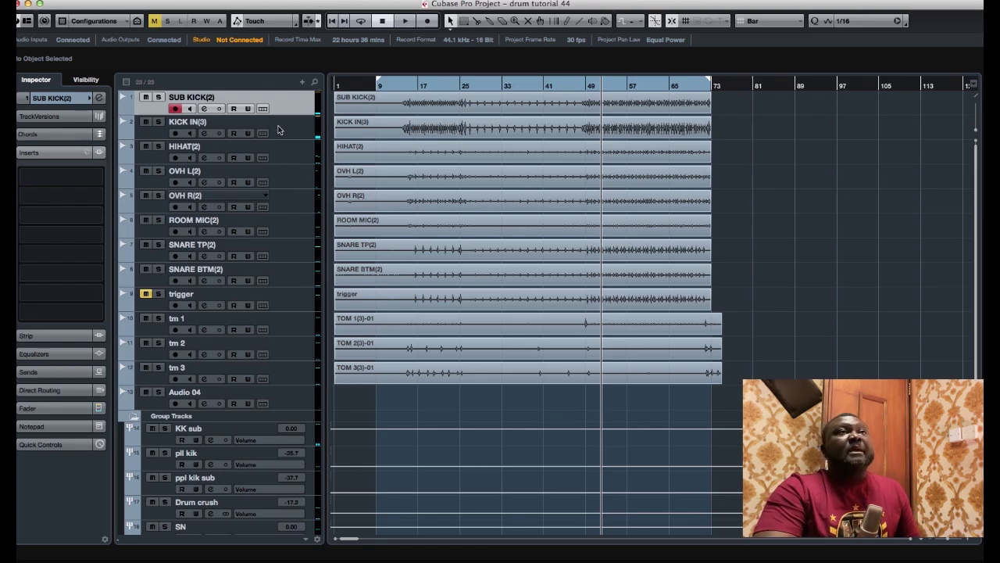
# Step: Insert the Gate effect in SUB KICK(2)'s first insert slot and mute the tracks from KICK IN(3) through tm 3
pyautogui.click(60, 180)
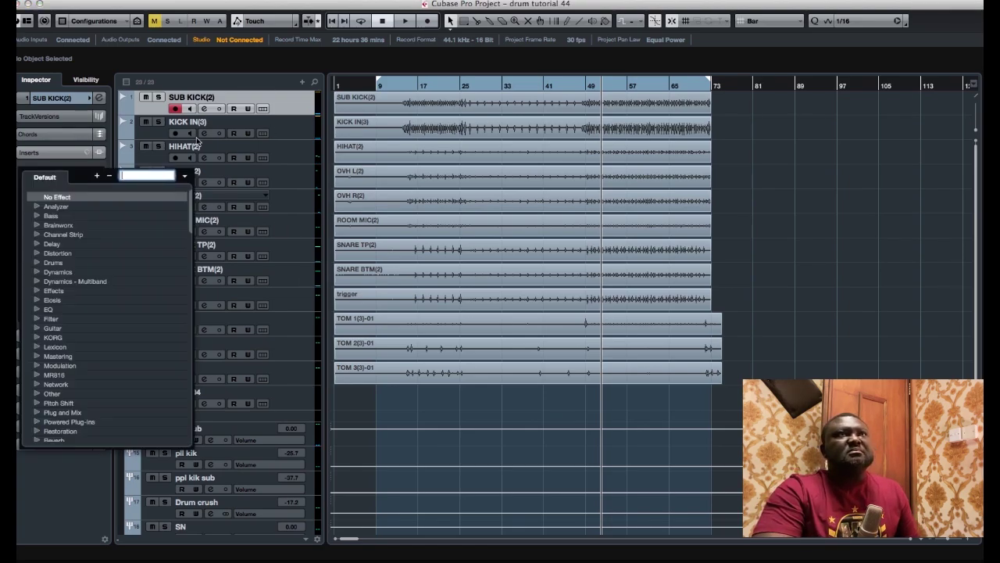
pyautogui.write('gat')
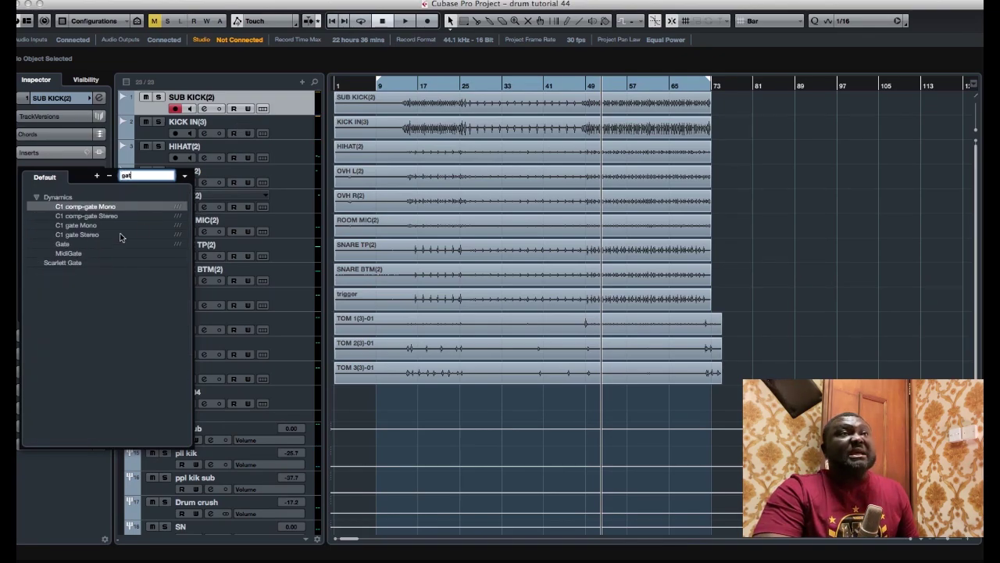
pyautogui.click(76, 244)
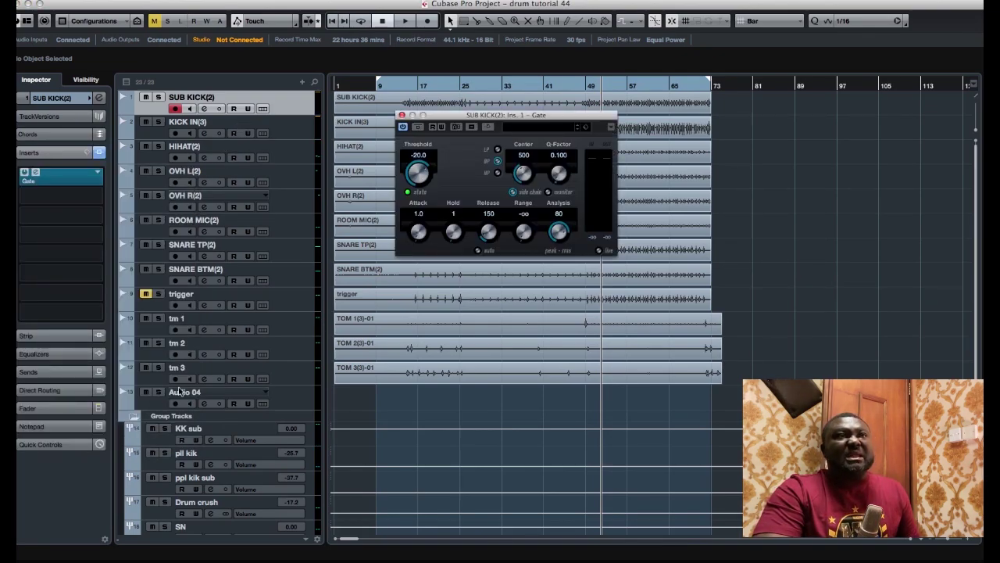
pyautogui.click(146, 368)
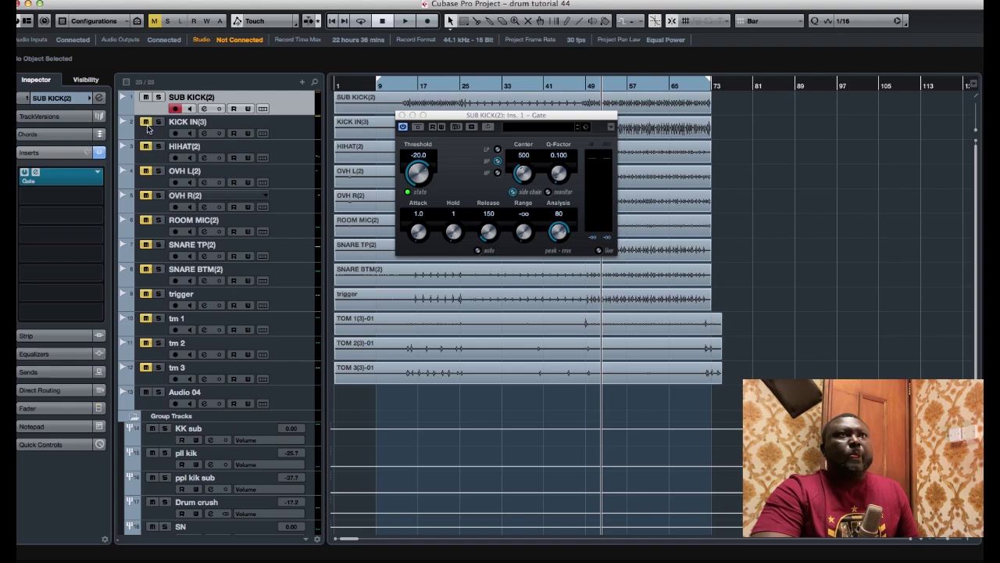
# Step: During playback, set the SUB KICK(2) gate's threshold to -33.5 and its release to 86
pyautogui.click(417, 181)
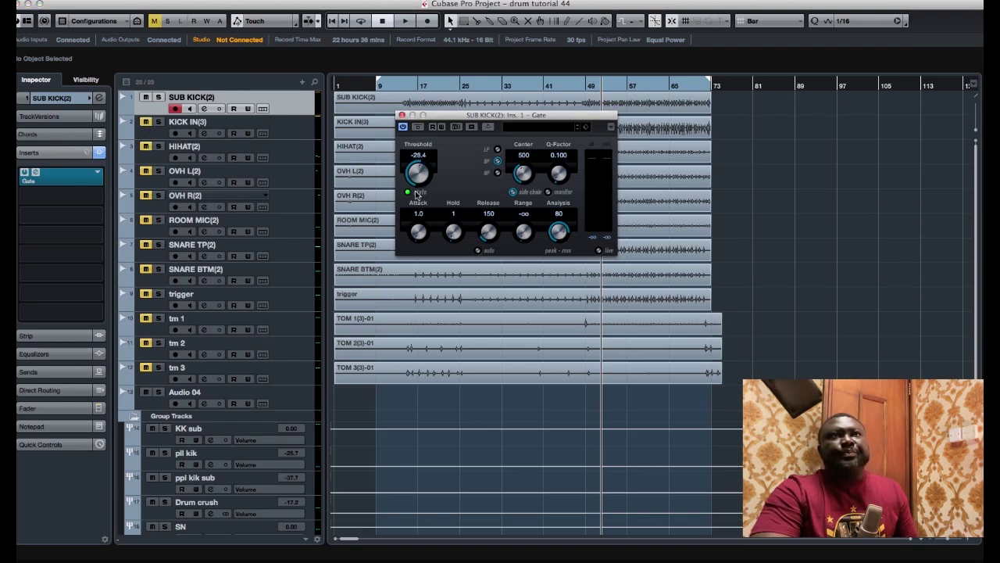
pyautogui.press('space')
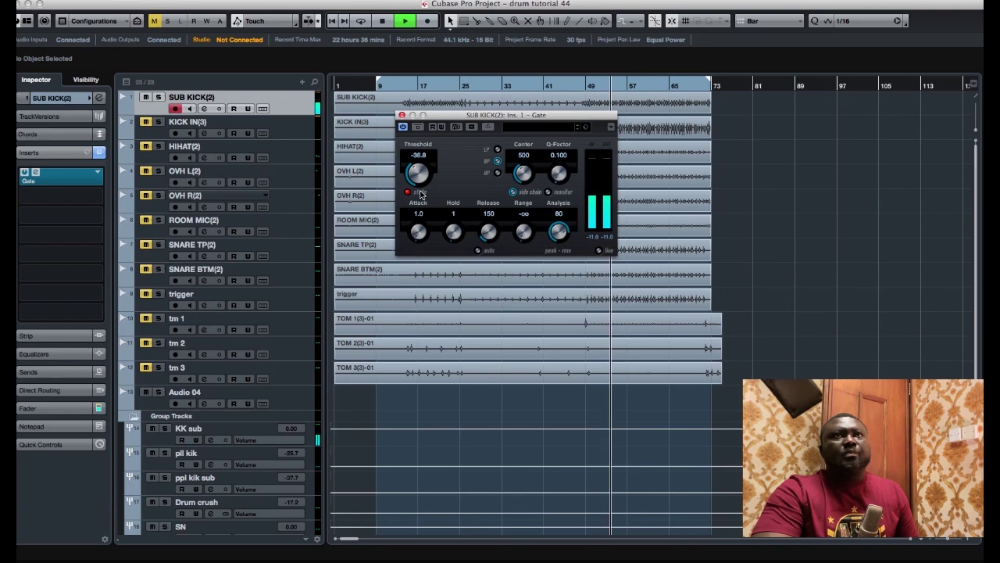
pyautogui.moveTo(421, 192); pyautogui.dragTo(419, 182)
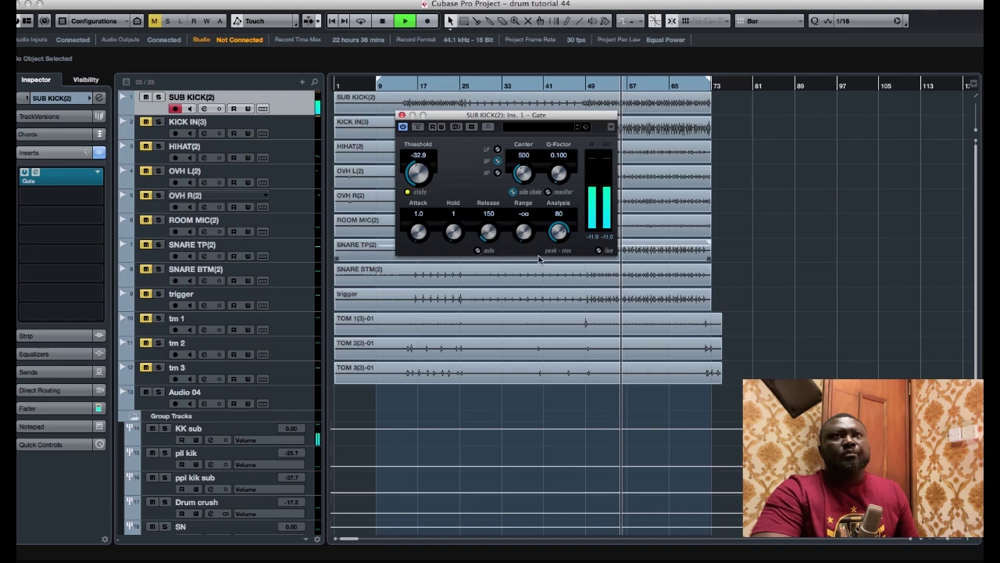
pyautogui.moveTo(489, 237); pyautogui.dragTo(488, 245)
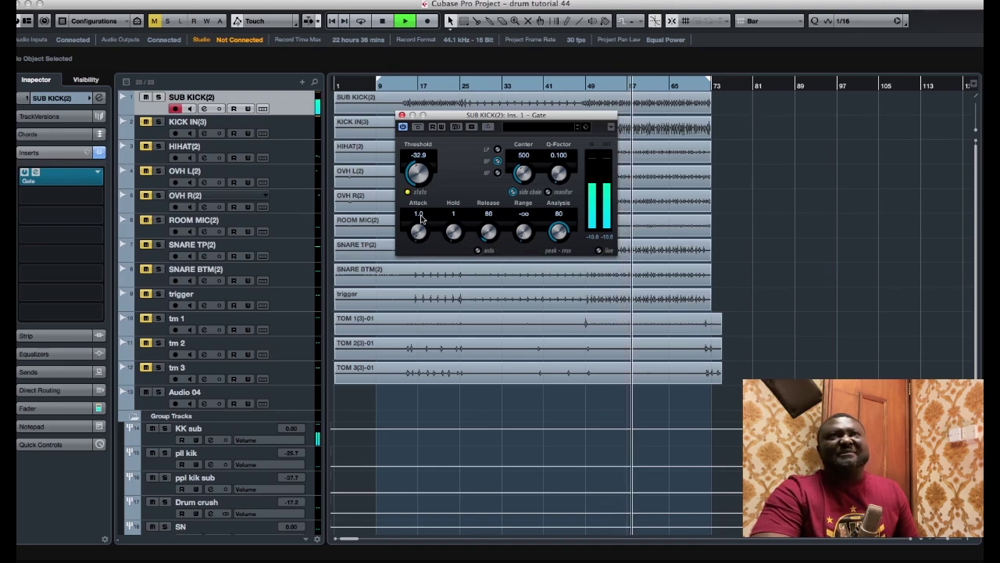
pyautogui.moveTo(419, 180); pyautogui.dragTo(419, 181)
pyautogui.press('space')
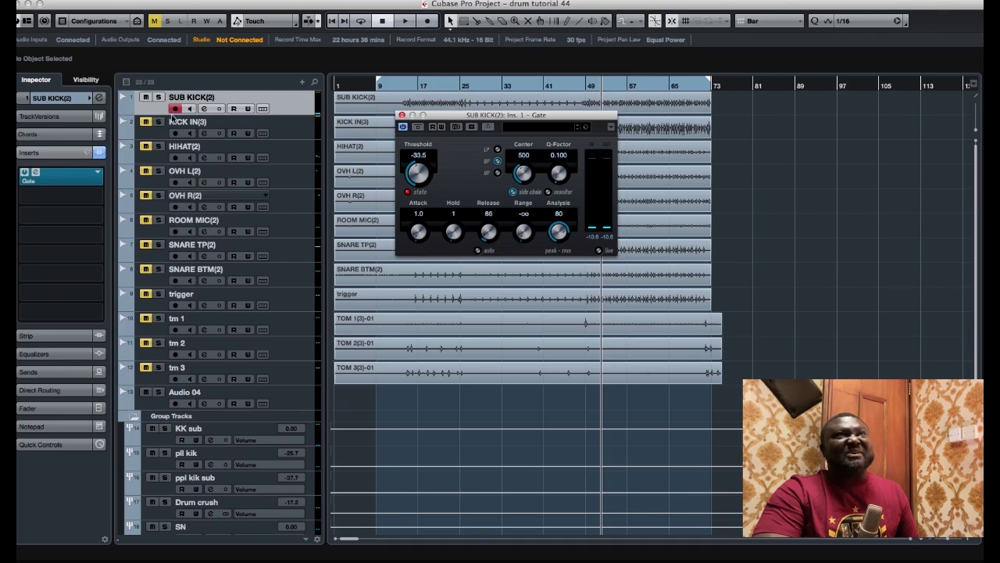
# Step: Examine SUB KICK(2)'s frequency spectrum in its channel settings during playback, and close the gate and channel windows
pyautogui.click(100, 99)
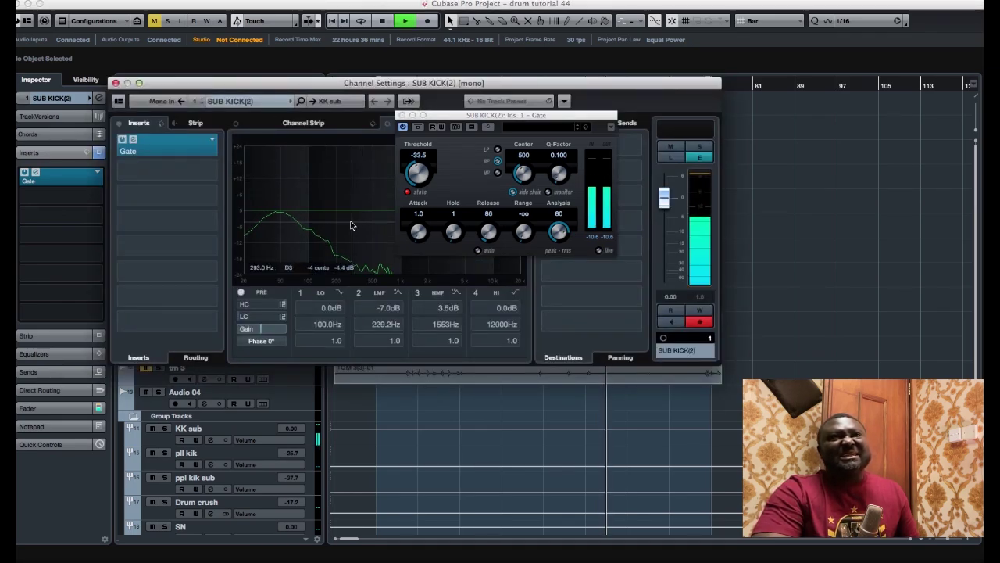
pyautogui.moveTo(456, 115); pyautogui.dragTo(502, 114)
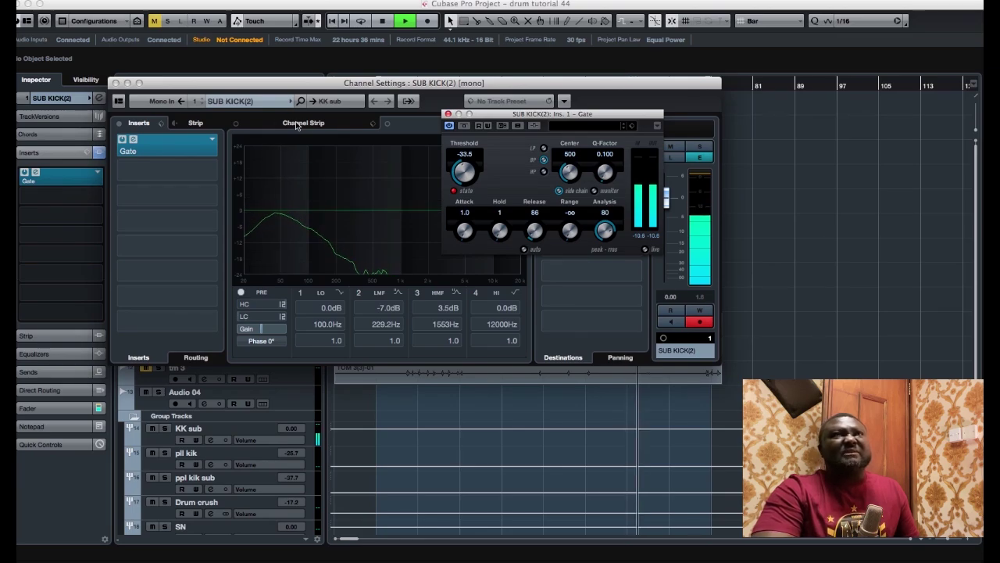
pyautogui.click(448, 114)
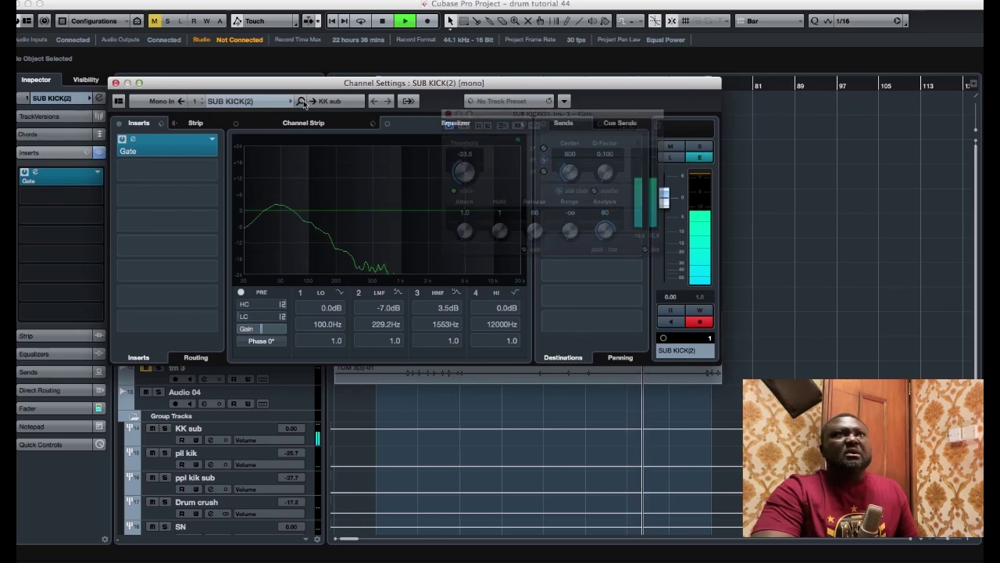
pyautogui.click(116, 83)
pyautogui.press('space')
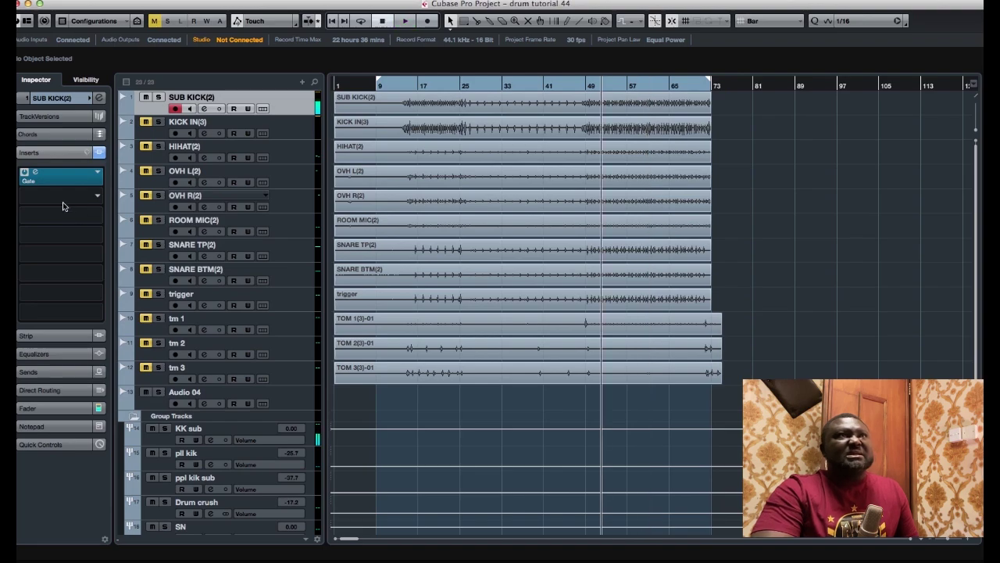
# Step: Insert the CLA-3A Mono compressor in SUB KICK(2)'s second insert slot, after the gate
pyautogui.click(62, 202)
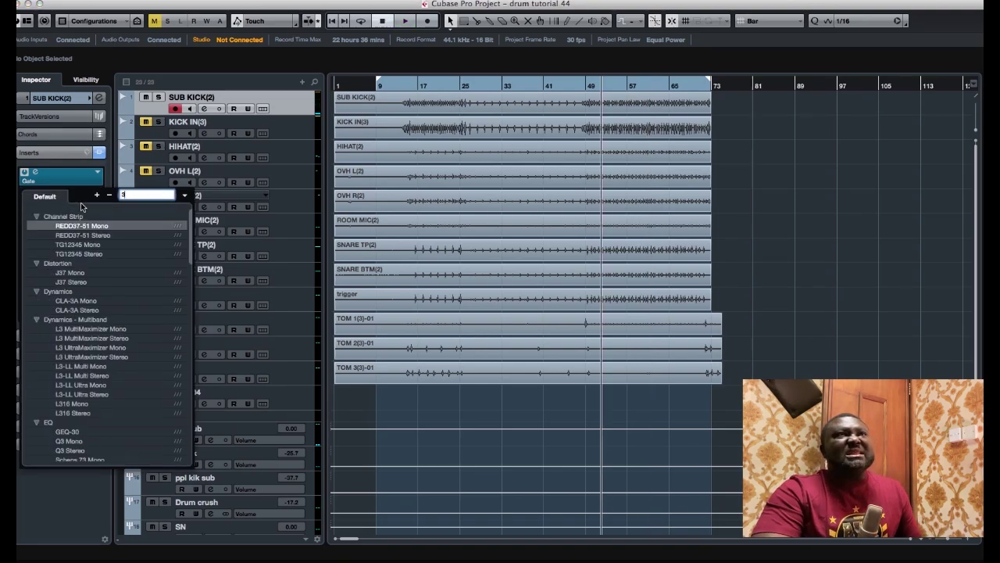
pyautogui.write('3a')
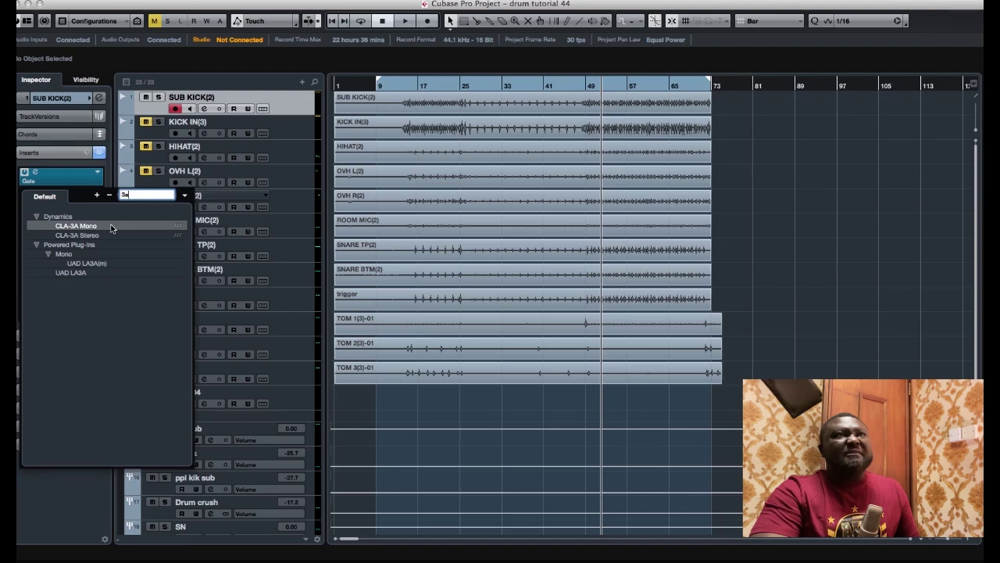
pyautogui.click(105, 226)
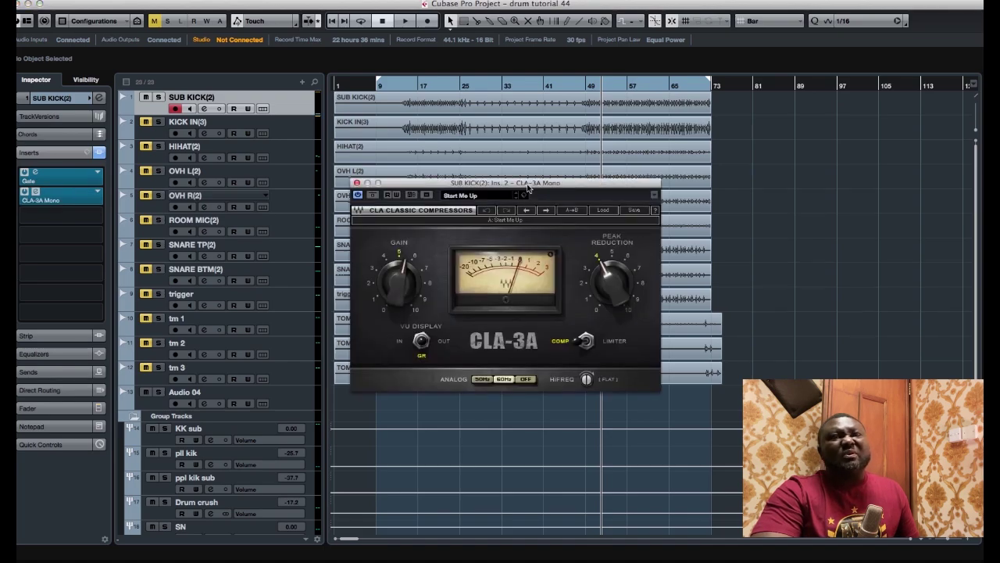
# Step: Set the CLA-3A on SUB KICK(2) to peak reduction 0 and gain about 4.83, with analog modelling off
pyautogui.moveTo(529, 188); pyautogui.dragTo(506, 153)
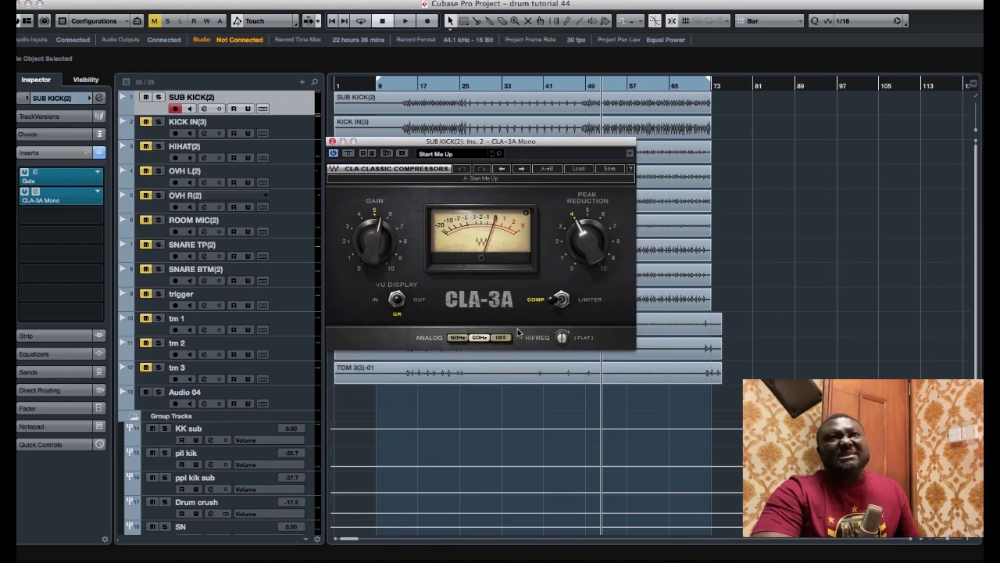
pyautogui.moveTo(587, 243); pyautogui.dragTo(587, 282)
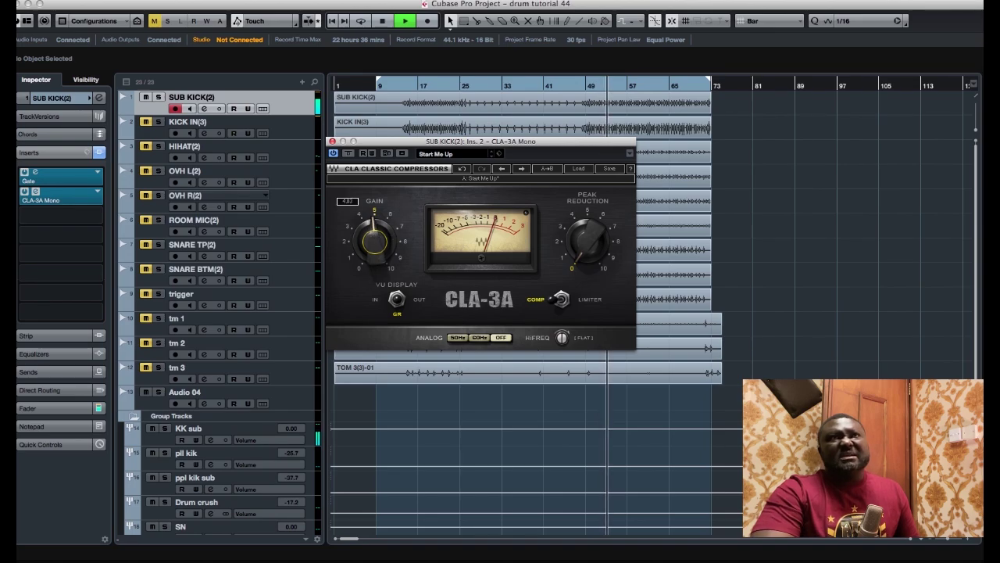
# Step: Compare SUB KICK(2)'s frequency spectrum in its channel settings with the CLA-3A off and on, and close both windows
pyautogui.click(99, 98)
pyautogui.moveTo(399, 143); pyautogui.dragTo(528, 153)
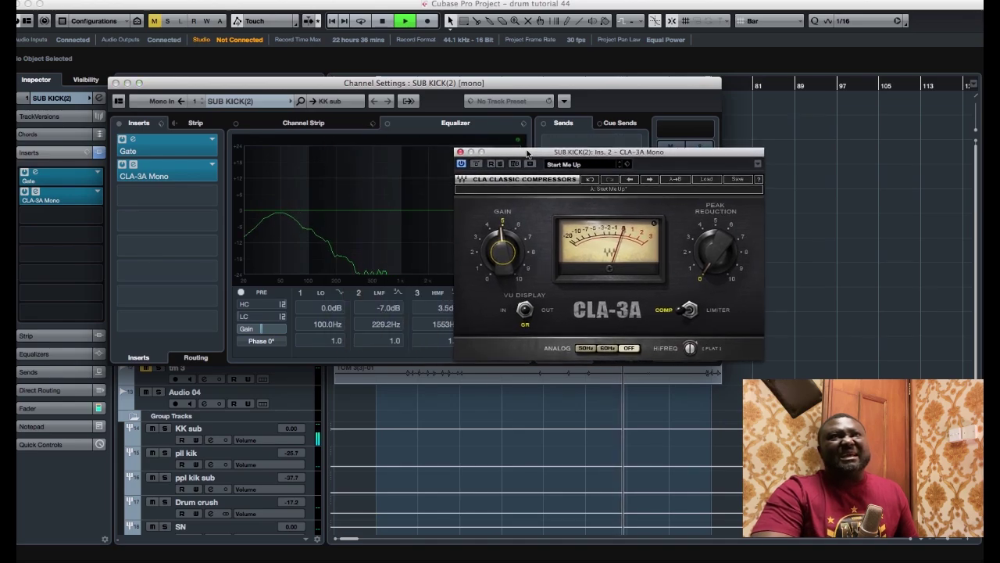
pyautogui.click(123, 165)
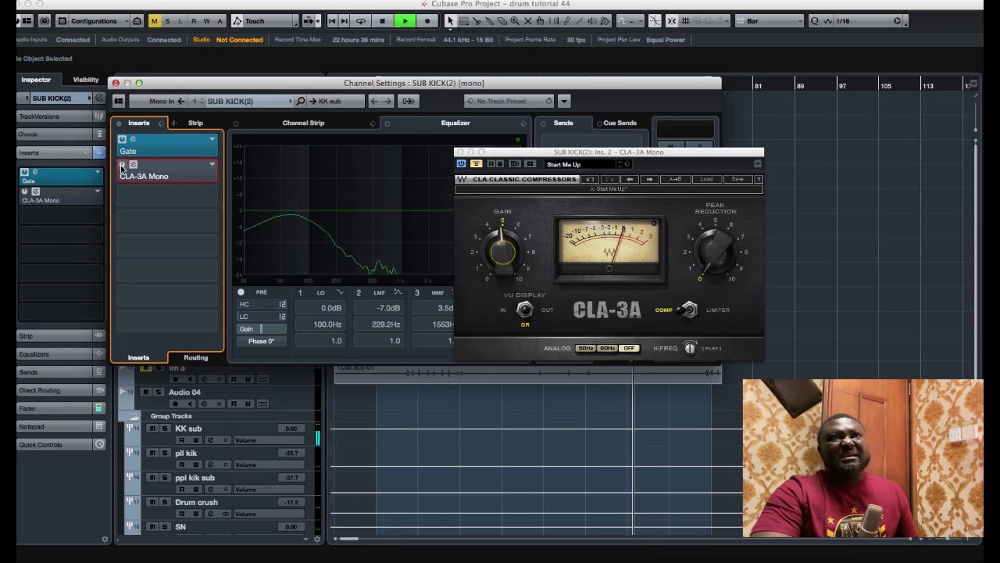
pyautogui.click(123, 164)
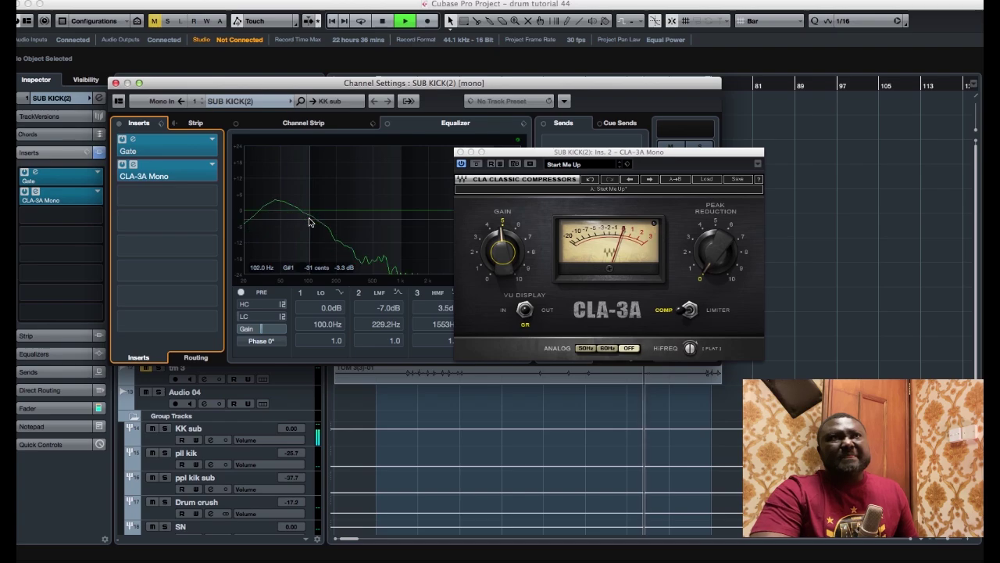
pyautogui.click(461, 153)
pyautogui.press('super+w')
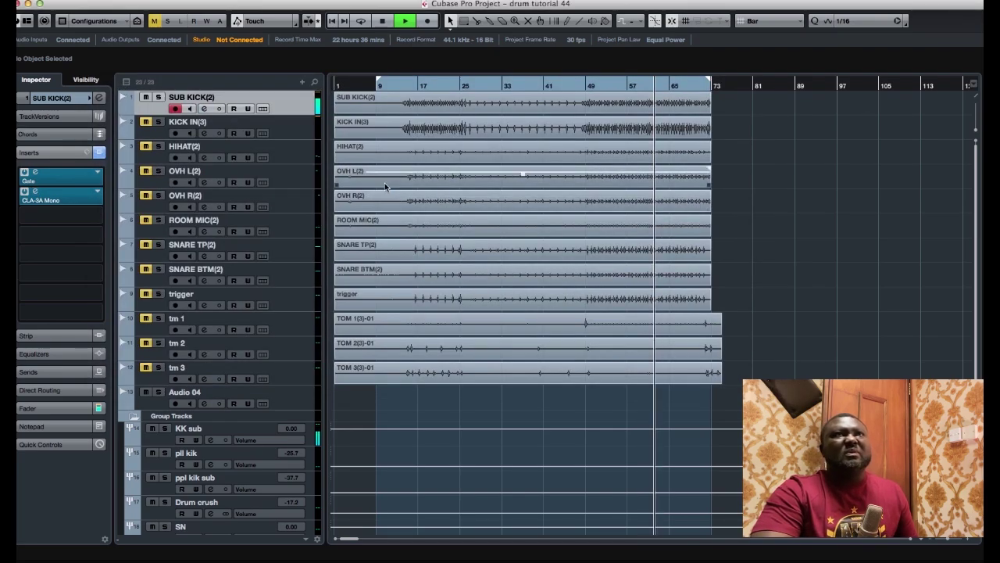
pyautogui.press('space')
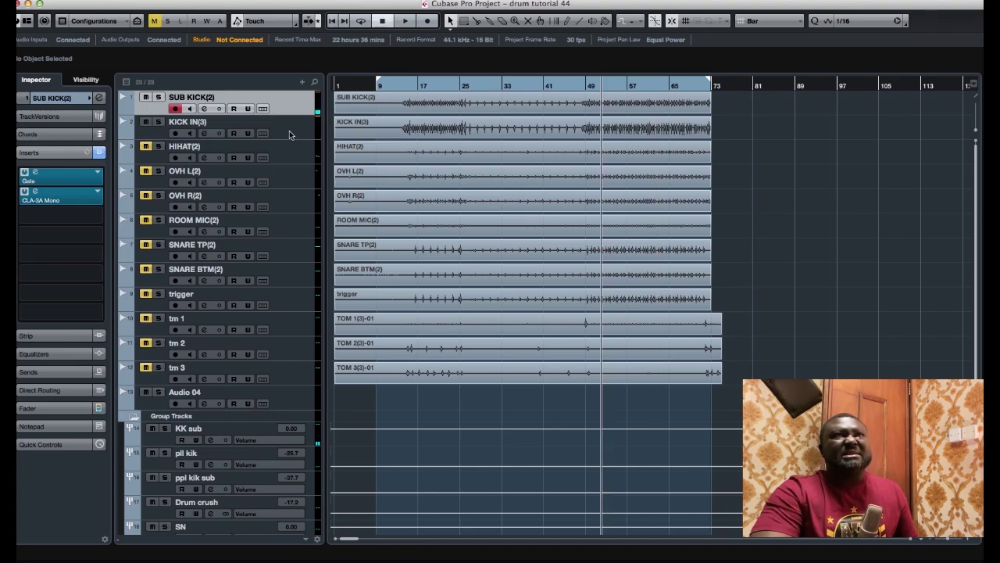
# Step: Solo the unmuted KICK IN(3) track and insert the Gate effect in its first insert slot
pyautogui.click(173, 126)
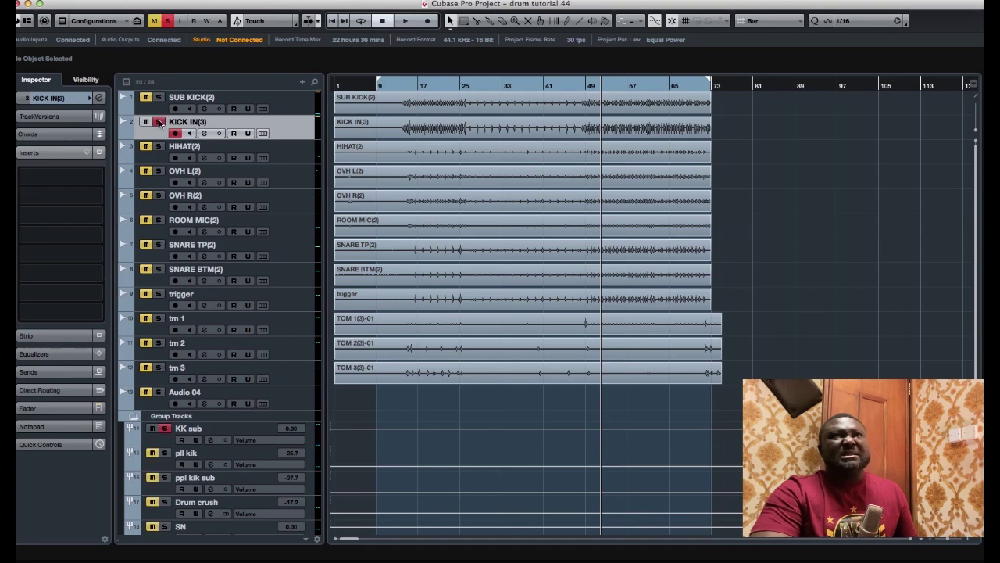
pyautogui.click(69, 178)
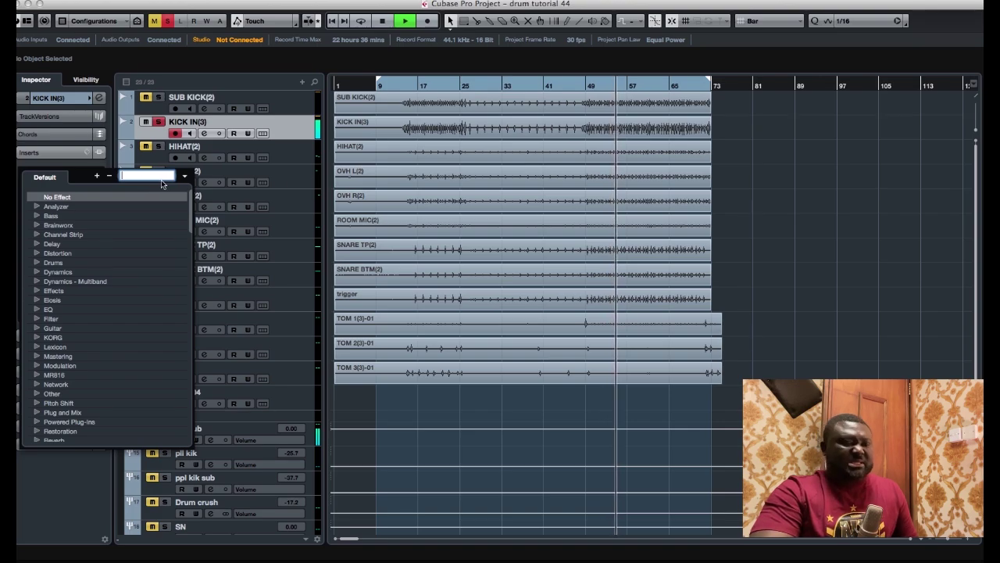
pyautogui.write('gat')
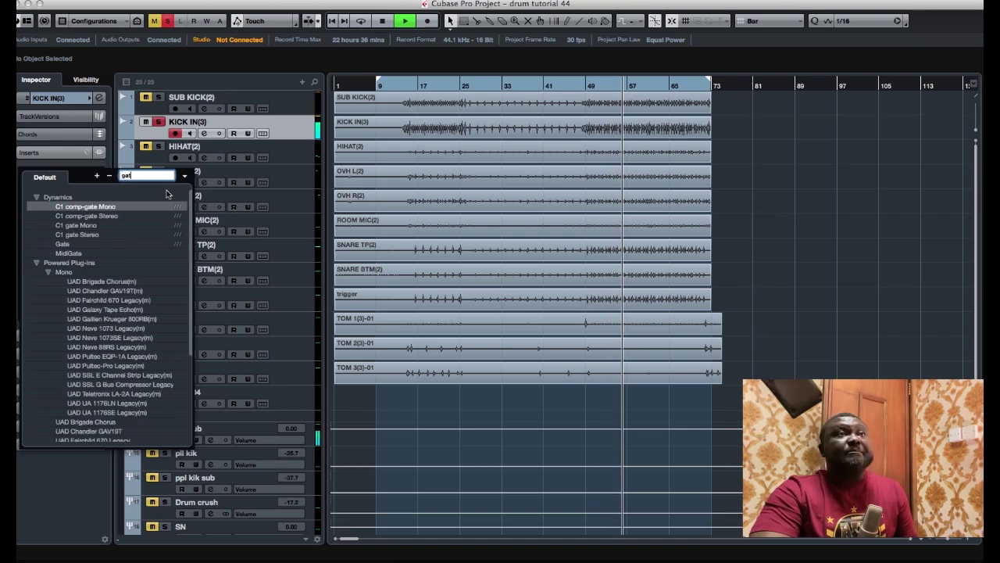
pyautogui.click(86, 244)
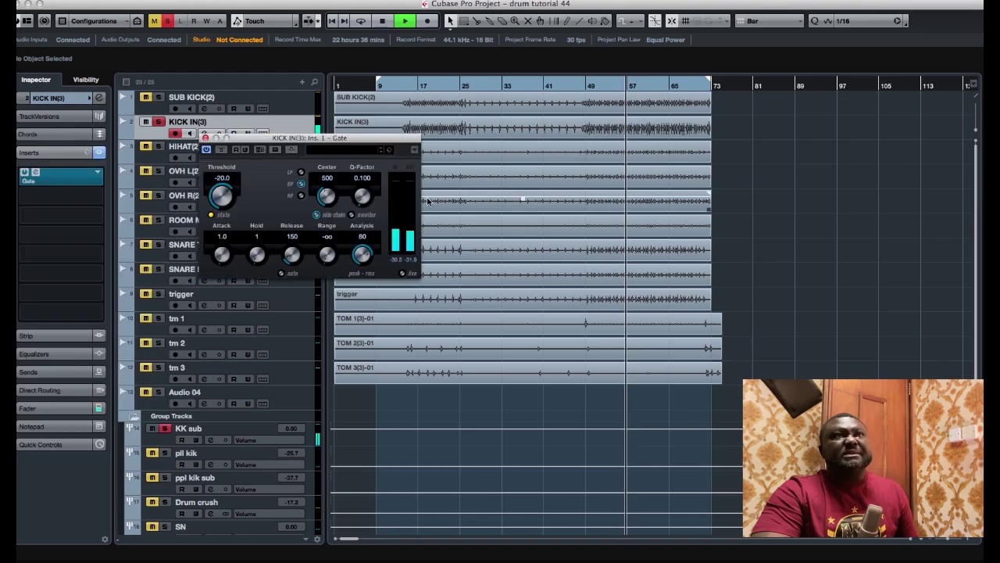
# Step: During playback, set the KICK IN(3) gate's threshold to -35.3 and its release to 110, and close the gate window
pyautogui.moveTo(225, 201); pyautogui.dragTo(224, 225)
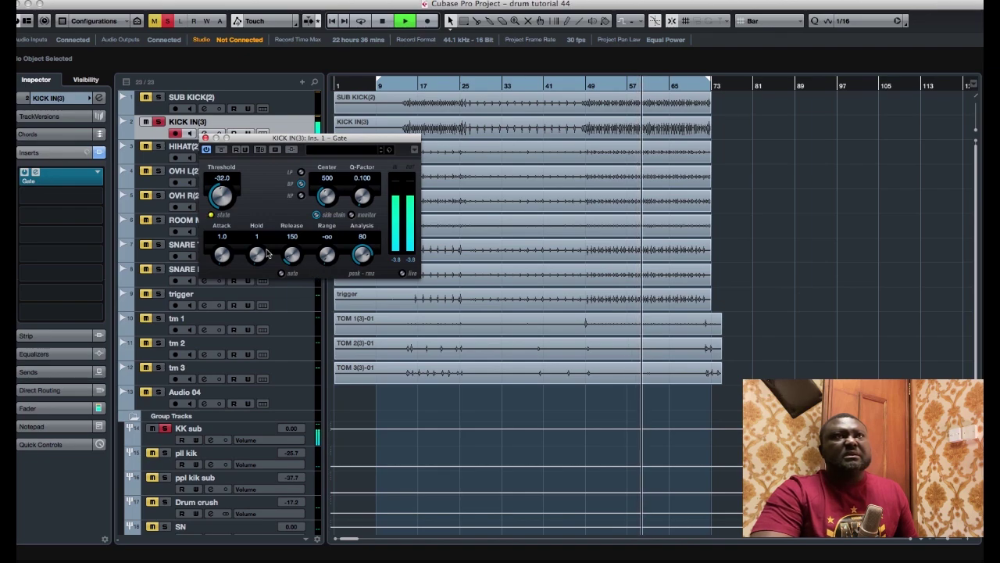
pyautogui.moveTo(229, 206); pyautogui.dragTo(227, 209)
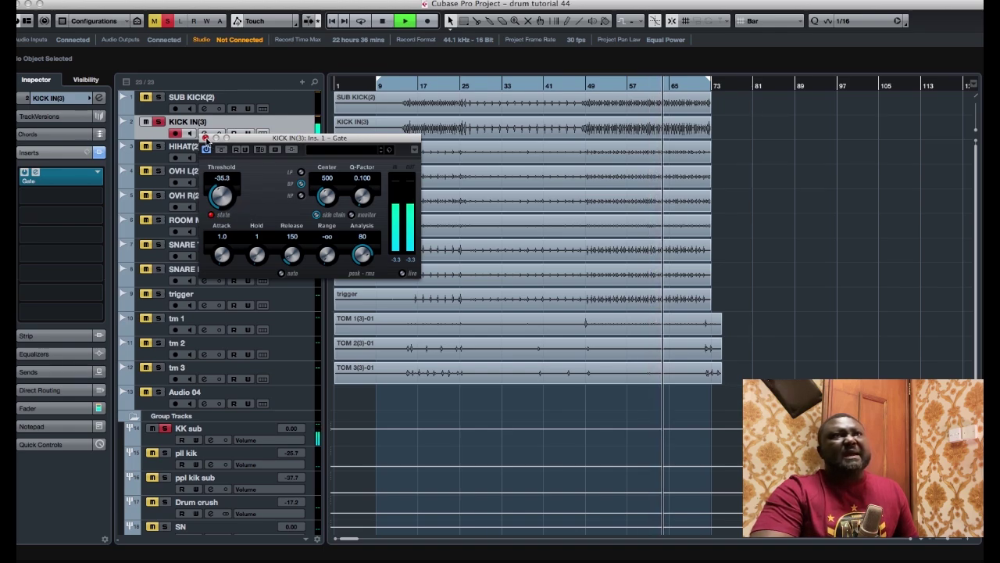
pyautogui.press('space')
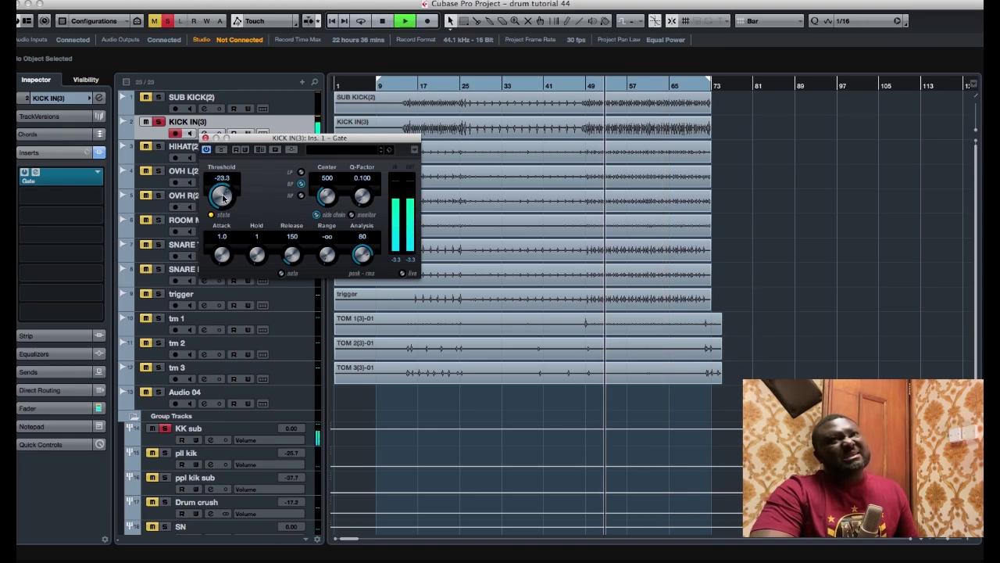
pyautogui.moveTo(292, 254); pyautogui.dragTo(290, 266)
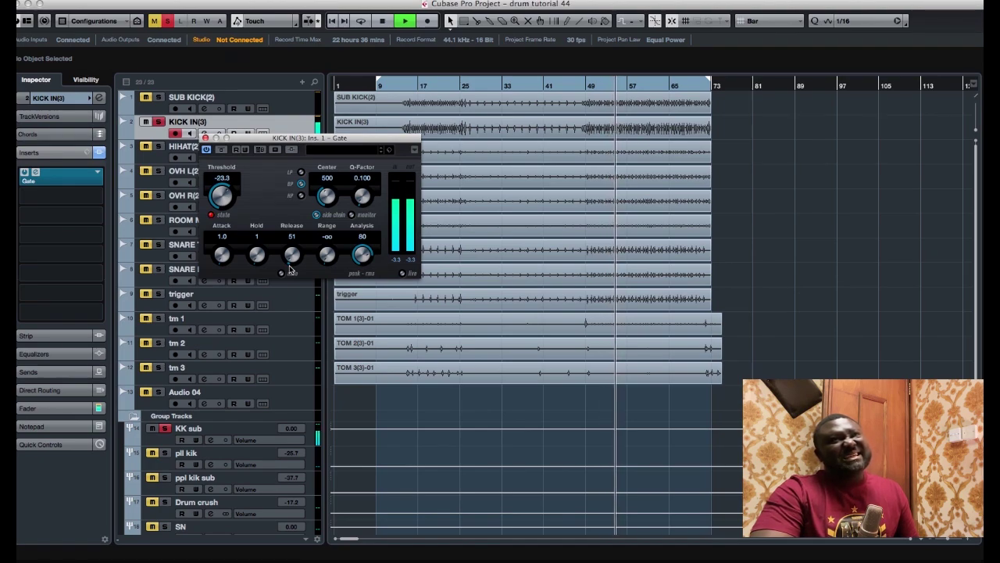
pyautogui.moveTo(222, 197); pyautogui.dragTo(224, 226)
pyautogui.moveTo(291, 255); pyautogui.dragTo(291, 245)
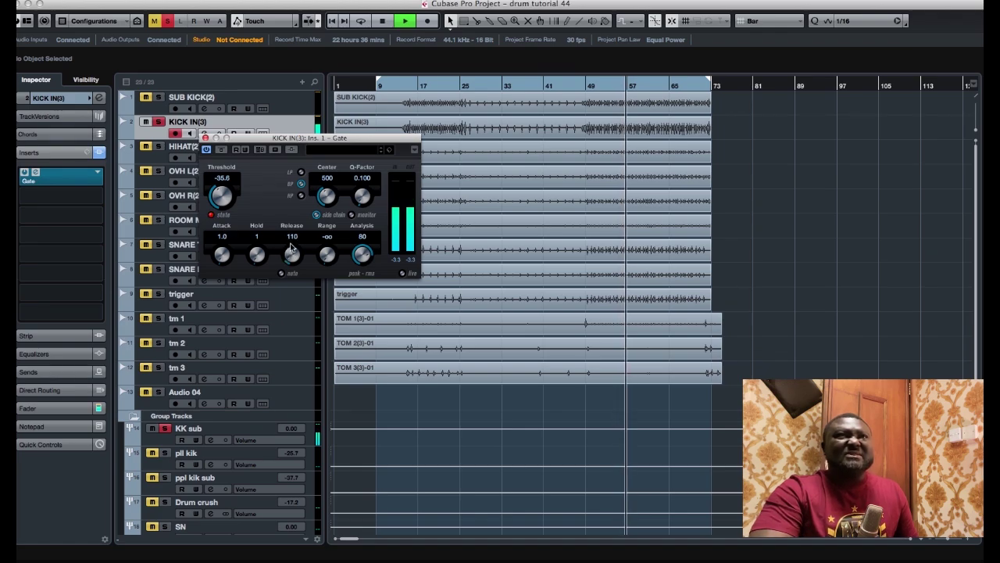
pyautogui.moveTo(231, 197); pyautogui.dragTo(227, 202)
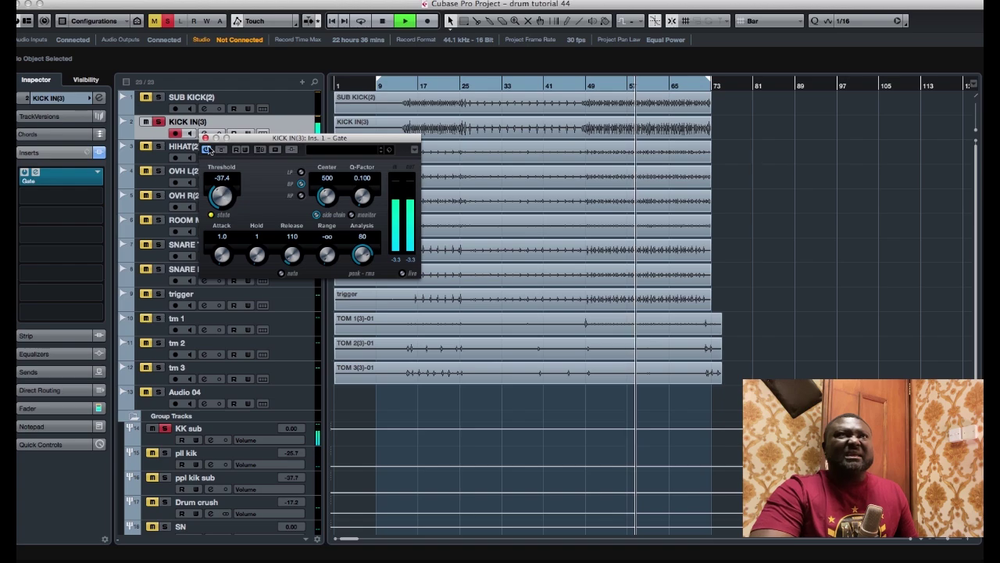
pyautogui.moveTo(217, 195); pyautogui.dragTo(214, 187)
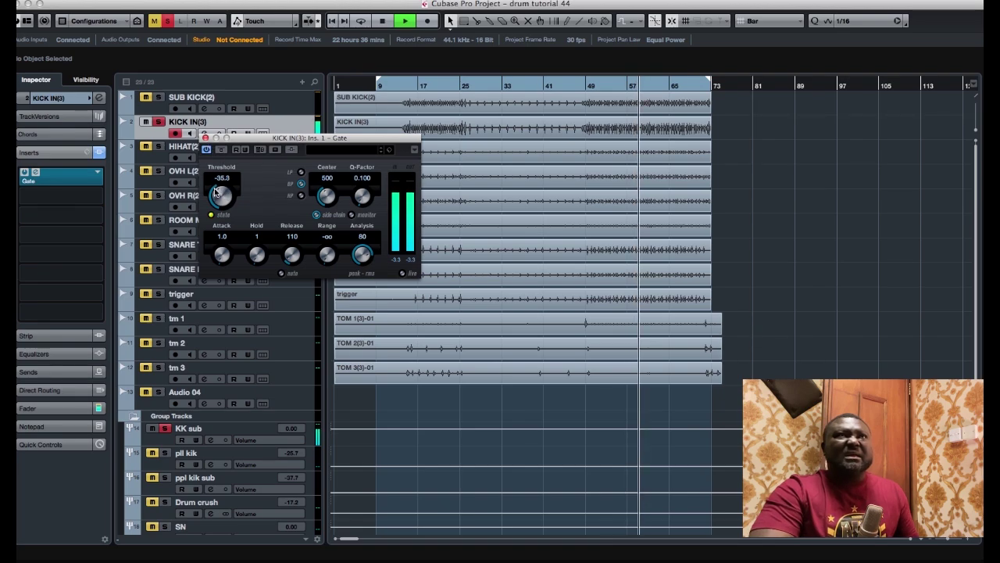
pyautogui.click(205, 138)
pyautogui.press('space')
# Step: Insert CLA-3A Mono in KICK IN(3)'s second slot with peak reduction 0, gain about 5 and analog modelling off
pyautogui.click(64, 197)
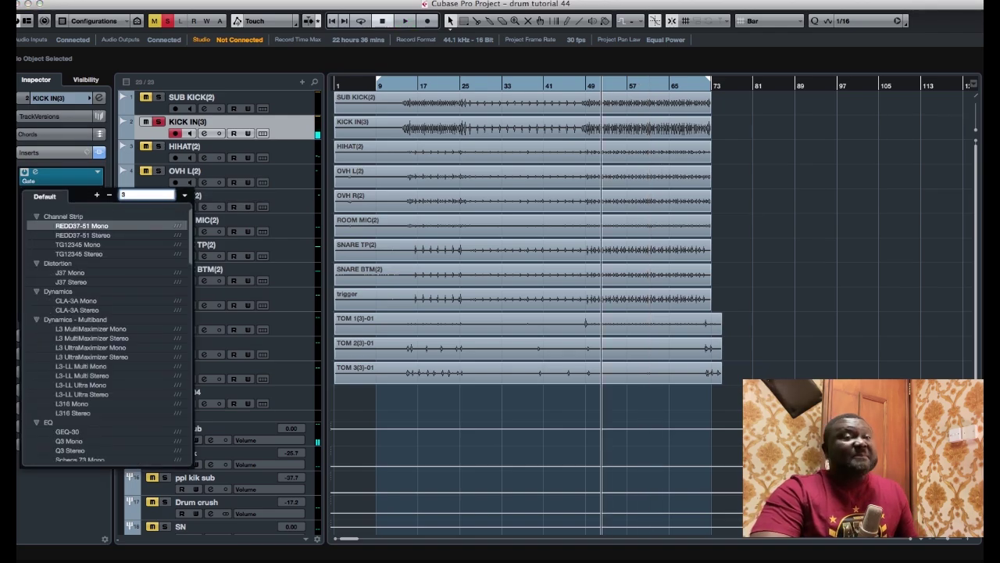
pyautogui.write('a')
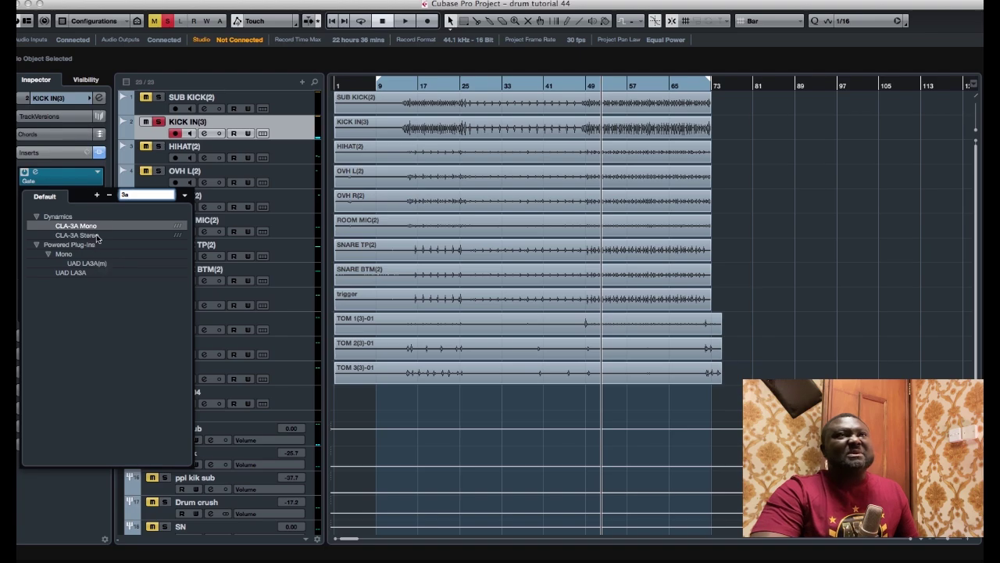
pyautogui.click(105, 227)
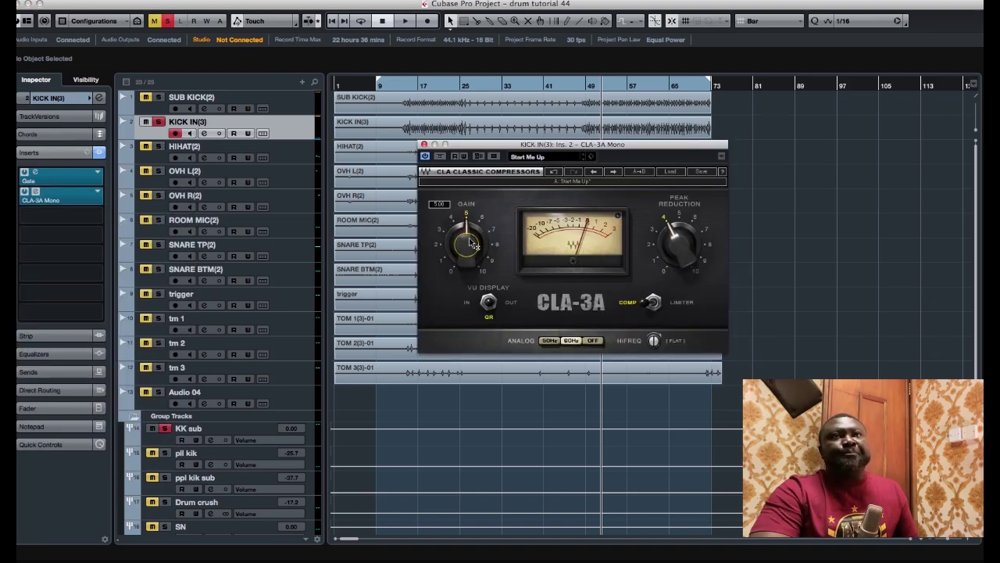
pyautogui.moveTo(684, 262); pyautogui.dragTo(684, 297)
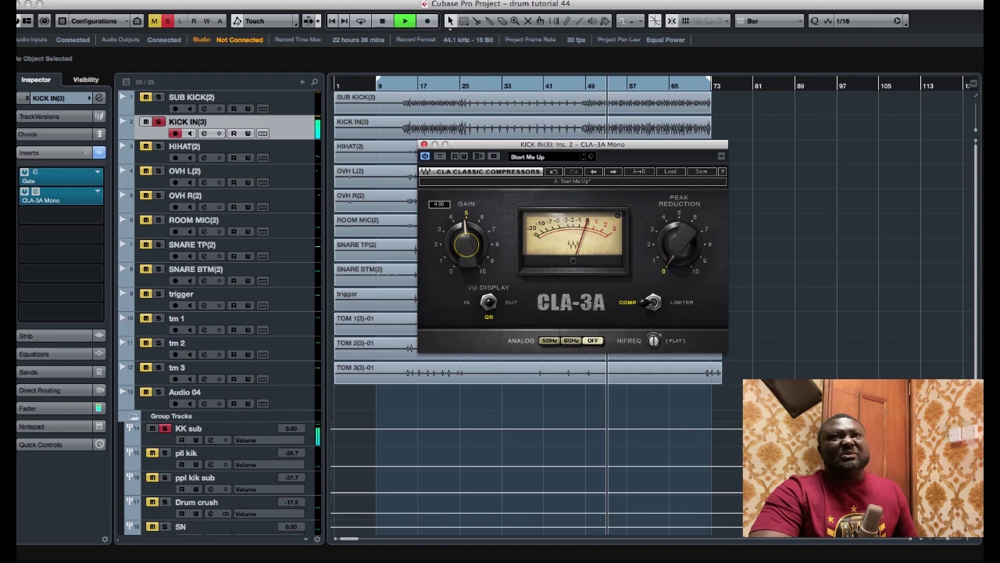
pyautogui.moveTo(467, 245); pyautogui.dragTo(467, 242)
# Step: Compare KICK IN(3) with the CLA-3A bypassed and active during playback, and close the compressor window
pyautogui.click(440, 157)
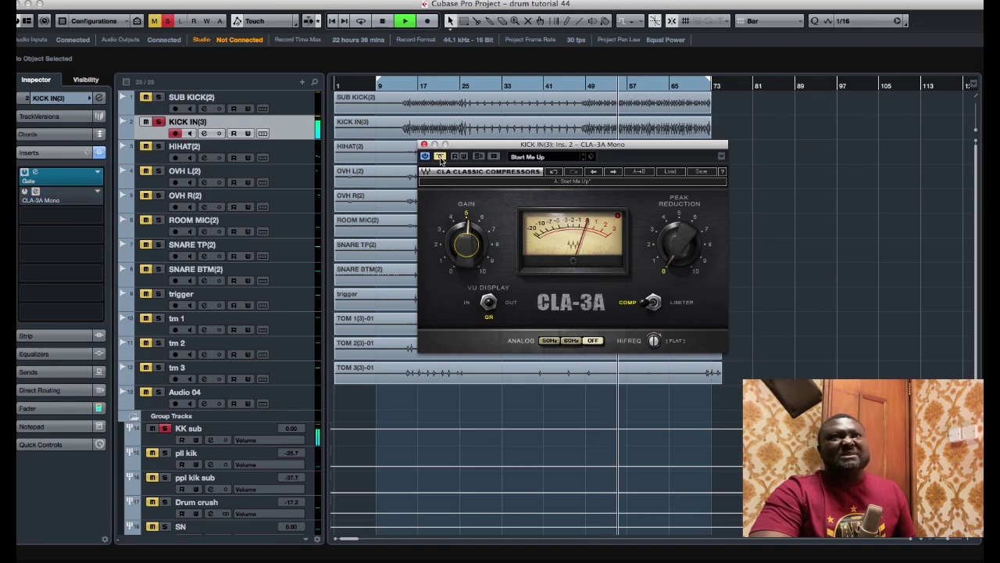
pyautogui.click(440, 157)
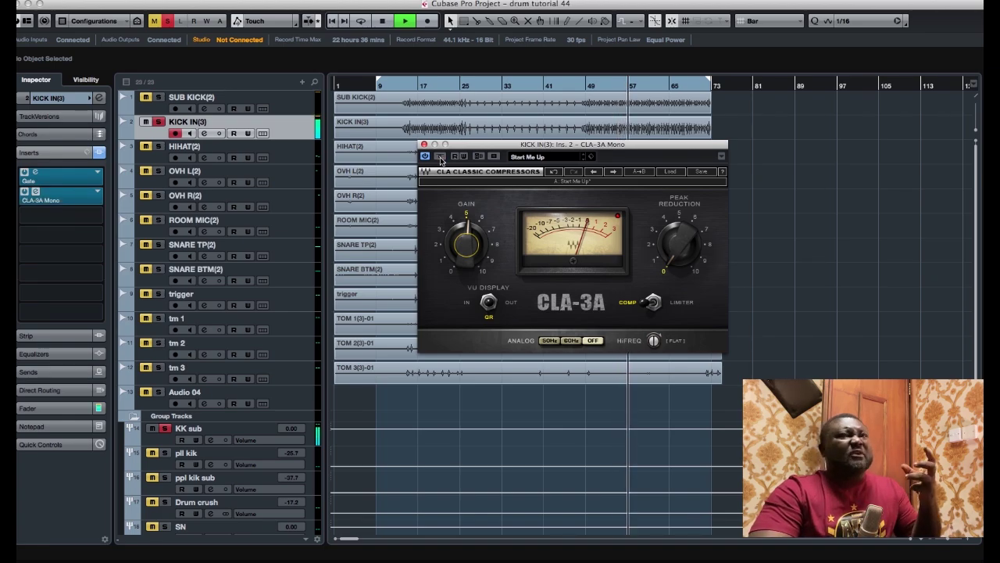
pyautogui.click(440, 157)
pyautogui.click(439, 157)
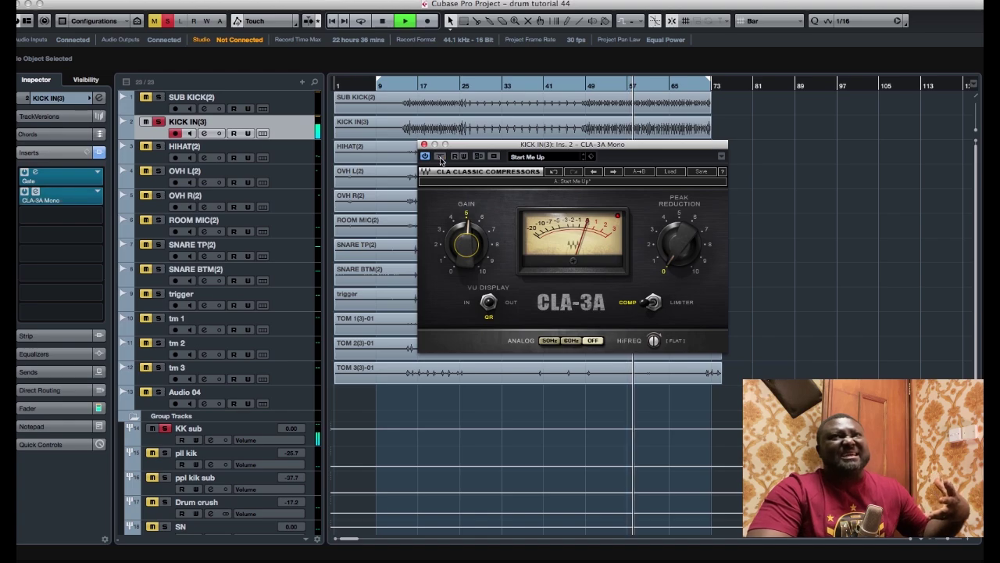
pyautogui.click(423, 145)
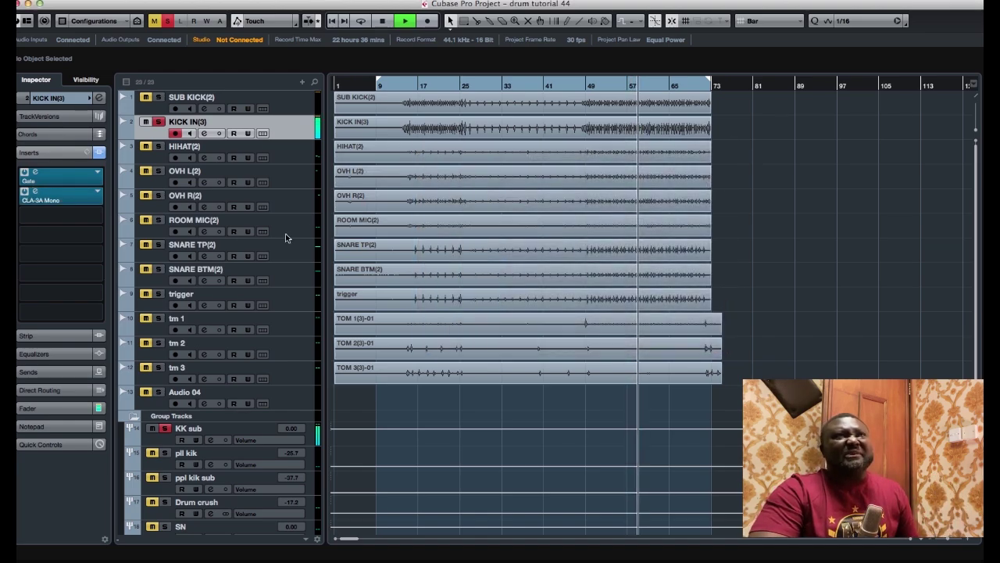
# Step: Solo SUB KICK(2) together with KICK IN(3) and audition both kick tracks
pyautogui.press('space')
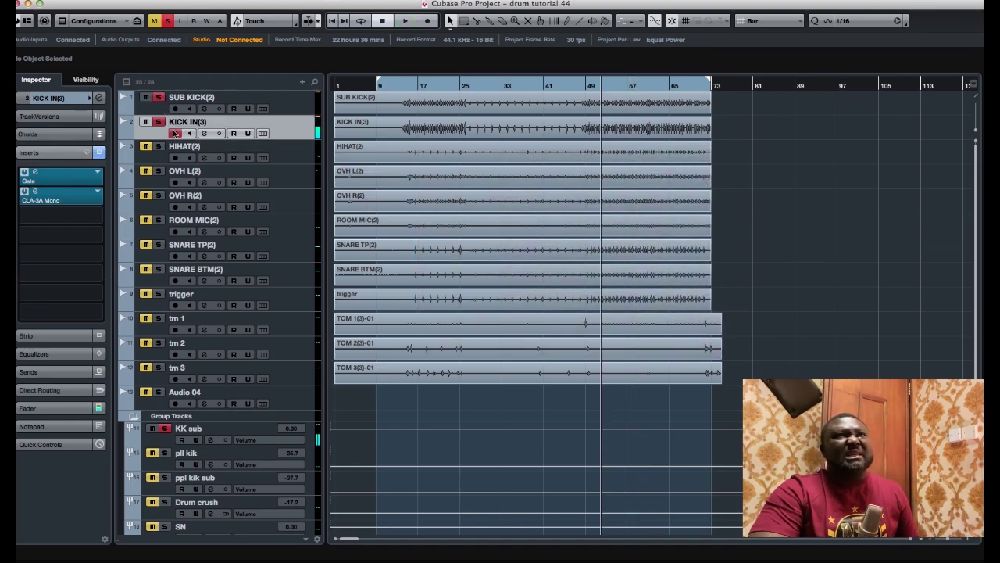
pyautogui.press('space')
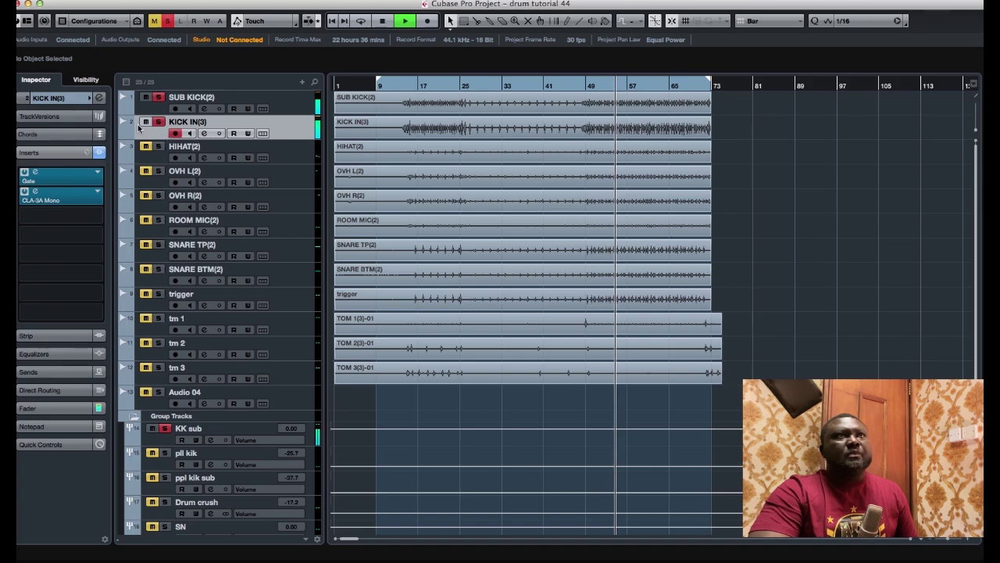
pyautogui.press('space')
# Step: Compare KICK IN(3)'s phase at 0° and 180°, keep 180°, and play both kick tracks with the channel window closed and solos cleared
pyautogui.click(99, 98)
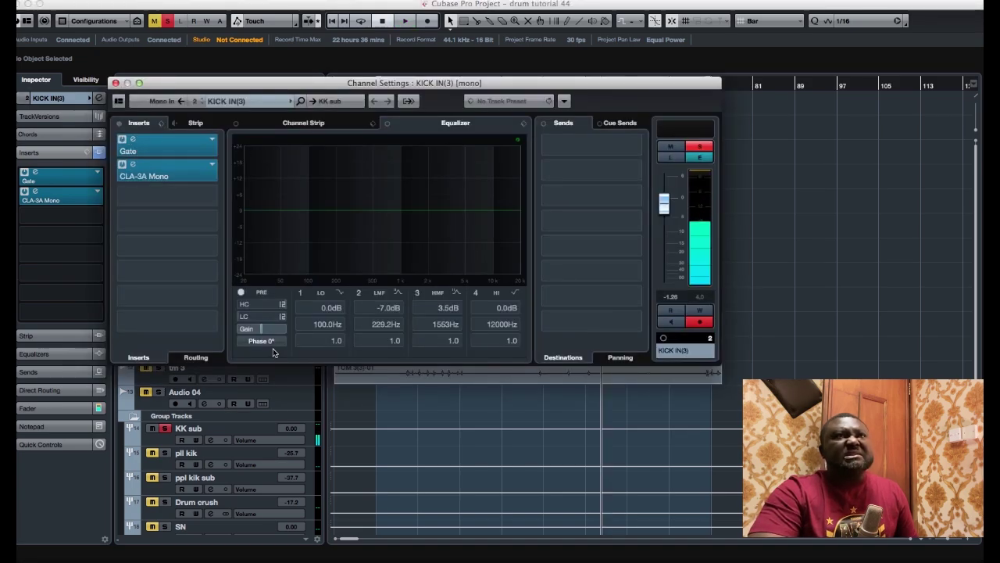
pyautogui.press('space')
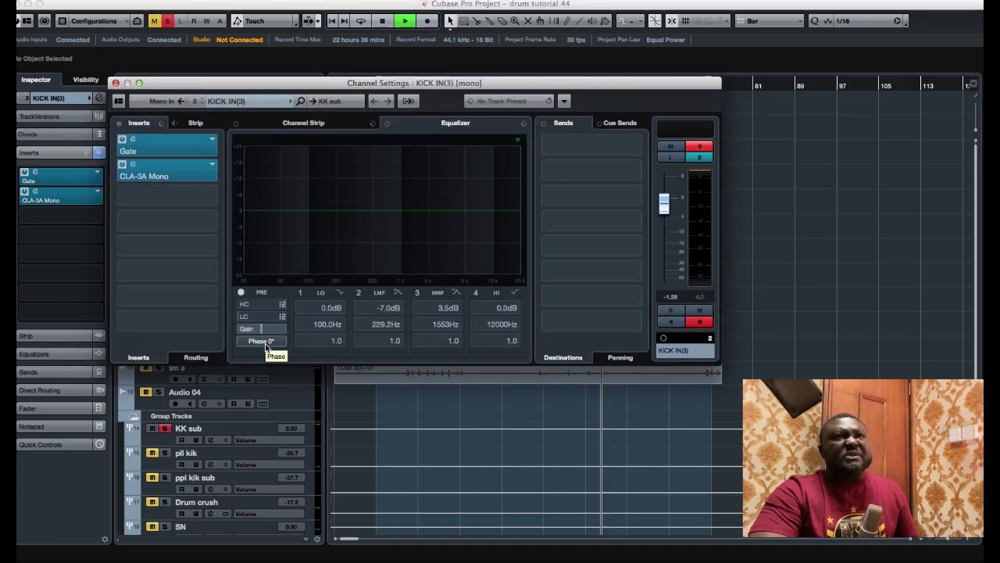
pyautogui.click(265, 343)
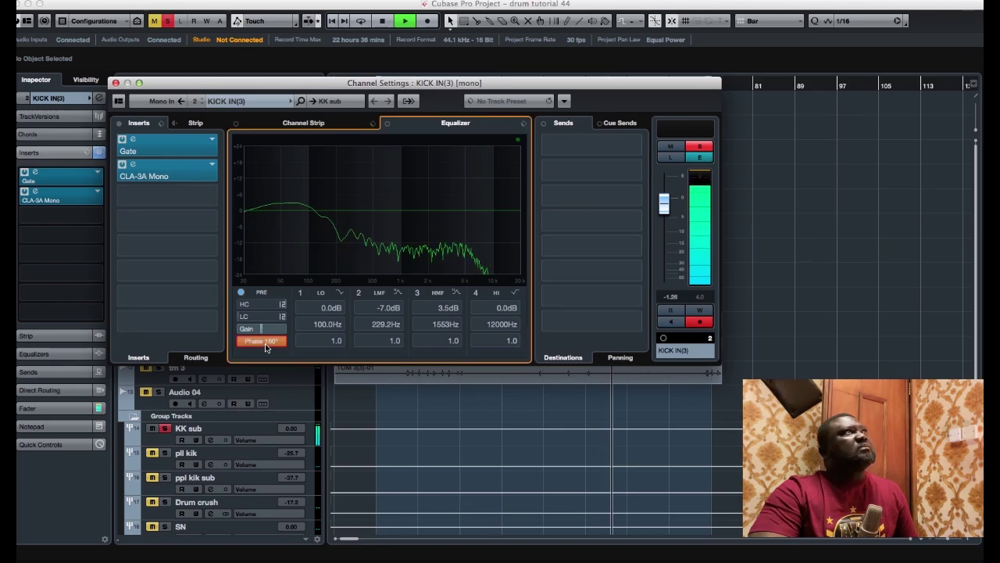
pyautogui.click(265, 343)
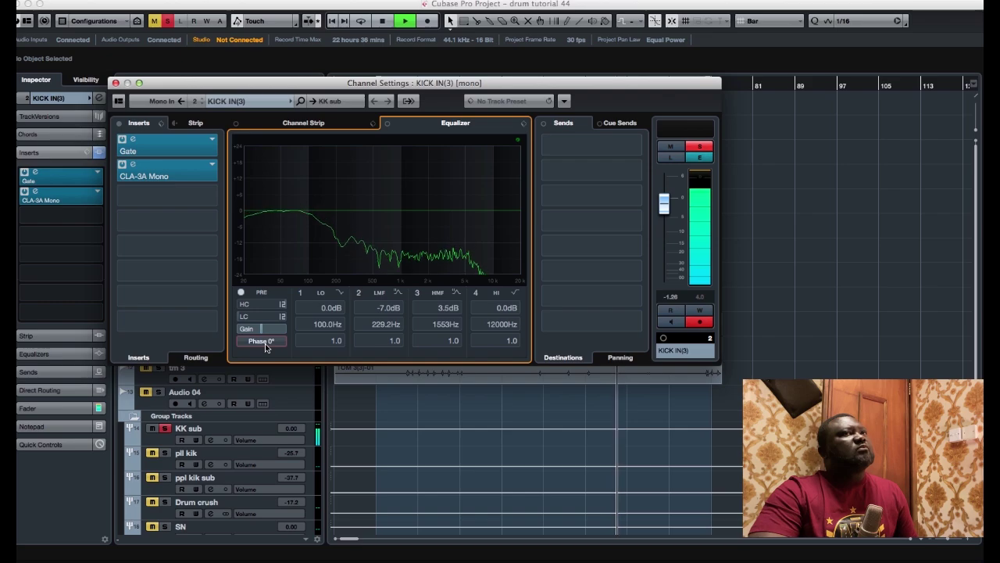
pyautogui.click(265, 343)
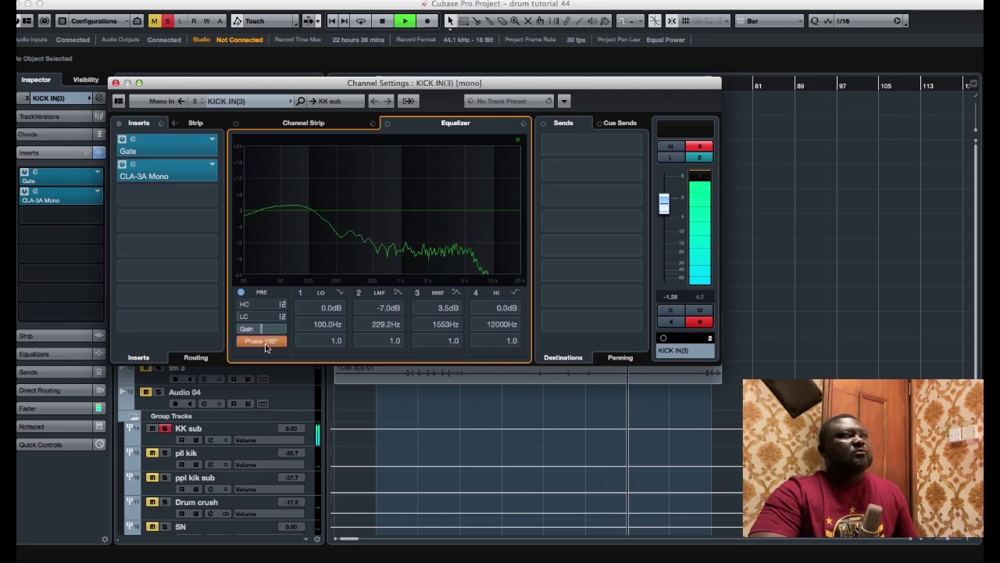
pyautogui.click(265, 343)
pyautogui.click(265, 343)
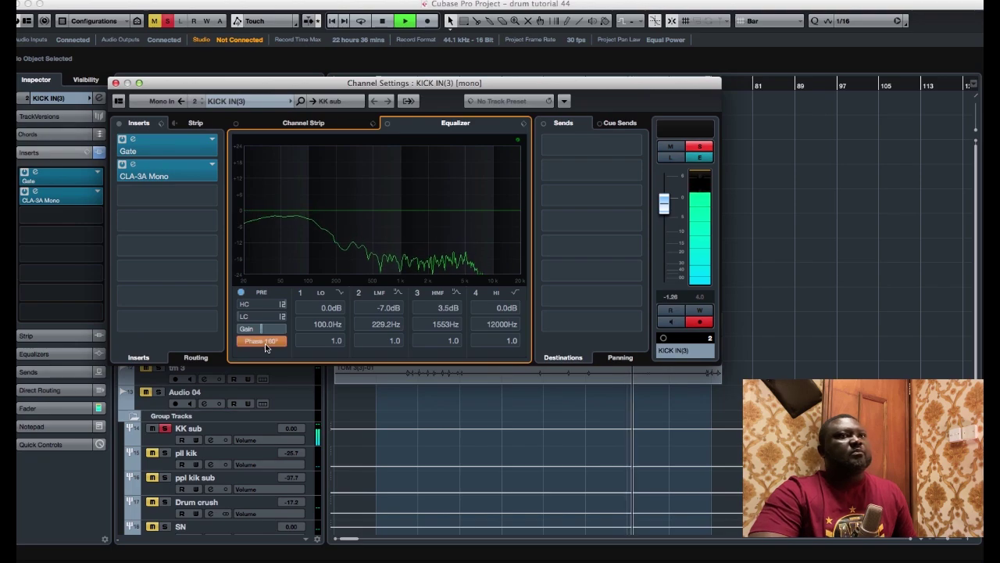
pyautogui.click(789, 243)
pyautogui.press('space')
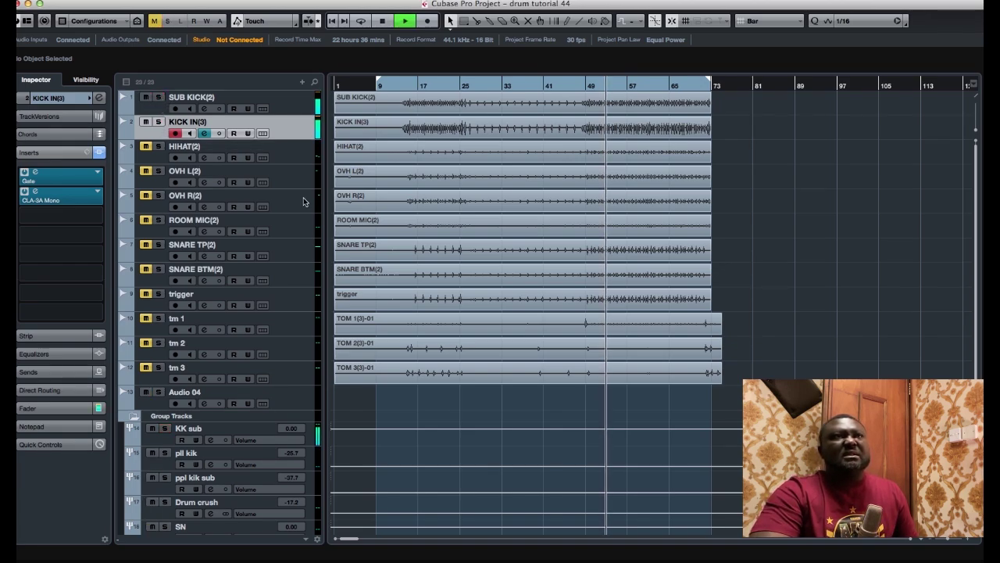
# Step: Stop playback and check the output routing of KICK IN(3) and SUB KICK(2)
pyautogui.press('space')
pyautogui.click(64, 99)
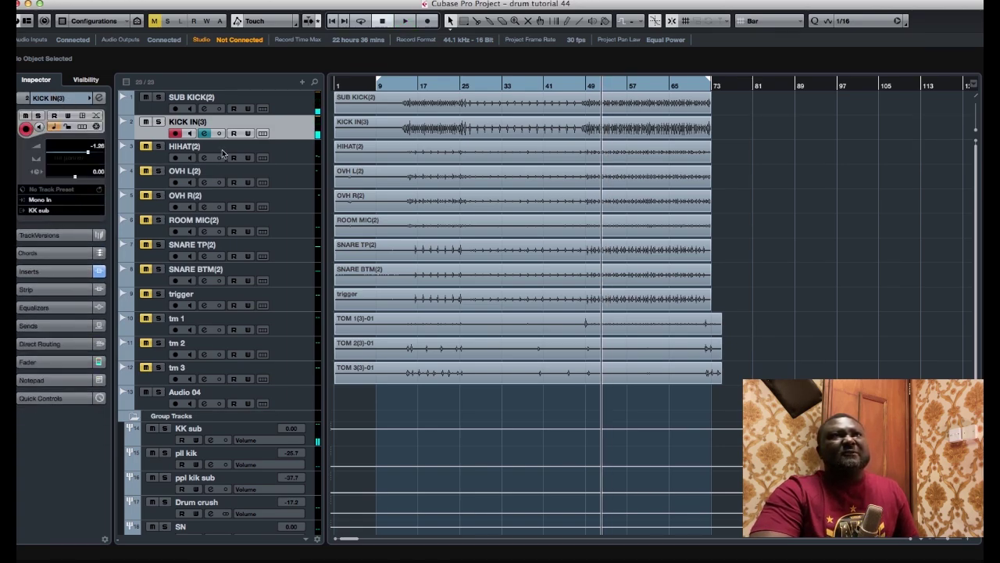
pyautogui.click(285, 113)
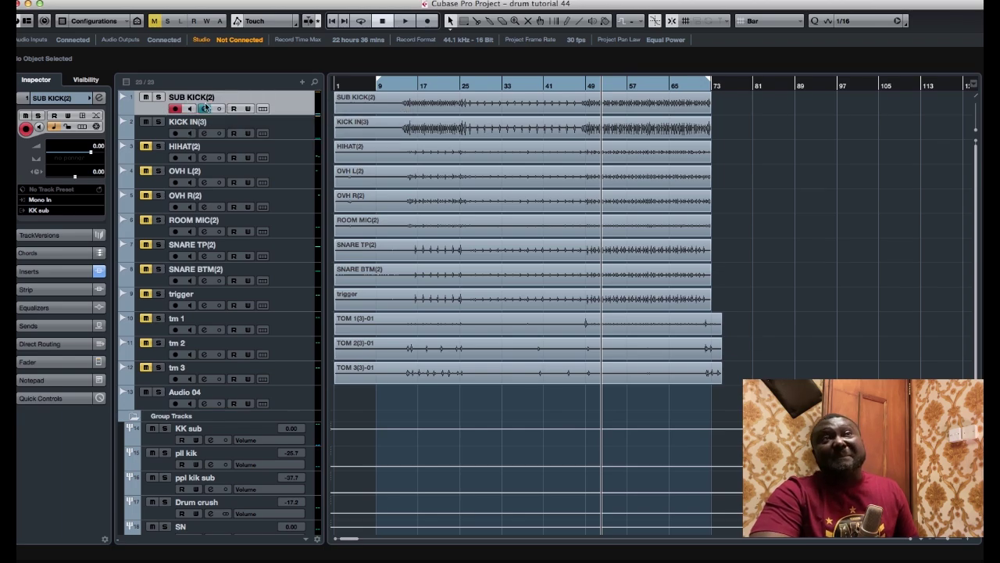
pyautogui.click(152, 135)
# Step: Set the KK sub group's gate to threshold -32.0 and release 71, comparing it bypassed and active during playback
pyautogui.scroll(-4, 253, 235)
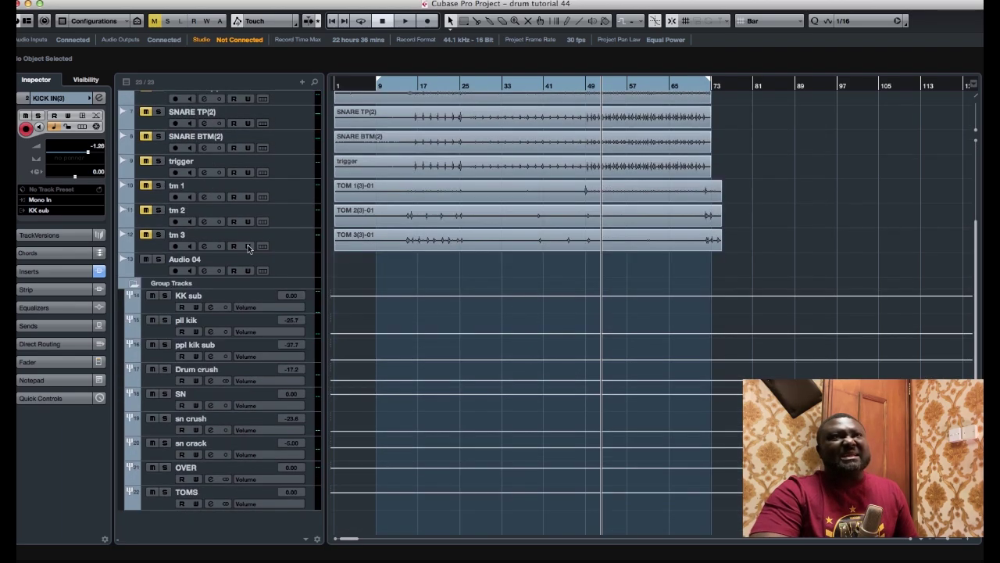
pyautogui.click(154, 310)
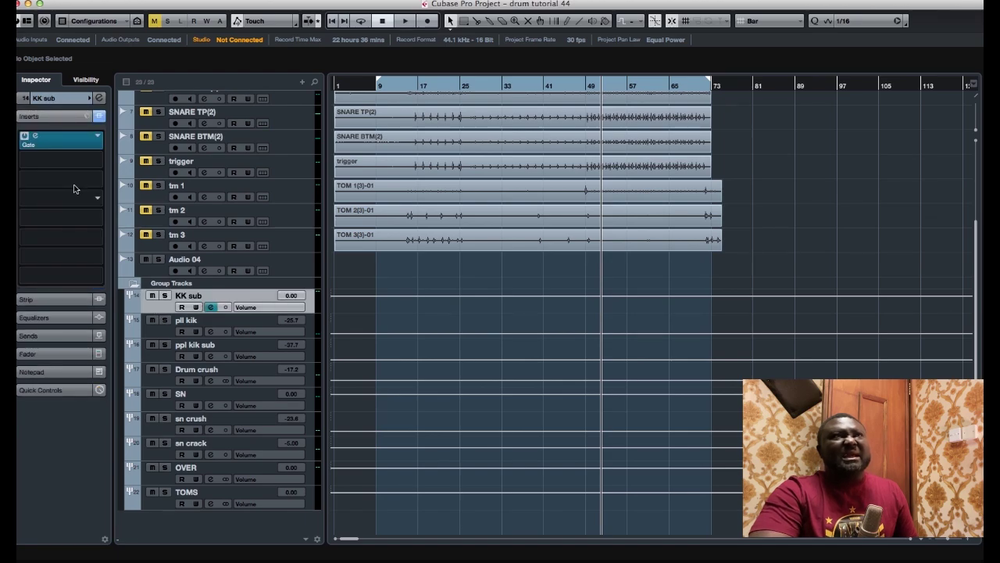
pyautogui.doubleClick(59, 144)
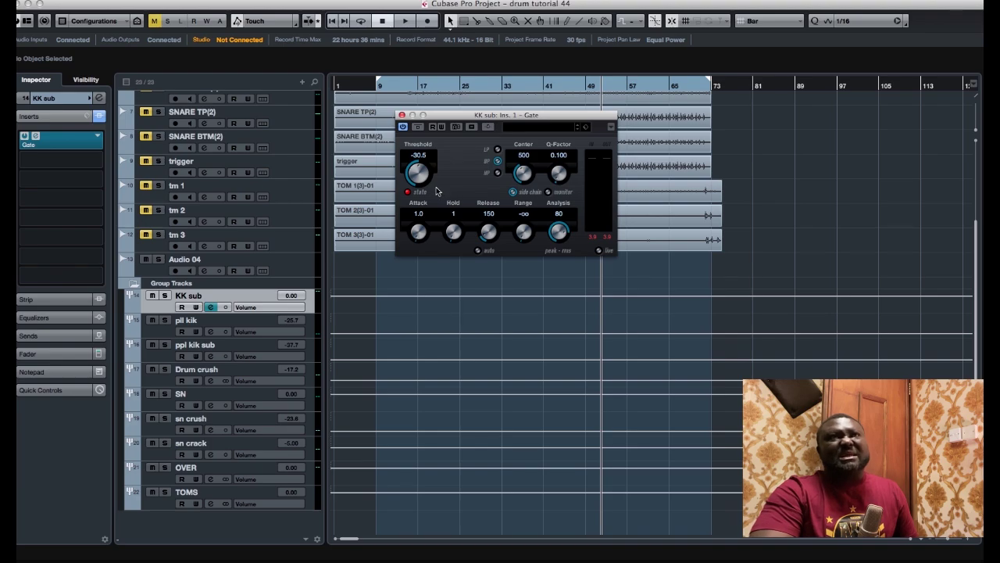
pyautogui.moveTo(419, 185); pyautogui.dragTo(418, 187)
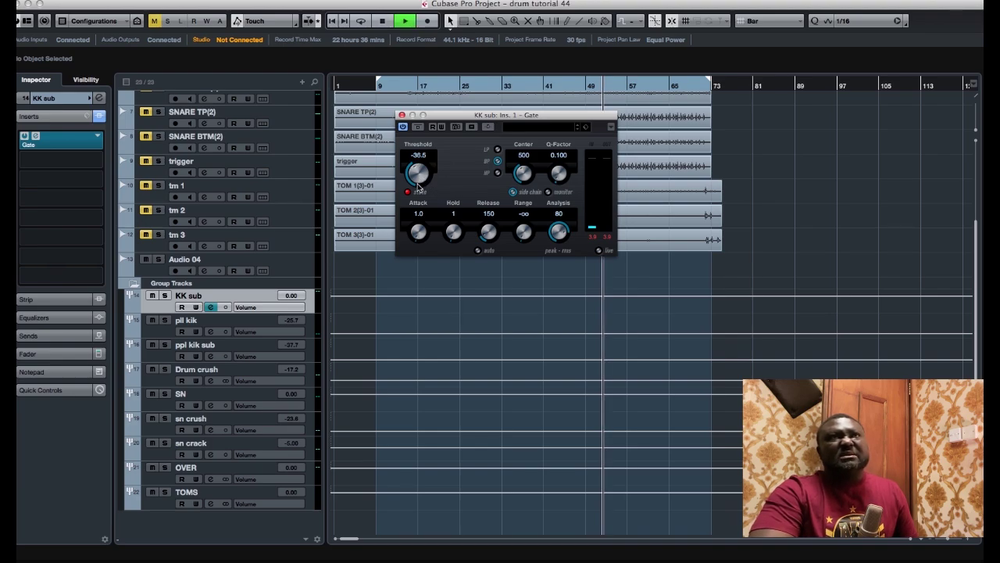
pyautogui.click(403, 128)
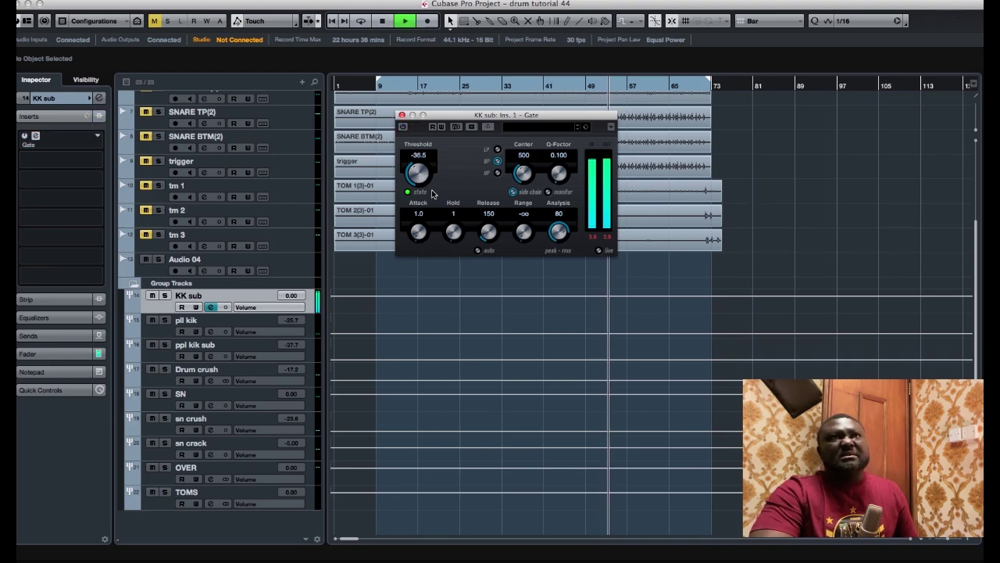
pyautogui.click(403, 127)
pyautogui.moveTo(420, 172); pyautogui.dragTo(419, 166)
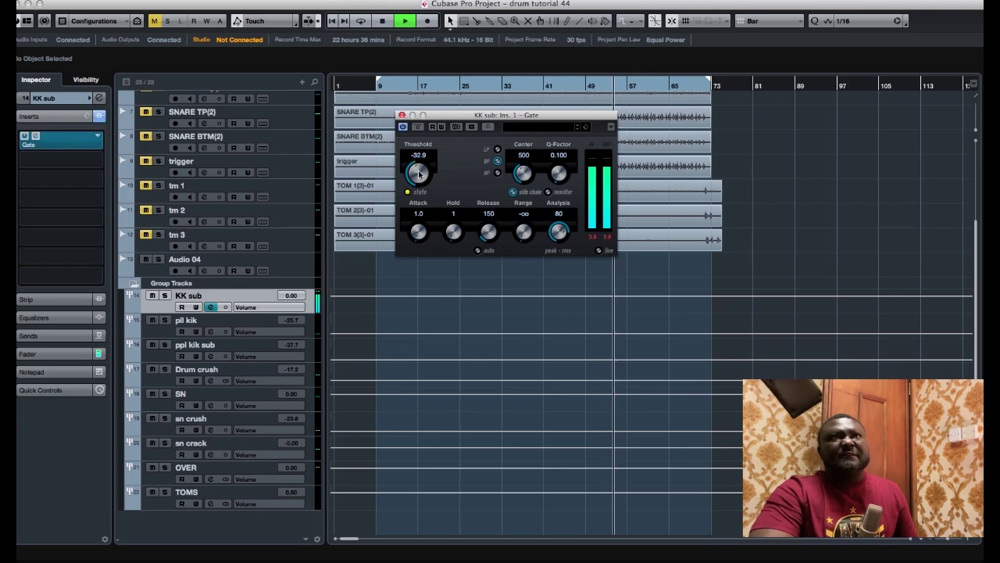
pyautogui.click(485, 250)
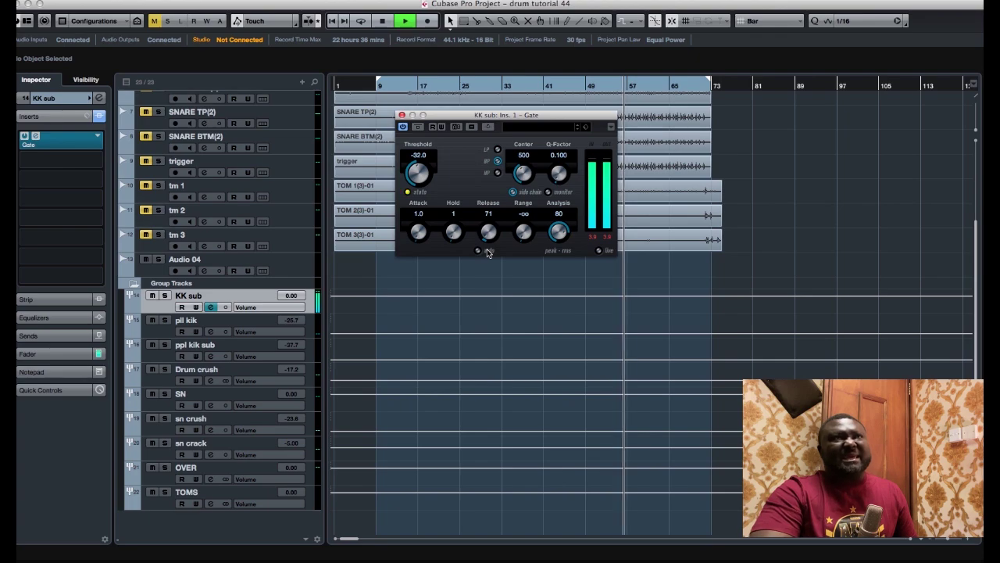
pyautogui.click(402, 115)
pyautogui.scroll(5, 560, 303)
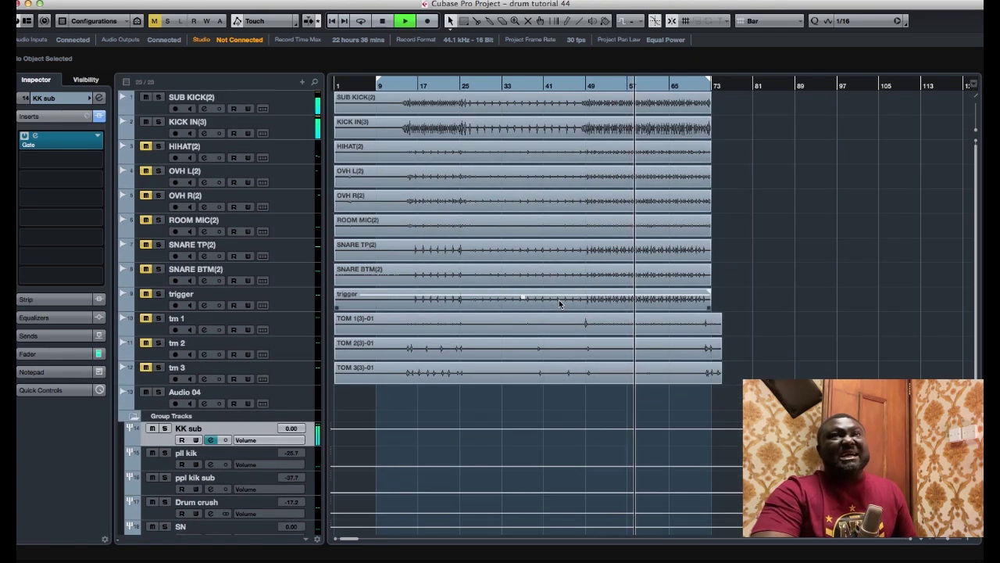
pyautogui.press('space')
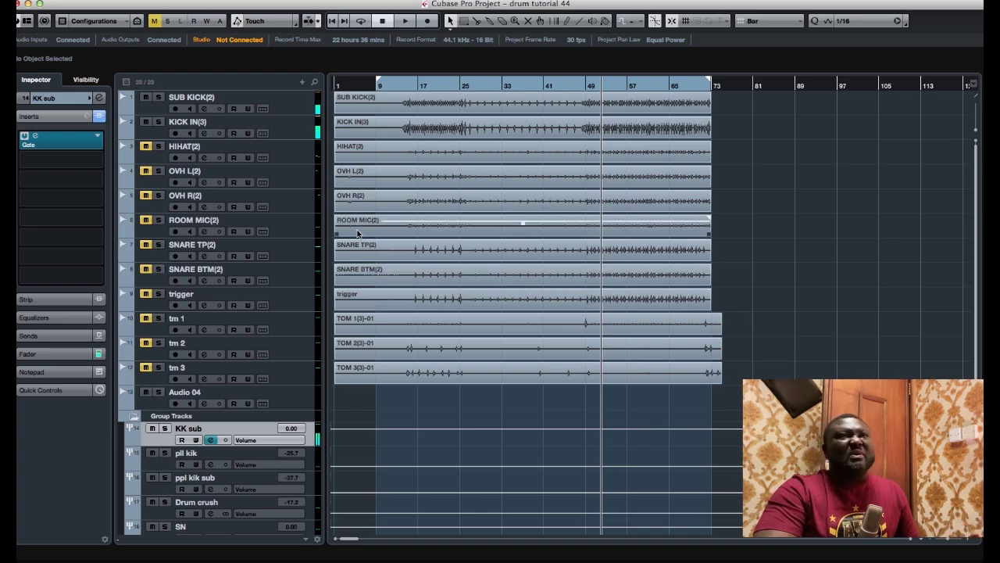
# Step: Enable KK sub's send to pll kik and set its level to about -17.6 dB while auditioning, with the channel window closed
pyautogui.click(61, 99)
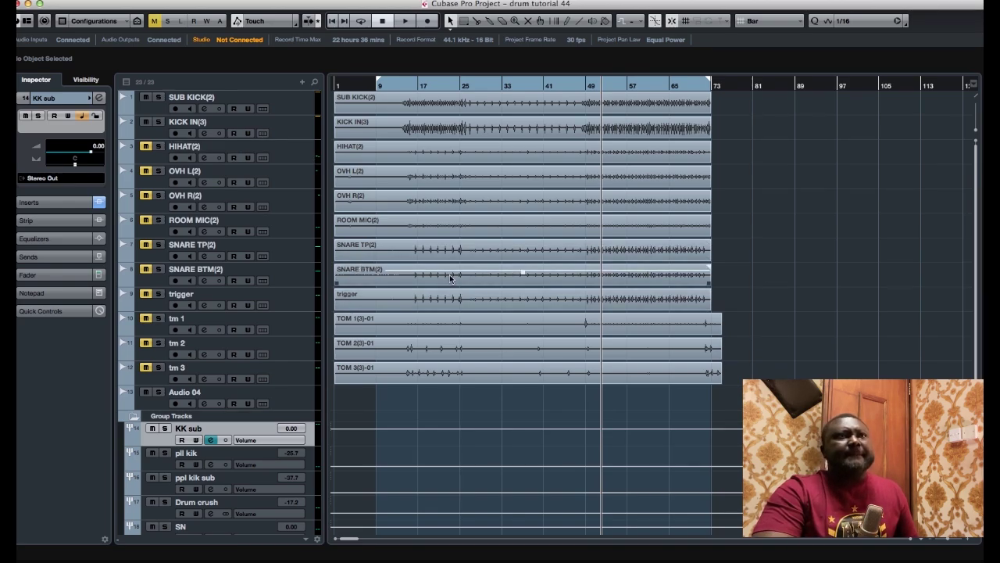
pyautogui.scroll(-5, 446, 279)
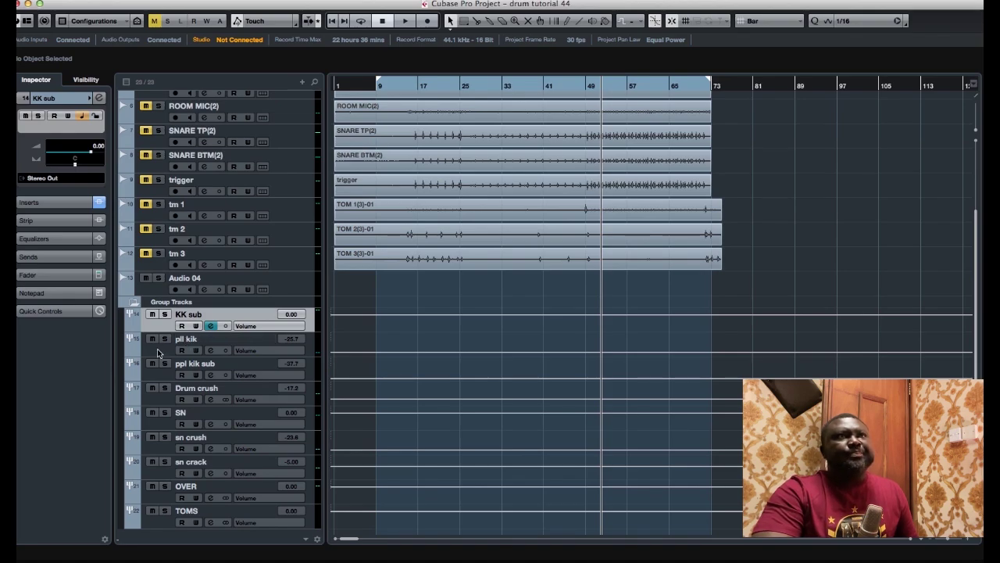
pyautogui.click(99, 101)
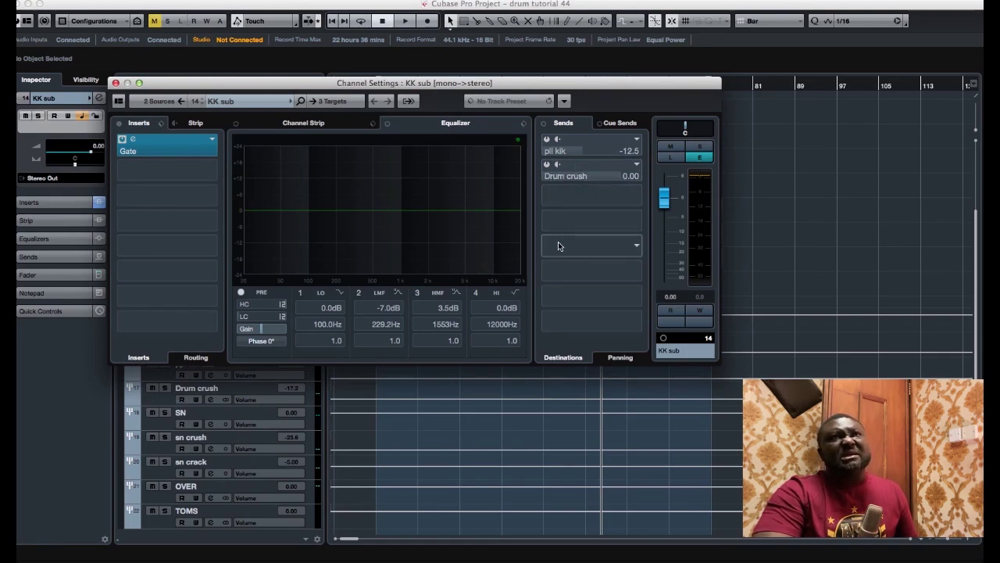
pyautogui.click(545, 140)
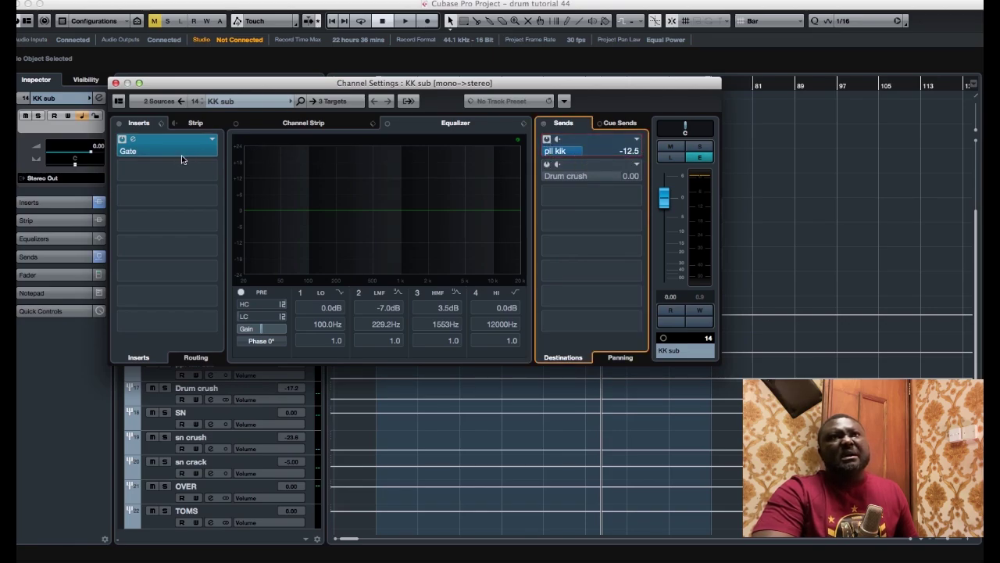
pyautogui.moveTo(563, 156); pyautogui.dragTo(596, 153)
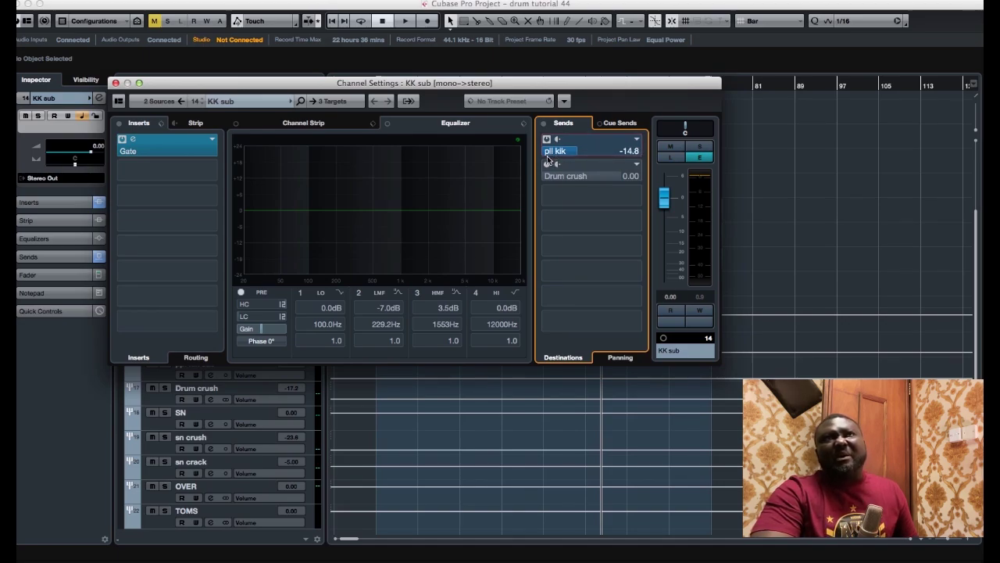
pyautogui.moveTo(581, 156); pyautogui.dragTo(587, 154)
pyautogui.press('space')
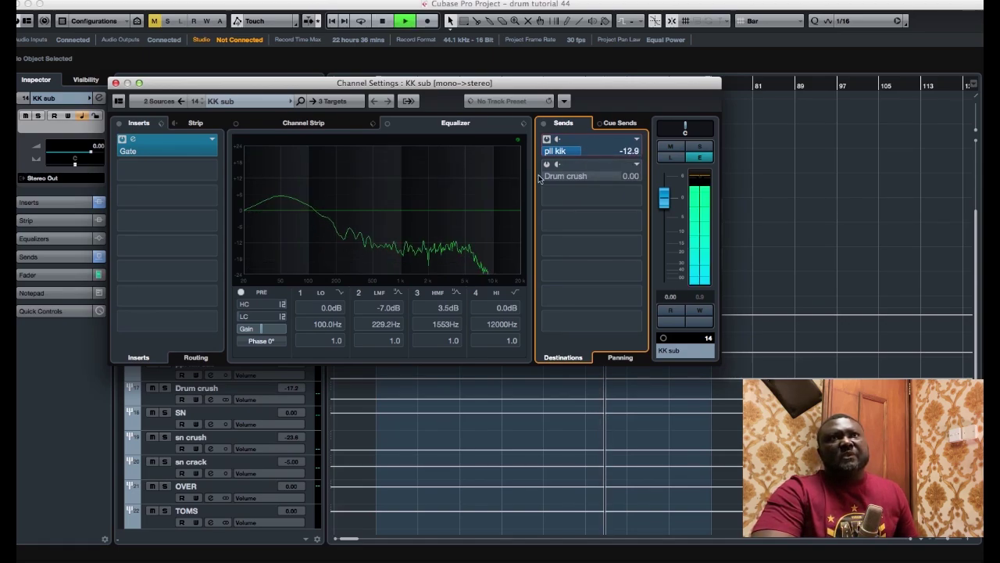
pyautogui.moveTo(586, 155)
pyautogui.mouseDown()
pyautogui.moveTo(626, 156)
pyautogui.moveTo(580, 154)
pyautogui.mouseUp()
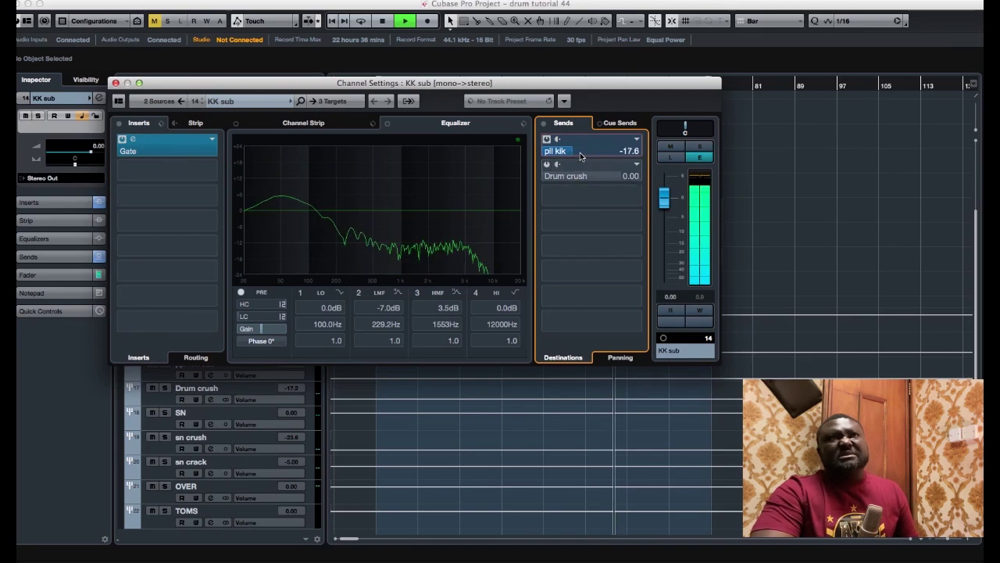
pyautogui.click(887, 250)
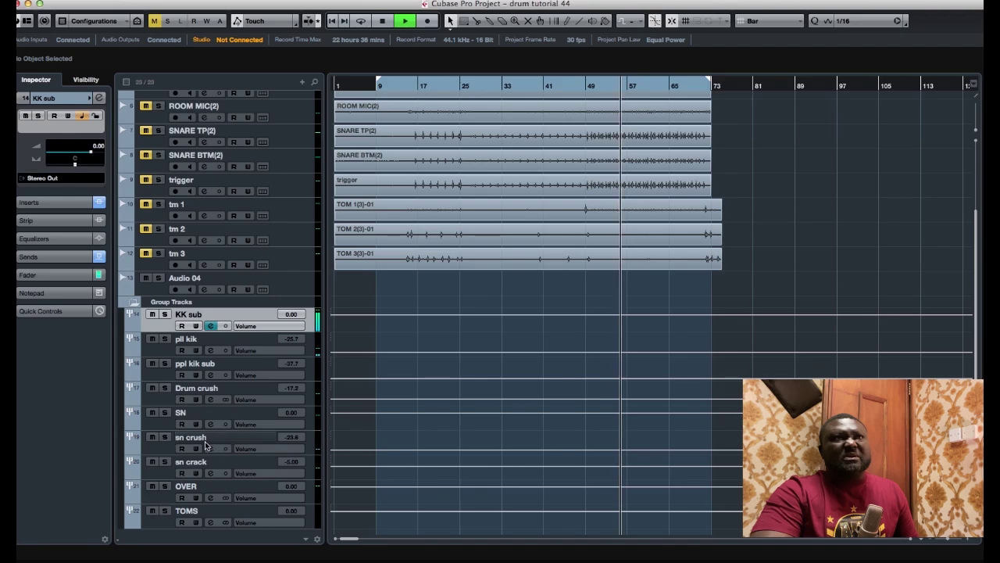
# Step: Raise the pll kik group's volume to -0.47 dB during playback and open its channel settings
pyautogui.click(167, 354)
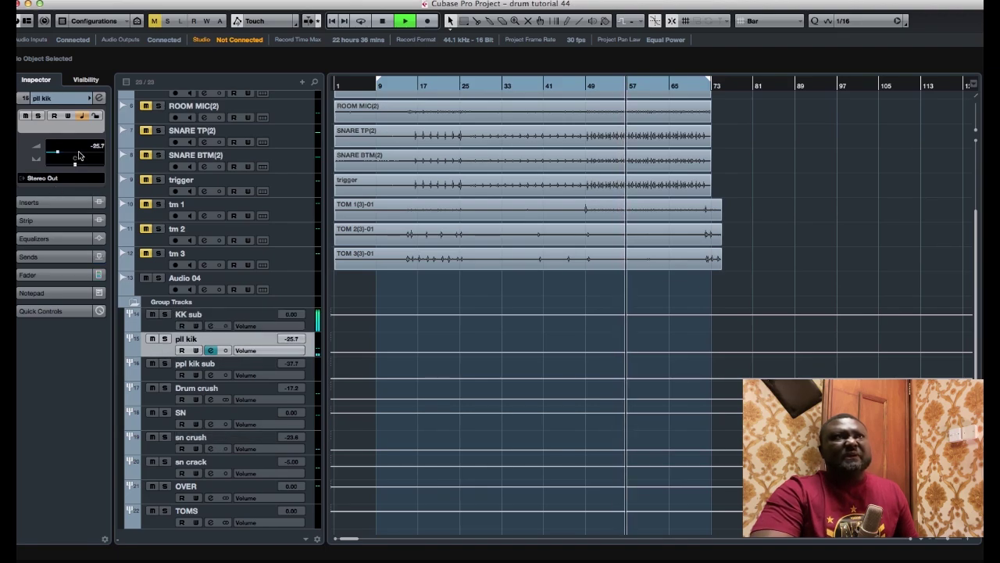
pyautogui.moveTo(67, 156); pyautogui.dragTo(99, 157)
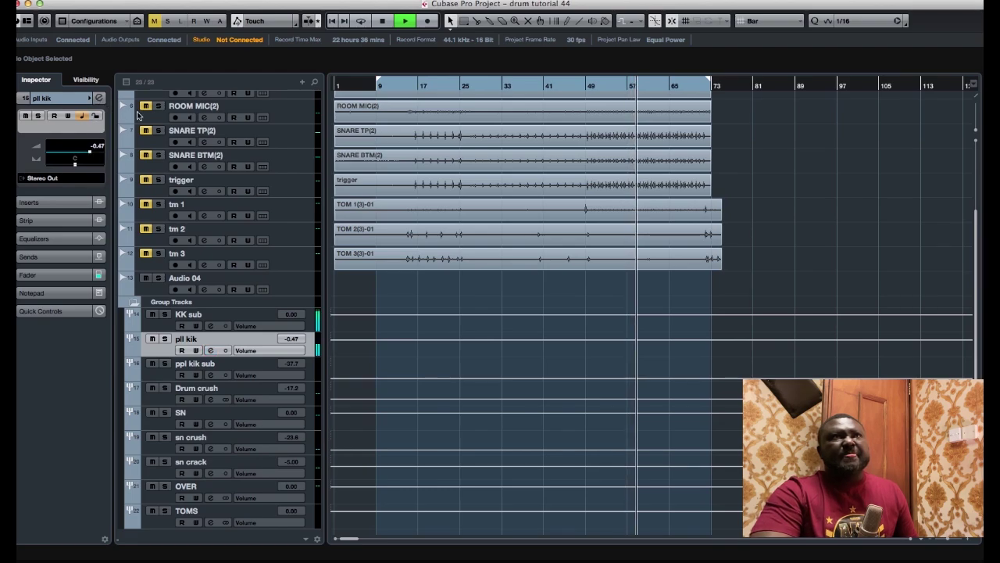
pyautogui.click(99, 99)
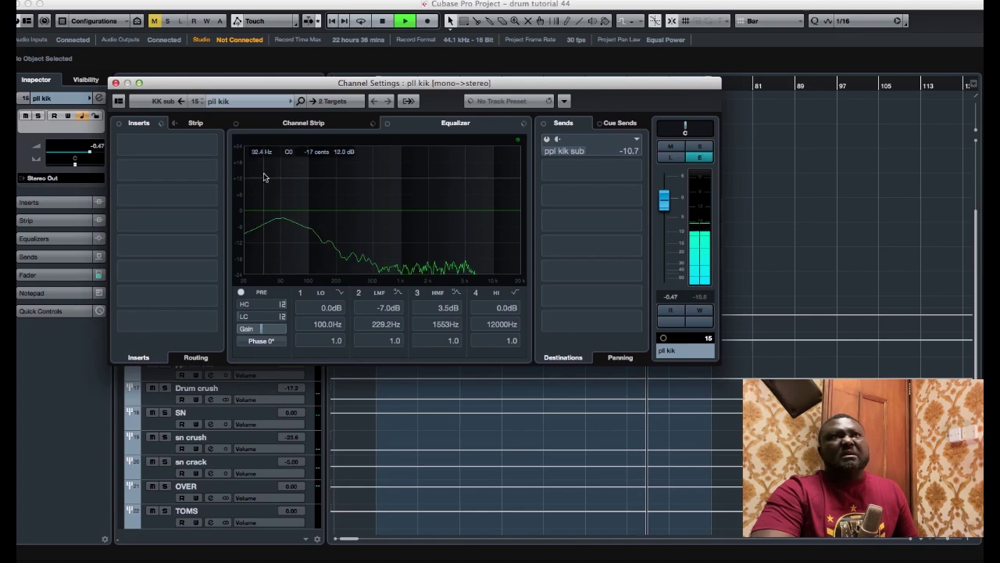
pyautogui.press('space')
# Step: Insert CLA-76 Mono in pll kik's first slot, adjust its attack, and set input to about -20 with analog modelling off
pyautogui.click(166, 143)
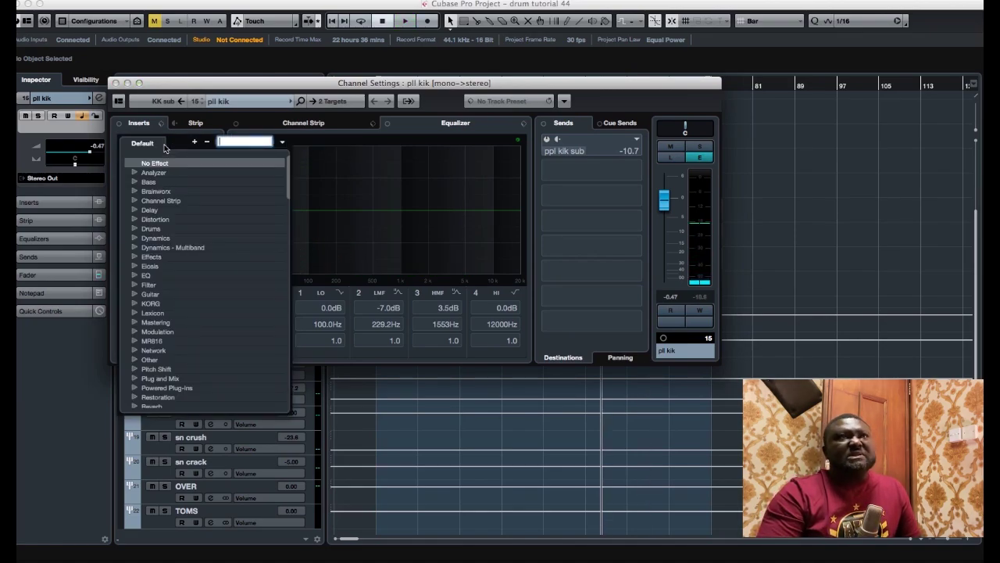
pyautogui.write('cl')
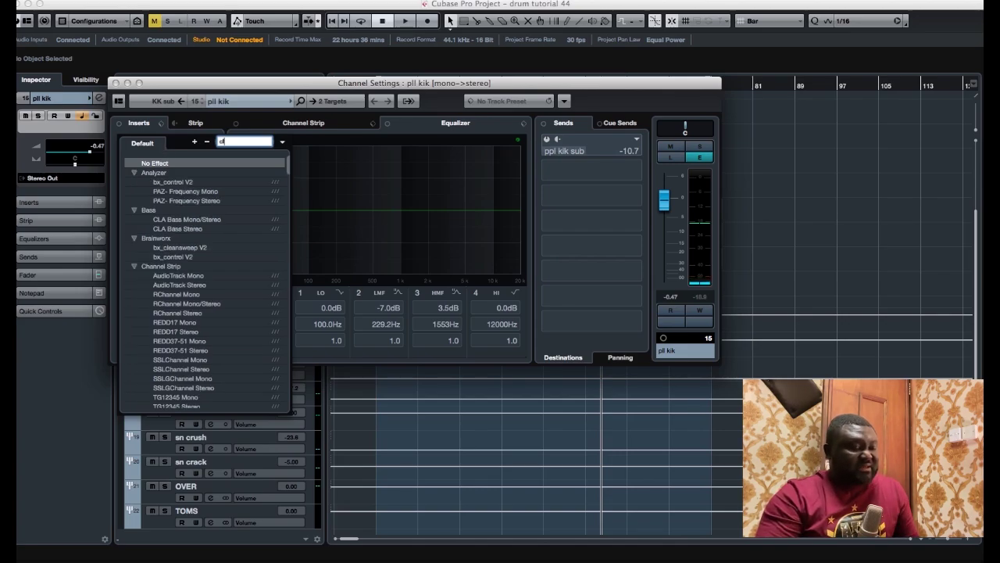
pyautogui.write('a')
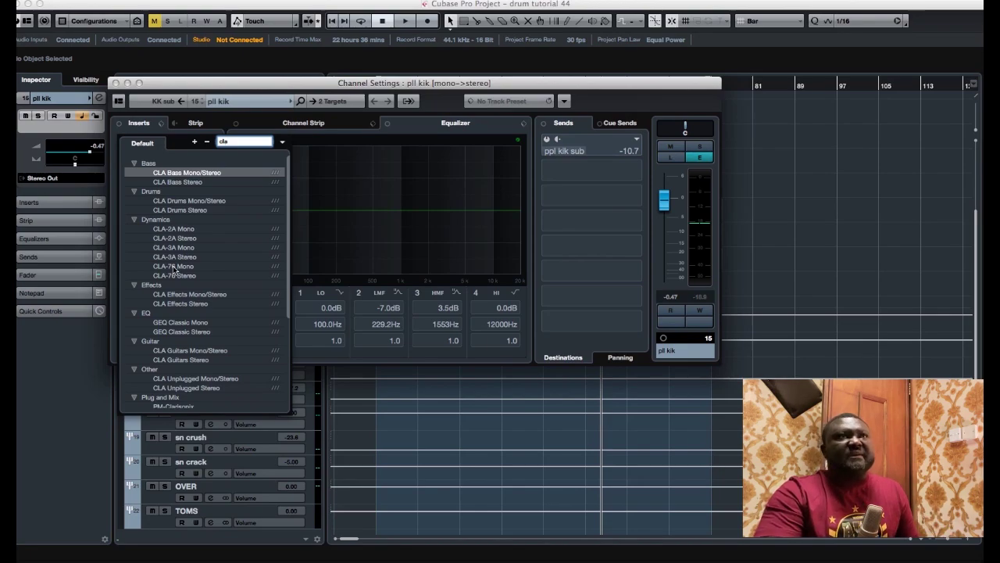
pyautogui.click(173, 265)
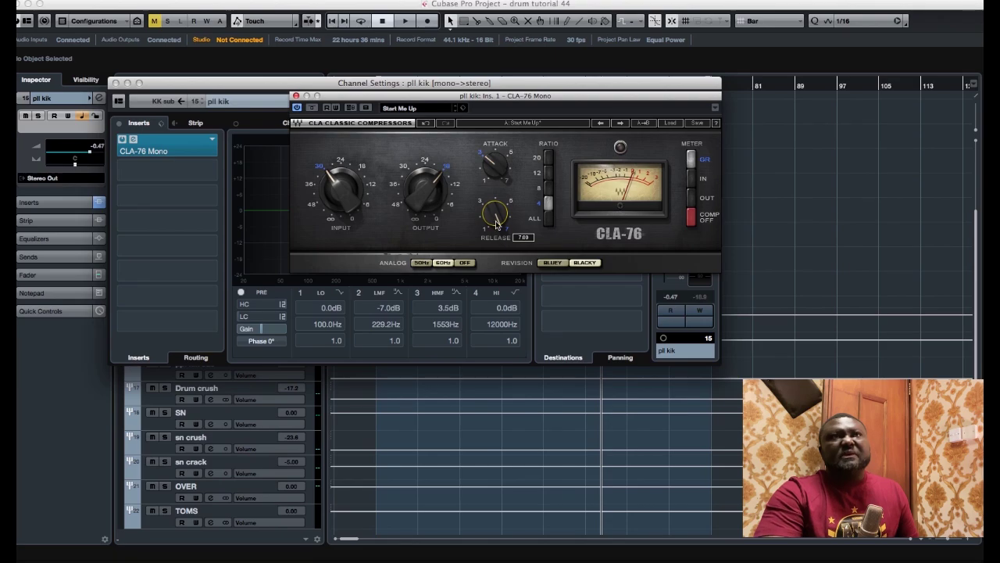
pyautogui.moveTo(502, 180); pyautogui.dragTo(501, 168)
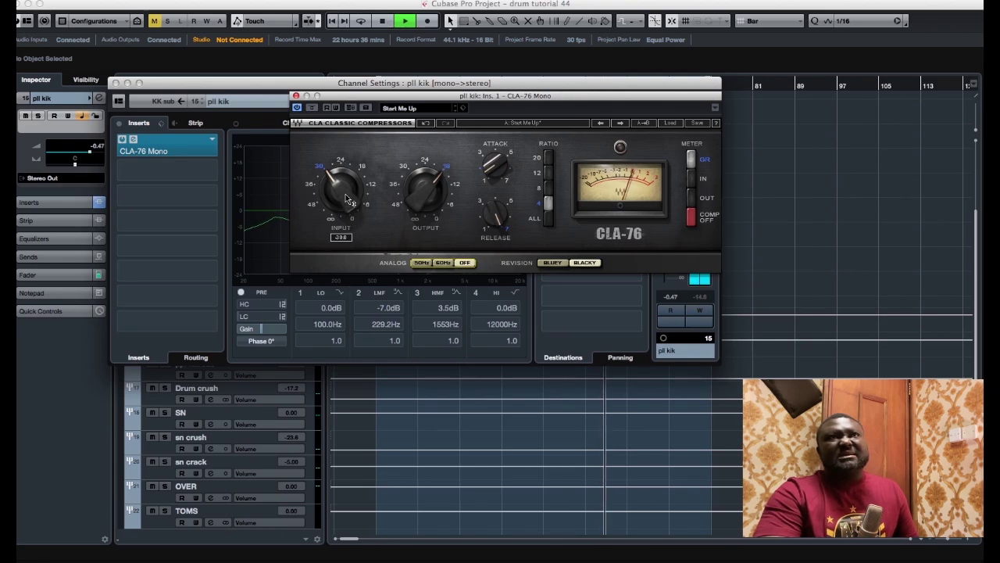
pyautogui.moveTo(345, 194); pyautogui.dragTo(345, 174)
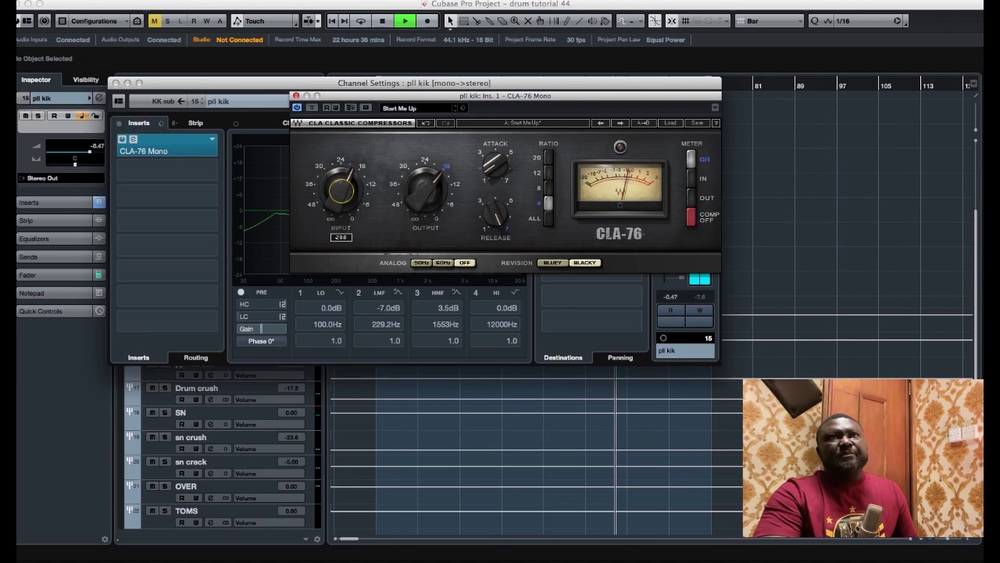
pyautogui.click(296, 96)
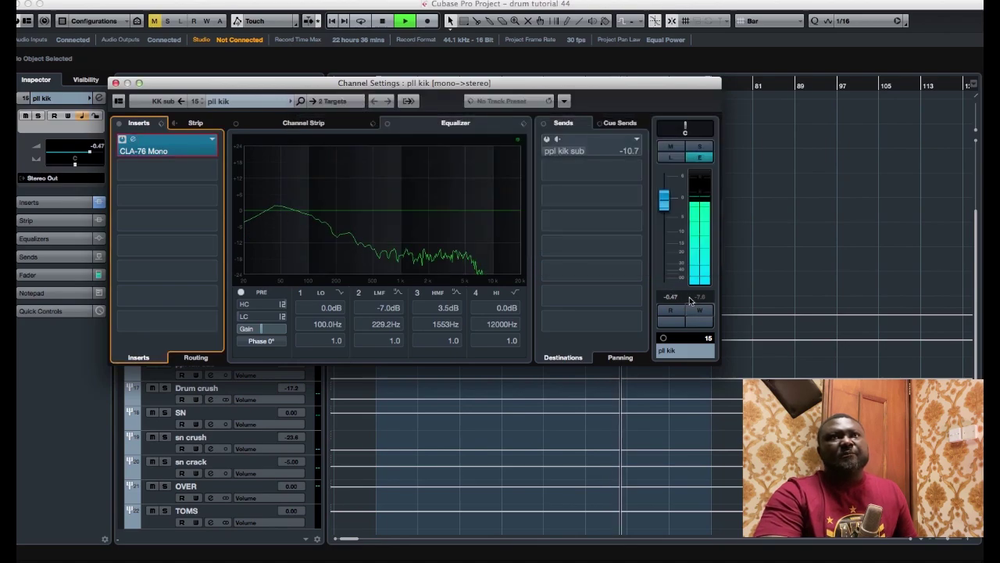
# Step: Blend pll kik in from silence to a fader level of -5.41 dB, and enable its send to ppl kik sub
pyautogui.moveTo(663, 277); pyautogui.dragTo(667, 210)
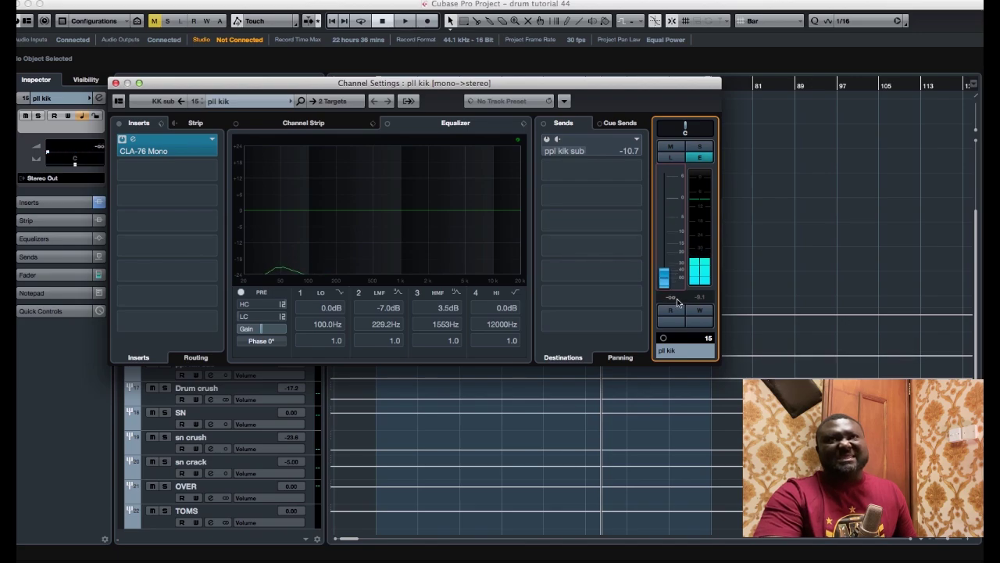
pyautogui.moveTo(666, 209); pyautogui.dragTo(669, 284)
pyautogui.press('space')
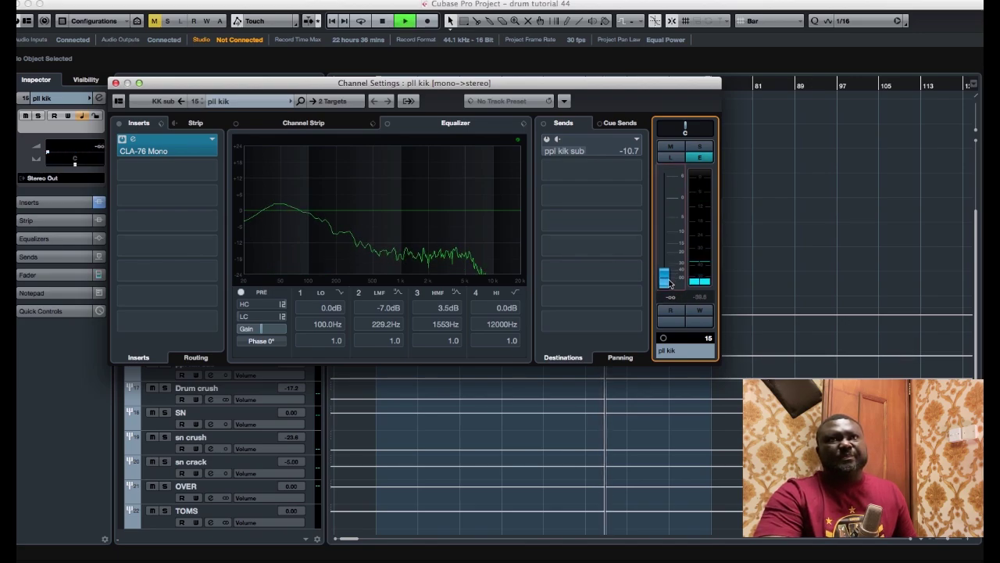
pyautogui.moveTo(666, 283); pyautogui.dragTo(669, 221)
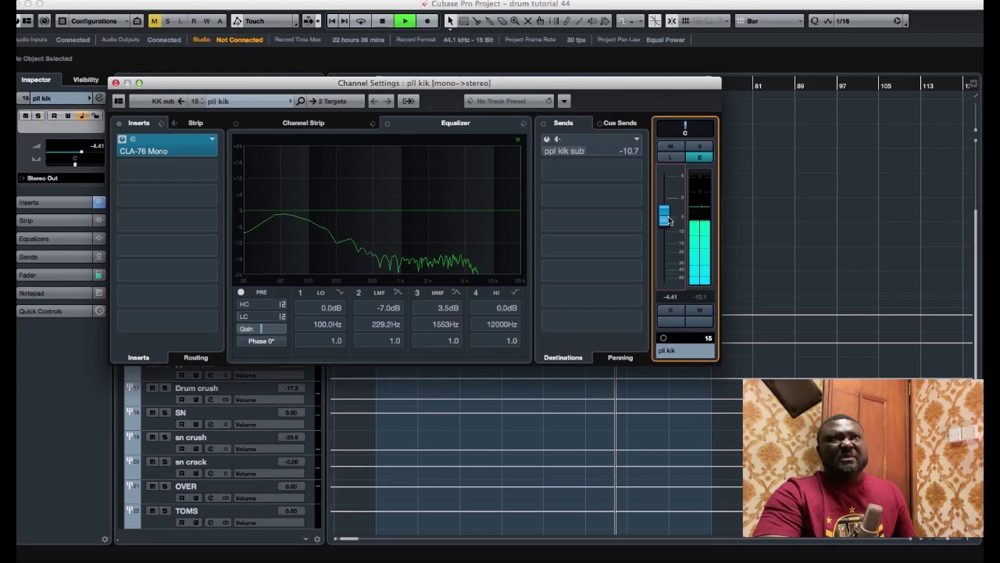
pyautogui.press('space')
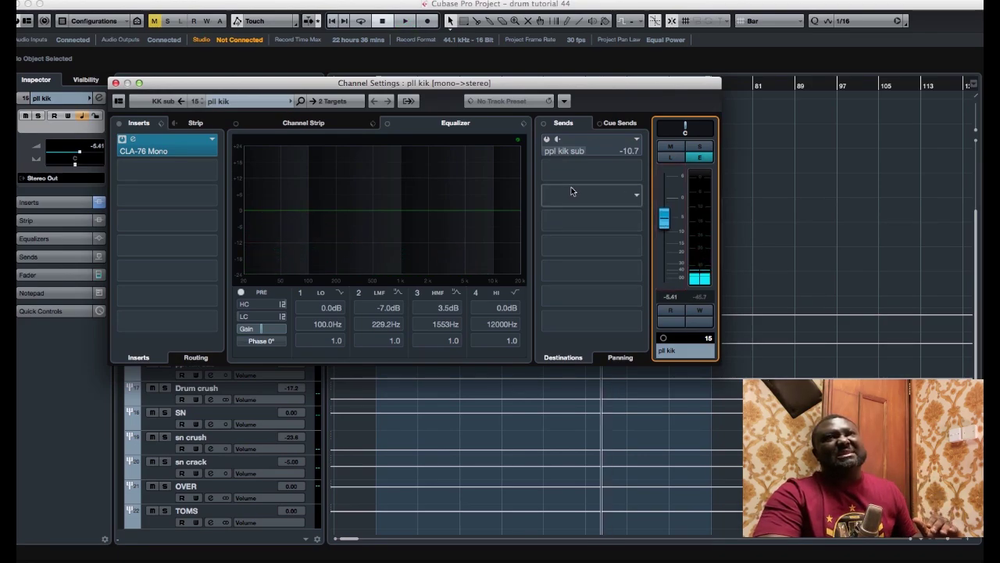
pyautogui.click(546, 141)
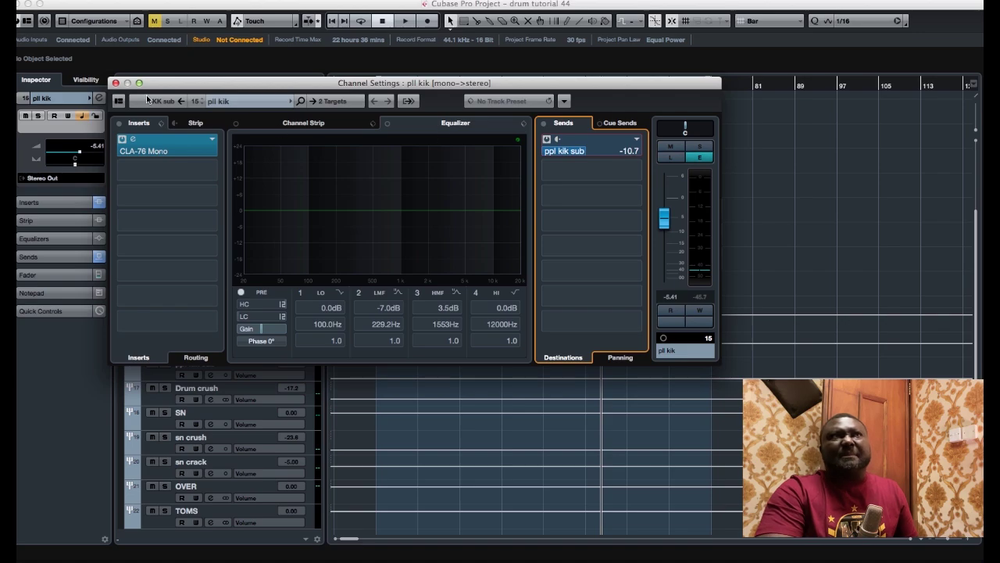
pyautogui.click(115, 83)
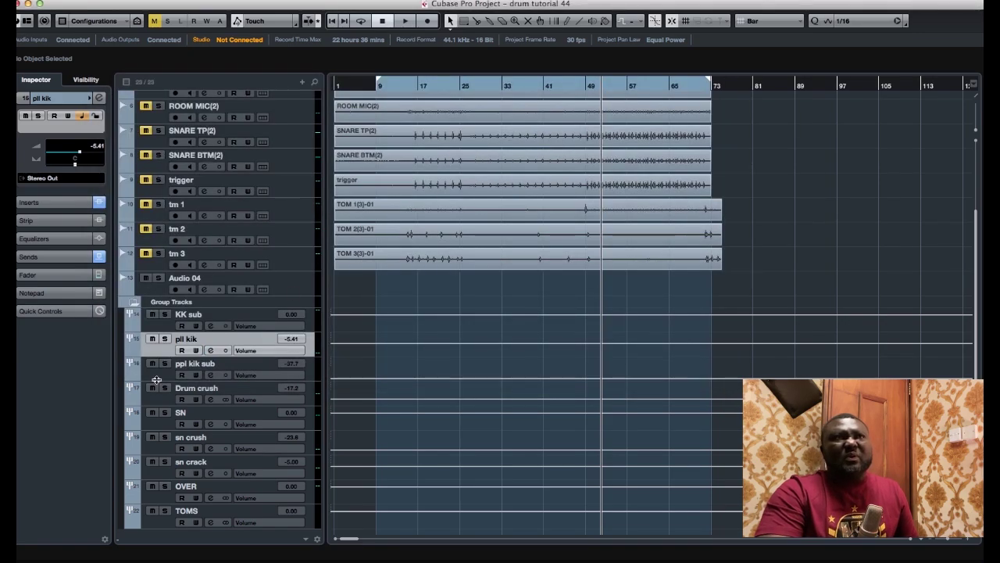
# Step: Open the ppl kik sub group's channel settings and raise its fader to 0.82 dB during playback
pyautogui.click(156, 378)
pyautogui.click(98, 97)
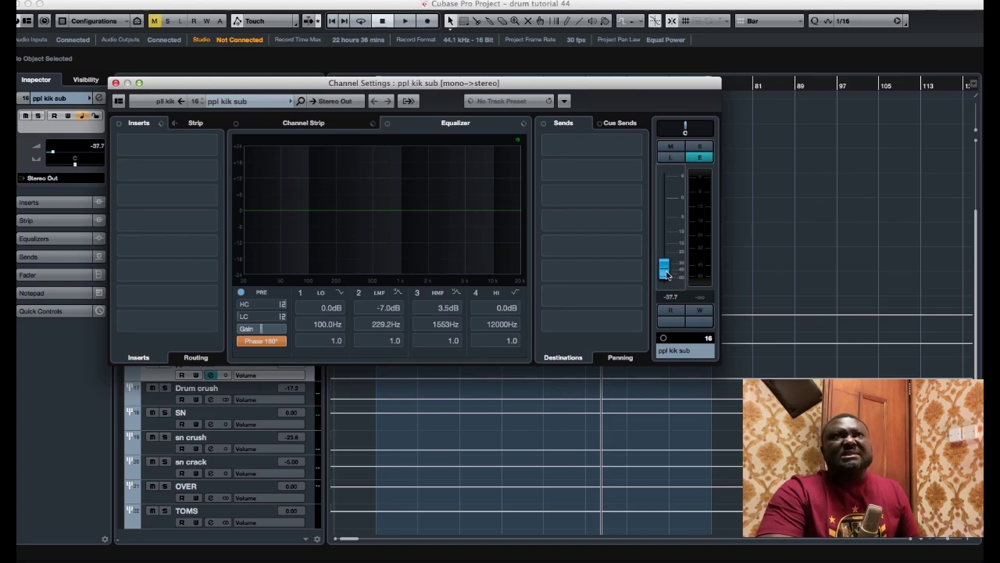
pyautogui.click(797, 265)
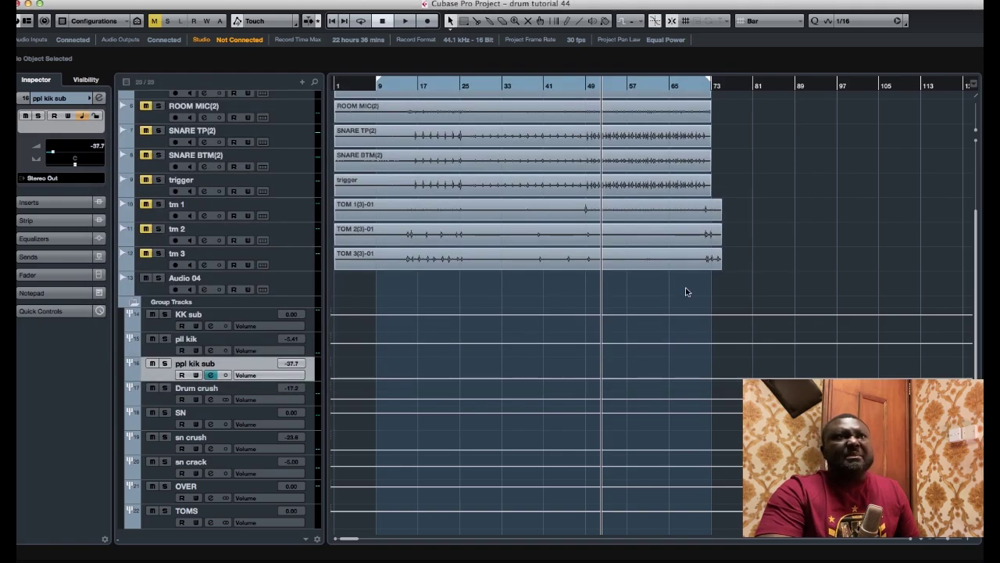
pyautogui.click(99, 98)
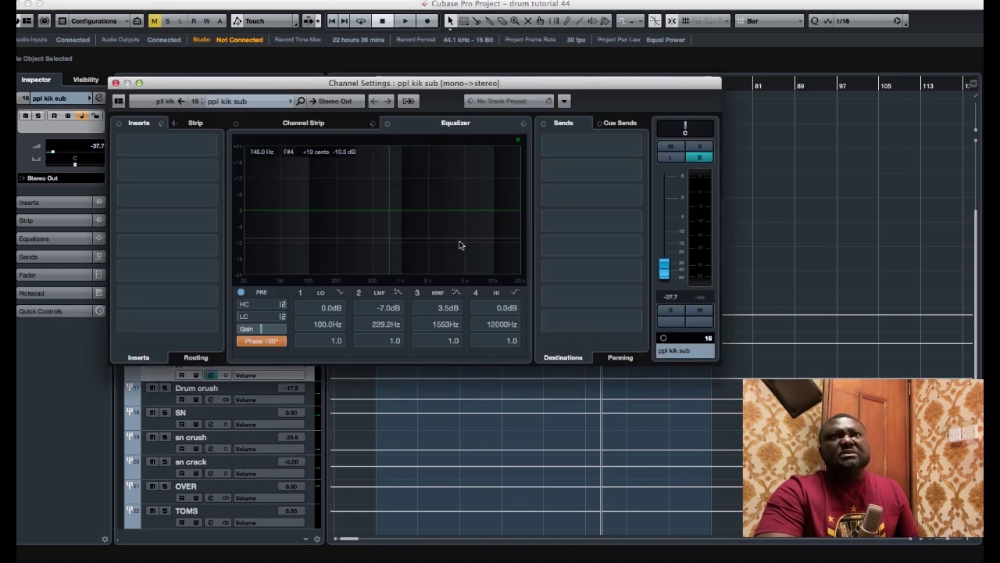
pyautogui.press('space')
pyautogui.moveTo(665, 283); pyautogui.dragTo(663, 199)
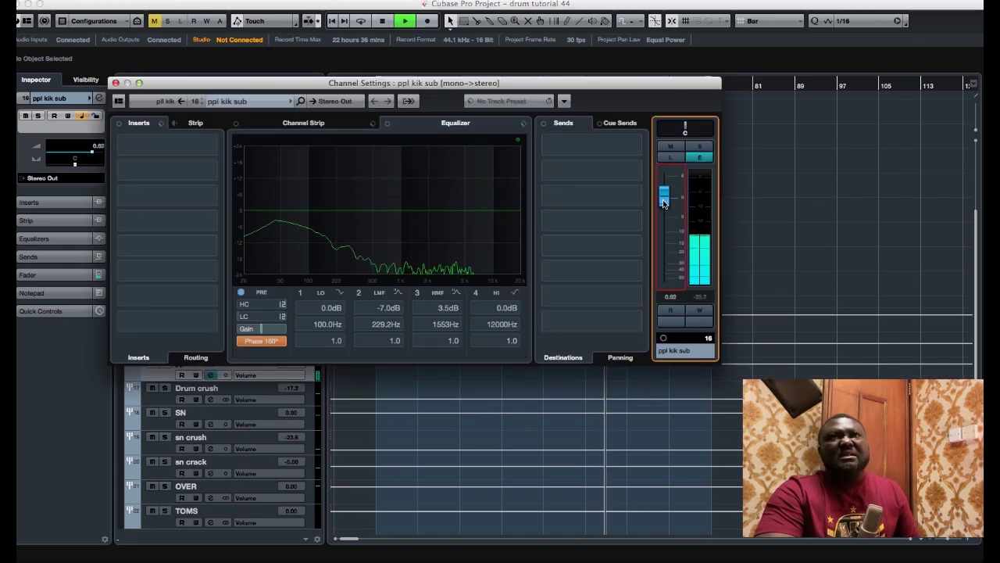
# Step: Insert UAD Pultec EQP-1A Legacy(m) in ppl kik sub's first slot and set the channel's phase to 0°
pyautogui.click(140, 145)
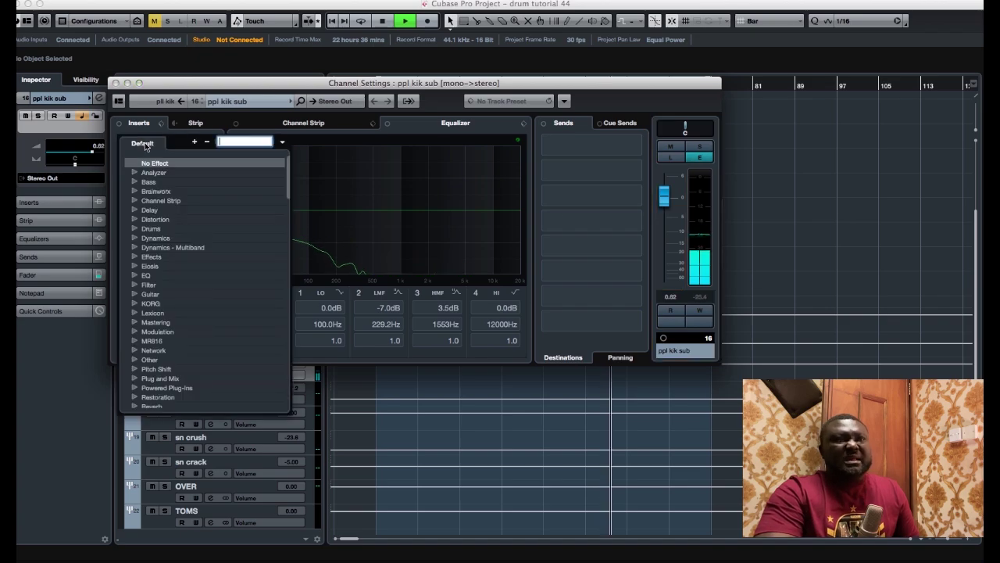
pyautogui.write('pu')
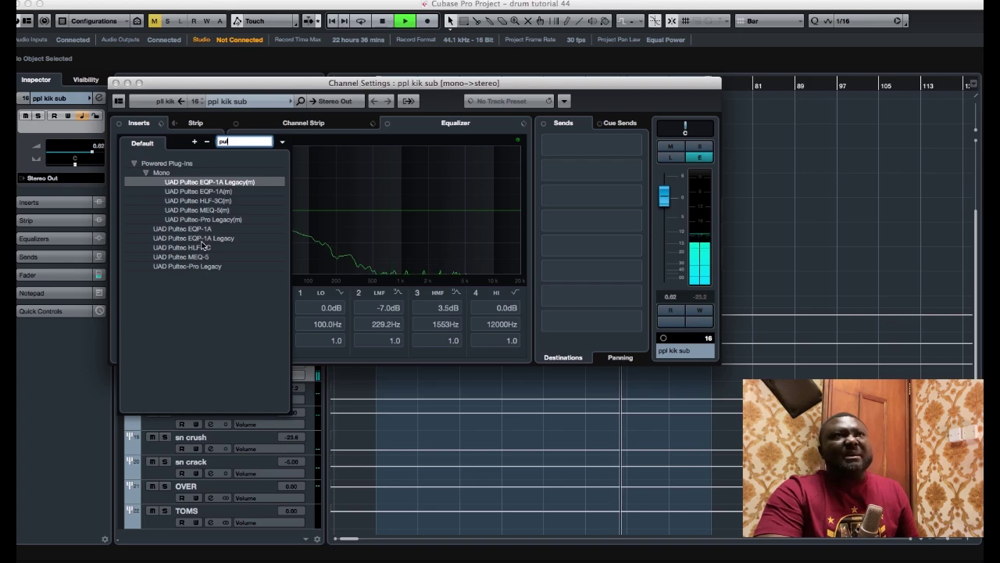
pyautogui.write('l')
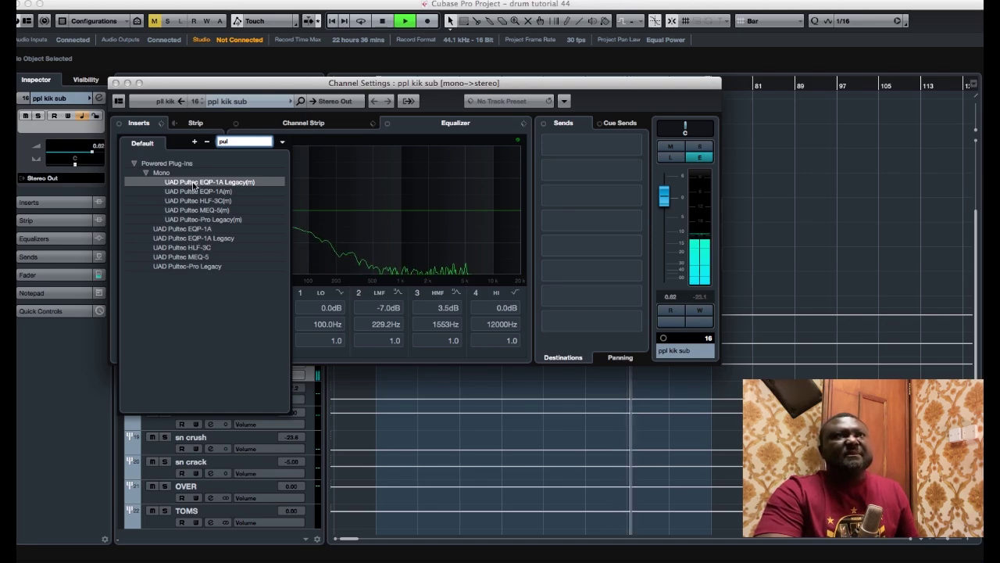
pyautogui.doubleClick(197, 190)
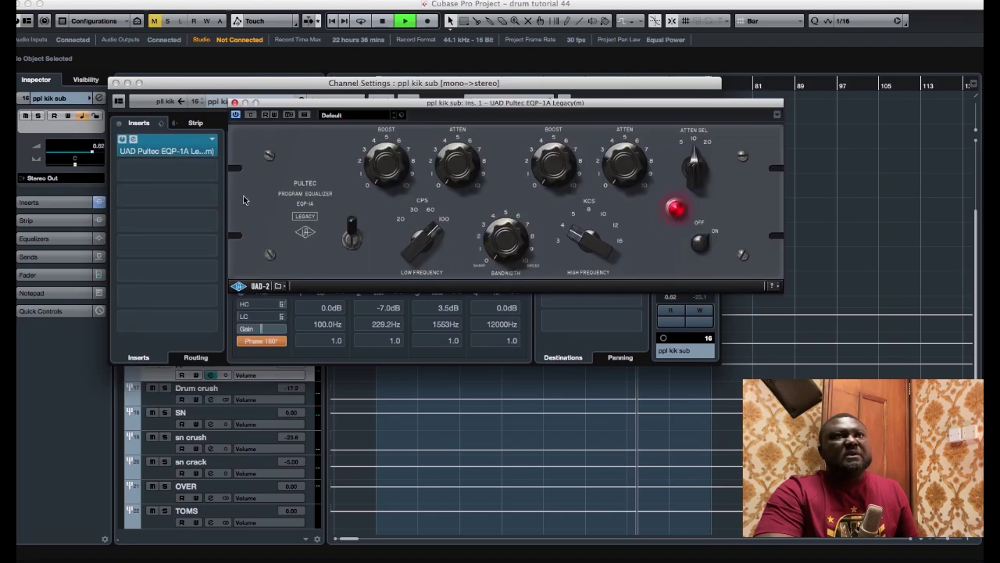
pyautogui.click(256, 343)
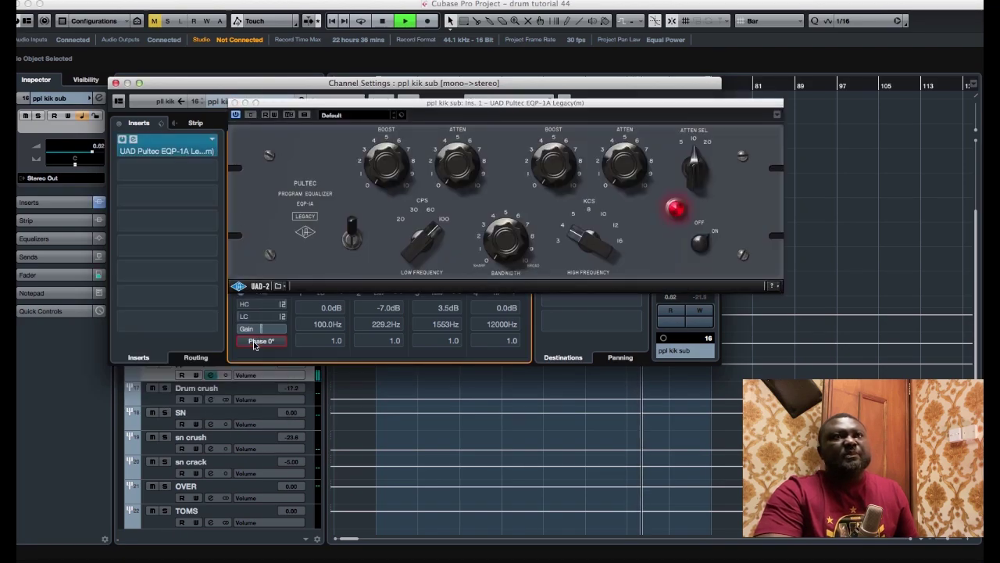
pyautogui.press('space')
# Step: Set the Pultec's low frequency to 30 CPS and its high frequency to 5 KCS, closing the plug-in window
pyautogui.click(427, 250)
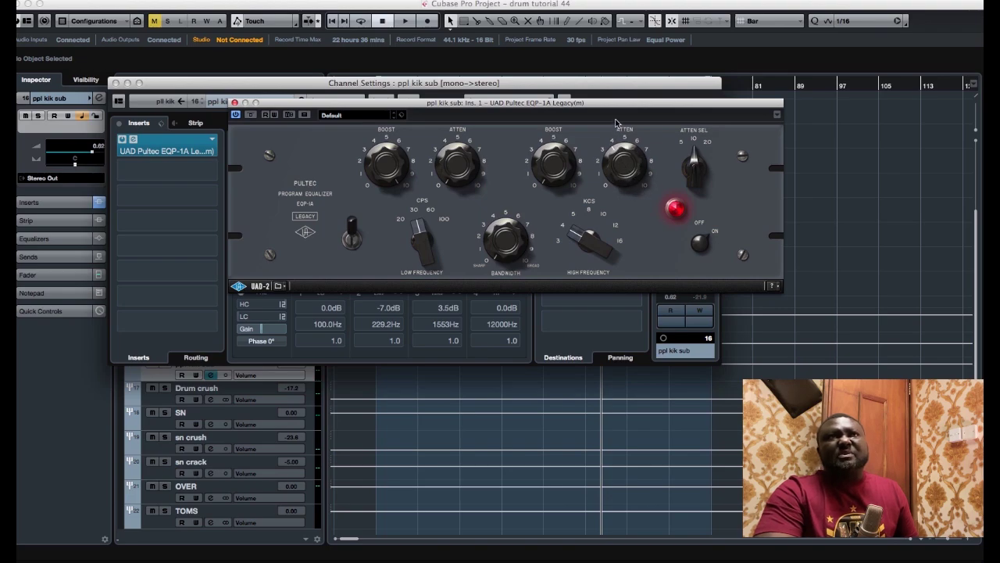
pyautogui.moveTo(576, 247); pyautogui.dragTo(582, 212)
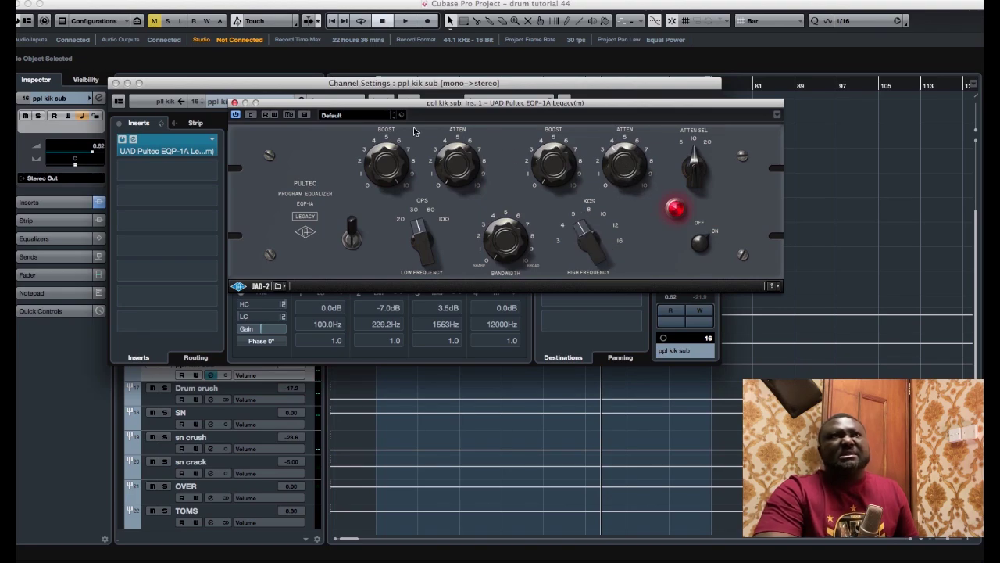
pyautogui.click(234, 103)
# Step: Lower ppl kik sub's fader to -1.00 dB while auditioning, and close its channel settings
pyautogui.press('space')
pyautogui.moveTo(671, 210); pyautogui.dragTo(669, 203)
pyautogui.press('space')
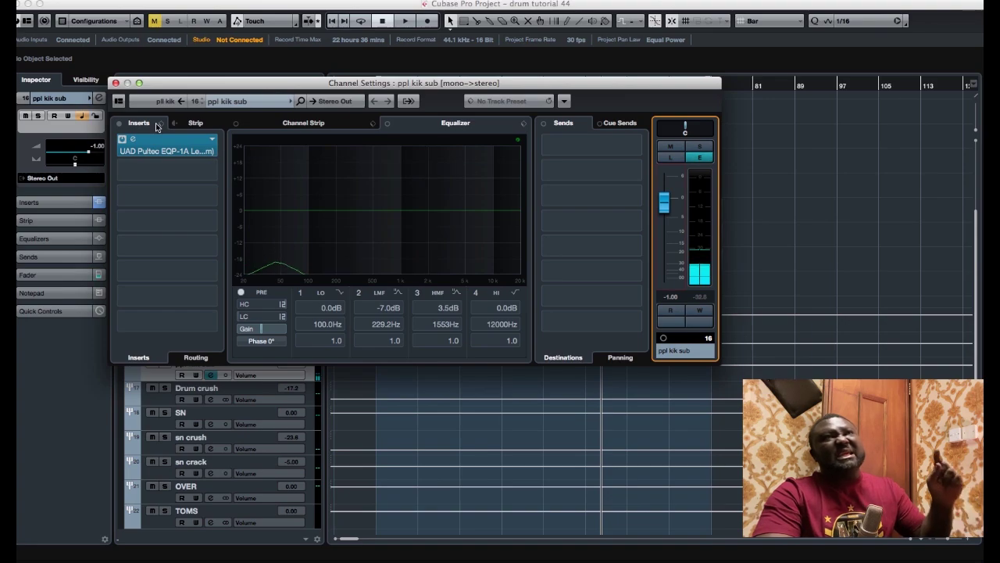
pyautogui.click(115, 83)
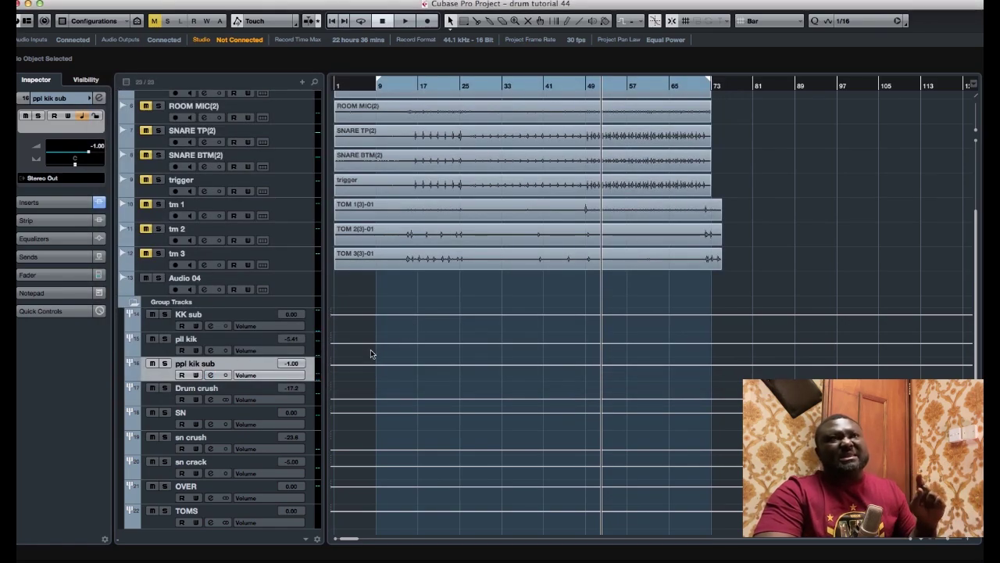
# Step: Compare the kick with and without the parallel groups by muting and unmuting pll kik and ppl kik sub during playback
pyautogui.press('space')
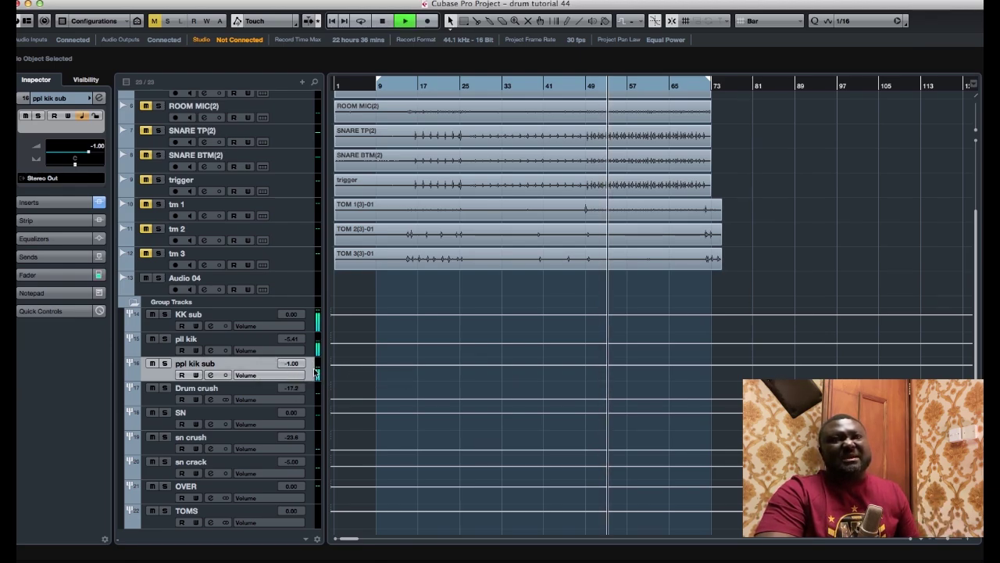
pyautogui.click(151, 339)
pyautogui.click(151, 366)
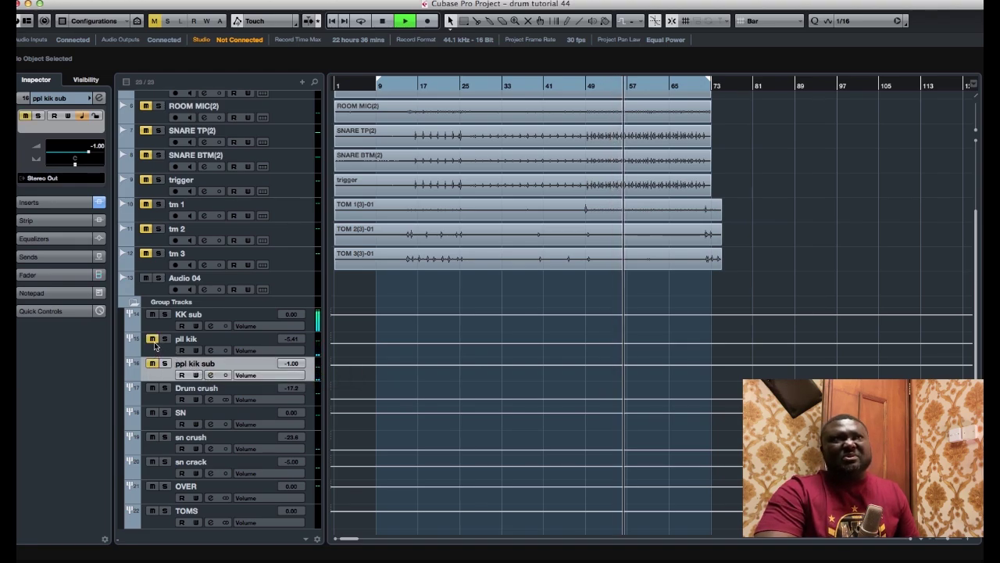
pyautogui.click(153, 339)
pyautogui.click(153, 364)
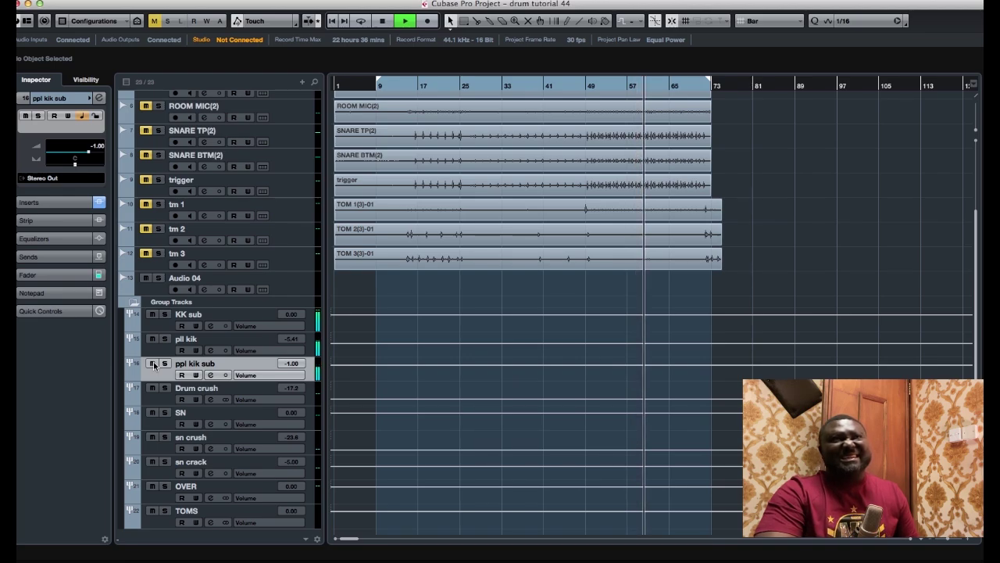
pyautogui.press('space')
pyautogui.press('space')
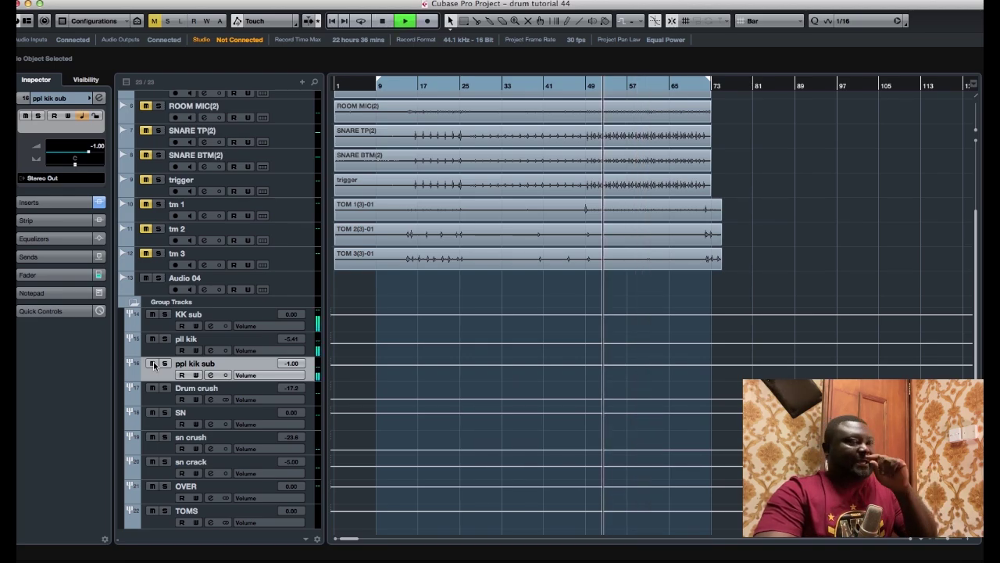
pyautogui.press('space')
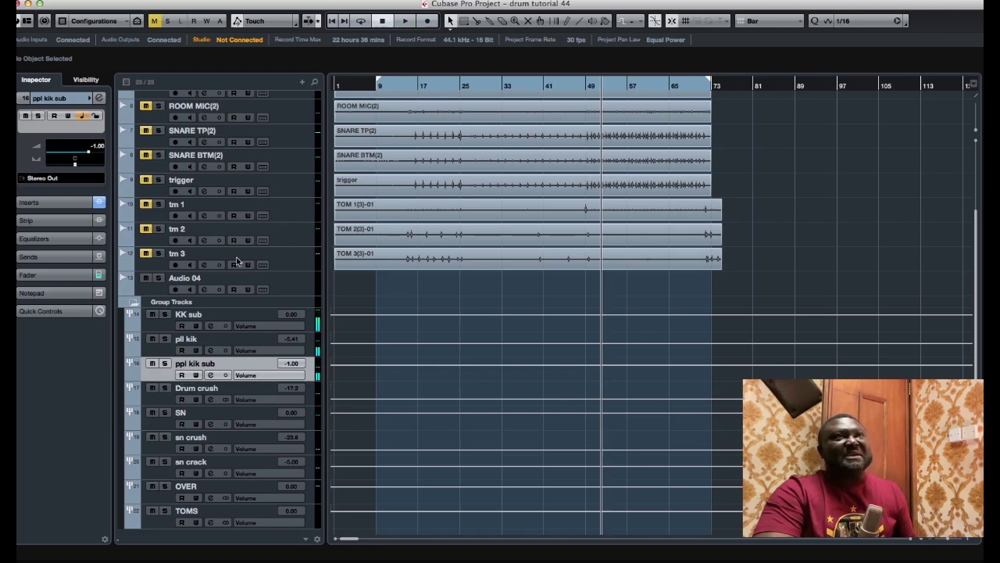
# Step: Enable KK sub's send to Drum crush at -6.81 dB, and open the Drum crush group's channel settings
pyautogui.scroll(1, 234, 318)
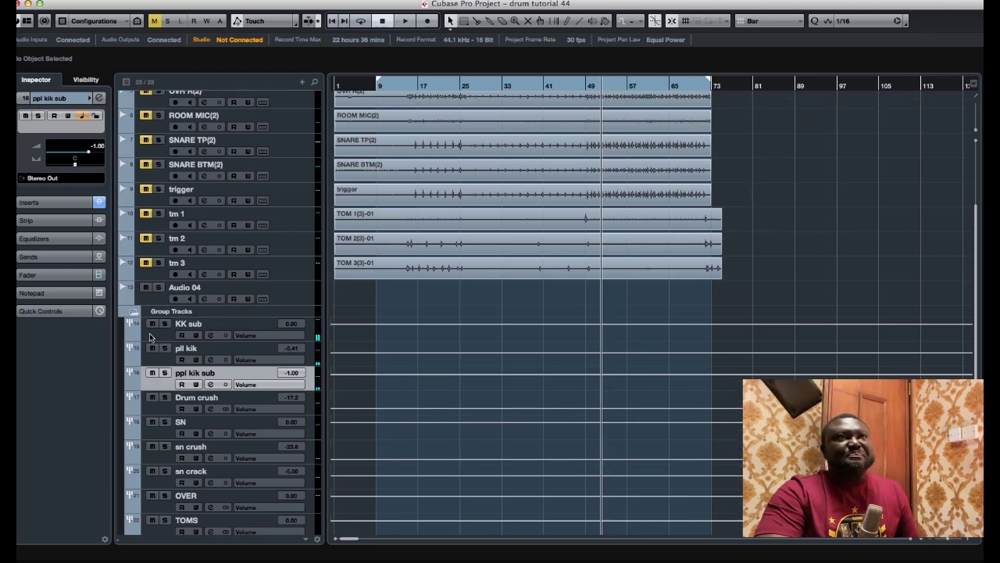
pyautogui.click(151, 337)
pyautogui.click(99, 98)
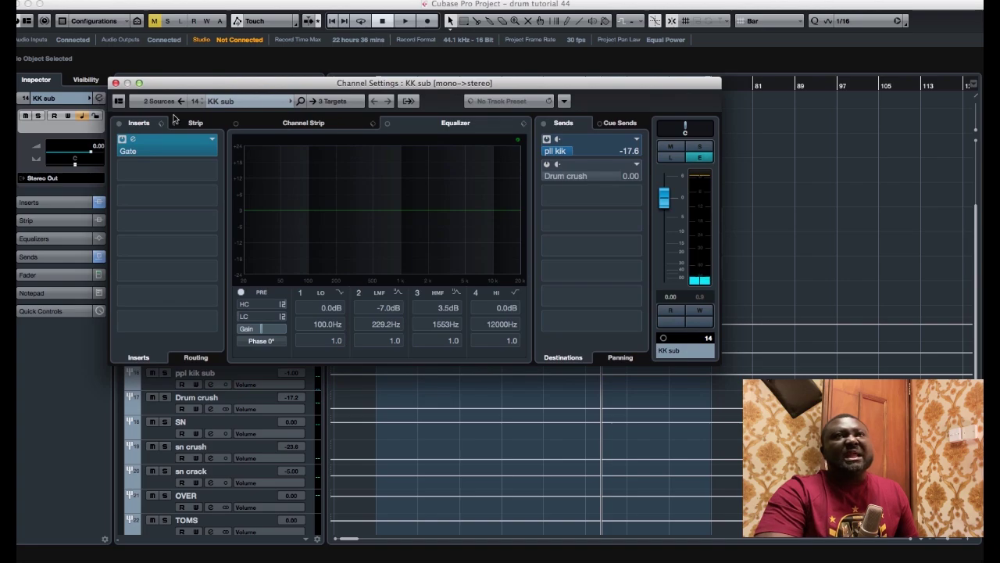
pyautogui.click(546, 166)
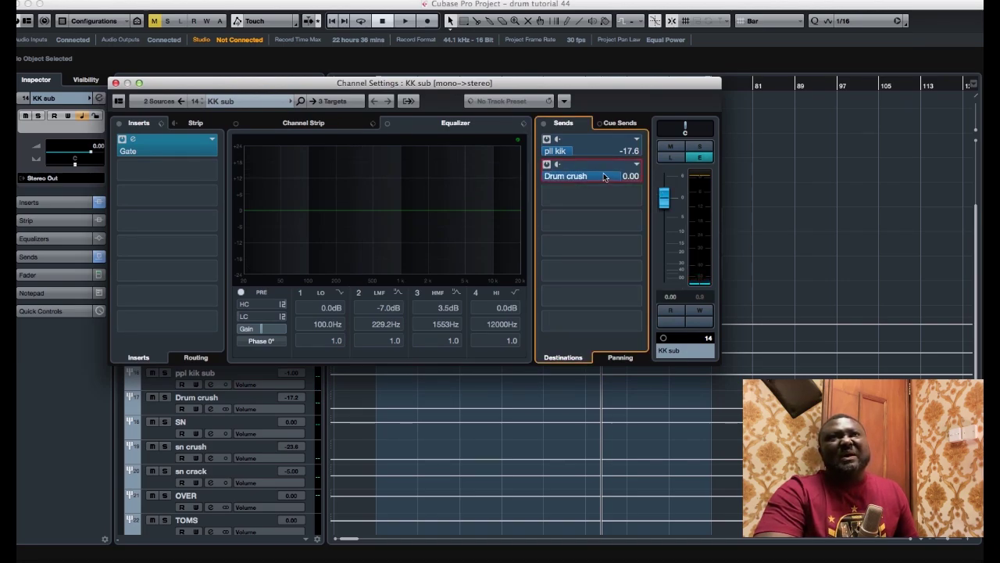
pyautogui.moveTo(610, 178); pyautogui.dragTo(602, 182)
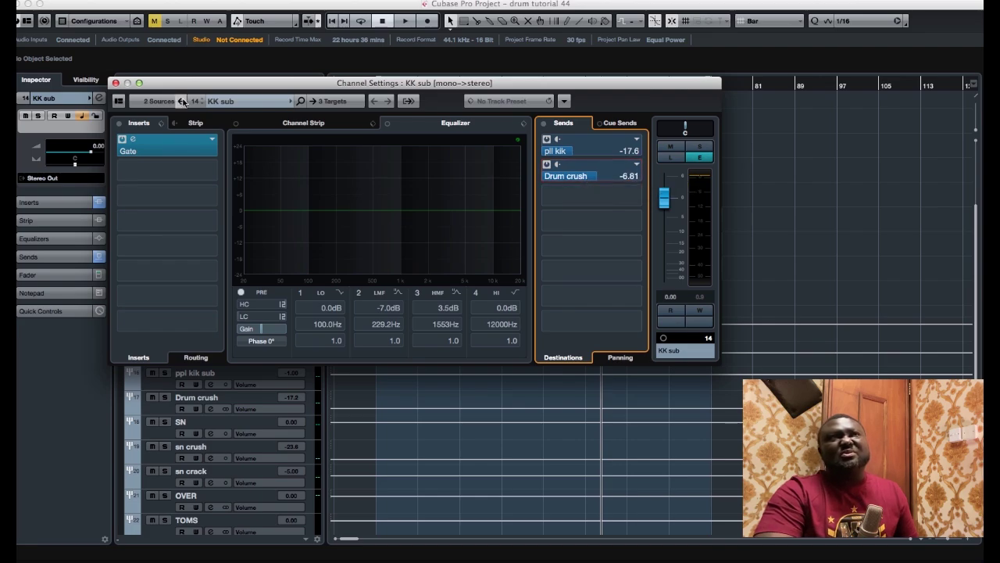
pyautogui.click(115, 83)
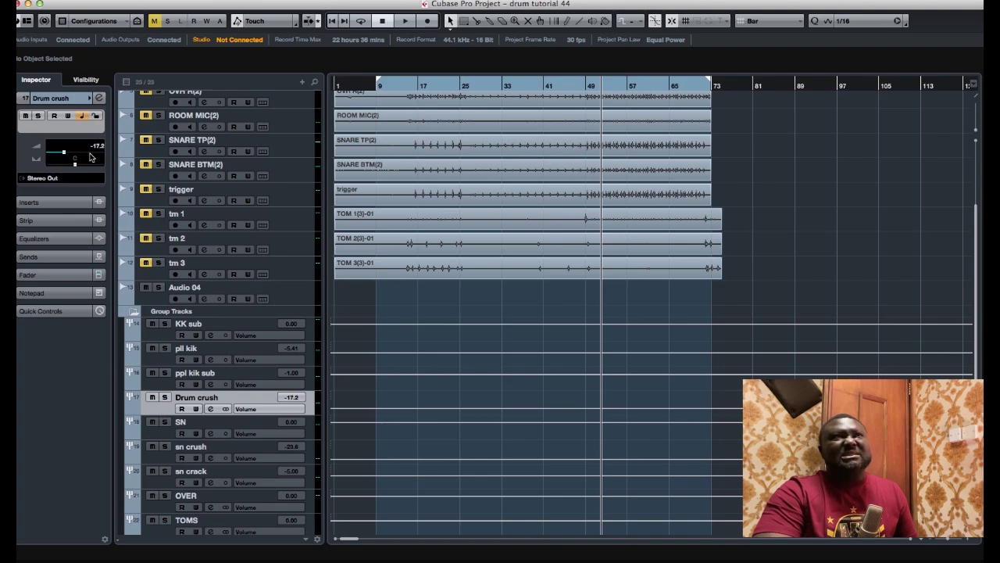
pyautogui.click(99, 99)
# Step: Try to use UAD Empirical Labs Distressor in Drum crush's first insert slot
pyautogui.click(128, 143)
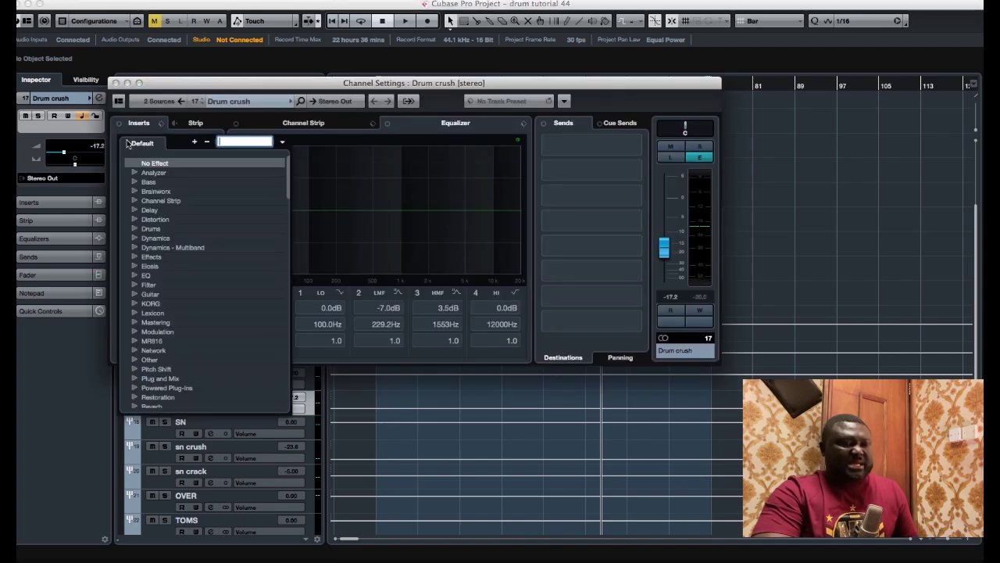
pyautogui.write('dis')
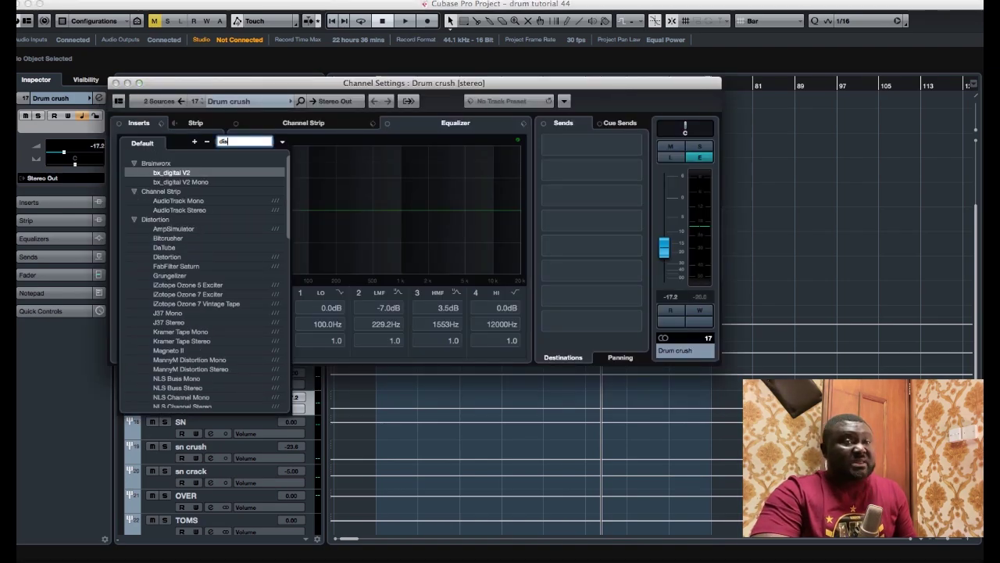
pyautogui.write('tr')
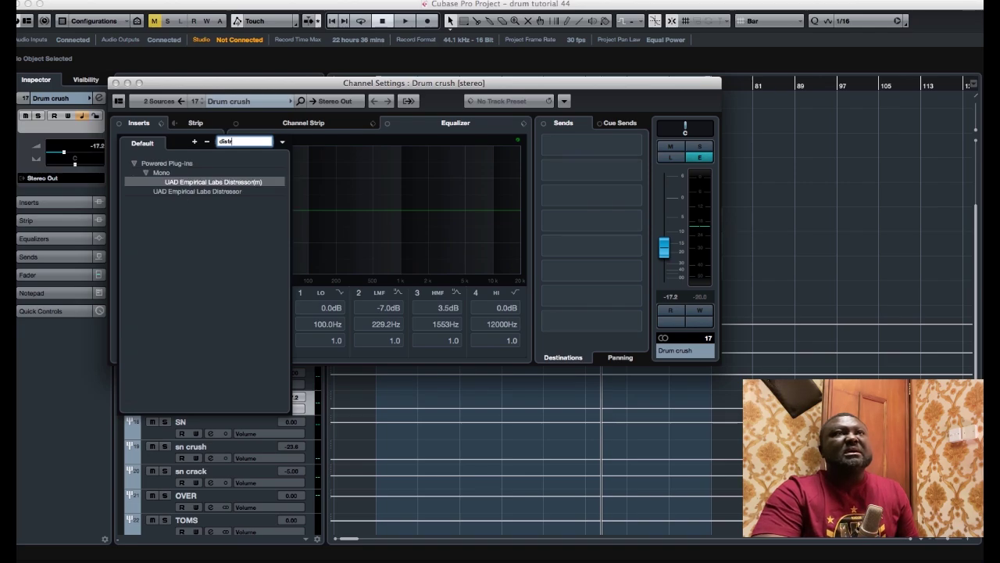
pyautogui.click(200, 191)
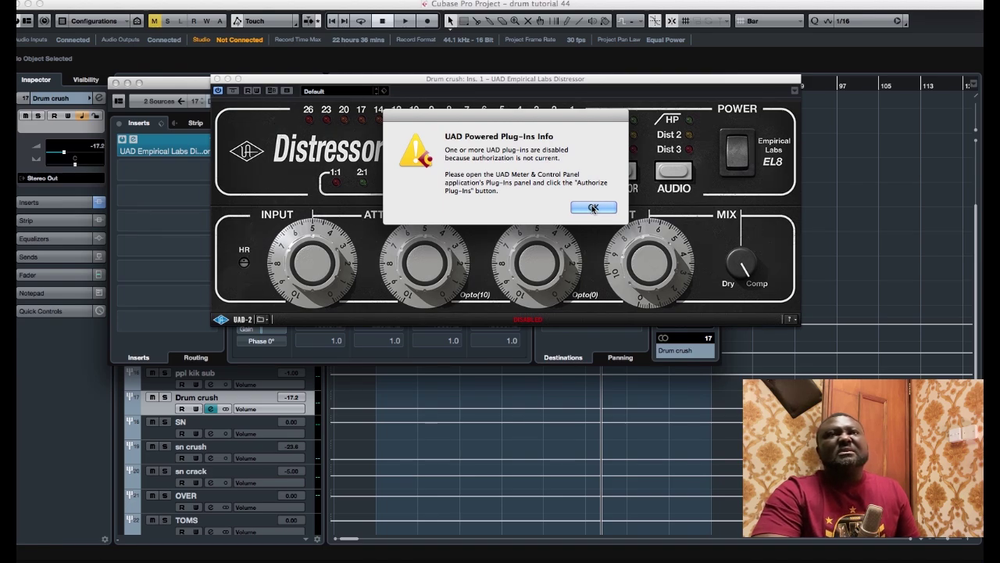
pyautogui.click(593, 208)
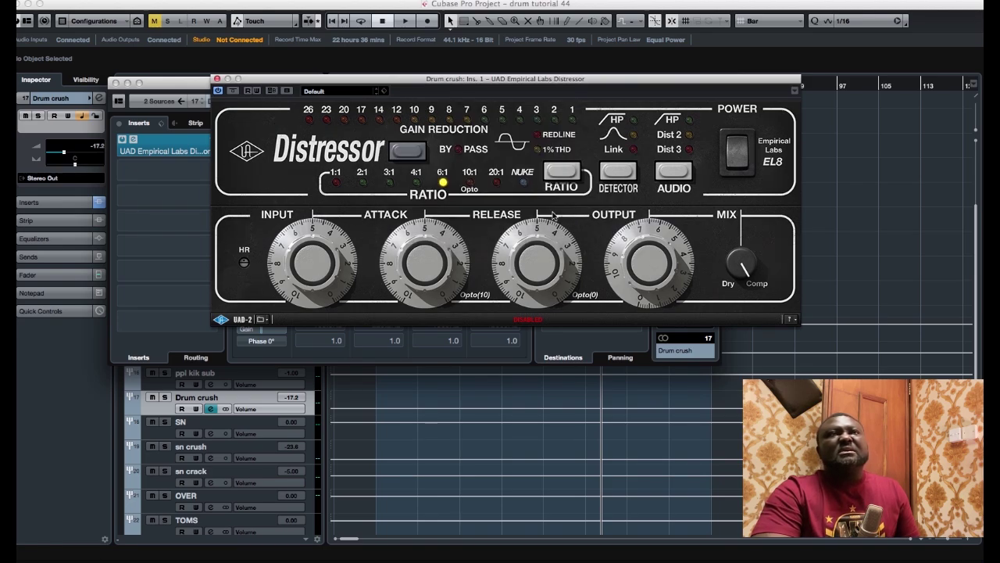
pyautogui.click(218, 81)
# Step: Replace the Distressor in Drum crush's first slot with SSLComp Stereo and place its window clear of the inserts
pyautogui.click(212, 141)
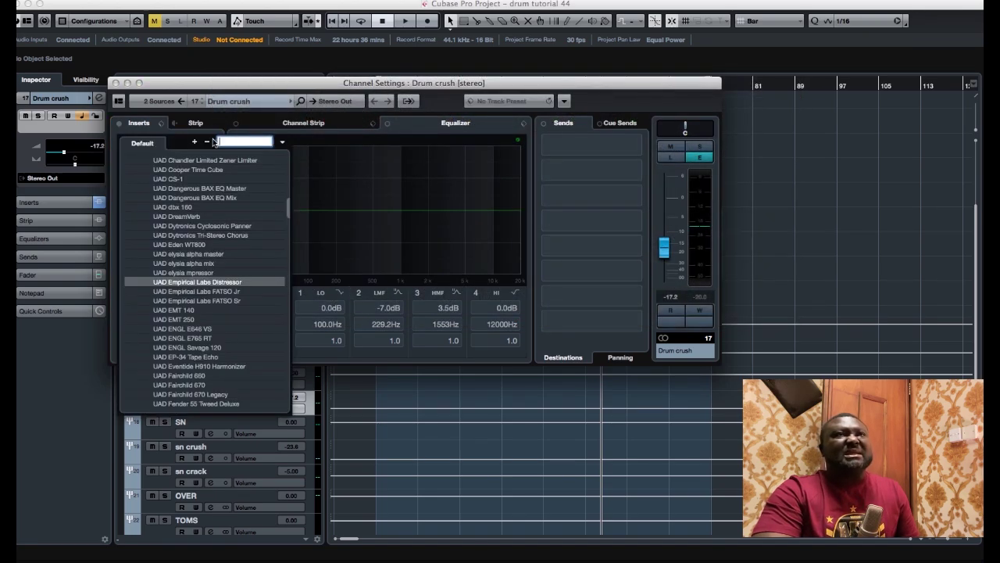
pyautogui.scroll(15, 219, 199)
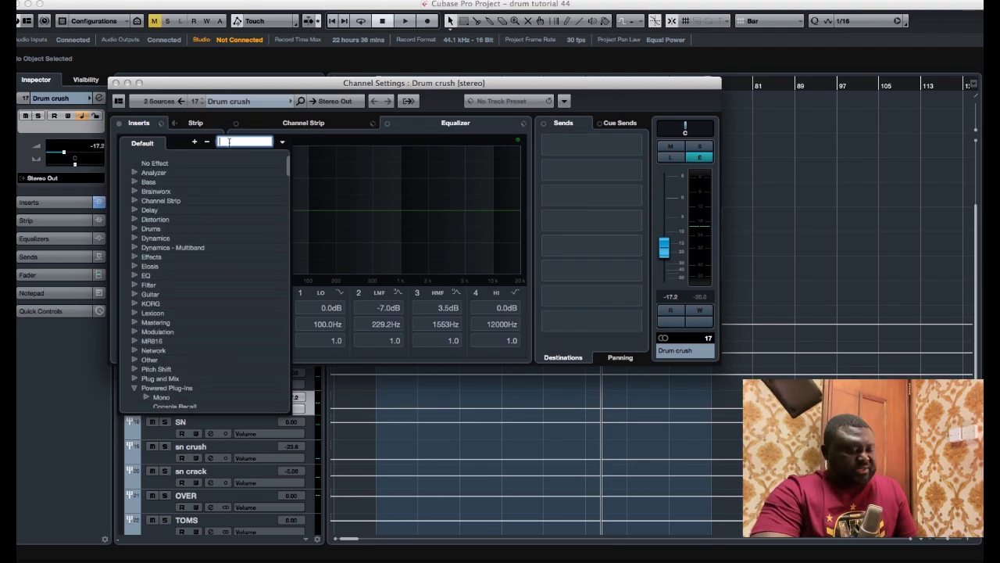
pyautogui.write('ssl')
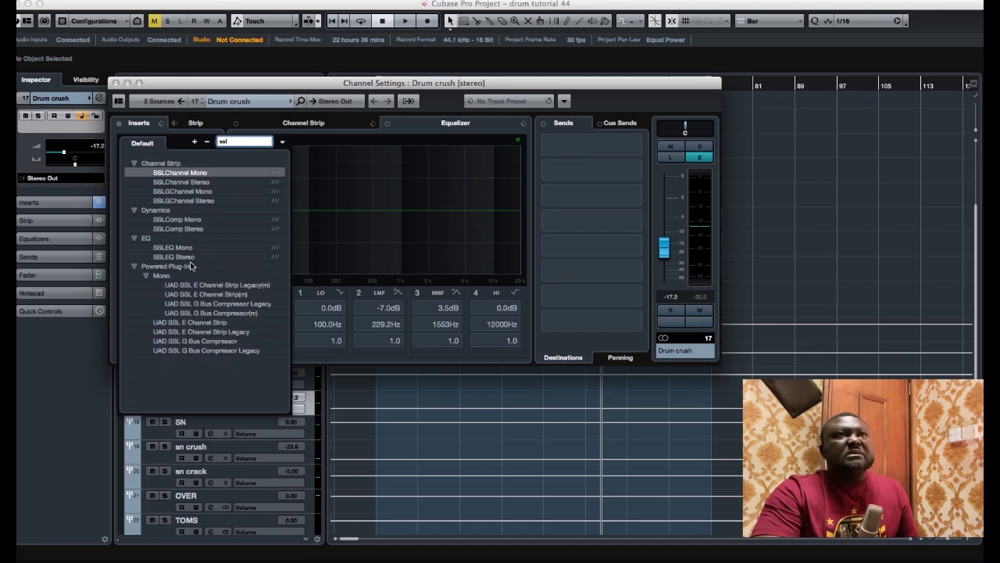
pyautogui.click(167, 229)
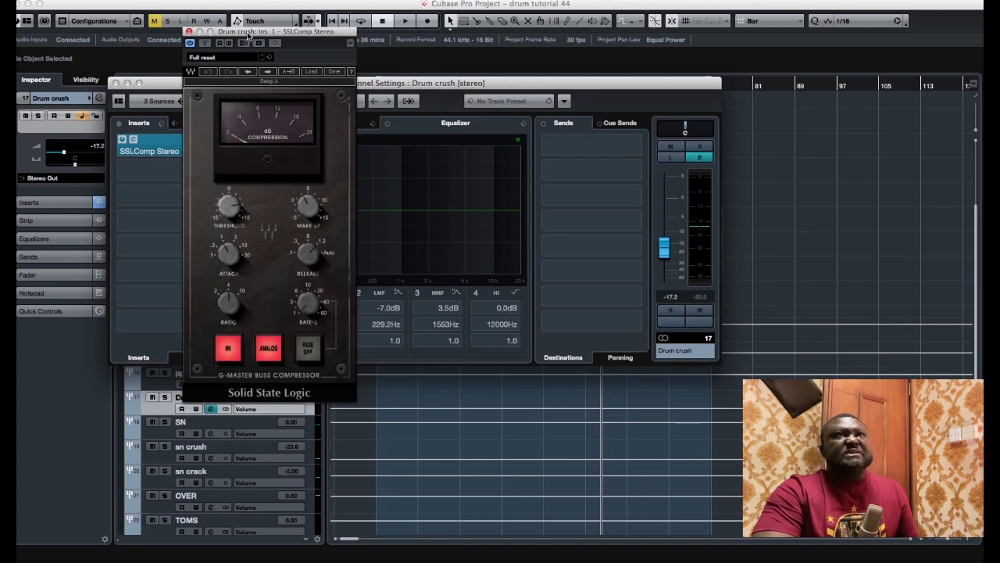
pyautogui.moveTo(248, 35); pyautogui.dragTo(444, 58)
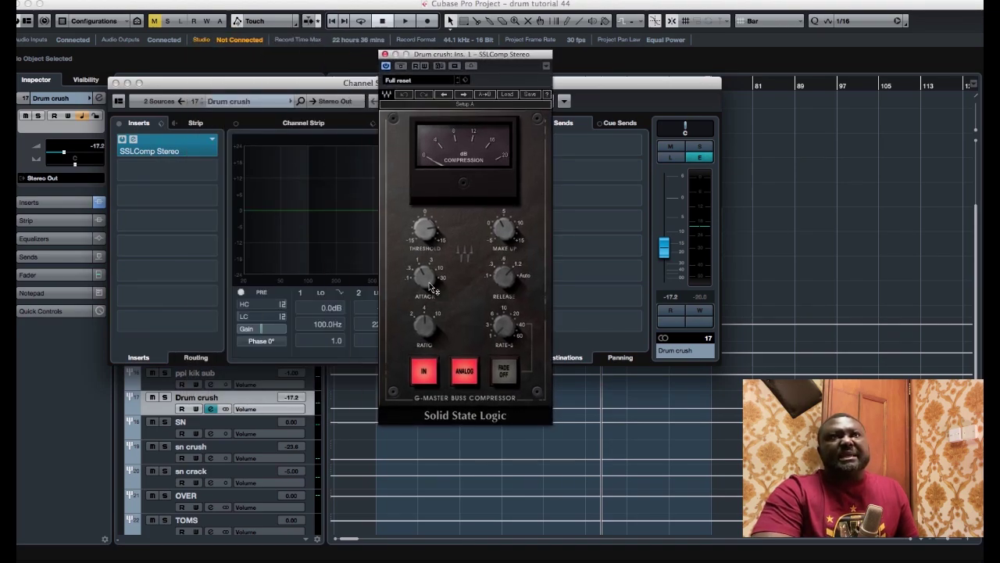
# Step: Adjust the attack and release of Drum crush's SSLComp, and lower its threshold during playback
pyautogui.moveTo(429, 282); pyautogui.dragTo(430, 260)
pyautogui.moveTo(504, 276); pyautogui.dragTo(505, 262)
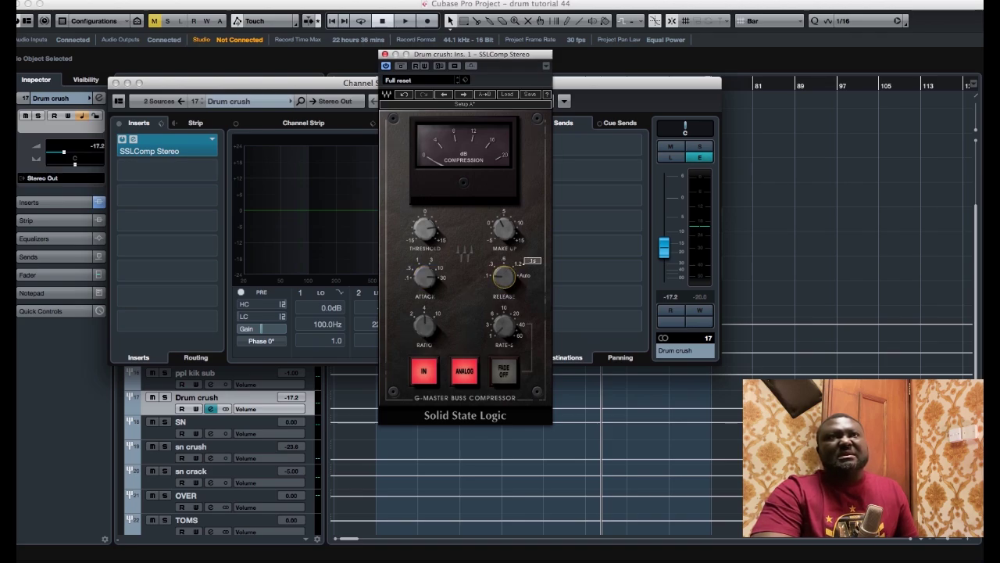
pyautogui.press('space')
pyautogui.moveTo(428, 231); pyautogui.dragTo(427, 255)
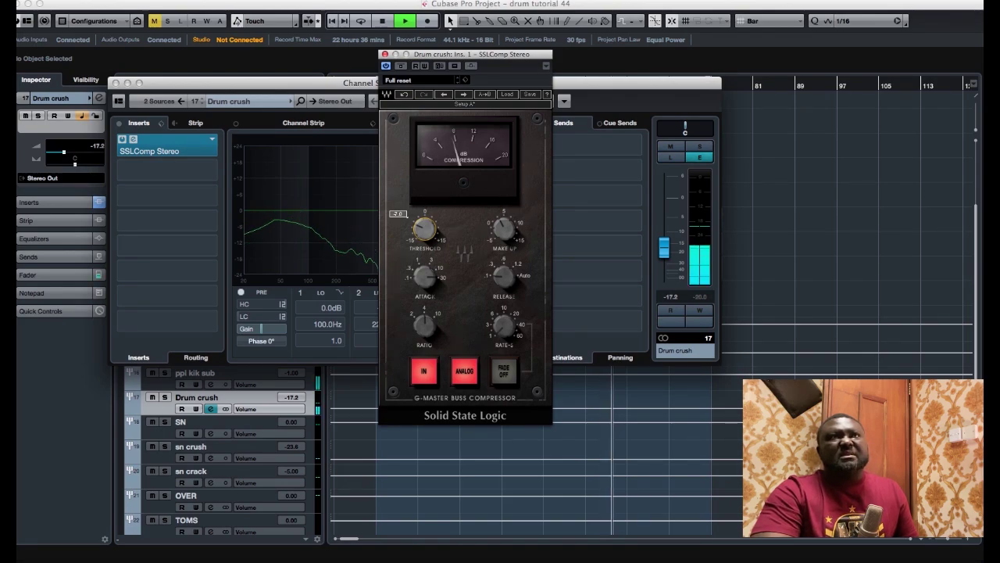
# Step: Raise the Drum crush group's fader to -7.53 dB, audition it briefly, and close its compressor and channel settings windows
pyautogui.press('space')
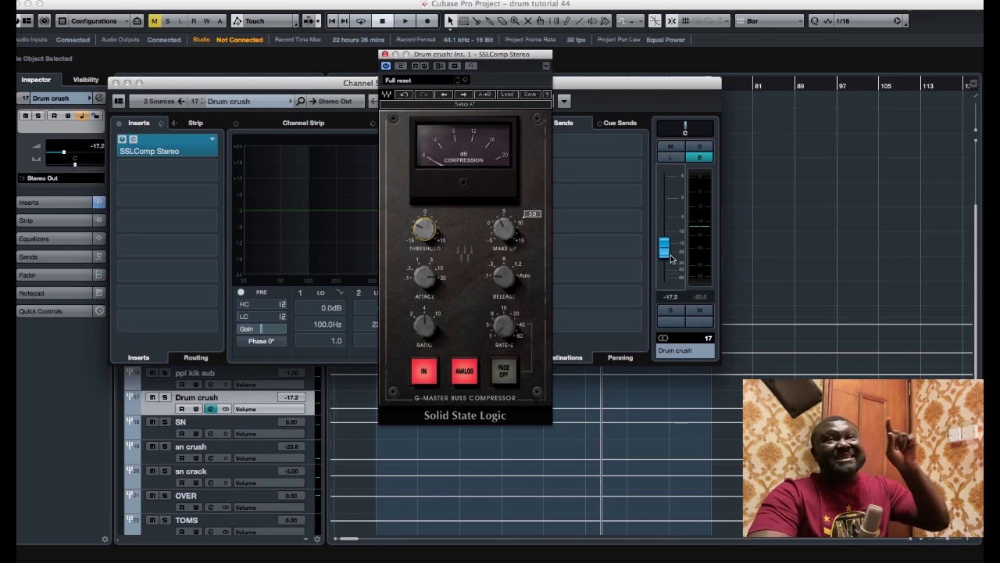
pyautogui.moveTo(670, 259); pyautogui.dragTo(665, 233)
pyautogui.press('space')
pyautogui.press('space')
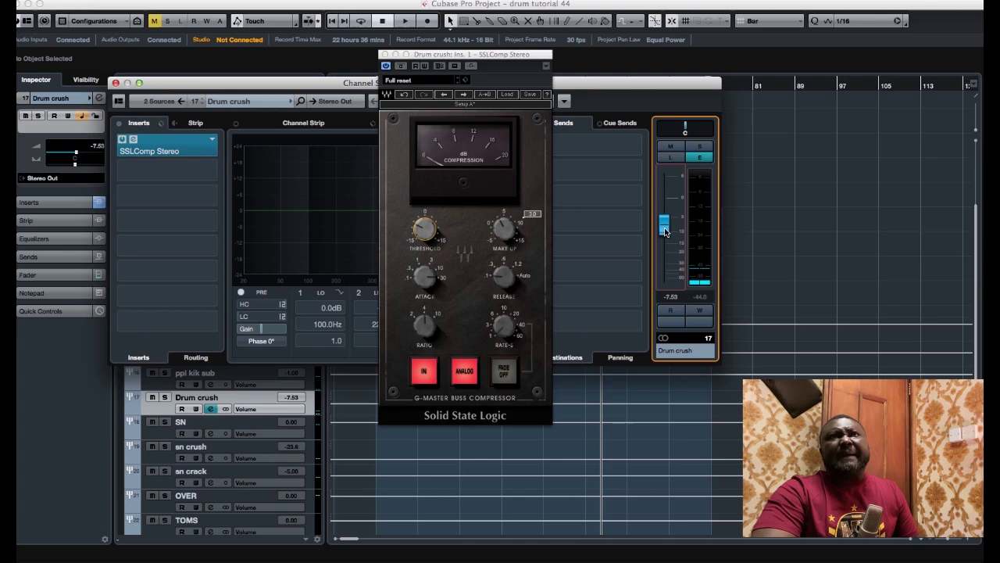
pyautogui.click(384, 54)
pyautogui.click(116, 83)
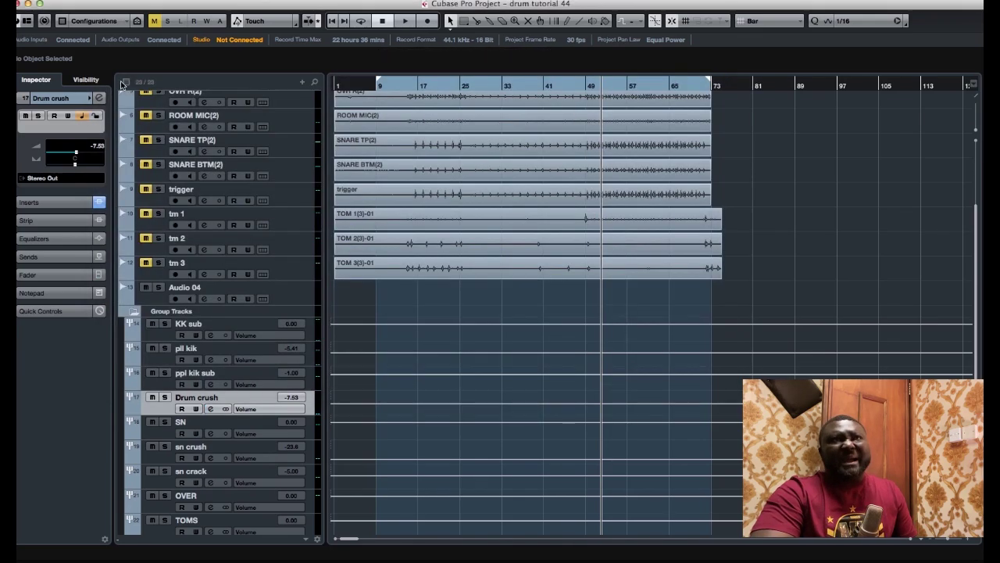
# Step: Unmute SNARE TP(2) and SNARE BTM(2), mute SUB KICK(2) and KICK IN(3), and select the SNARE TP(2) track
pyautogui.scroll(2, 478, 293)
pyautogui.scroll(2, 472, 283)
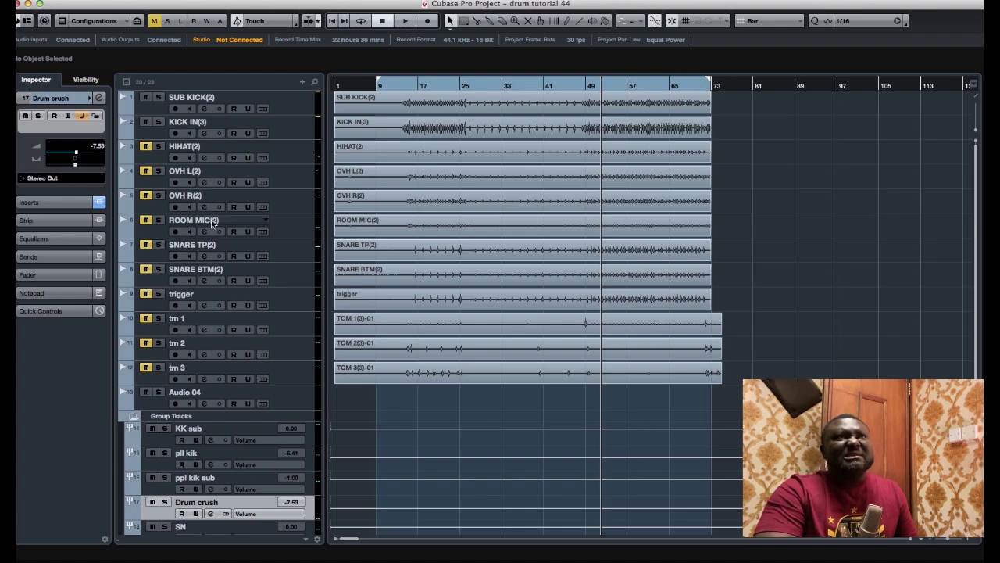
pyautogui.click(146, 246)
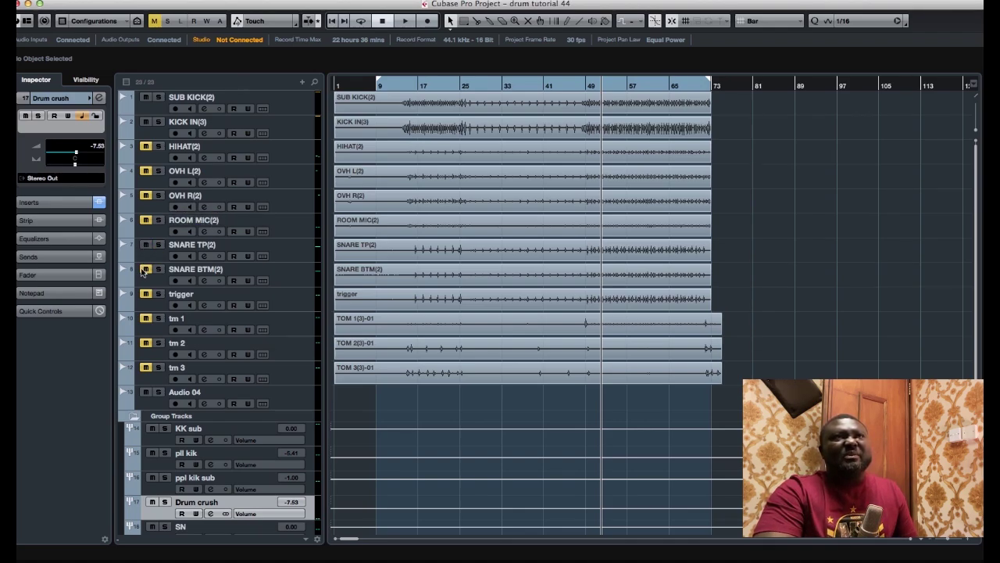
pyautogui.click(145, 270)
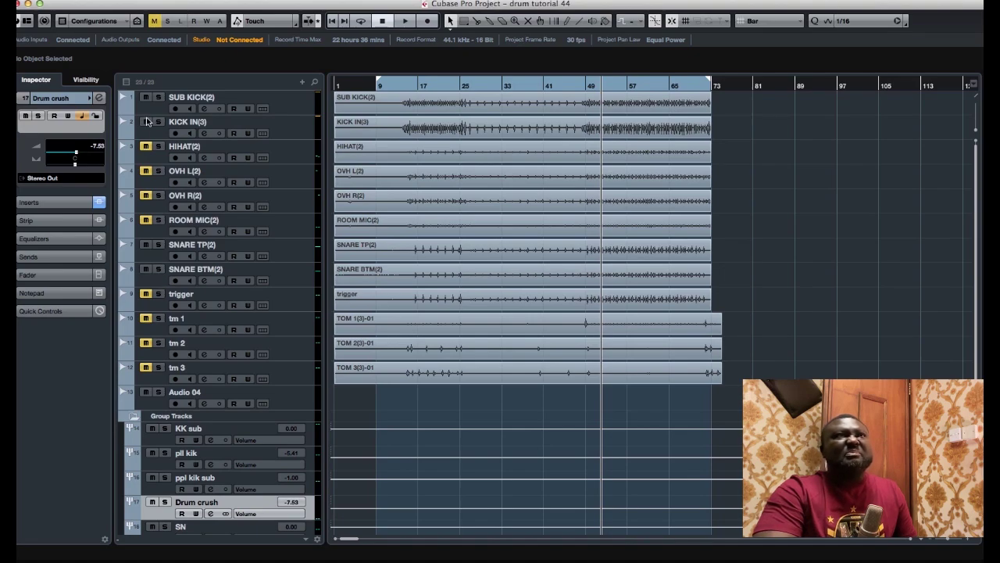
pyautogui.click(152, 259)
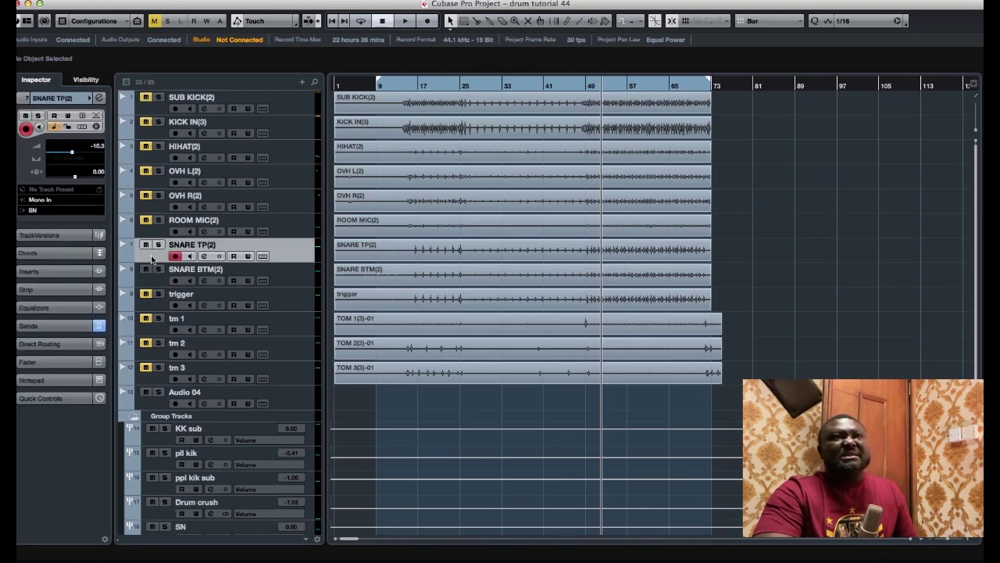
# Step: Audition the two snare tracks and set SNARE TP(2)'s volume to -0.25 dB
pyautogui.press('space')
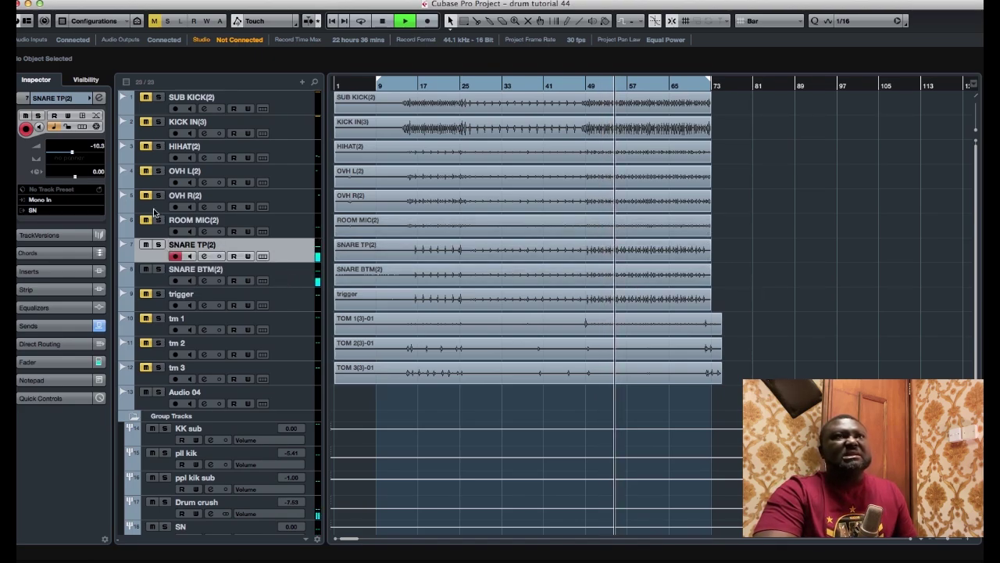
pyautogui.press('space')
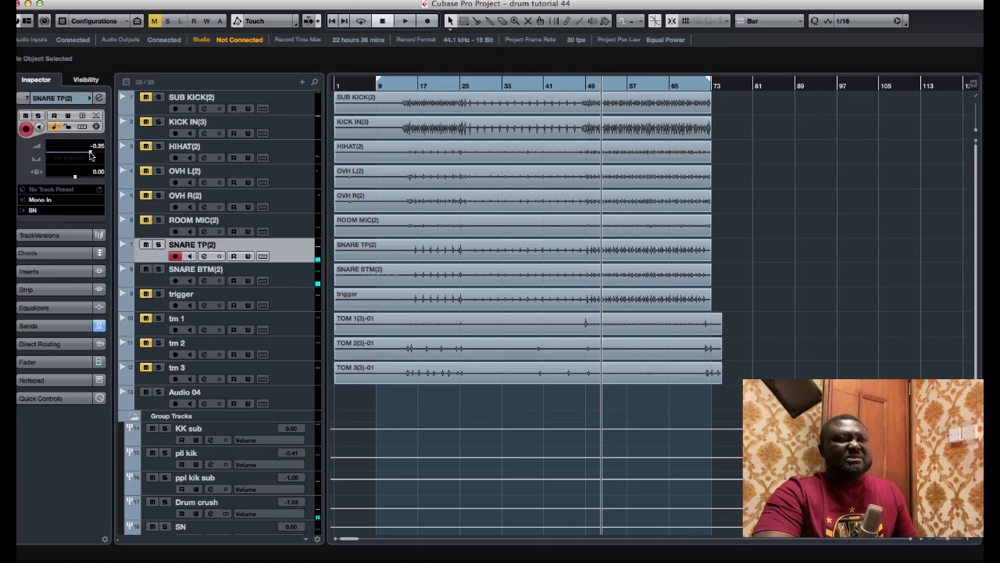
pyautogui.press('space')
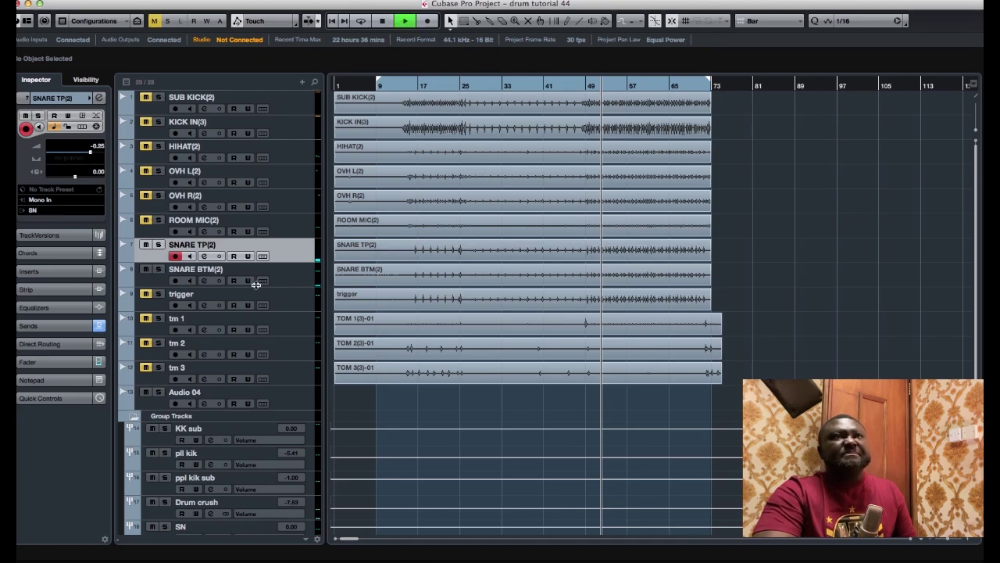
# Step: Set SNARE BTM(2)'s phase to 180°, comparing it with 0° during playback, and lower its fader to -6.60 dB
pyautogui.click(299, 279)
pyautogui.click(99, 98)
pyautogui.click(252, 342)
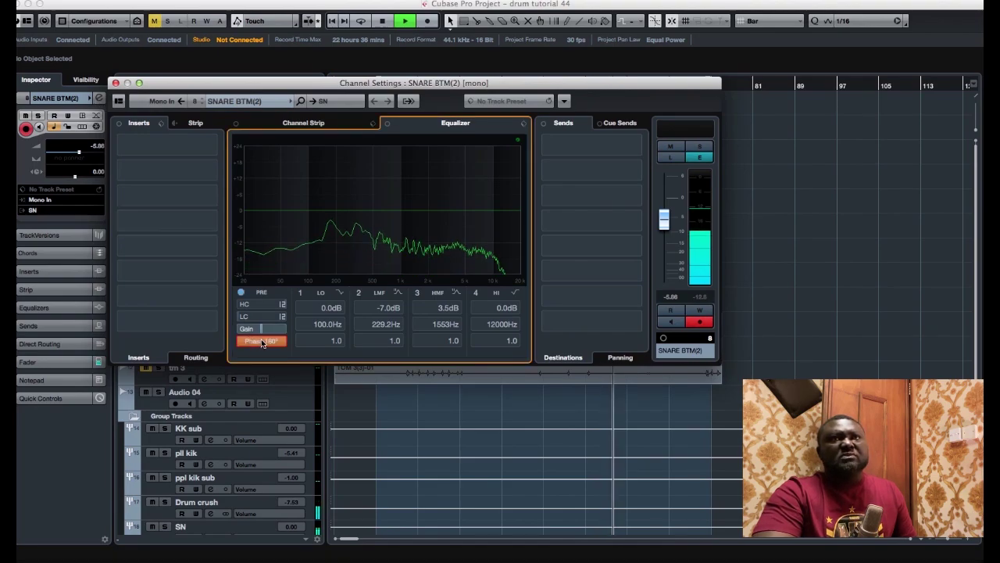
pyautogui.moveTo(664, 219)
pyautogui.mouseDown()
pyautogui.moveTo(667, 237)
pyautogui.moveTo(664, 222)
pyautogui.mouseUp()
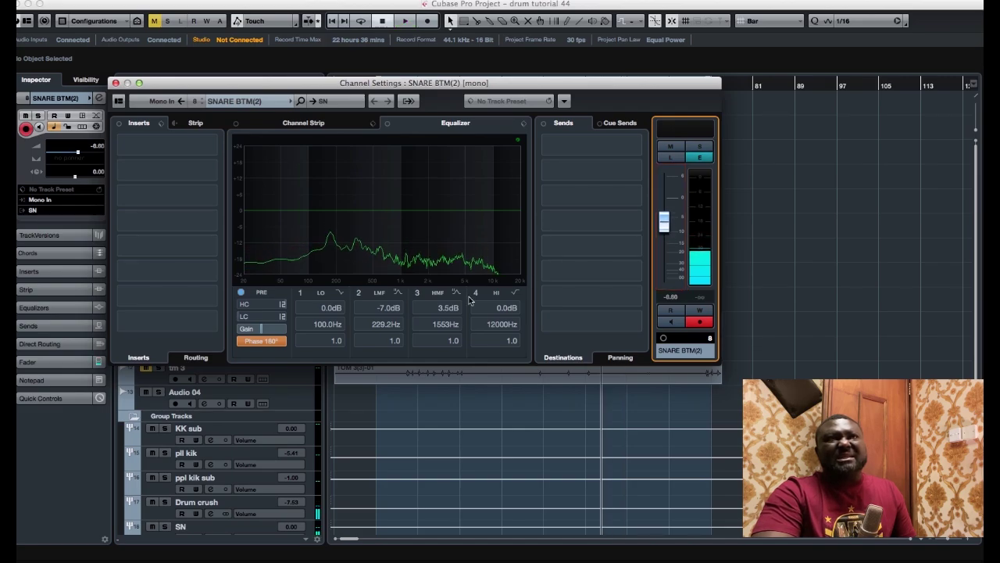
pyautogui.click(275, 343)
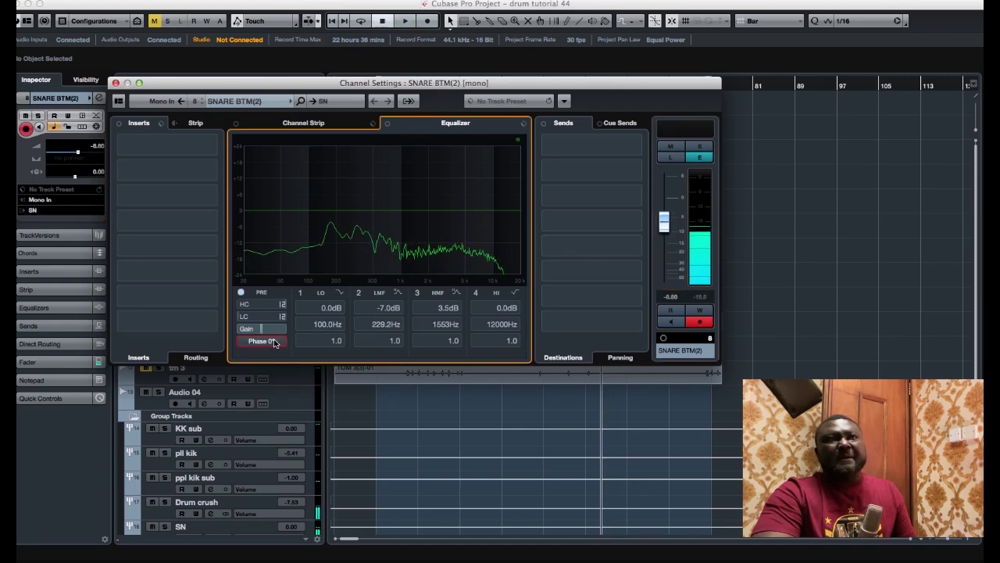
pyautogui.click(275, 342)
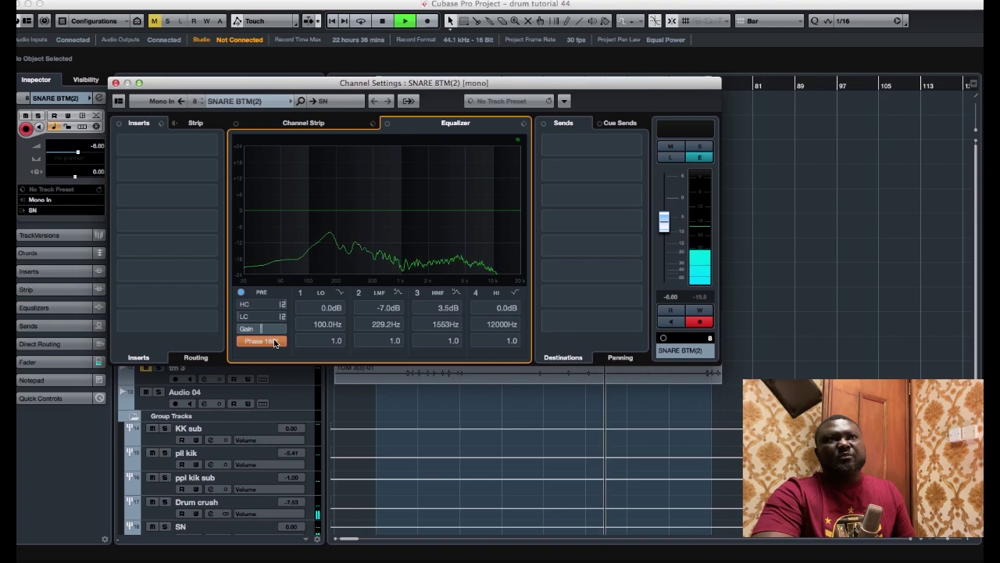
pyautogui.press('space')
pyautogui.click(776, 268)
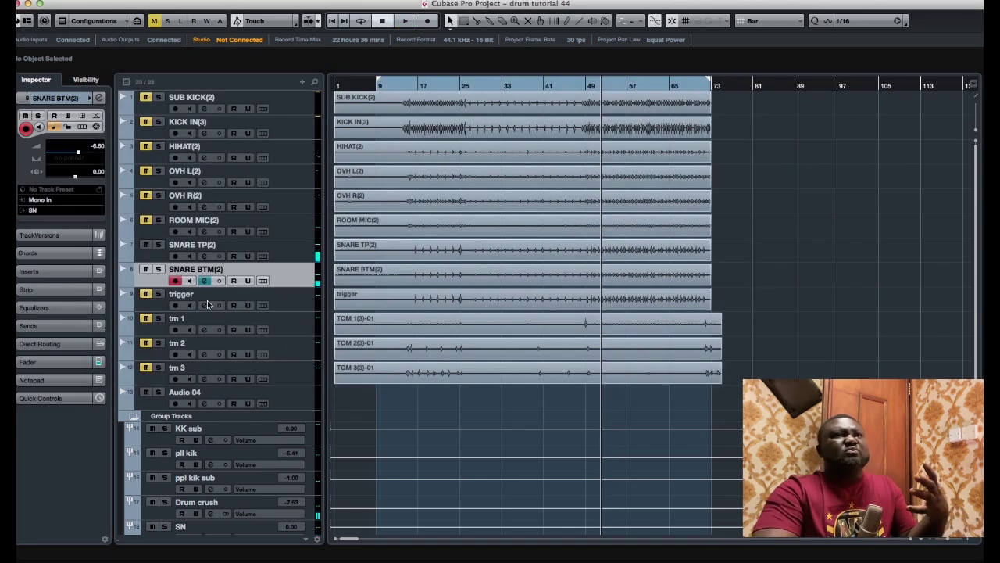
# Step: Insert CLA-3A Mono in the first insert slot of SNARE TP(2)
pyautogui.click(304, 252)
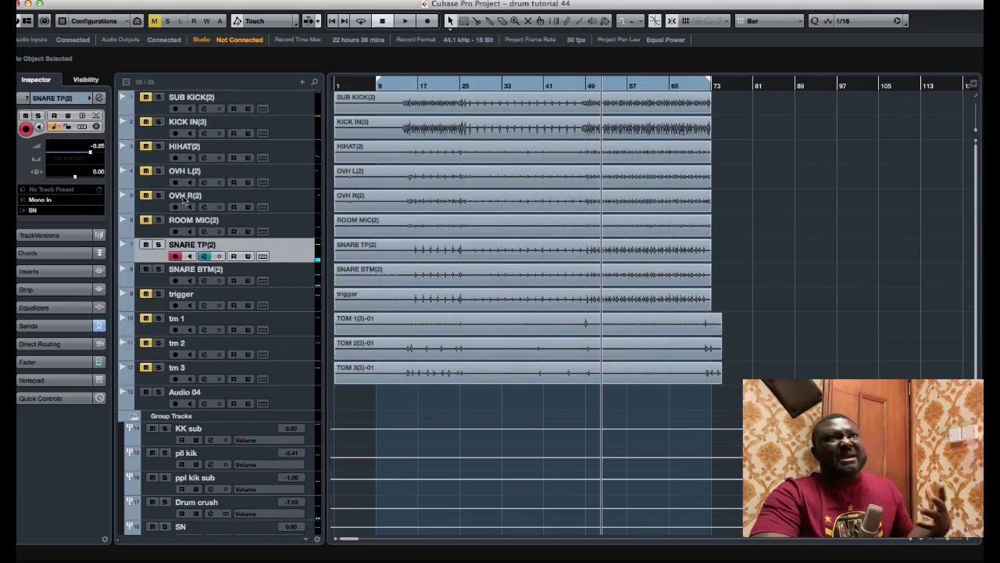
pyautogui.click(99, 100)
pyautogui.click(197, 148)
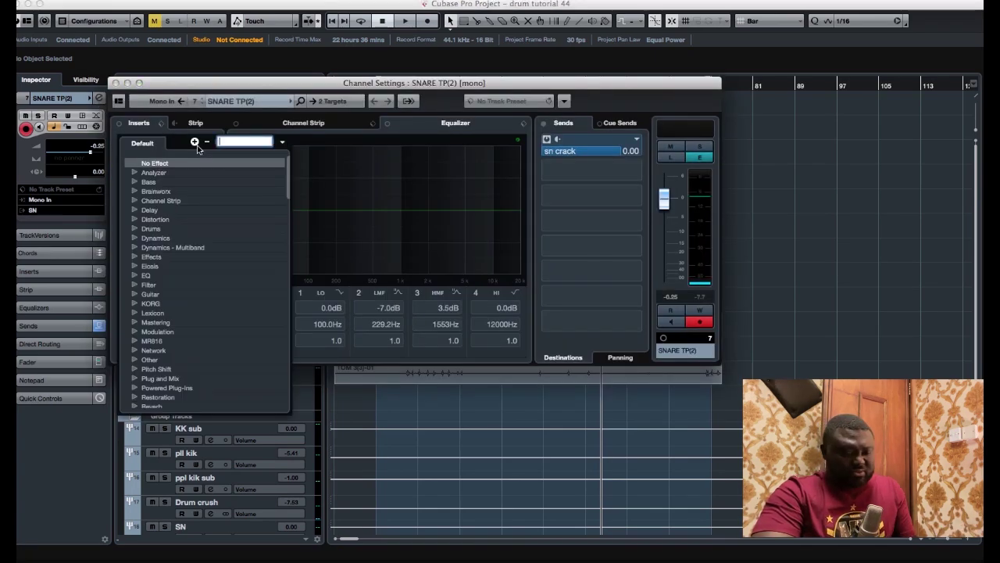
pyautogui.write('la')
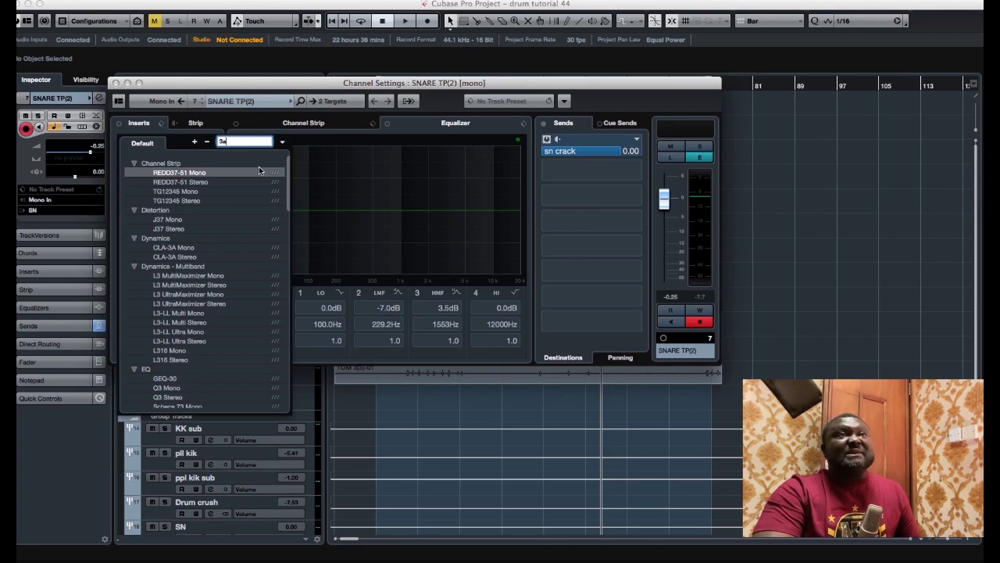
pyautogui.click(201, 173)
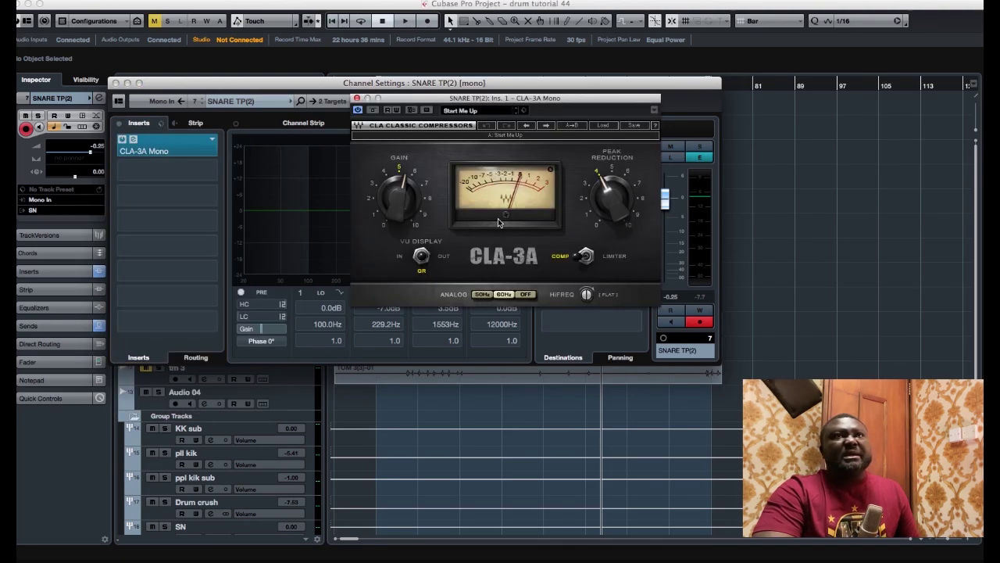
# Step: Set SNARE TP(2)'s CLA-3A to gain 5, peak reduction 0 and analog off, and close its windows
pyautogui.click(401, 195)
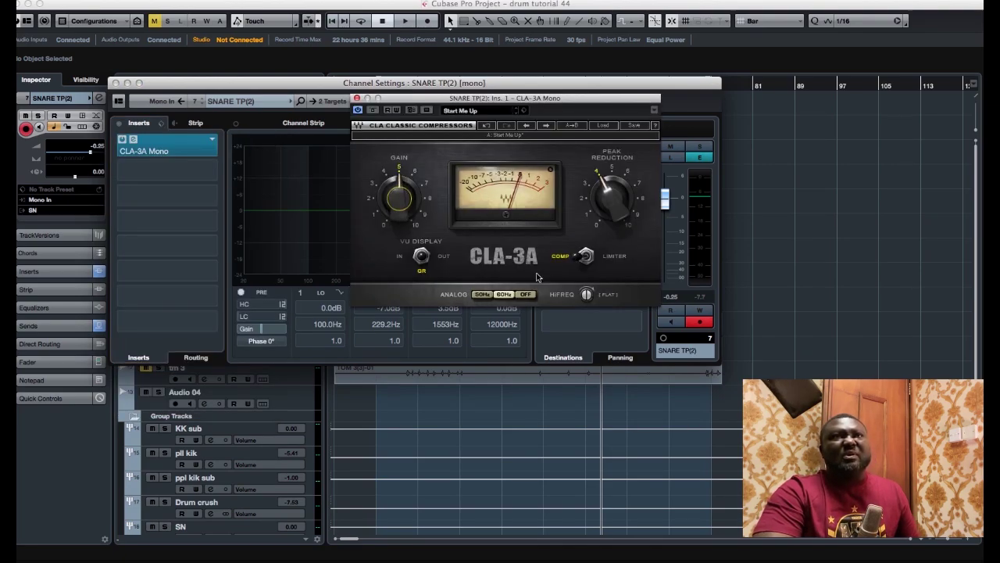
pyautogui.click(623, 191)
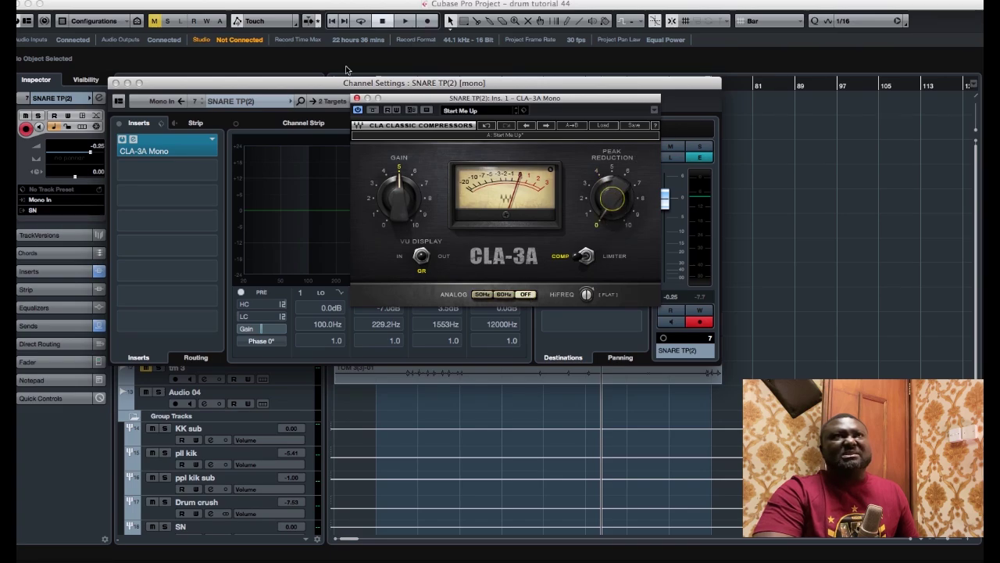
pyautogui.click(357, 99)
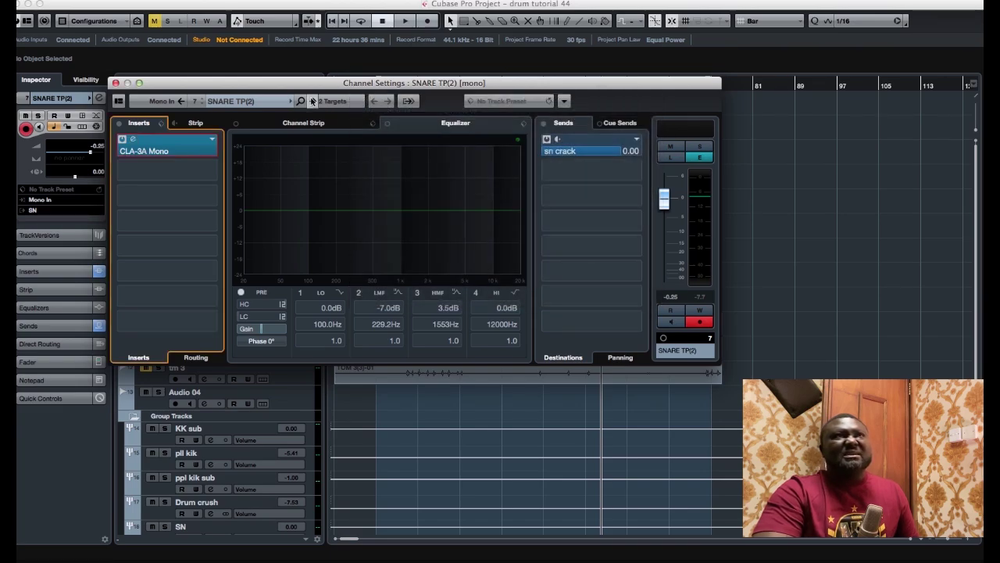
pyautogui.click(115, 83)
# Step: Insert CLA-3A Mono in the first insert slot of SNARE BTM(2)
pyautogui.click(298, 279)
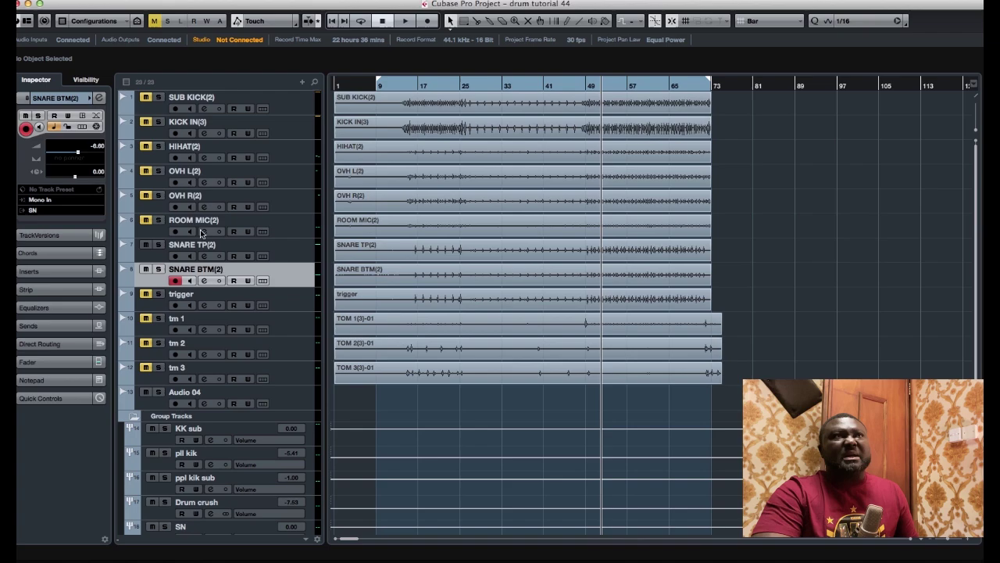
pyautogui.click(100, 100)
pyautogui.click(161, 143)
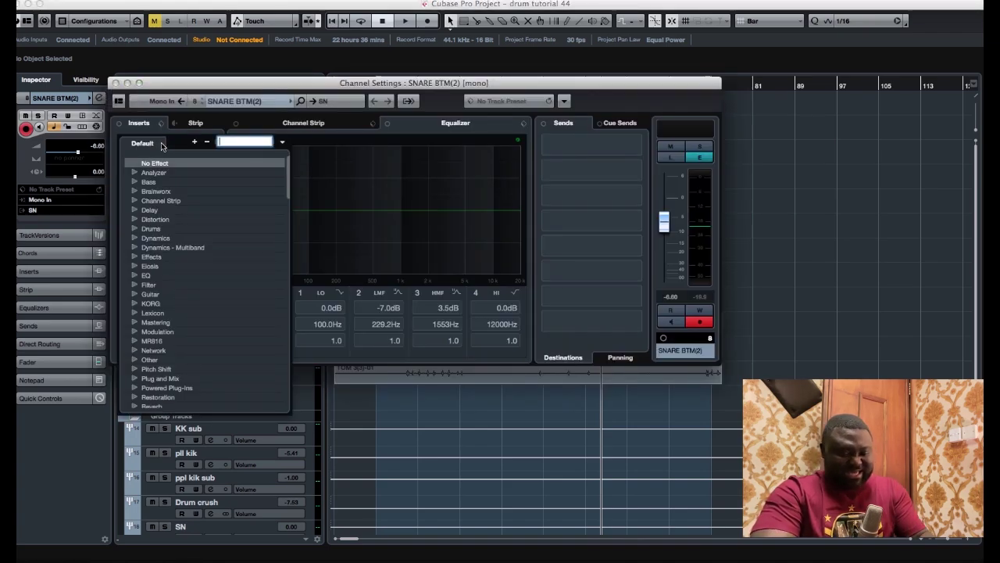
pyautogui.write('3')
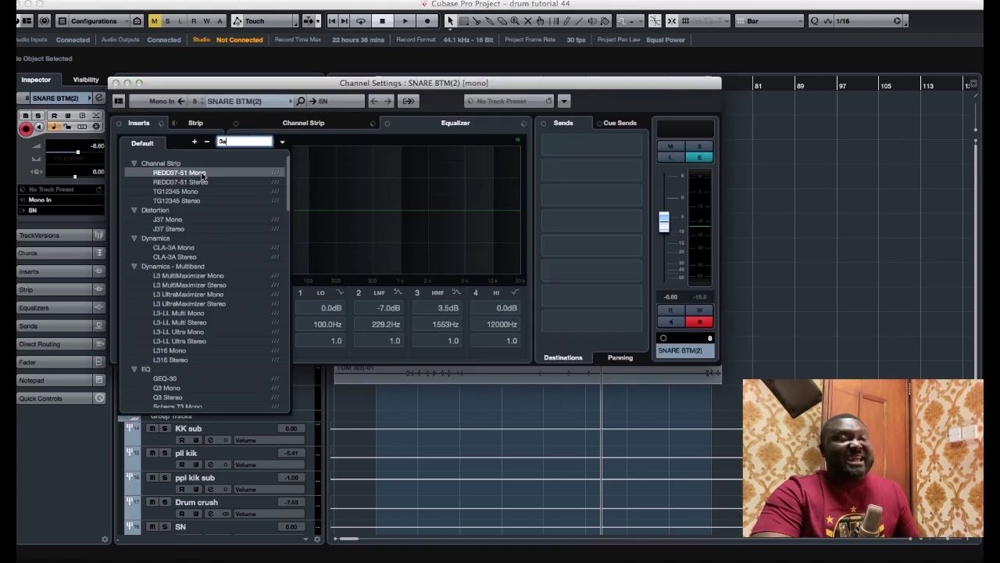
pyautogui.write('a')
pyautogui.click(197, 172)
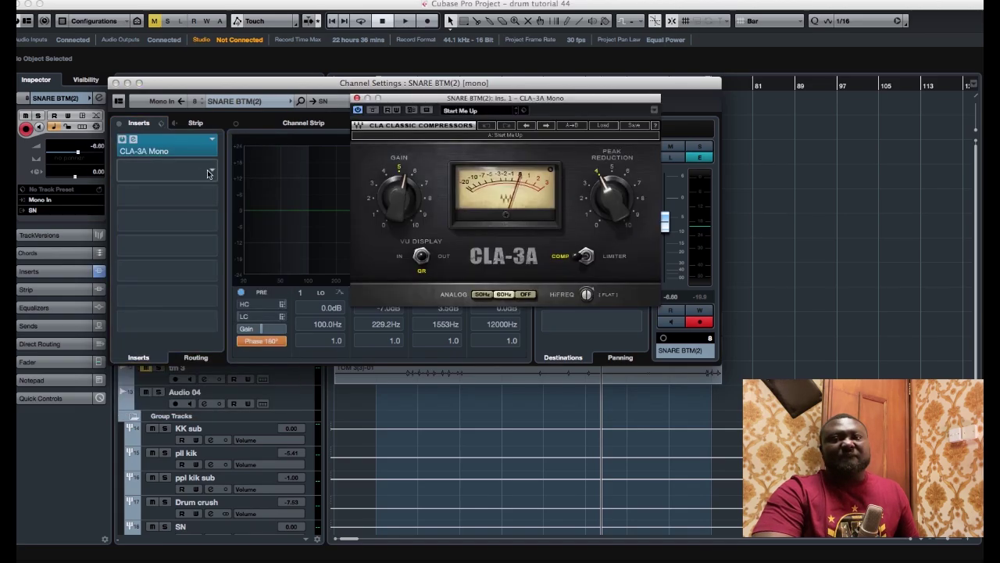
# Step: Set SNARE BTM(2)'s CLA-3A to analog off, gain 5 and peak reduction 0, and close the plug-in window
pyautogui.click(526, 295)
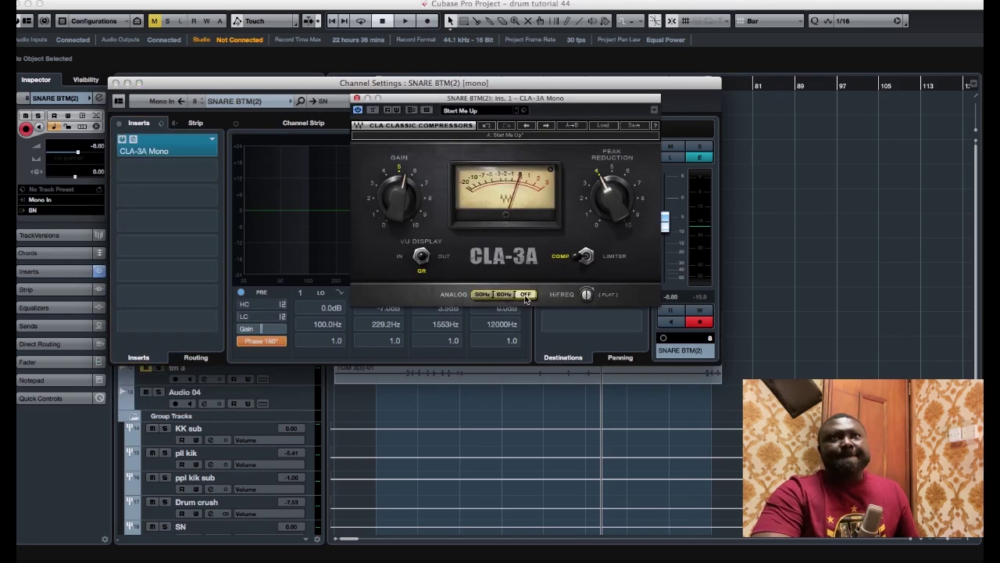
pyautogui.doubleClick(388, 193)
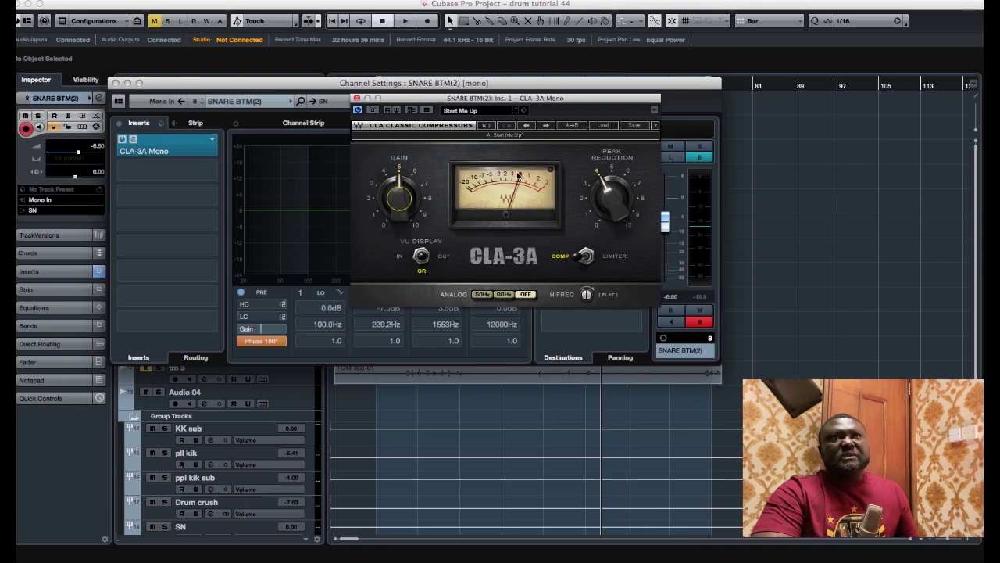
pyautogui.doubleClick(603, 189)
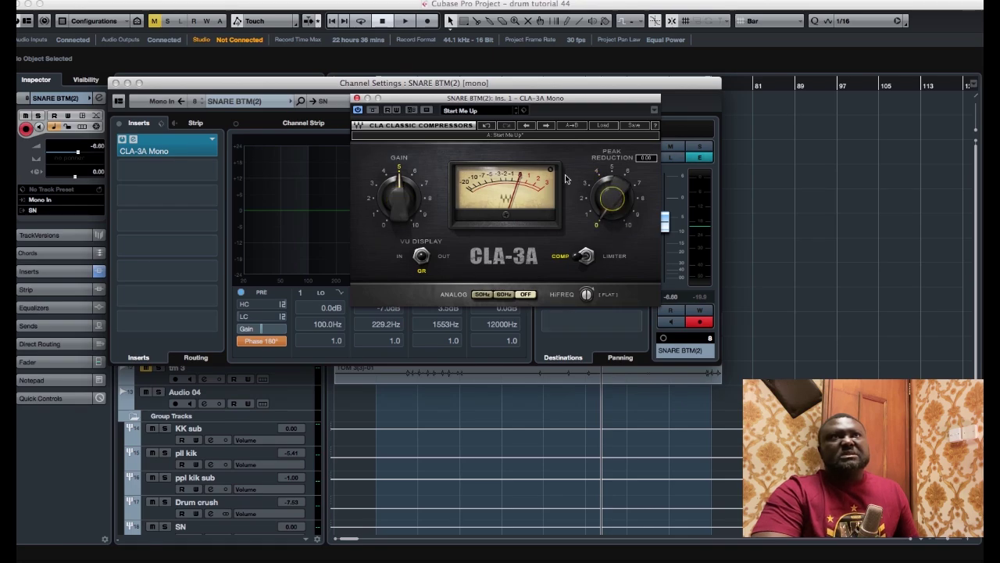
pyautogui.click(357, 99)
# Step: Close the SNARE BTM(2) channel settings and audition both snare tracks through their compressors
pyautogui.press('space')
pyautogui.click(791, 247)
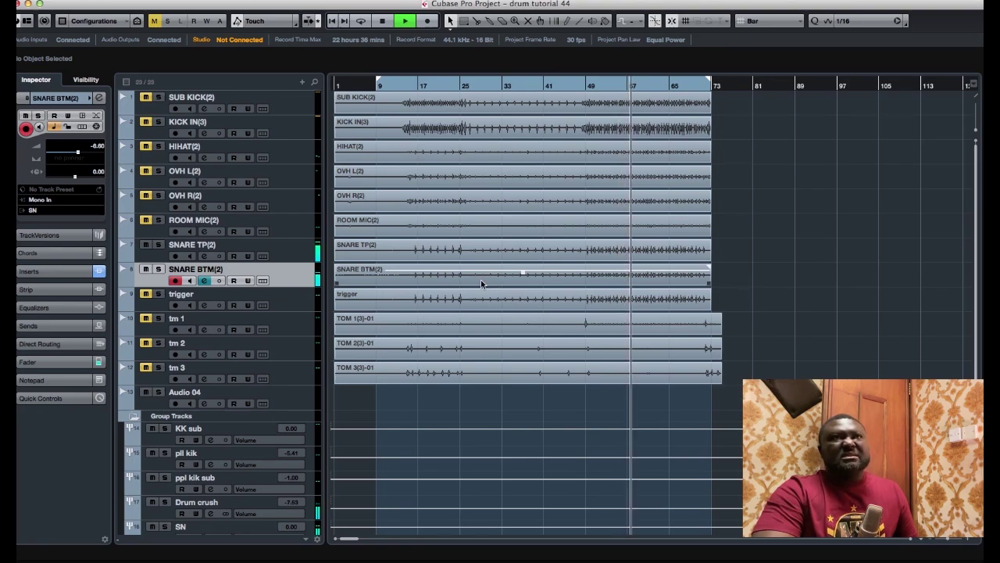
pyautogui.press('space')
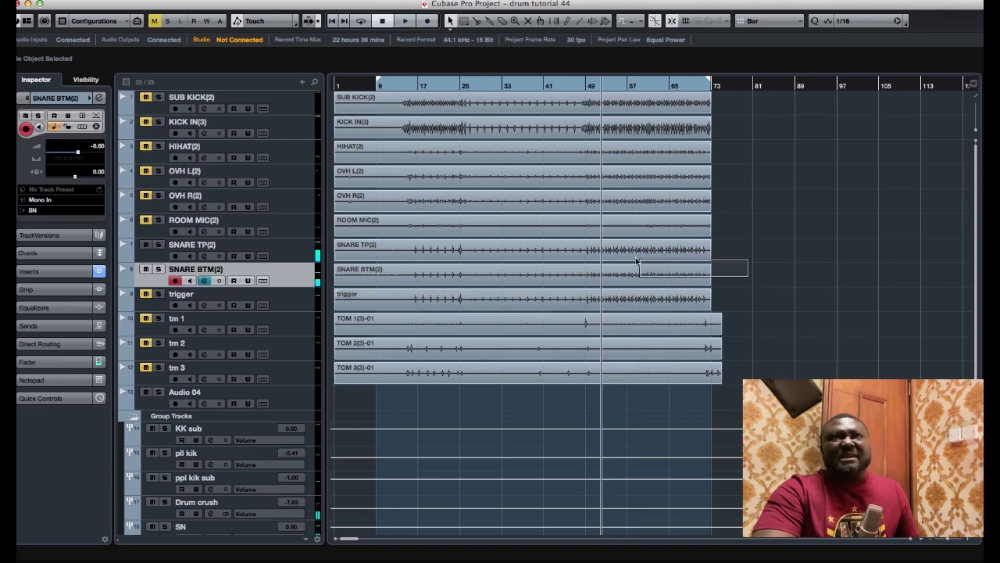
# Step: Split the SNARE TP(2) and SNARE BTM(2) events together at positions 25.4.4.119 and 49.1.1.0
pyautogui.moveTo(635, 257); pyautogui.dragTo(625, 259)
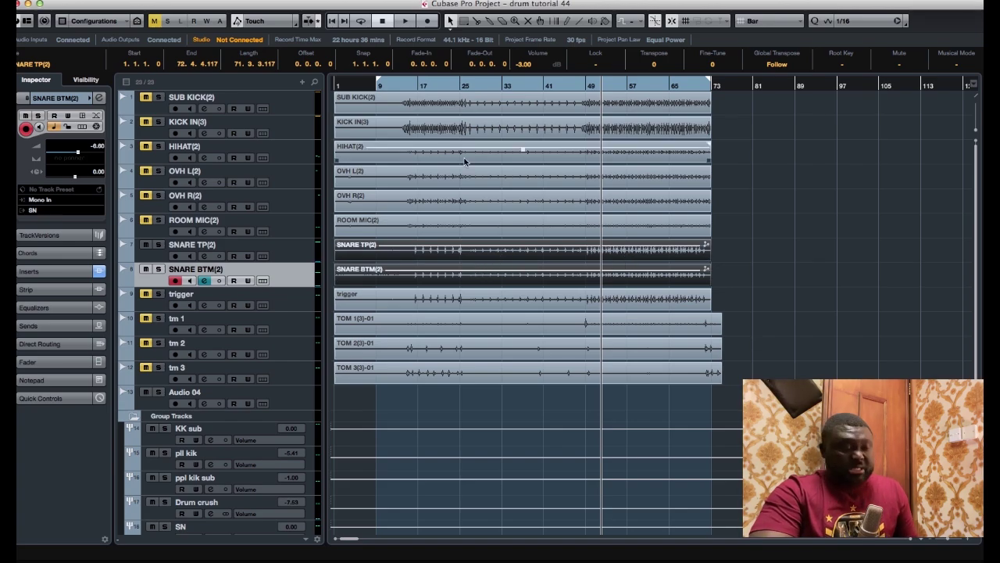
pyautogui.press('h')
pyautogui.press('h')
pyautogui.press('h')
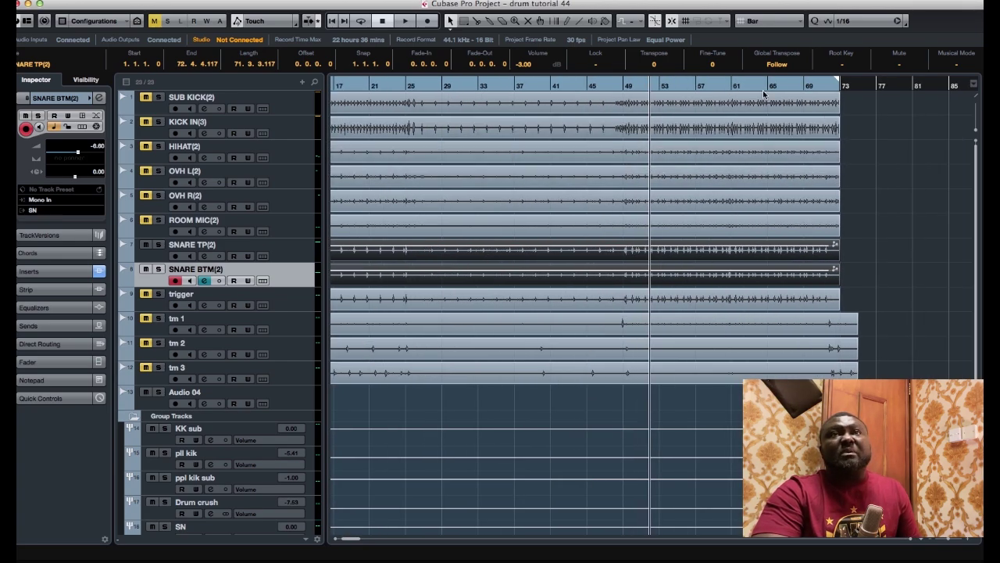
pyautogui.moveTo(973, 131); pyautogui.dragTo(974, 127)
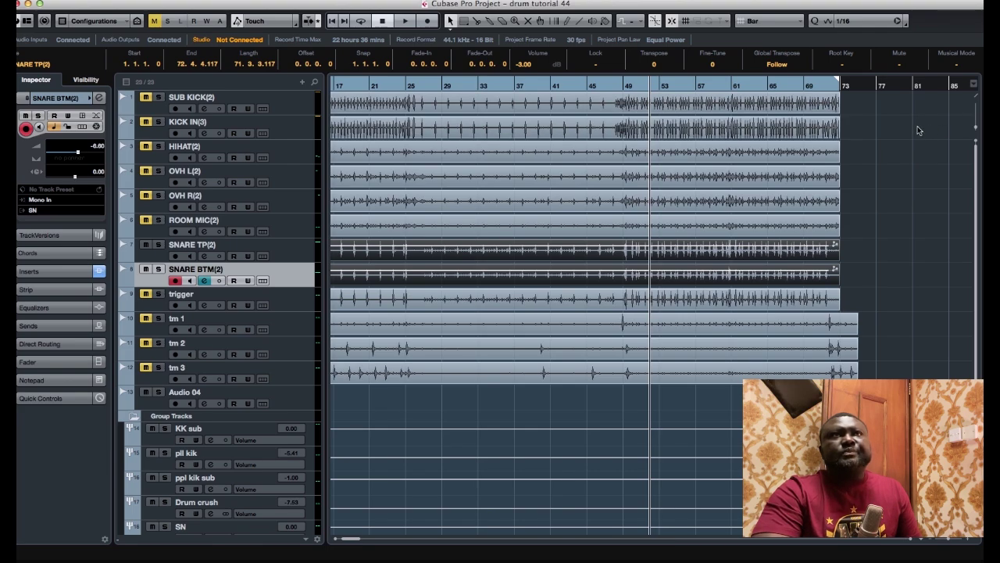
pyautogui.rightClick(398, 237)
pyautogui.click(428, 237)
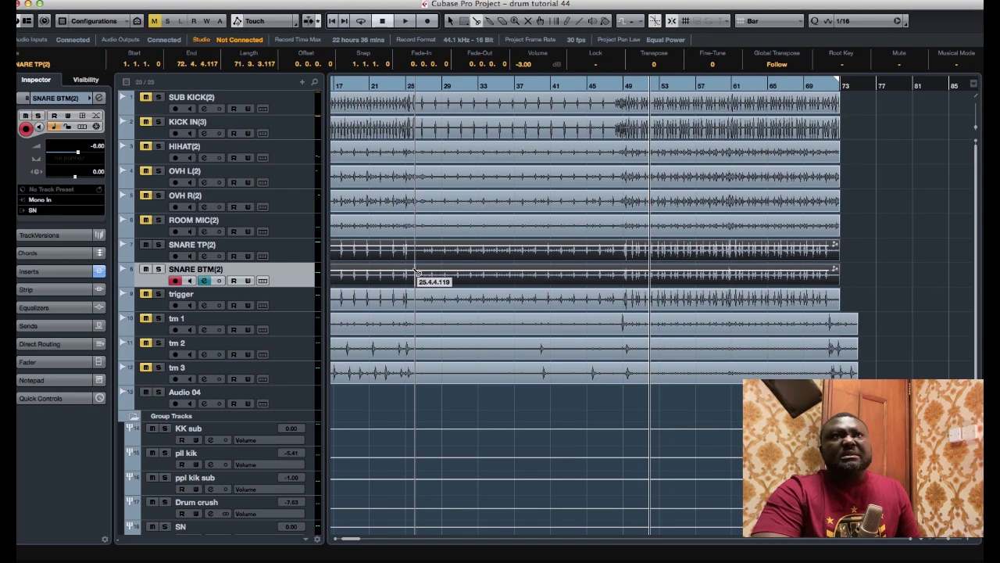
pyautogui.click(414, 270)
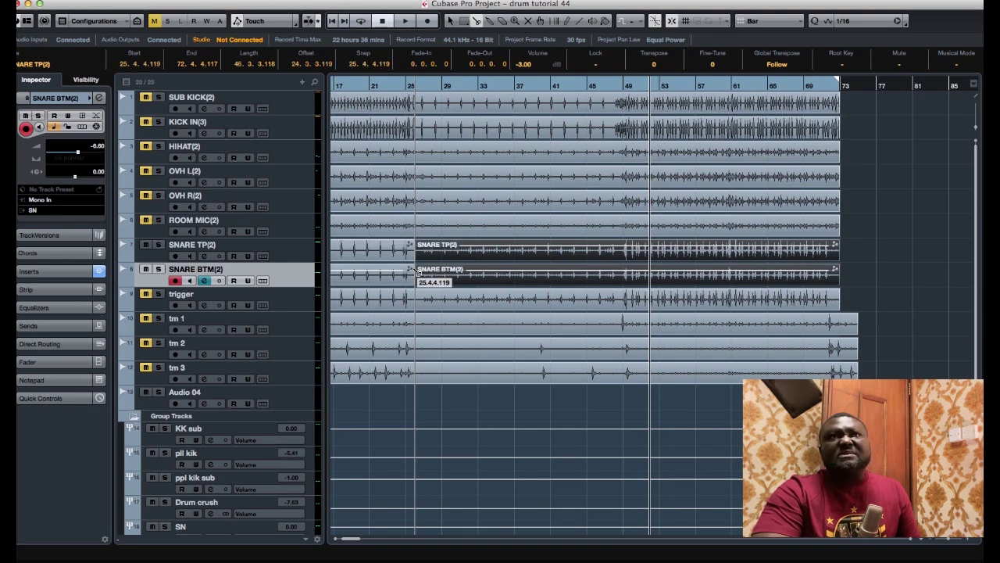
pyautogui.click(626, 270)
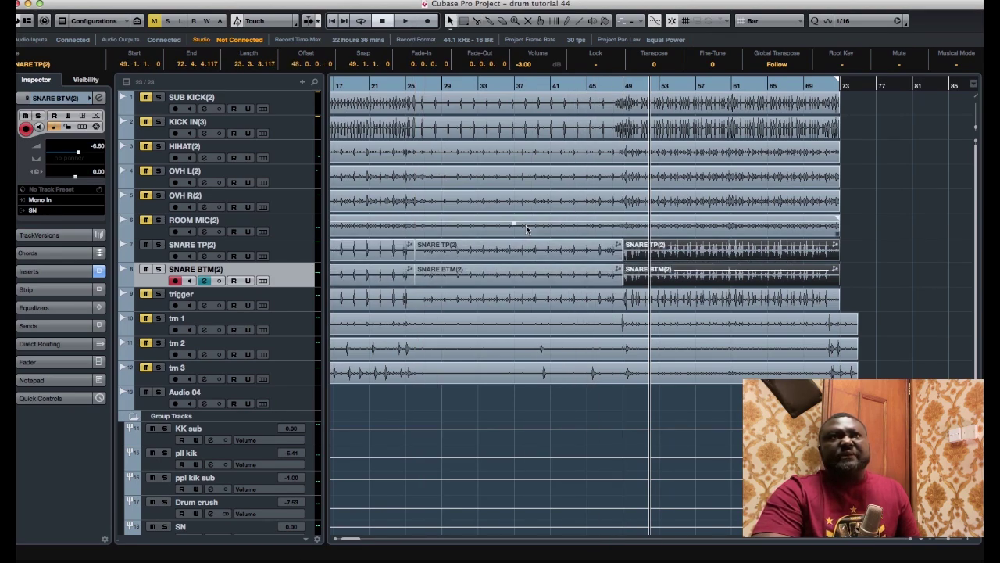
# Step: Duplicate the SNARE TP(2) and SNARE BTM(2) tracks and place the SNARE TP(2) copy directly below SNARE BTM(2)
pyautogui.press('g')
pyautogui.press('g')
pyautogui.press('g')
pyautogui.rightClick(285, 258)
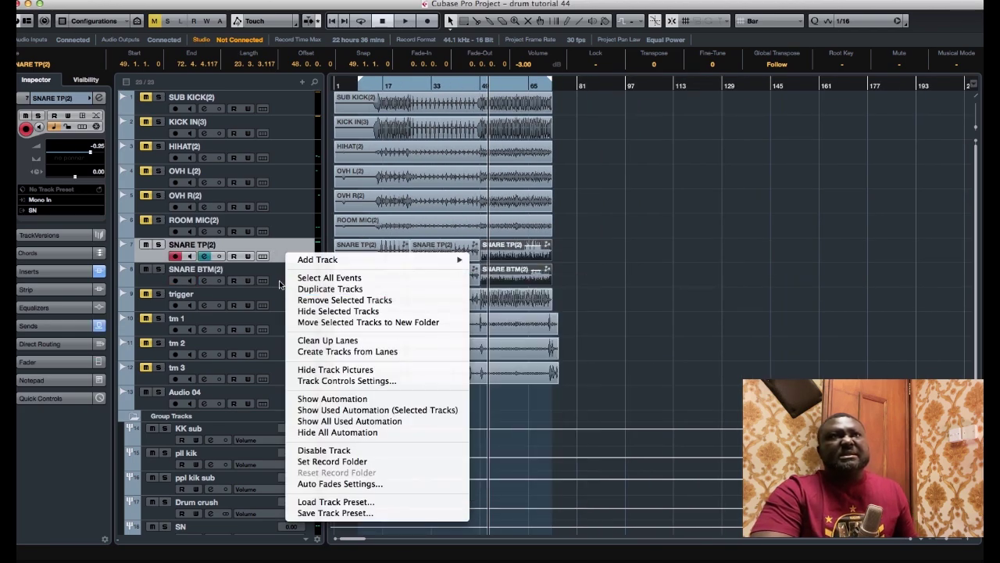
pyautogui.click(329, 288)
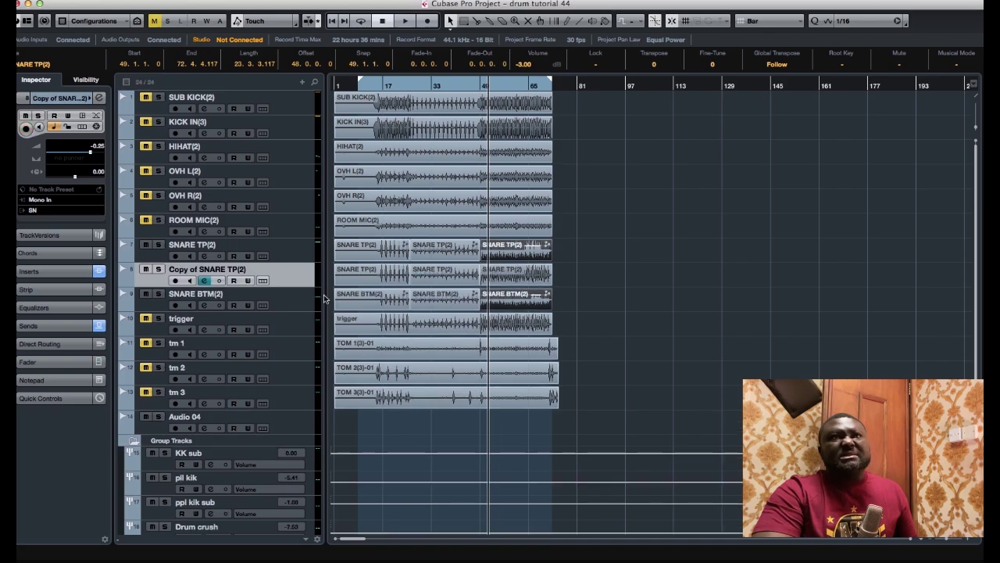
pyautogui.click(290, 301)
pyautogui.rightClick(287, 297)
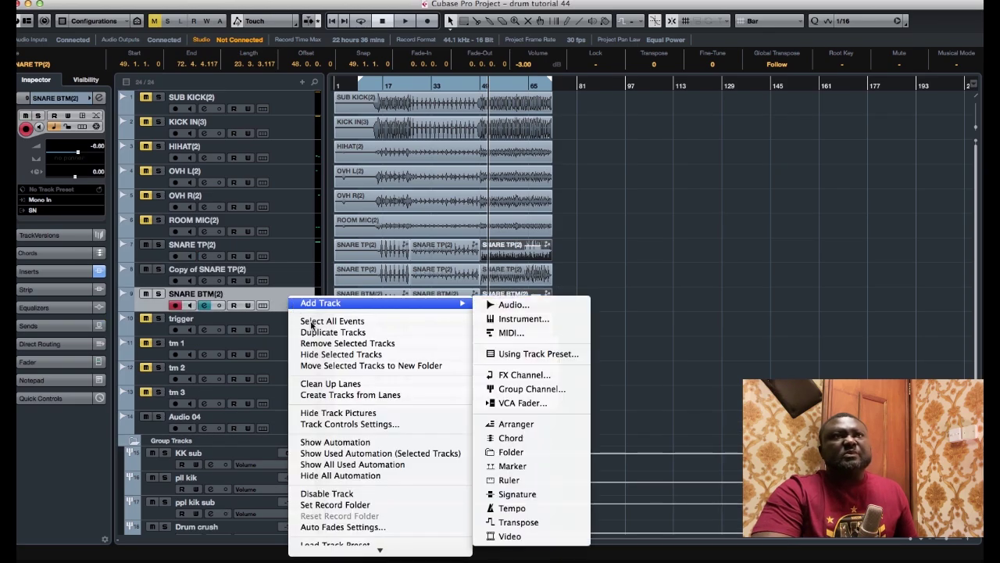
pyautogui.click(320, 332)
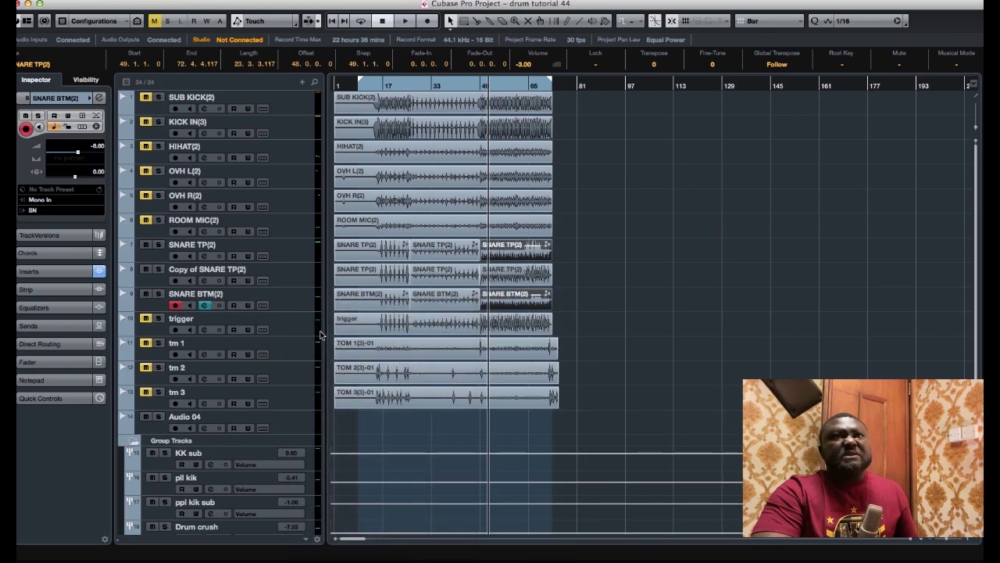
pyautogui.click(295, 275)
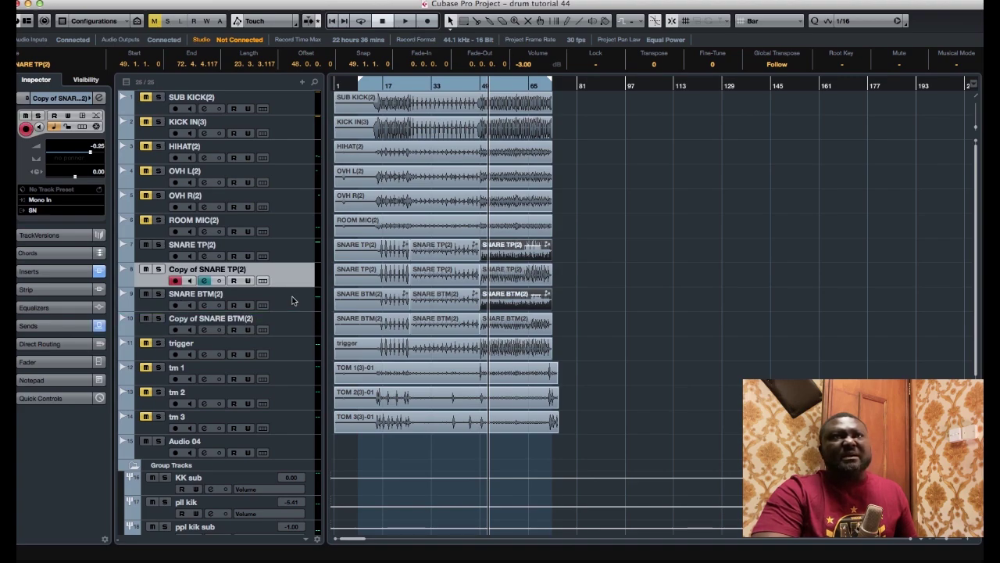
pyautogui.moveTo(293, 300); pyautogui.dragTo(294, 302)
# Step: Delete the middle section from the original snare tracks and the first and last sections from both copied tracks
pyautogui.click(447, 256)
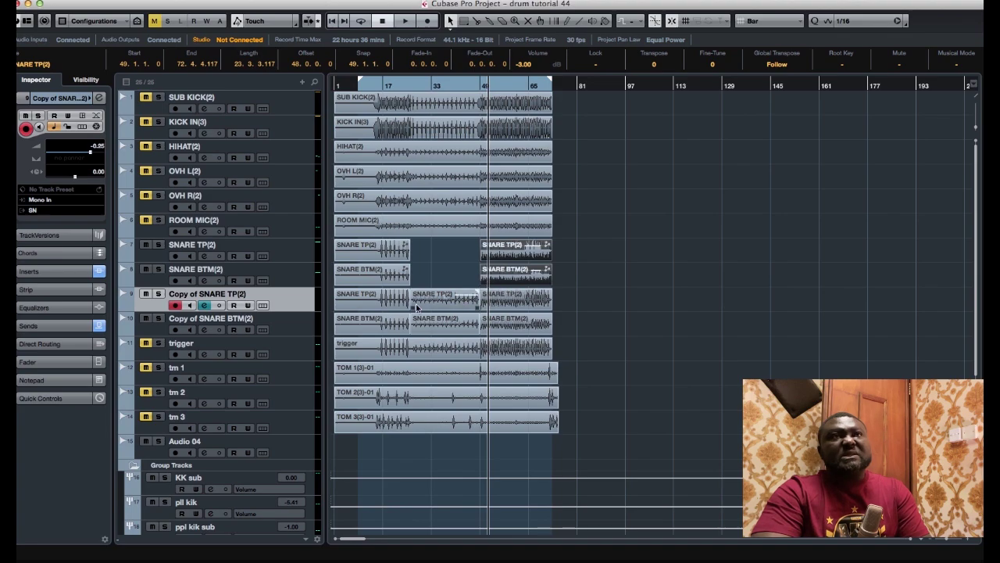
pyautogui.click(383, 309)
pyautogui.press('Delete')
pyautogui.click(382, 332)
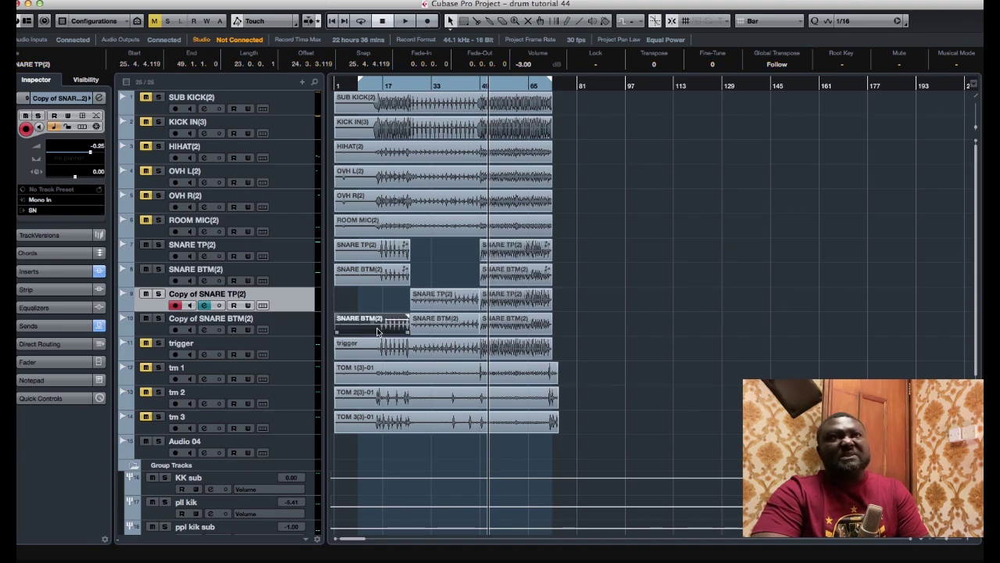
pyautogui.press('Delete')
pyautogui.click(519, 307)
pyautogui.press('Delete')
pyautogui.click(539, 323)
pyautogui.press('Delete')
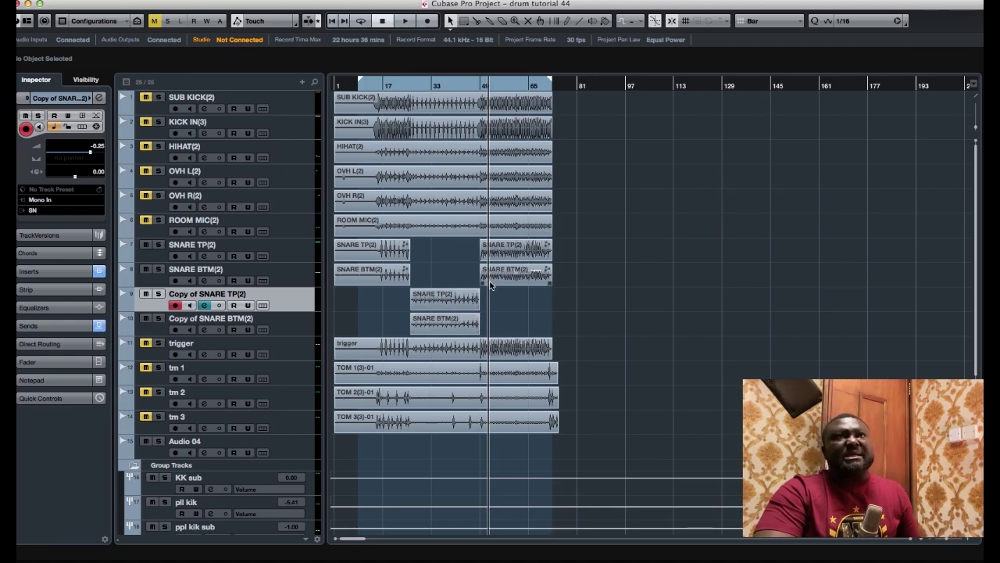
# Step: Colour the middle snare events on the two copied tracks with Color 2
pyautogui.moveTo(427, 299); pyautogui.dragTo(426, 297)
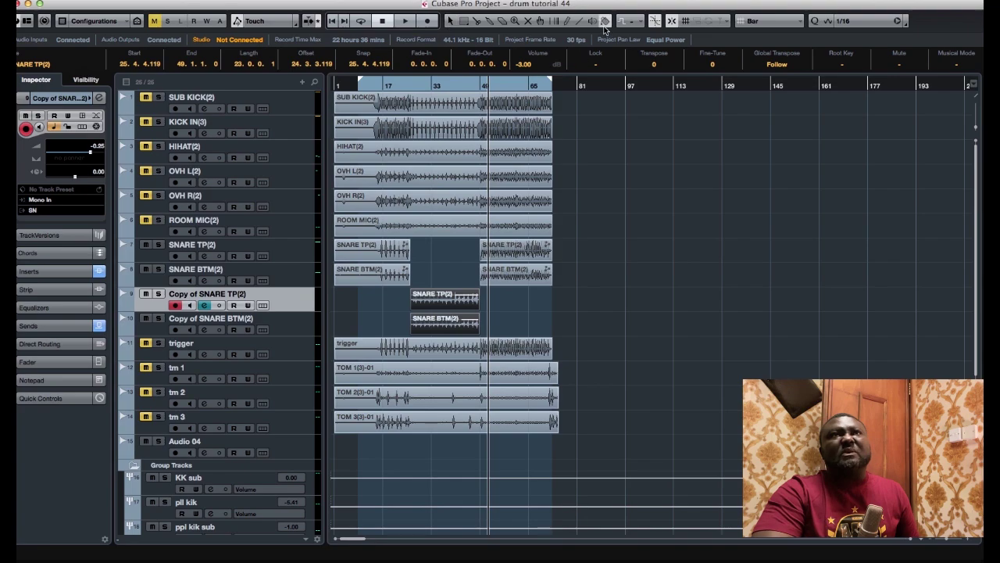
pyautogui.click(608, 30)
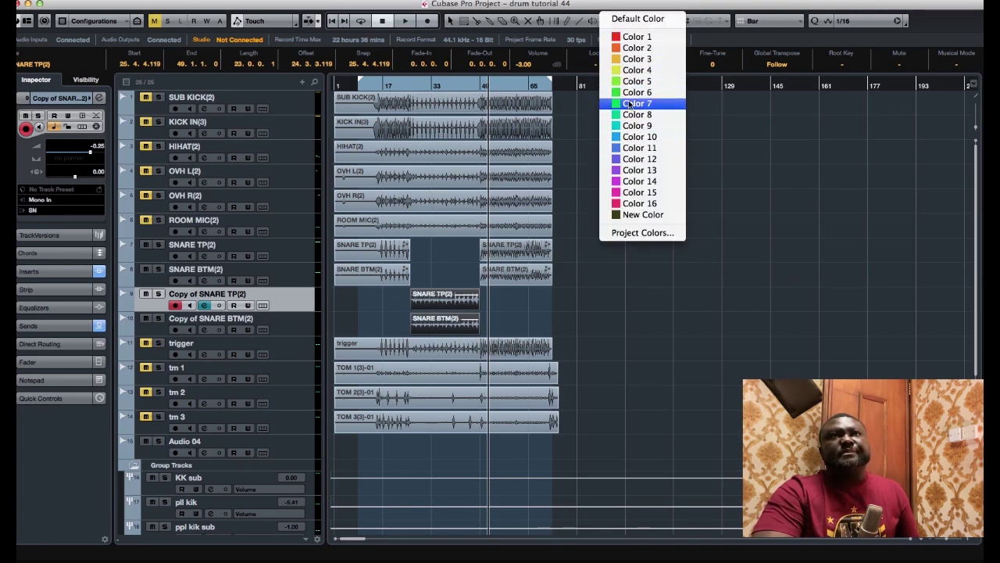
pyautogui.click(629, 48)
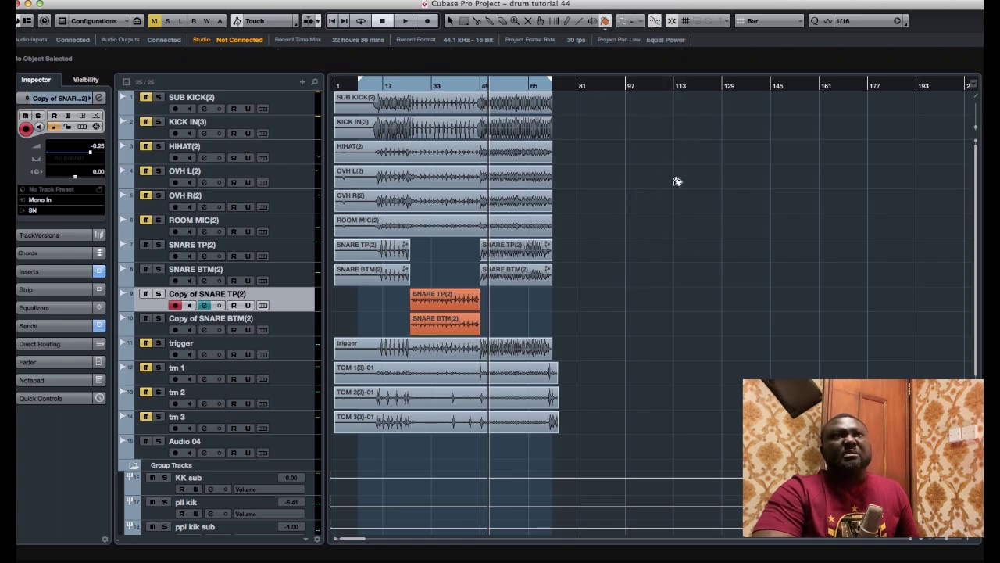
pyautogui.rightClick(580, 238)
pyautogui.click(587, 243)
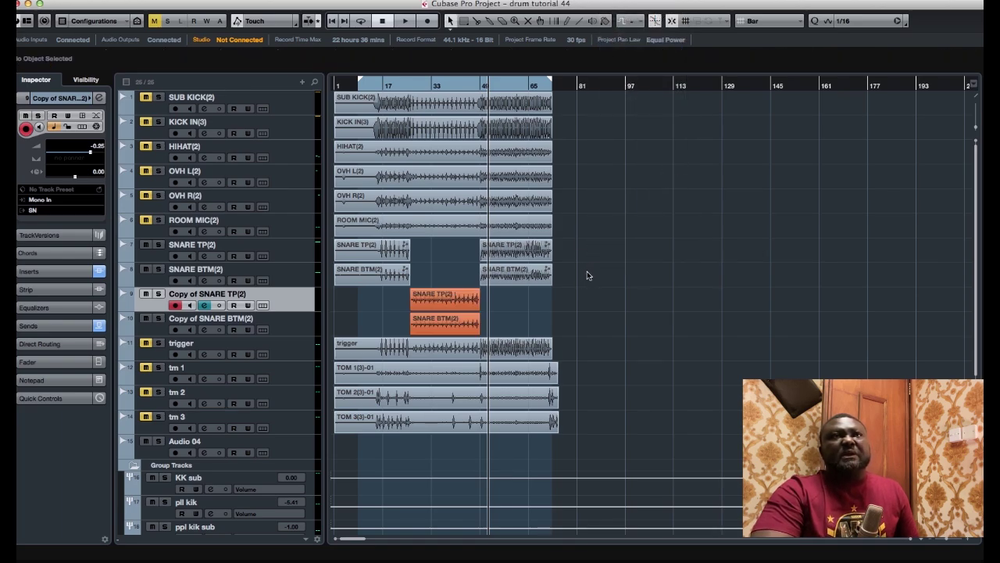
# Step: Apply Color 2 to the four remaining events on the original SNARE TP(2) and SNARE BTM(2) tracks
pyautogui.moveTo(587, 271); pyautogui.dragTo(344, 250)
pyautogui.click(605, 21)
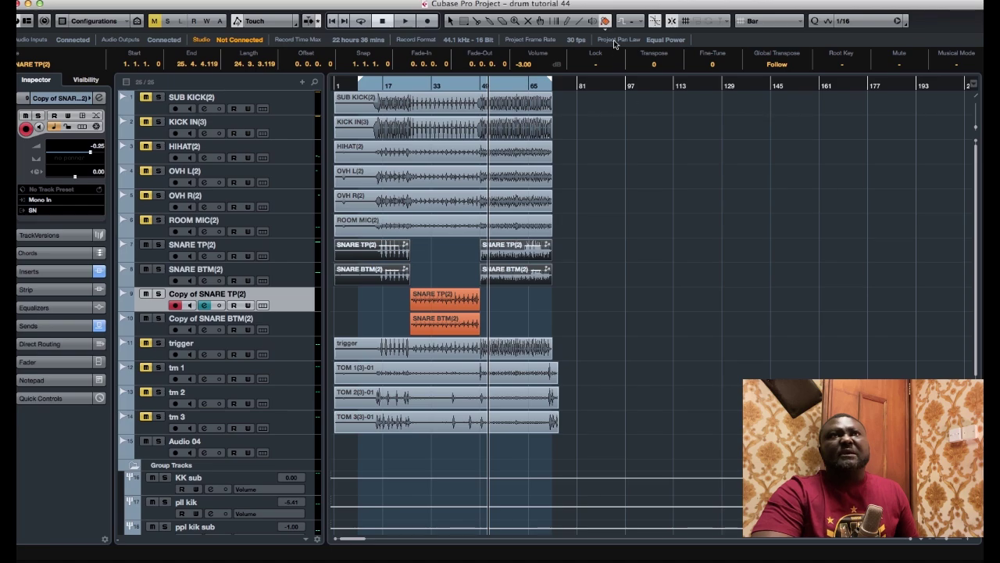
pyautogui.click(607, 28)
pyautogui.click(632, 49)
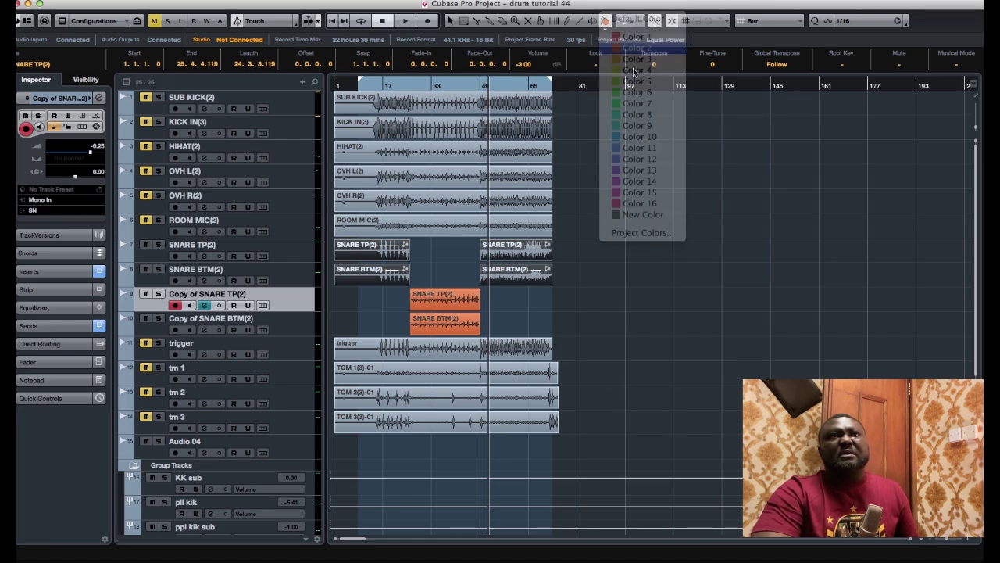
pyautogui.click(628, 203)
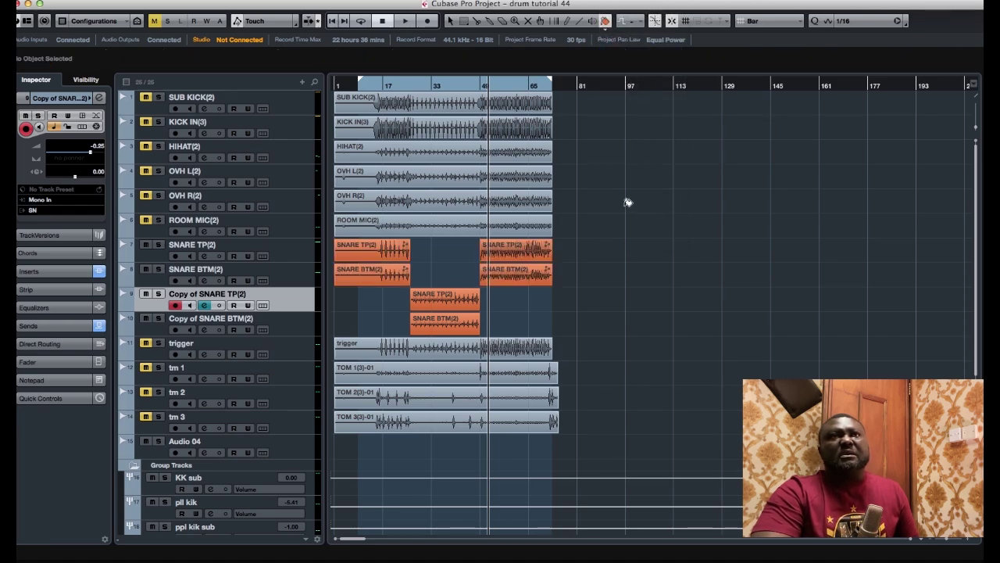
# Step: Apply Color 1 to the Copy of SNARE TP(2) track and recolour the original SNARE TP(2) and SNARE BTM(2) events with Color 3
pyautogui.click(606, 24)
pyautogui.click(634, 36)
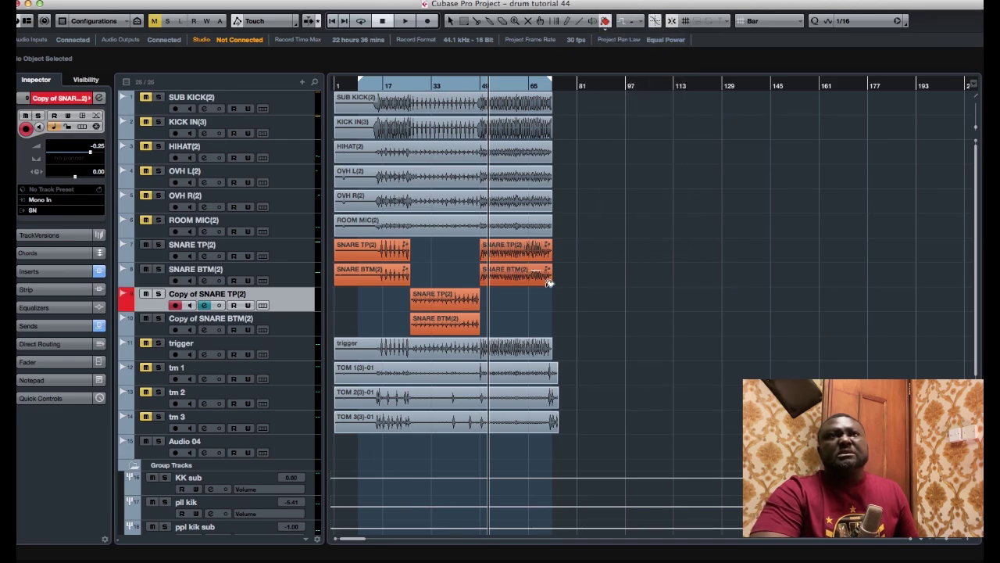
pyautogui.moveTo(540, 271); pyautogui.dragTo(337, 240)
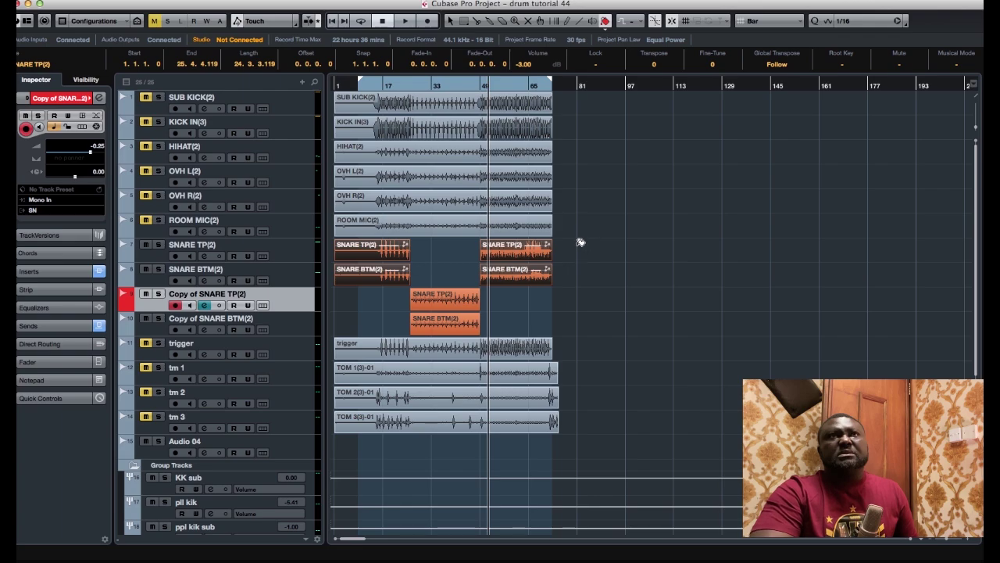
pyautogui.click(605, 24)
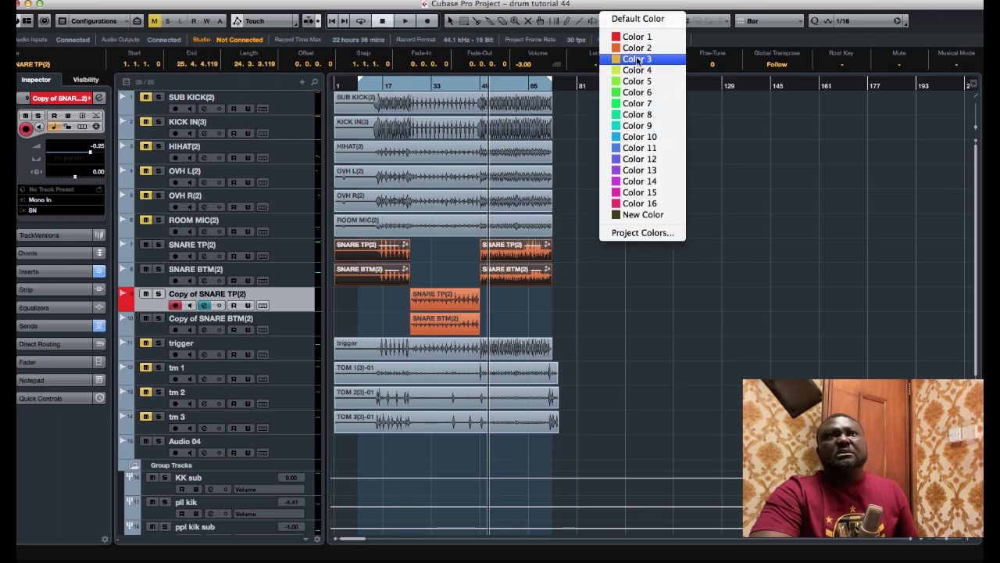
pyautogui.click(634, 66)
pyautogui.rightClick(629, 196)
pyautogui.click(630, 196)
pyautogui.click(632, 201)
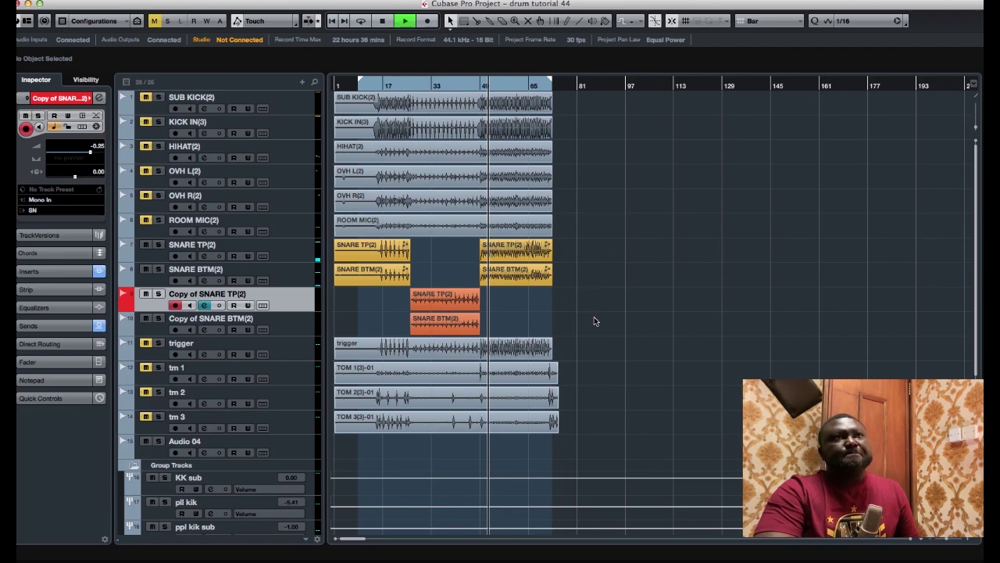
# Step: Briefly audition the edited snares and check the SNARE TP(2) and SNARE BTM(2) tracks
pyautogui.press('space')
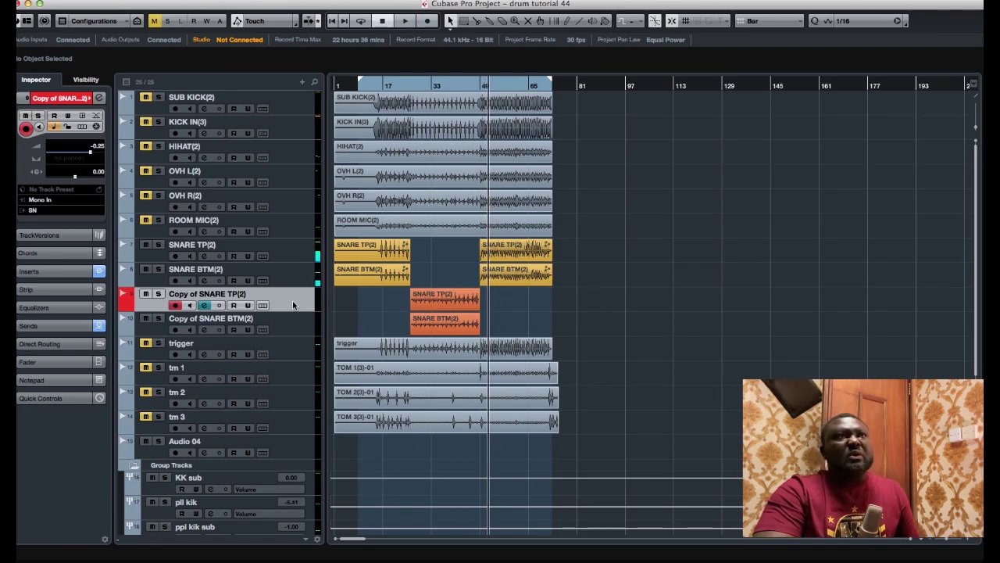
pyautogui.click(305, 257)
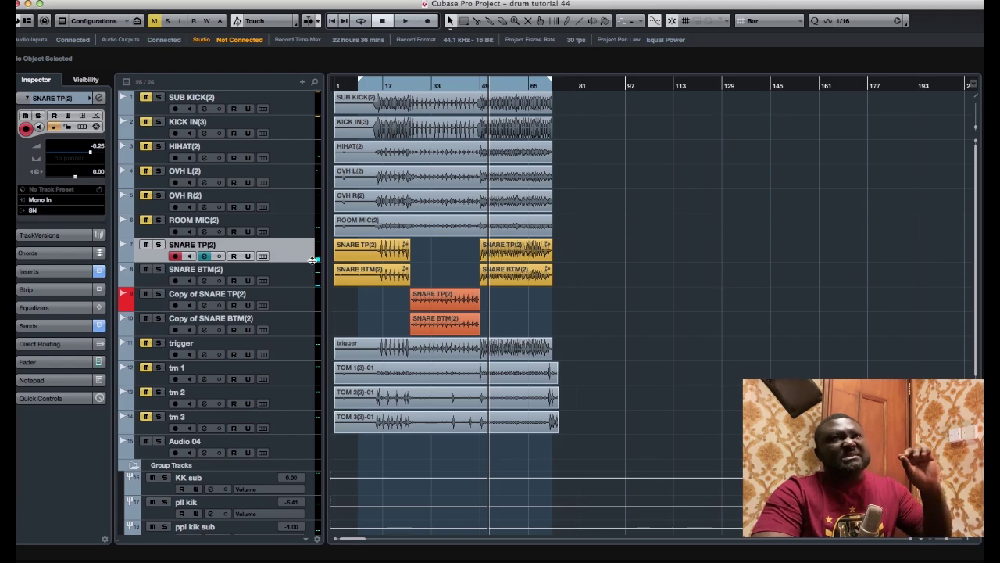
pyautogui.click(307, 275)
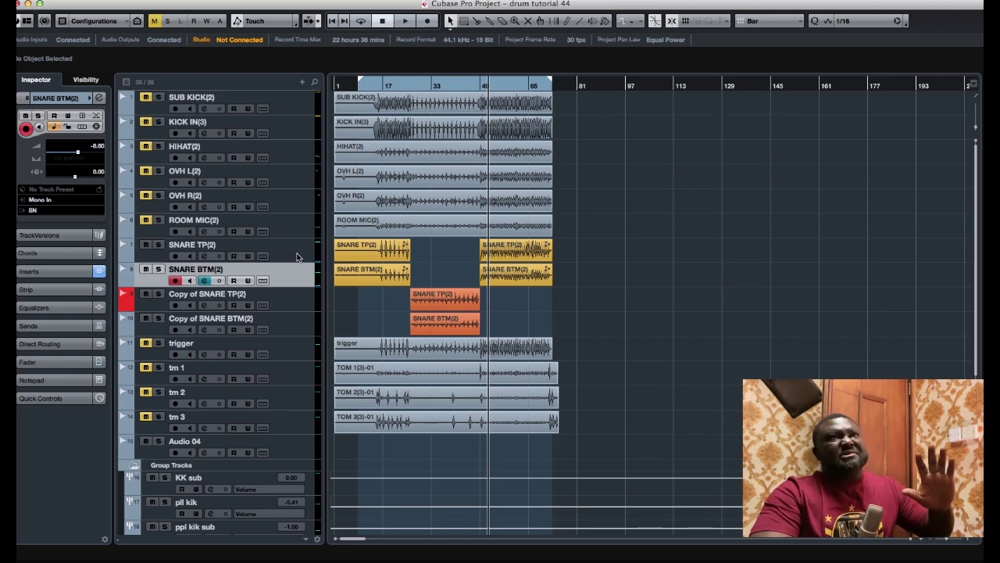
# Step: Add a mono group channel track named "Sn drmboy"
pyautogui.scroll(-1, 297, 273)
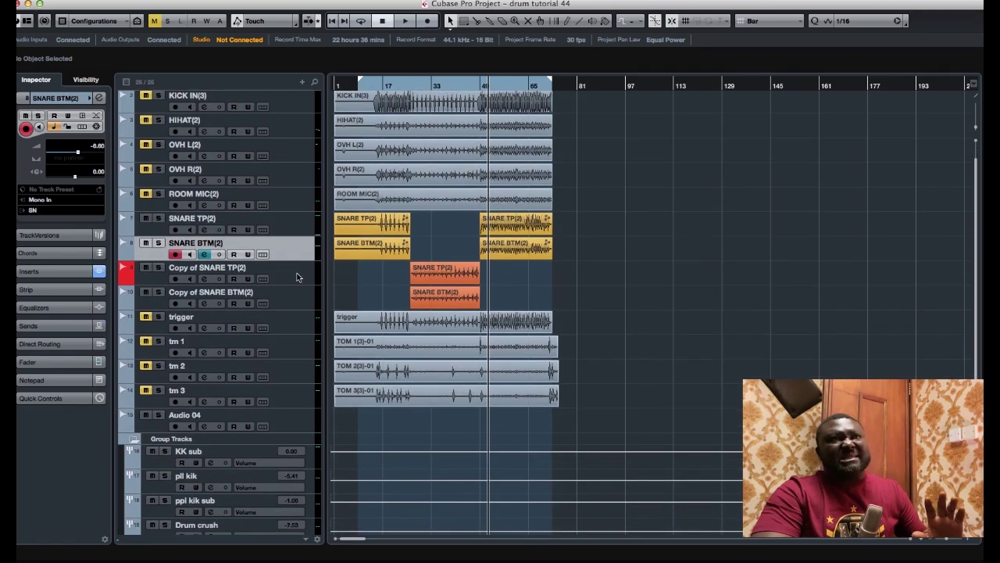
pyautogui.scroll(-6, 297, 277)
pyautogui.scroll(3, 489, 270)
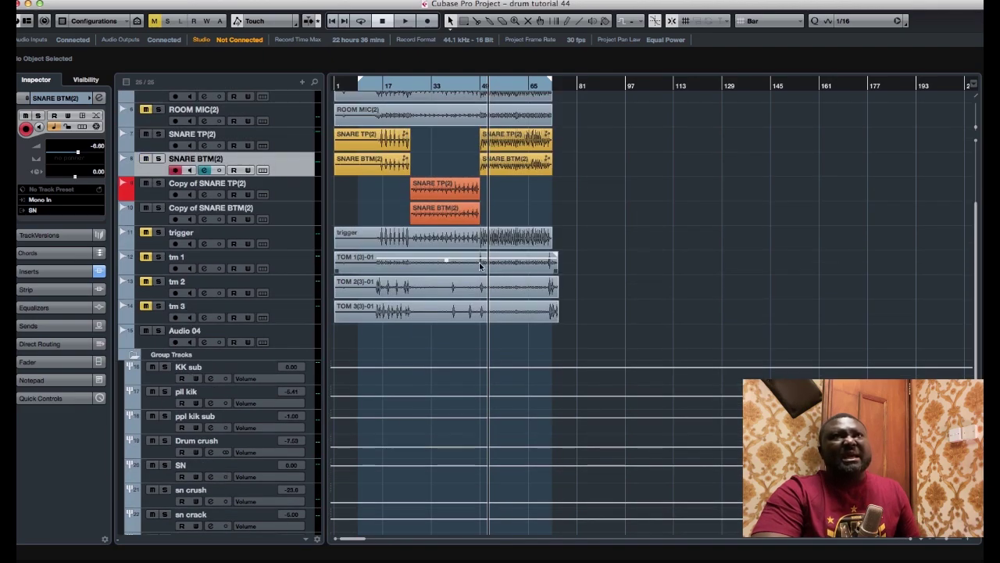
pyautogui.rightClick(298, 188)
pyautogui.moveTo(453, 189)
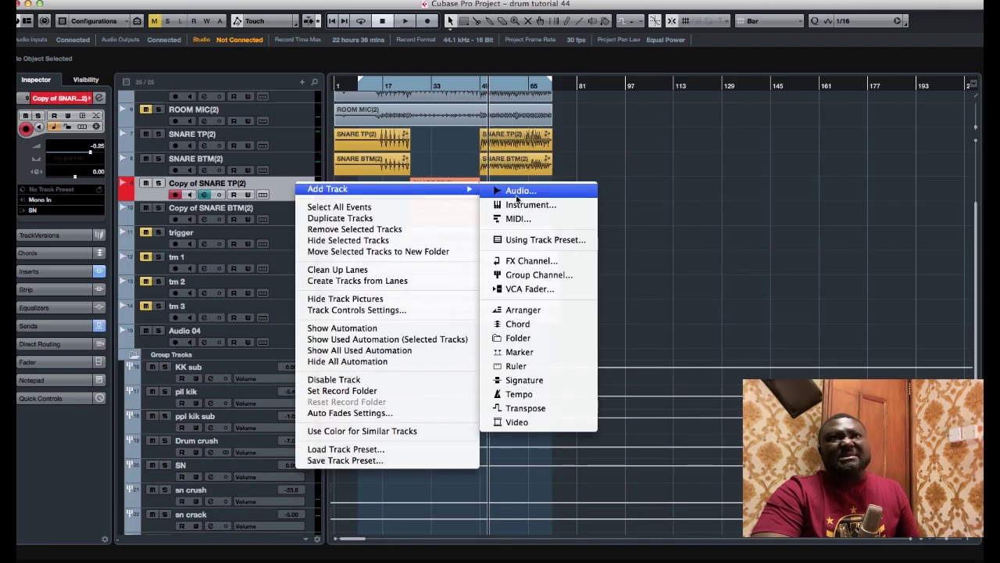
pyautogui.click(516, 273)
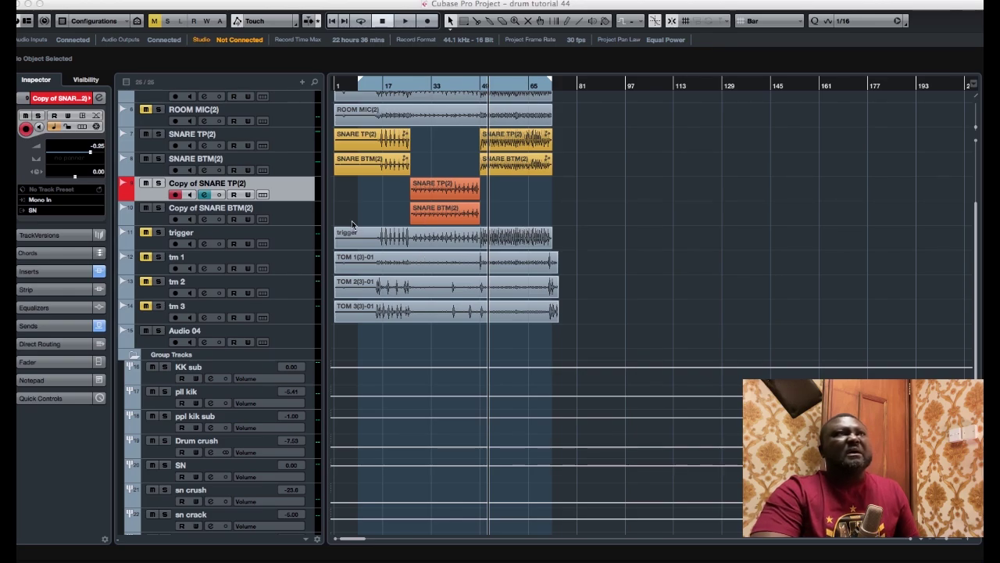
pyautogui.moveTo(16, 158); pyautogui.dragTo(397, 168)
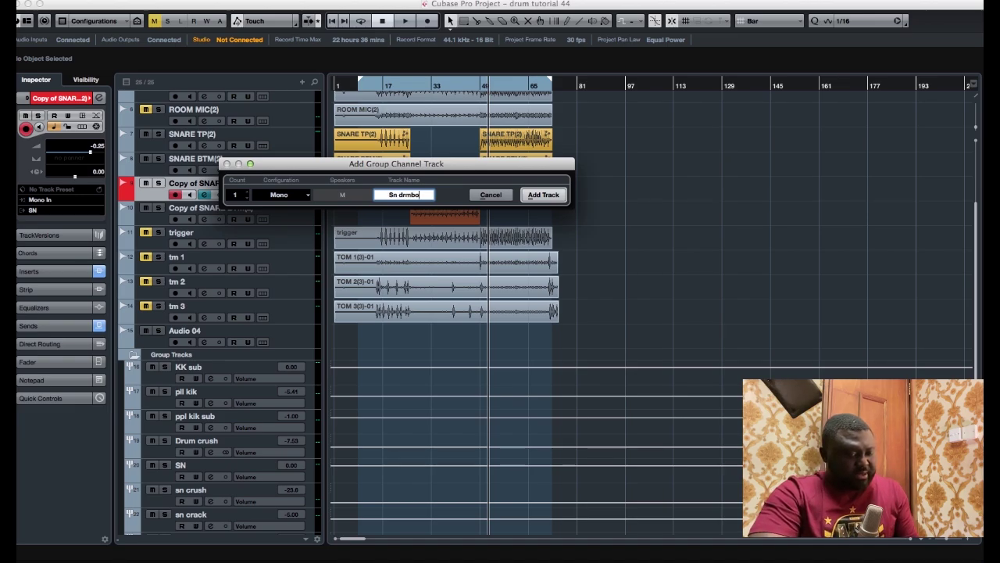
pyautogui.press('Return')
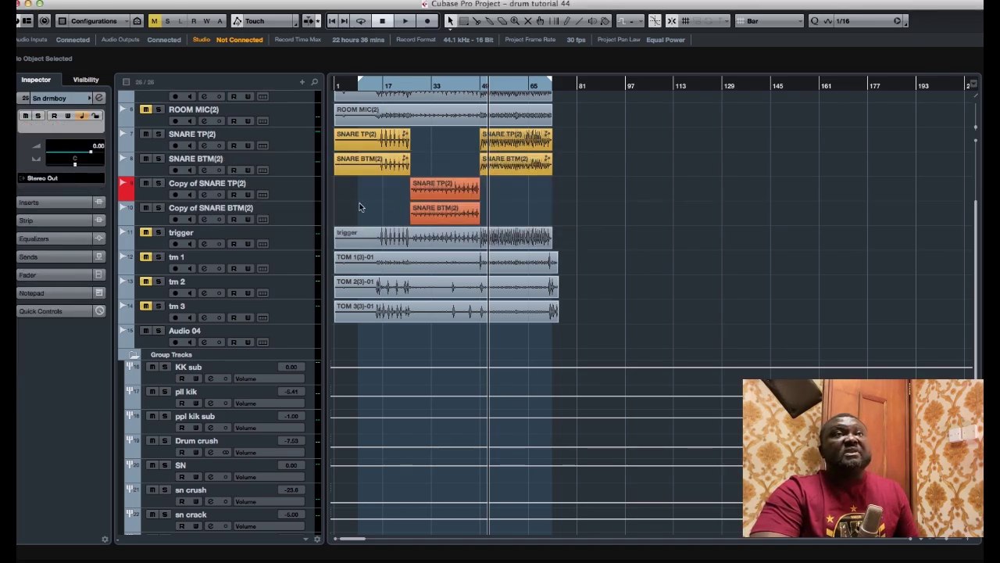
# Step: Route the Copy of SNARE TP(2) and Copy of SNARE BTM(2) tracks to the Sn drmboy group
pyautogui.click(302, 197)
pyautogui.keyDown('shift'); pyautogui.click(231, 215); pyautogui.keyUp('shift')
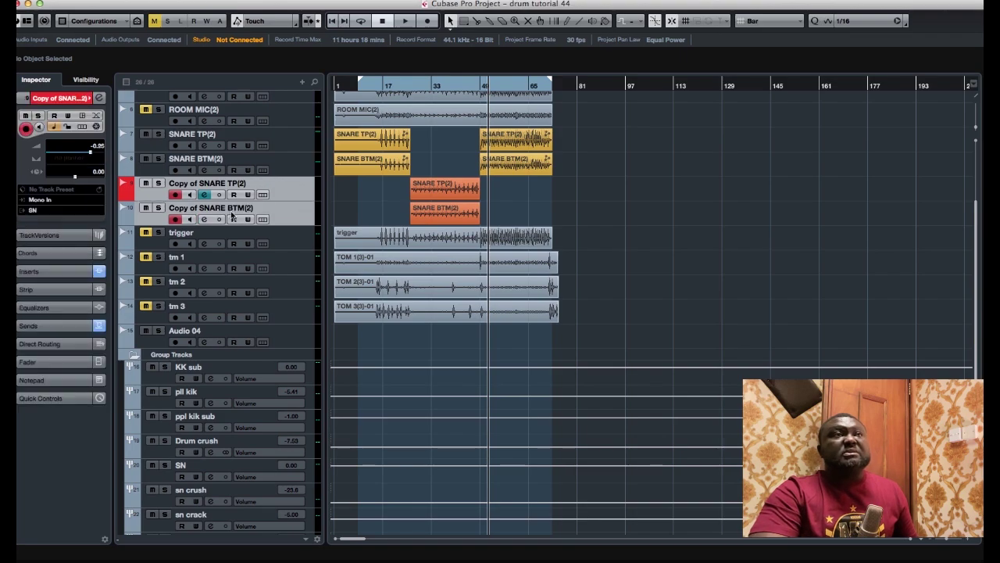
pyautogui.click(52, 211)
pyautogui.click(82, 393)
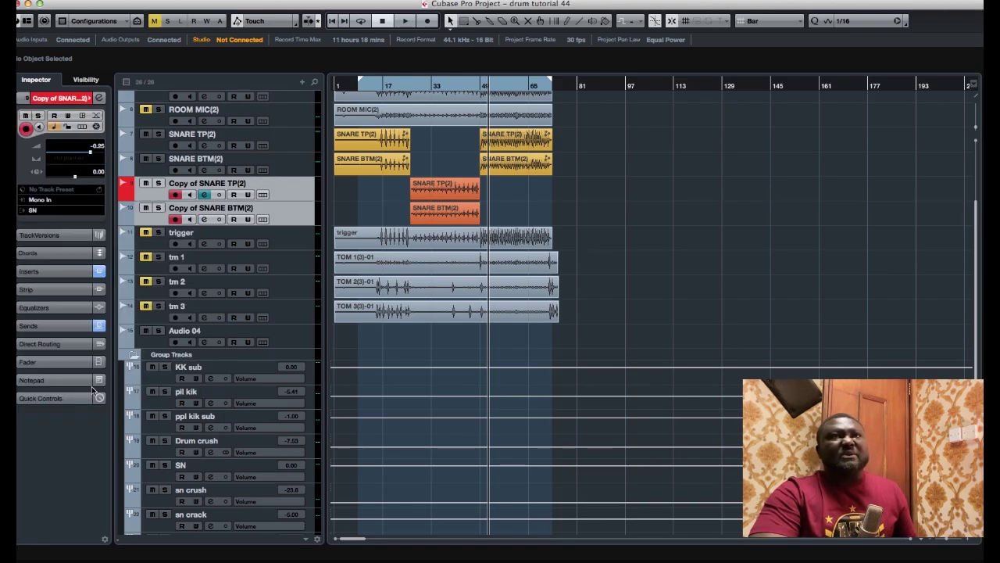
# Step: Play from the copied snare section and insert Scheps 73 Mono in the first insert slot of the Sn drmboy group
pyautogui.click(419, 87)
pyautogui.press('space')
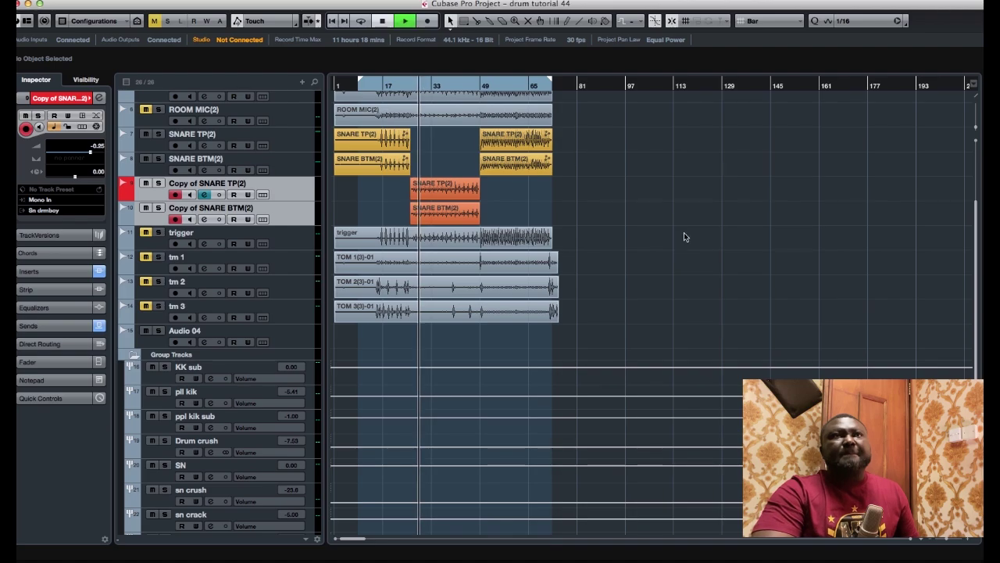
pyautogui.scroll(-3, 684, 232)
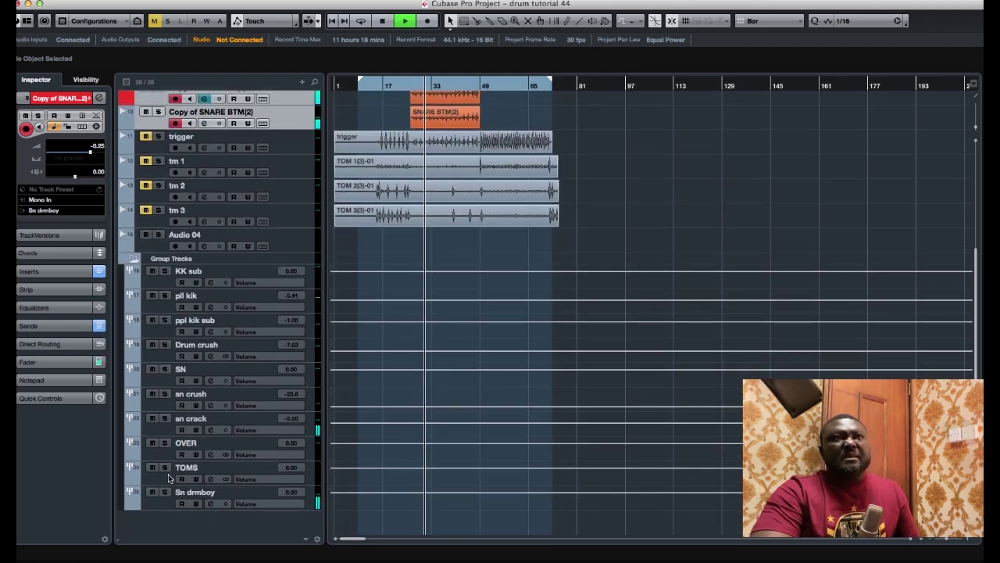
pyautogui.click(161, 501)
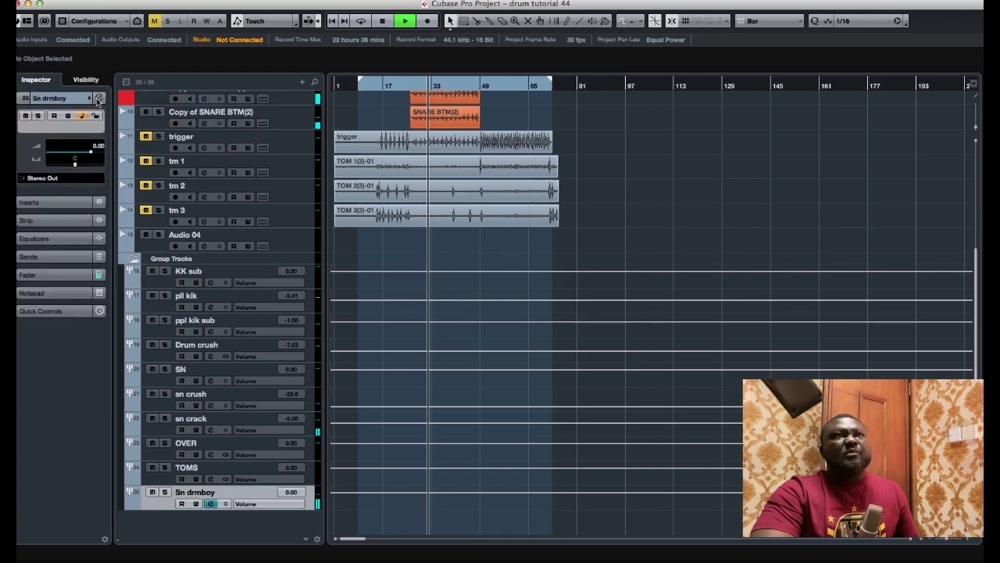
pyautogui.click(99, 97)
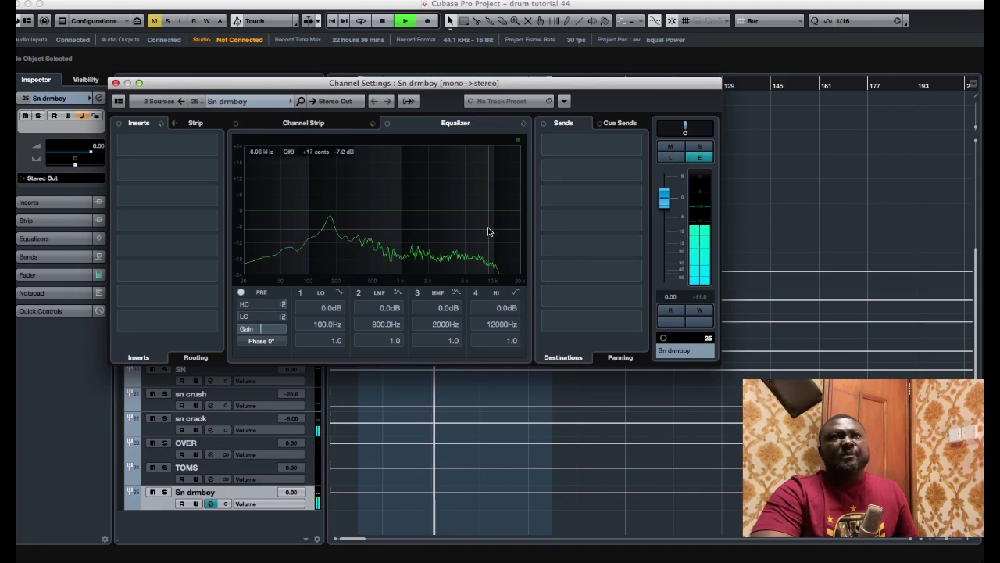
pyautogui.click(177, 143)
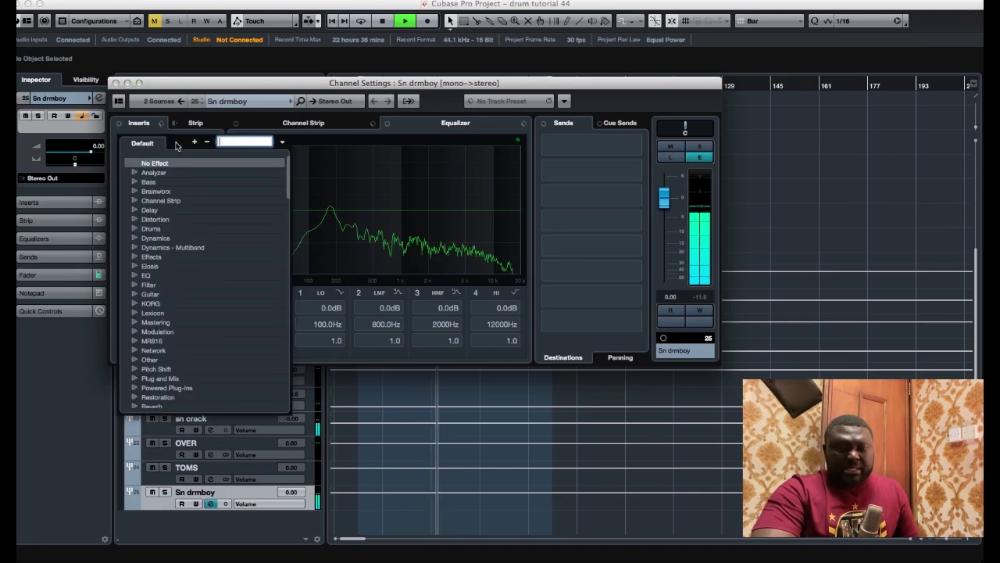
pyautogui.write('r')
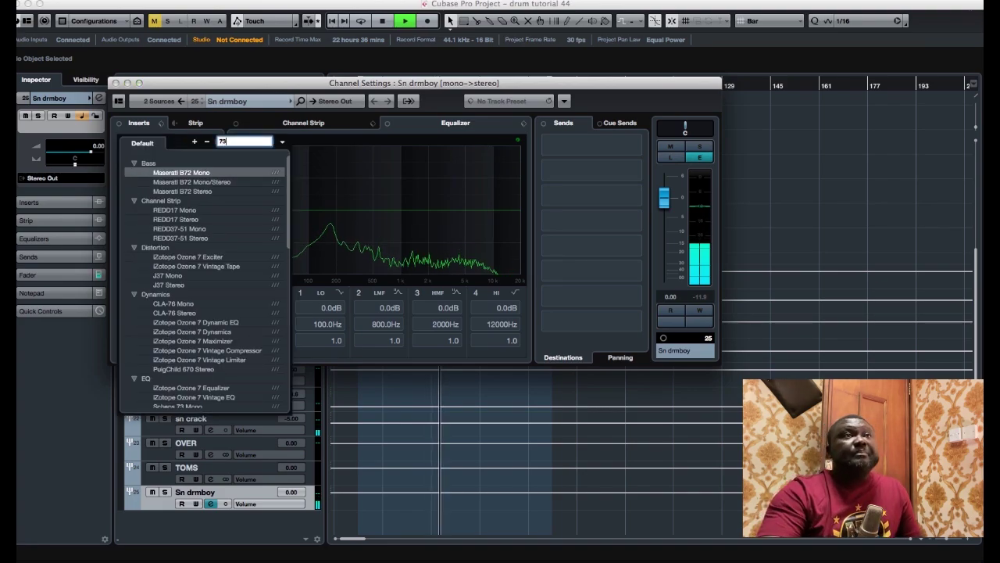
pyautogui.write('3')
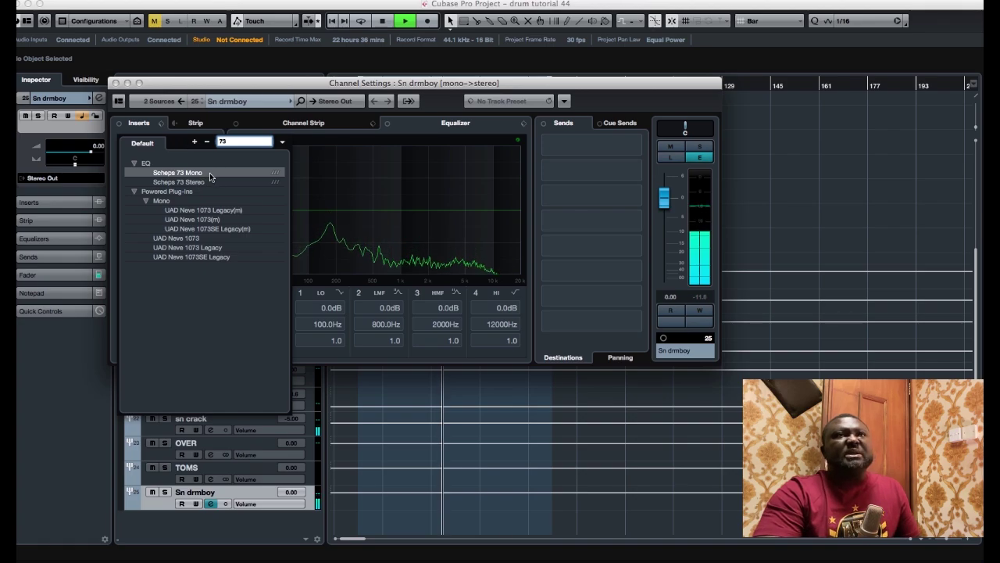
pyautogui.press('Return')
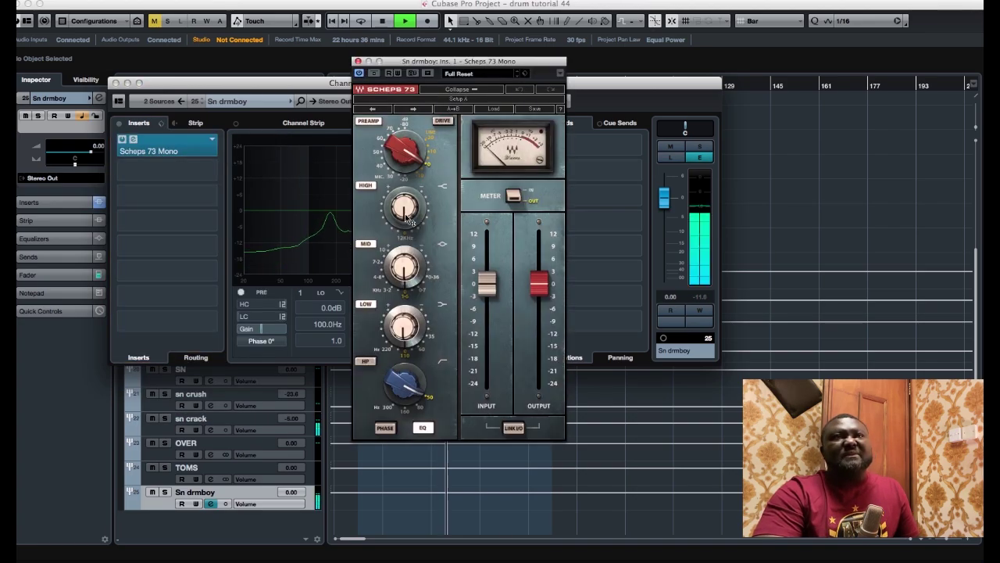
# Step: Boost the highs, the 7.2 kHz mids and the 220 Hz lows, set the high-pass to 80 Hz, and close the Sn drmboy windows
pyautogui.moveTo(408, 213); pyautogui.dragTo(408, 205)
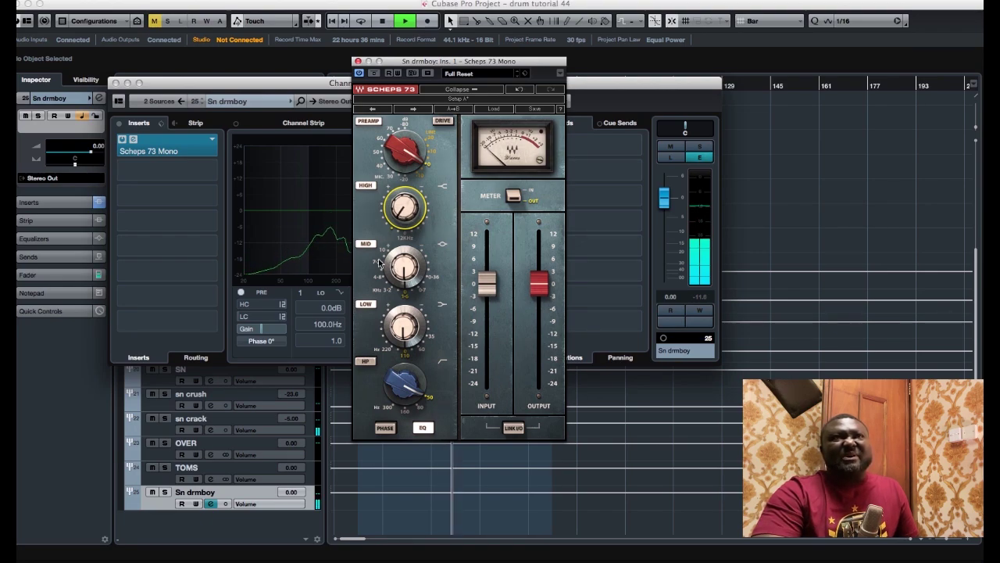
pyautogui.moveTo(386, 268); pyautogui.dragTo(386, 251)
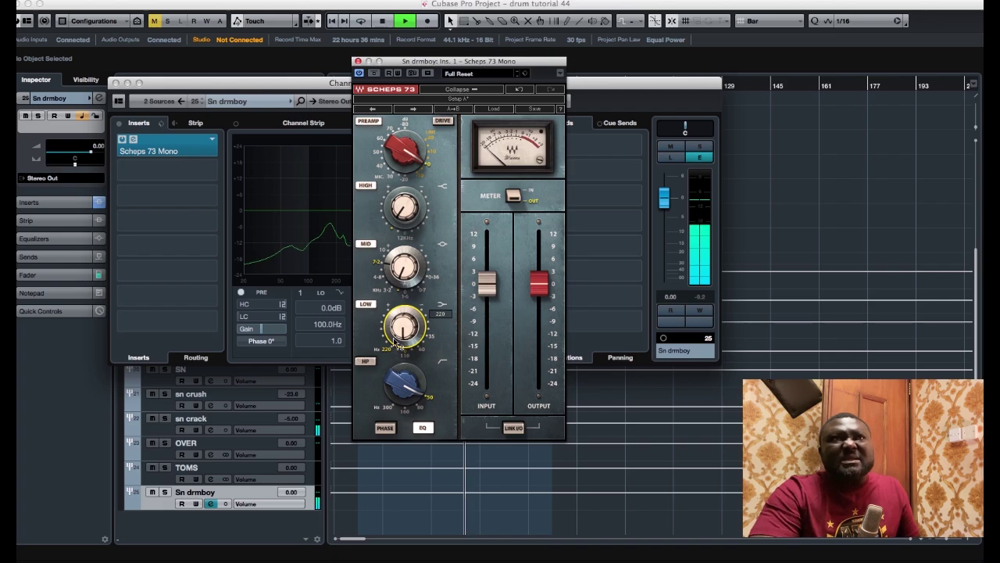
pyautogui.moveTo(399, 344); pyautogui.dragTo(399, 382)
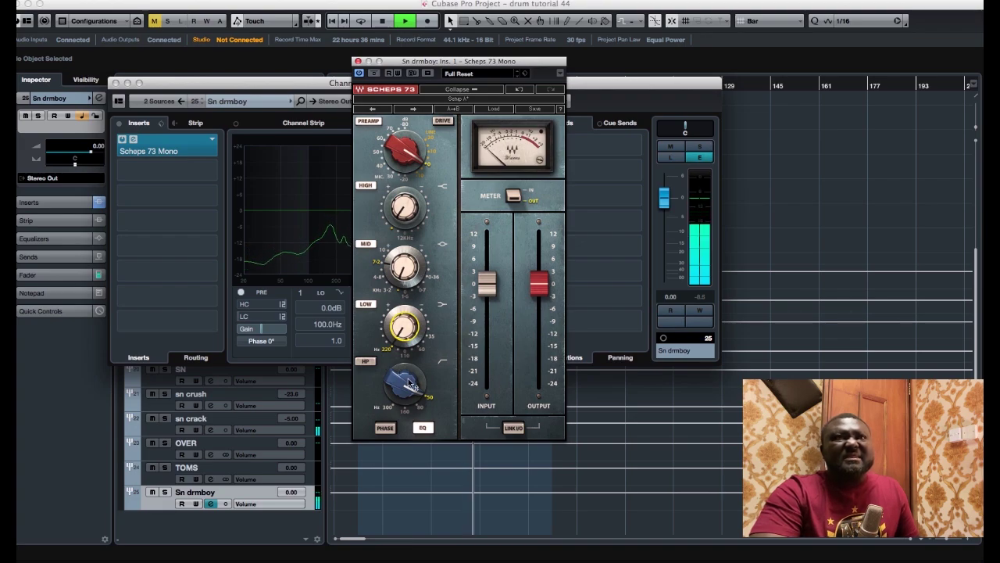
pyautogui.moveTo(404, 384); pyautogui.dragTo(405, 377)
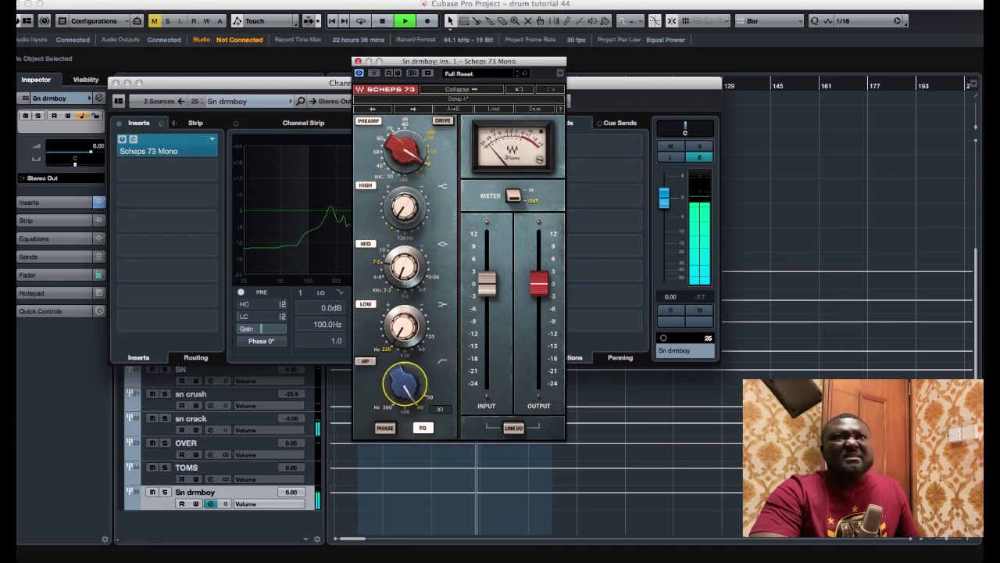
pyautogui.click(358, 61)
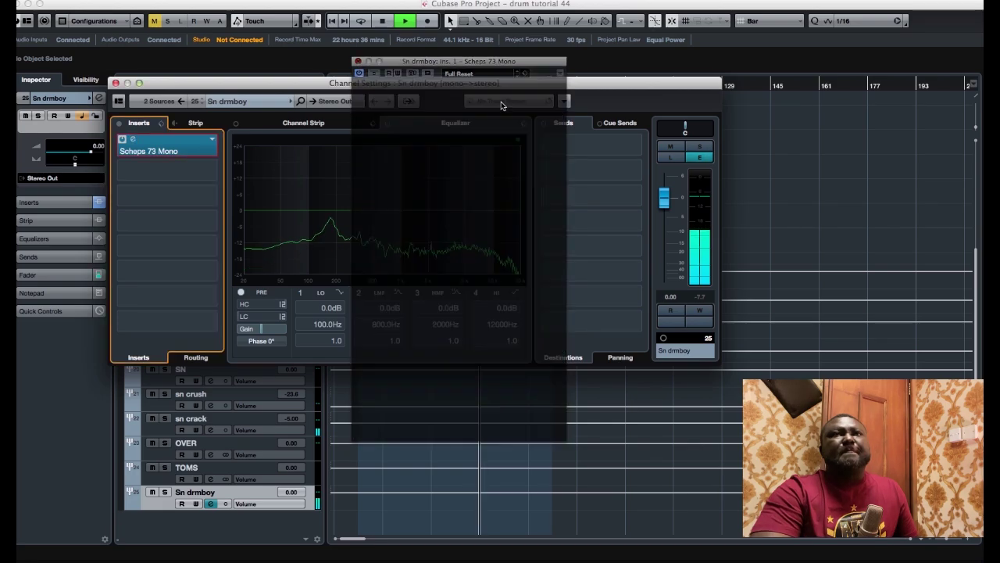
pyautogui.click(766, 213)
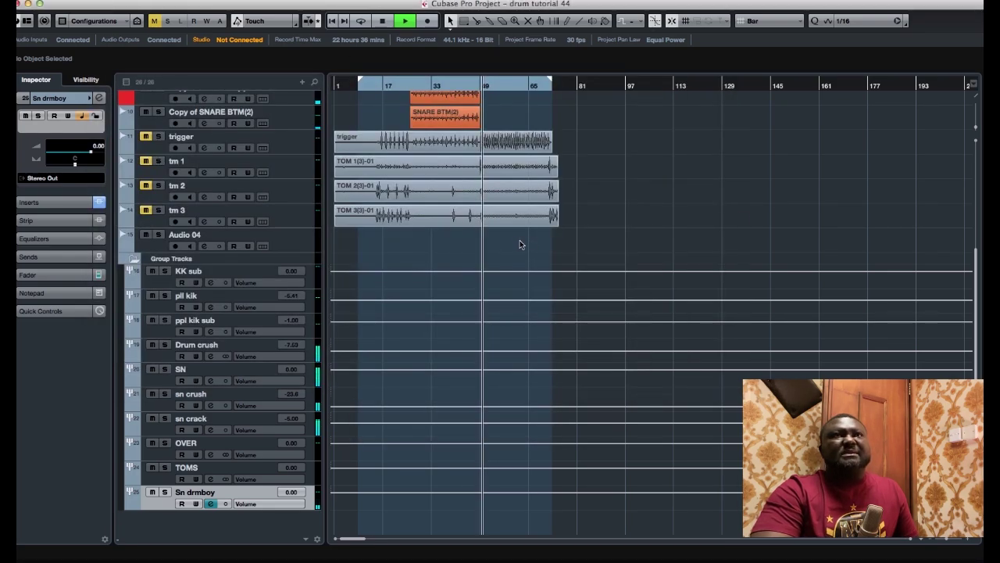
# Step: Audition the transition from the original snares into the copied snare section
pyautogui.scroll(5, 519, 243)
pyautogui.click(418, 86)
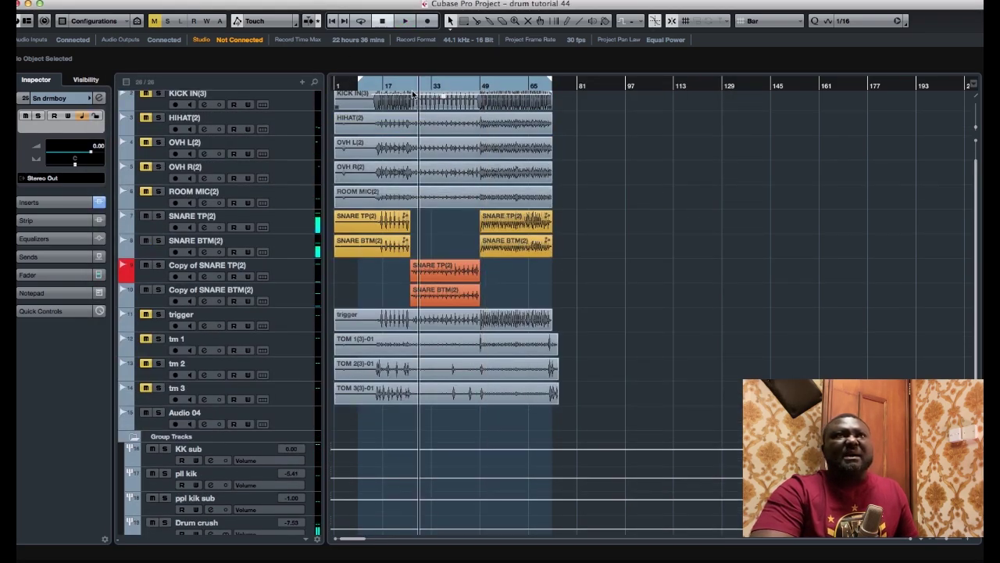
pyautogui.click(414, 86)
pyautogui.click(411, 86)
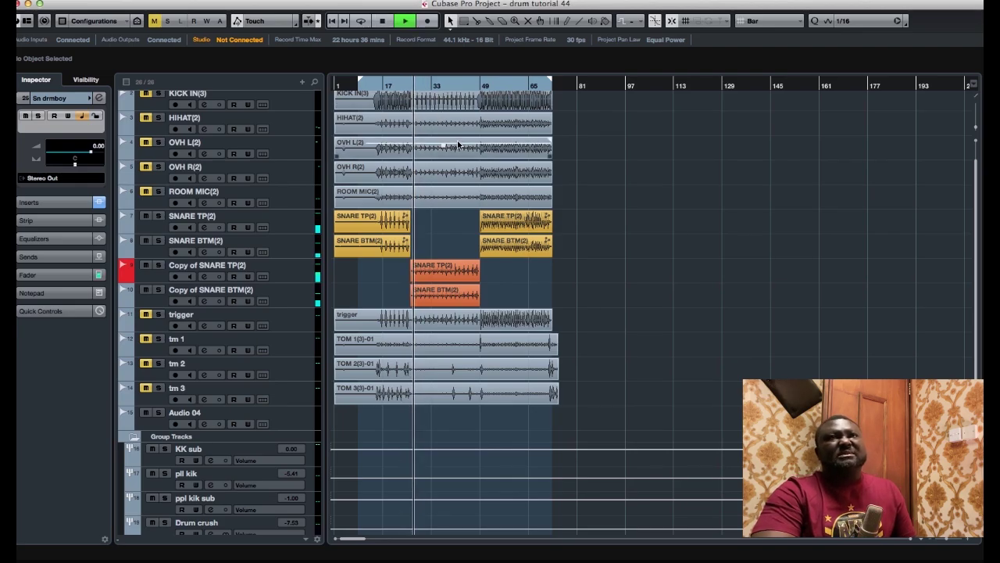
# Step: Unmute SUB KICK(2) and KICK IN(3), and lower the Sn drmboy group's volume to -2.19 during playback
pyautogui.scroll(1, 522, 222)
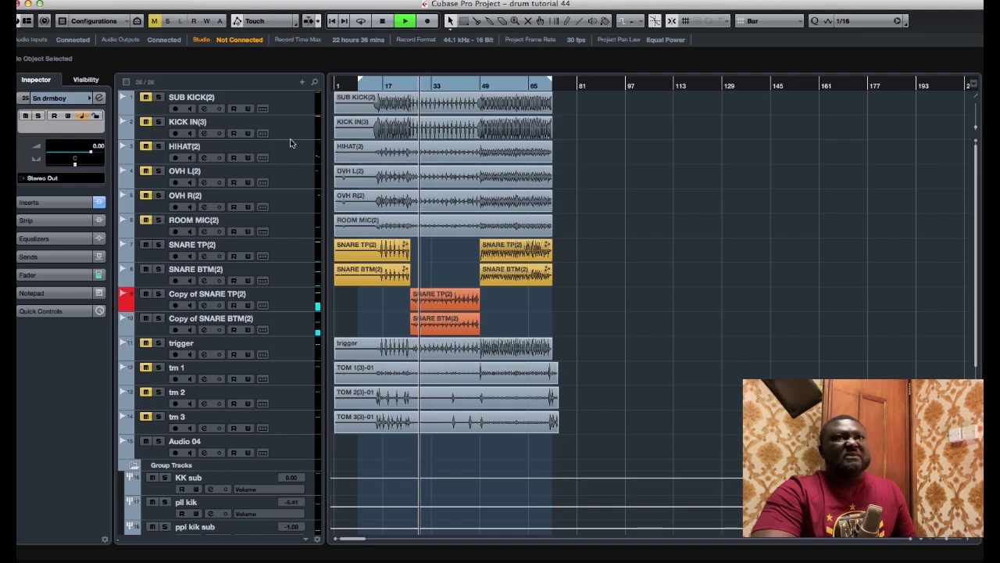
pyautogui.press('space')
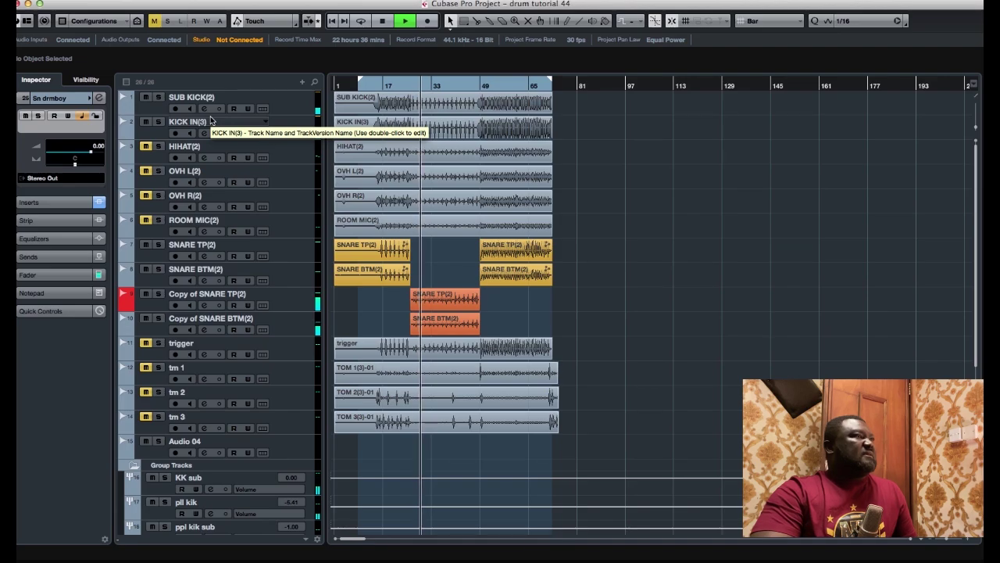
pyautogui.scroll(-5, 481, 338)
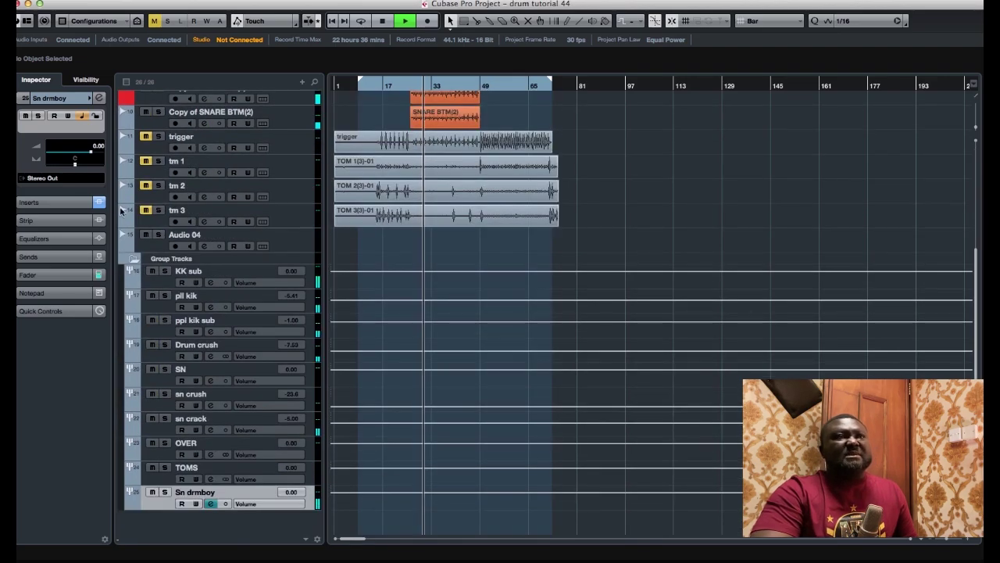
pyautogui.moveTo(97, 150); pyautogui.dragTo(85, 155)
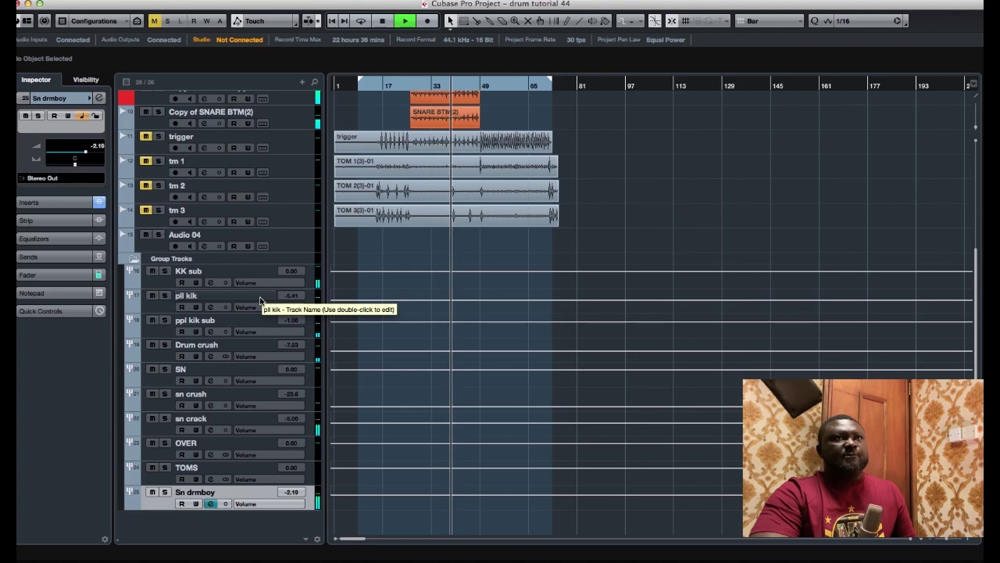
# Step: Insert Scheps 73 Mono after the Gate on the KK sub group
pyautogui.press('space')
pyautogui.click(161, 285)
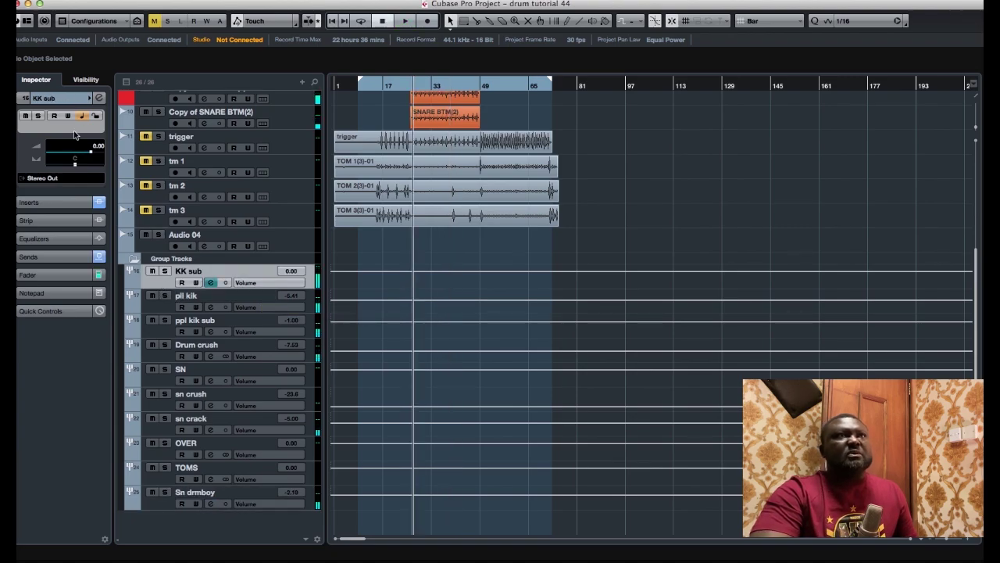
pyautogui.click(98, 99)
pyautogui.click(183, 169)
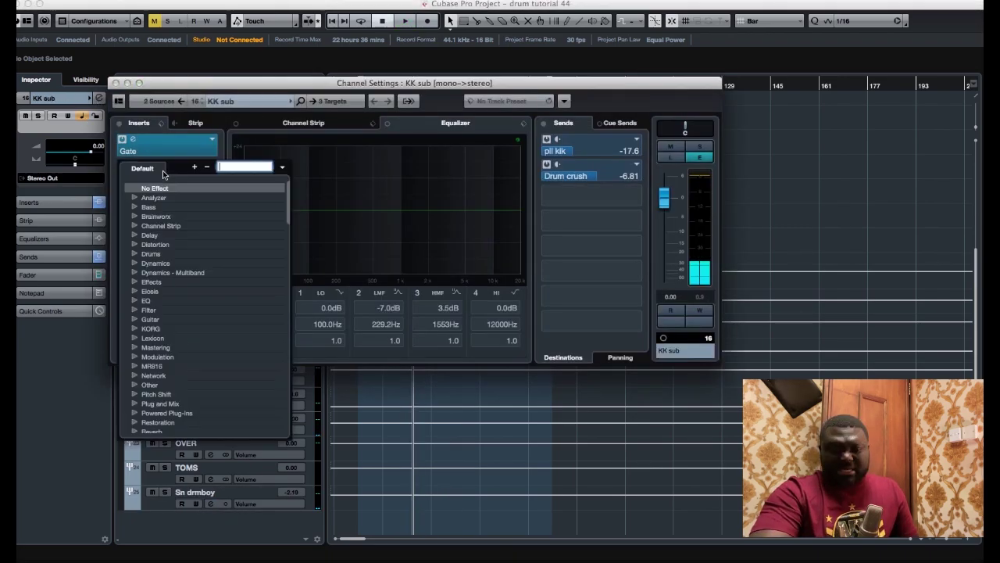
pyautogui.write('73')
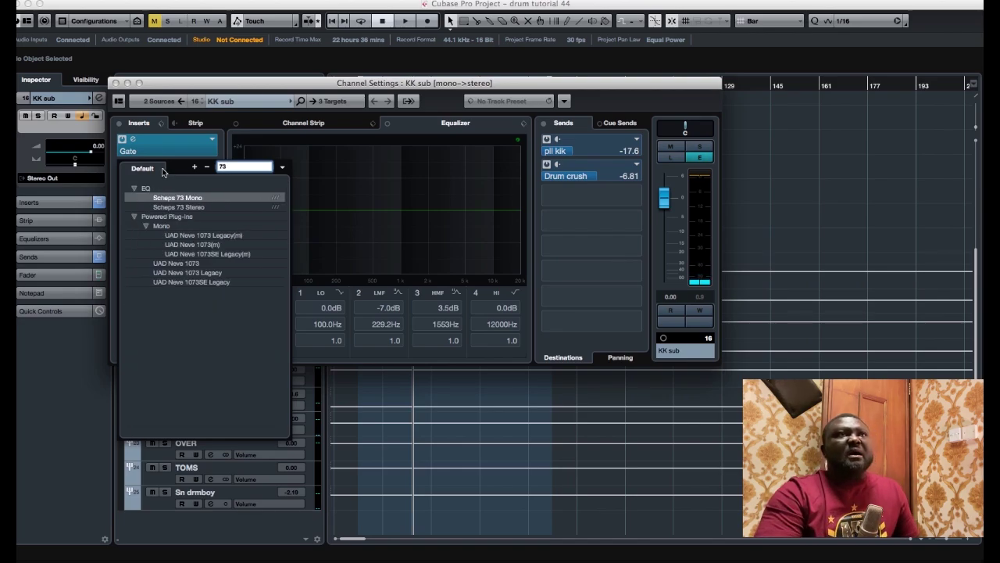
pyautogui.click(209, 200)
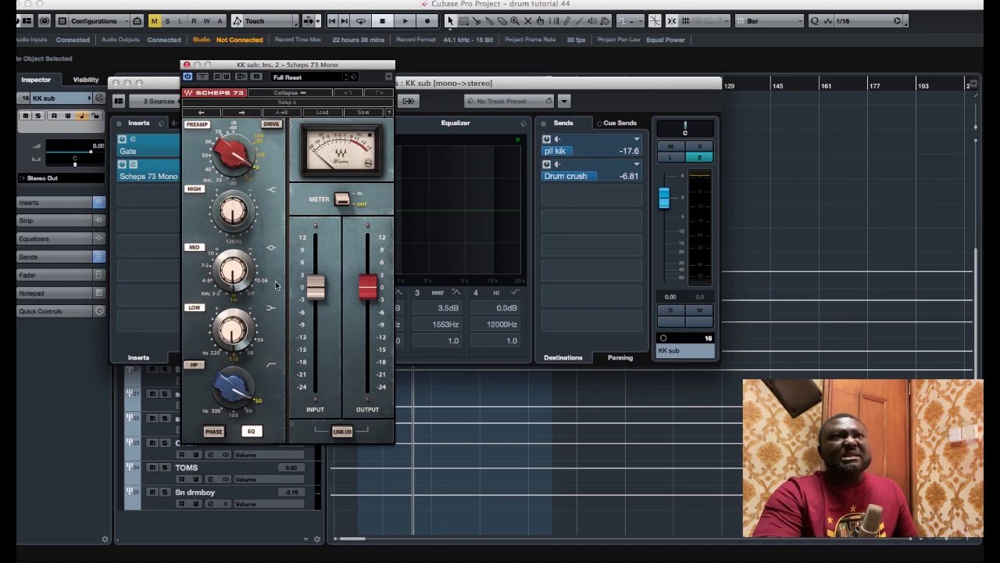
# Step: Cut the KK sub group's mid band at 0.36 kHz to about -4.8 on Scheps 73 while listening
pyautogui.click(236, 287)
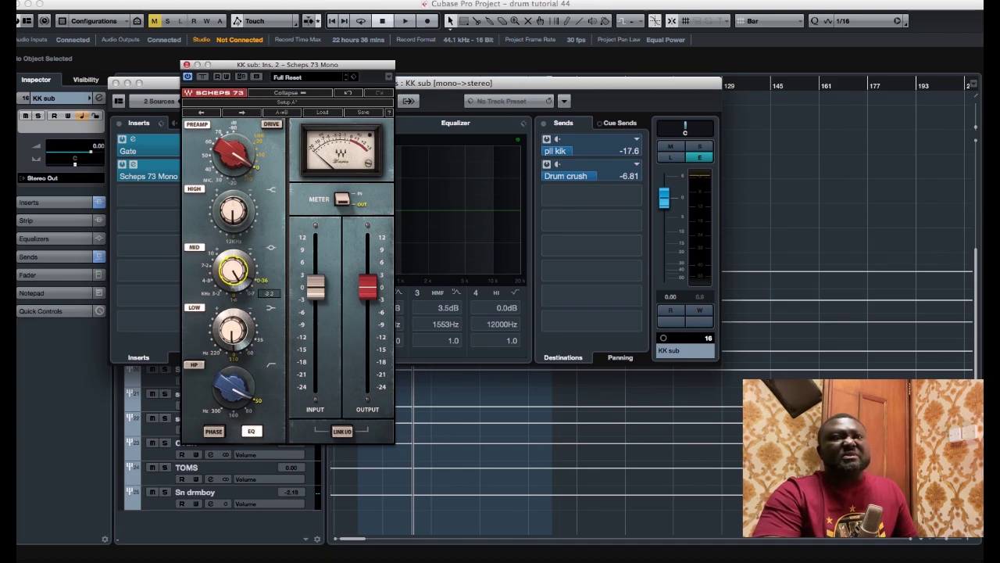
pyautogui.press('space')
pyautogui.moveTo(235, 279)
pyautogui.mouseDown()
pyautogui.moveTo(234, 294)
pyautogui.moveTo(233, 275)
pyautogui.mouseUp()
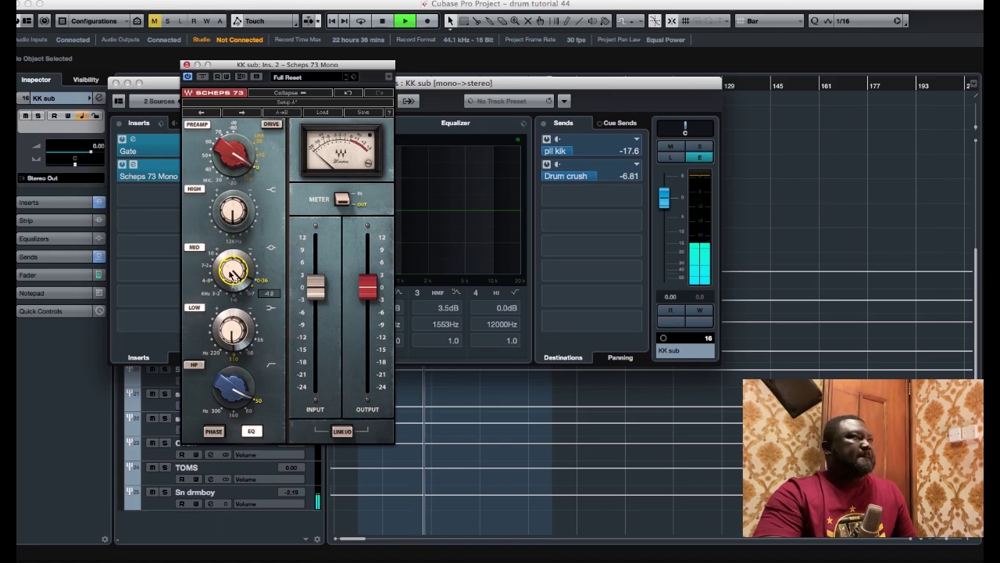
pyautogui.press('space')
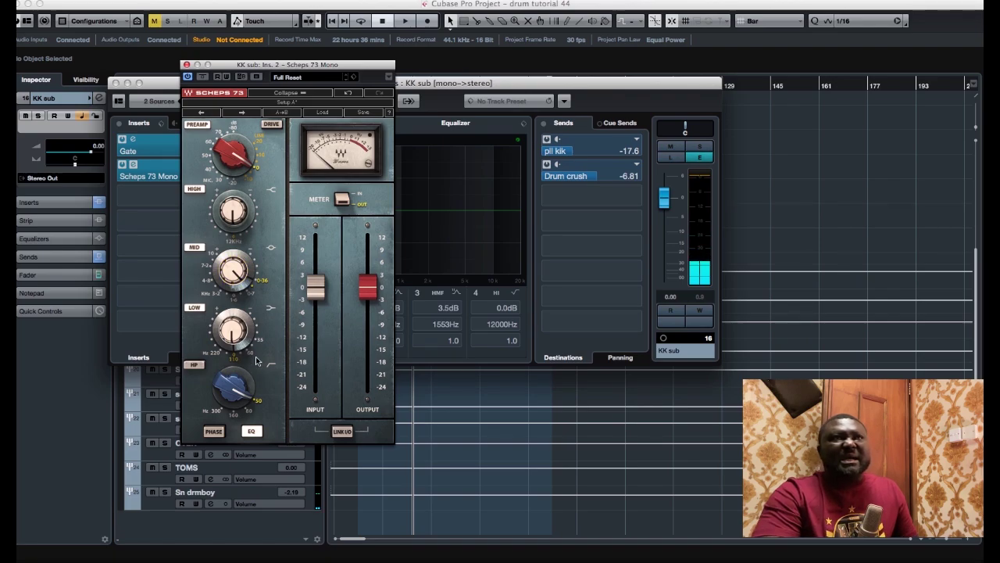
# Step: Boost the KK sub group's low band at 60 Hz by about 1.0 during playback and close its plug-in and channel windows
pyautogui.click(231, 338)
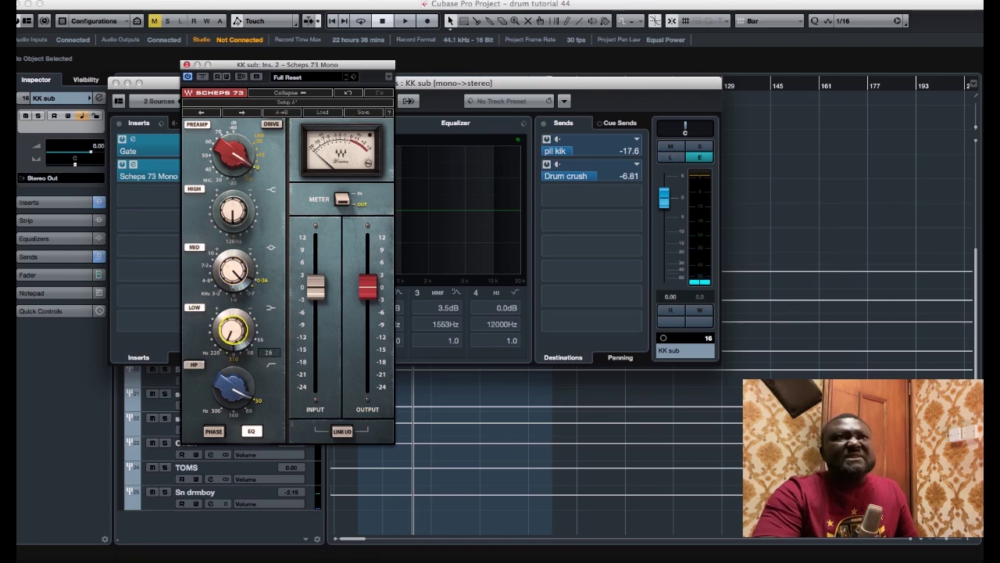
pyautogui.click(243, 353)
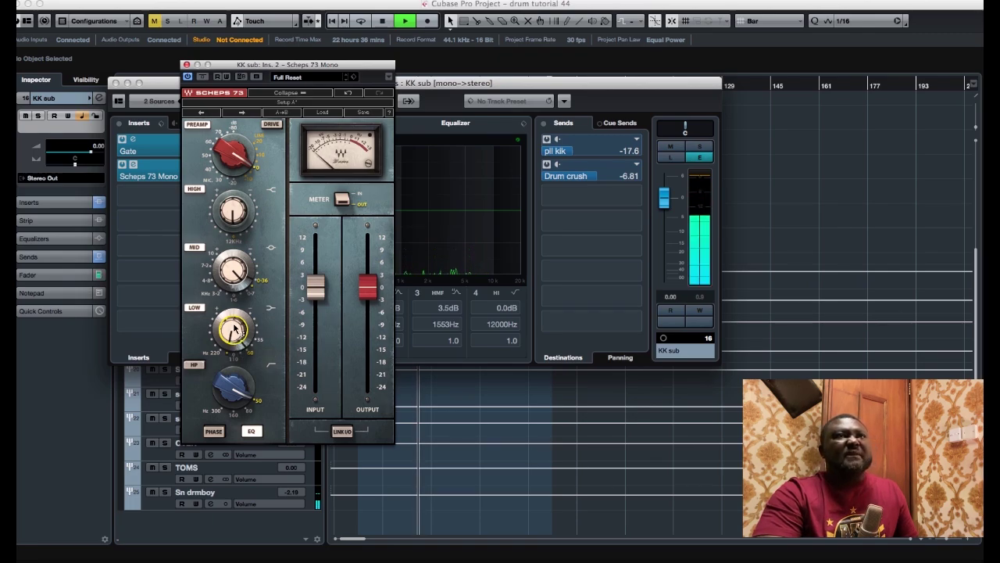
pyautogui.moveTo(228, 335)
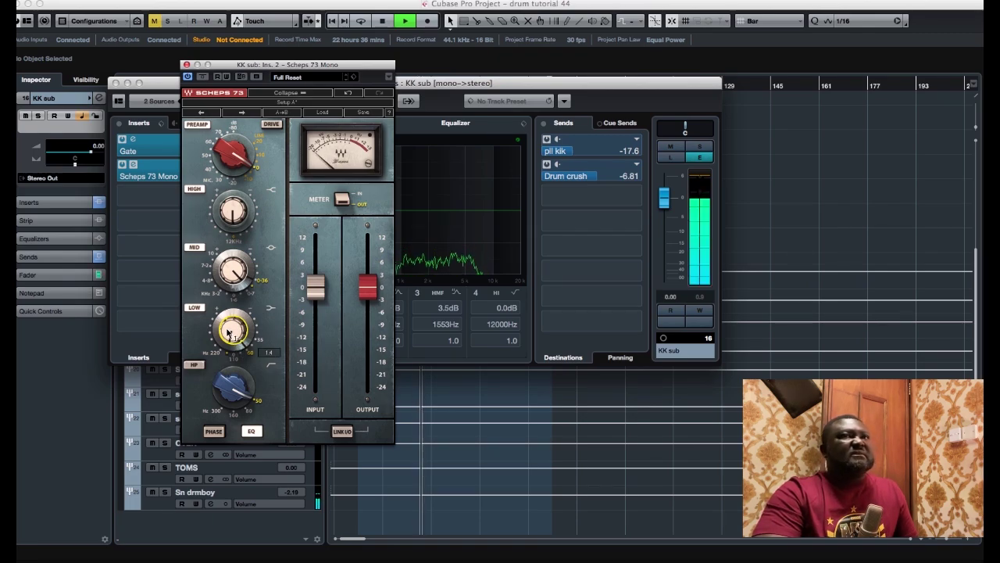
pyautogui.moveTo(229, 335); pyautogui.dragTo(228, 340)
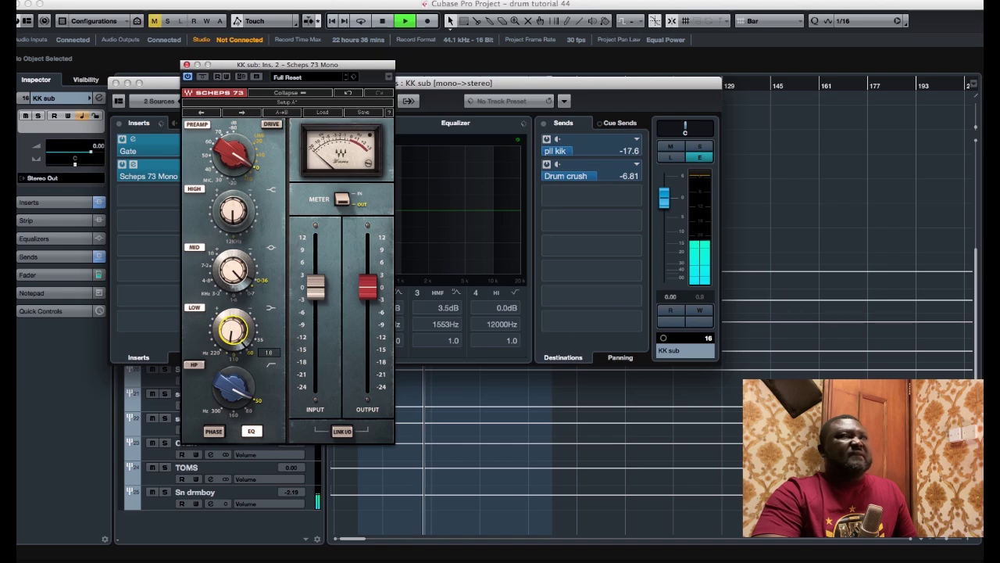
pyautogui.click(515, 388)
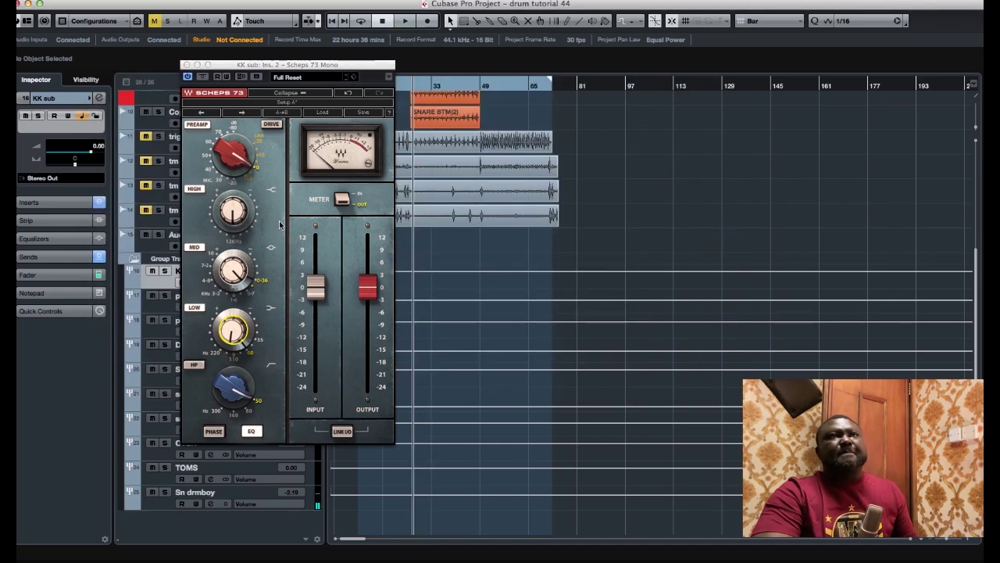
pyautogui.click(186, 64)
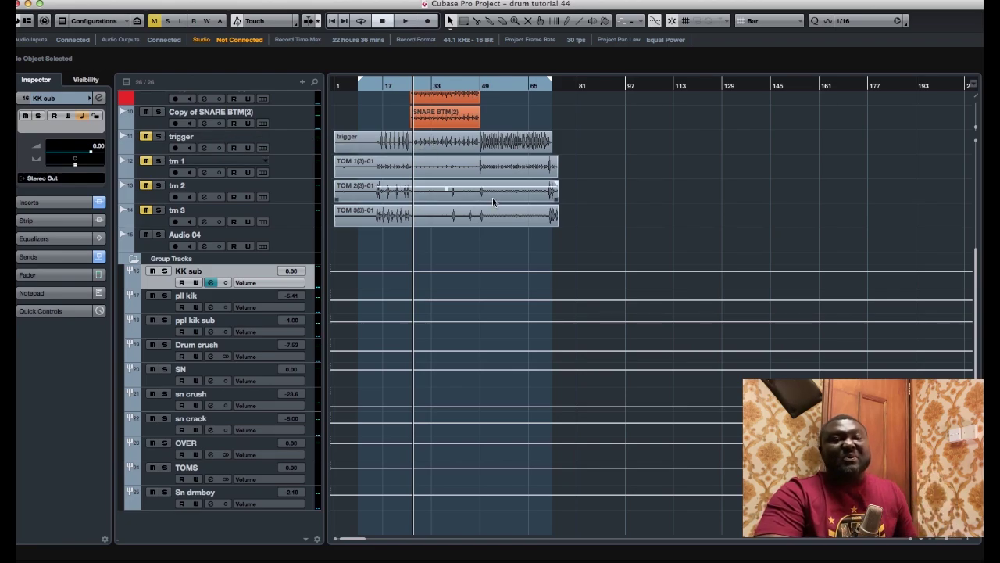
# Step: Play back the drum mix from about bar 17, and continue listening from about bar 49
pyautogui.scroll(7, 477, 202)
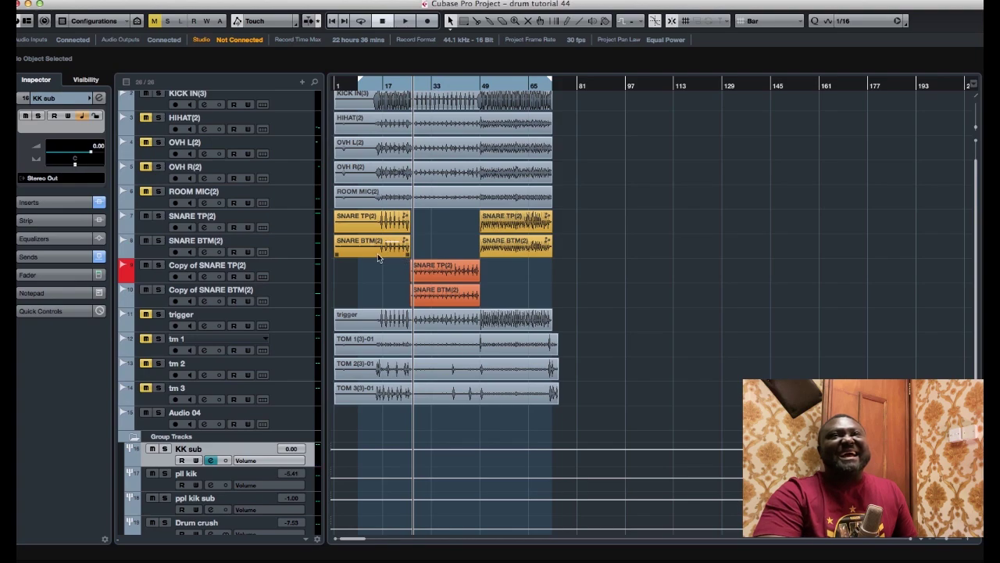
pyautogui.click(382, 86)
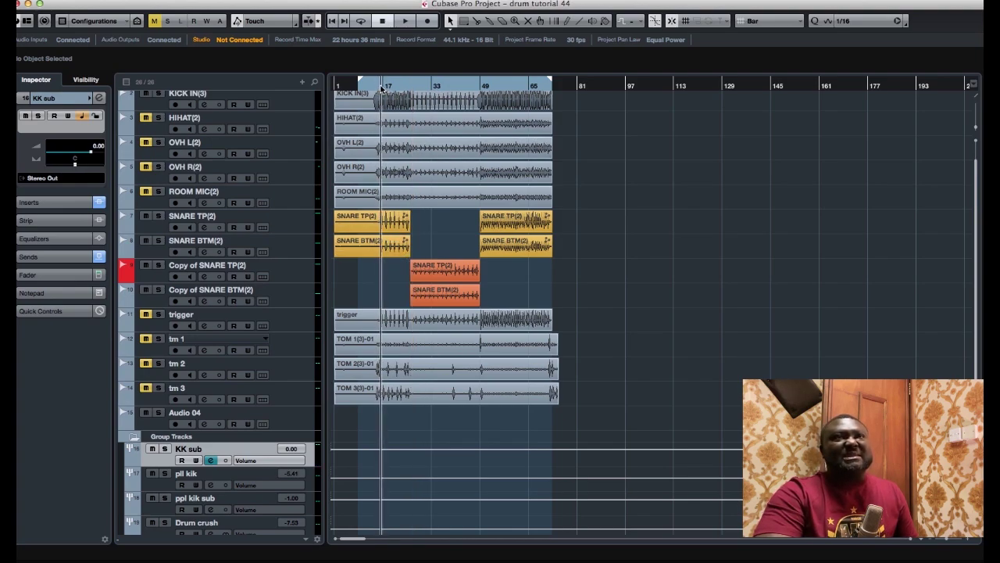
pyautogui.press('space')
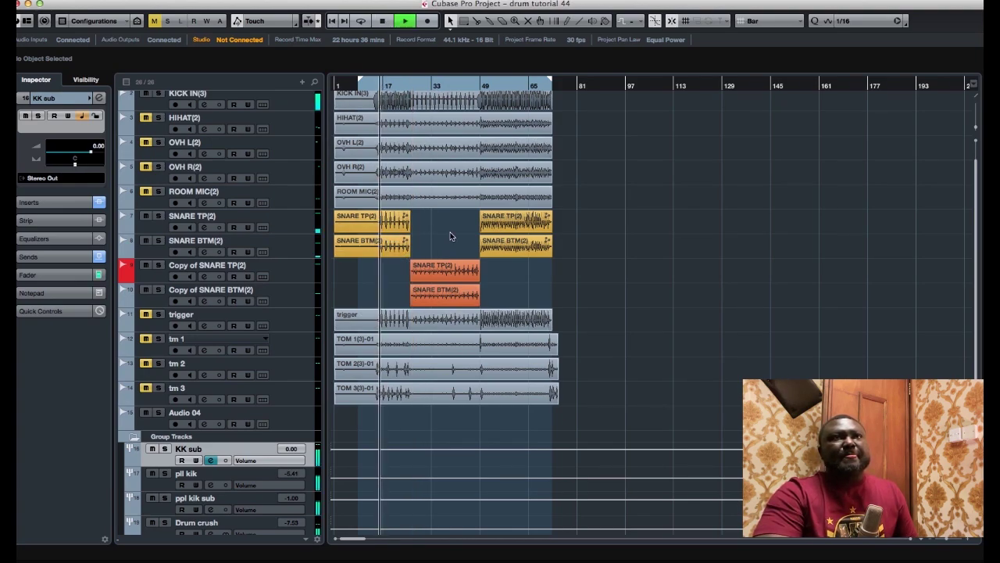
pyautogui.scroll(-5, 442, 245)
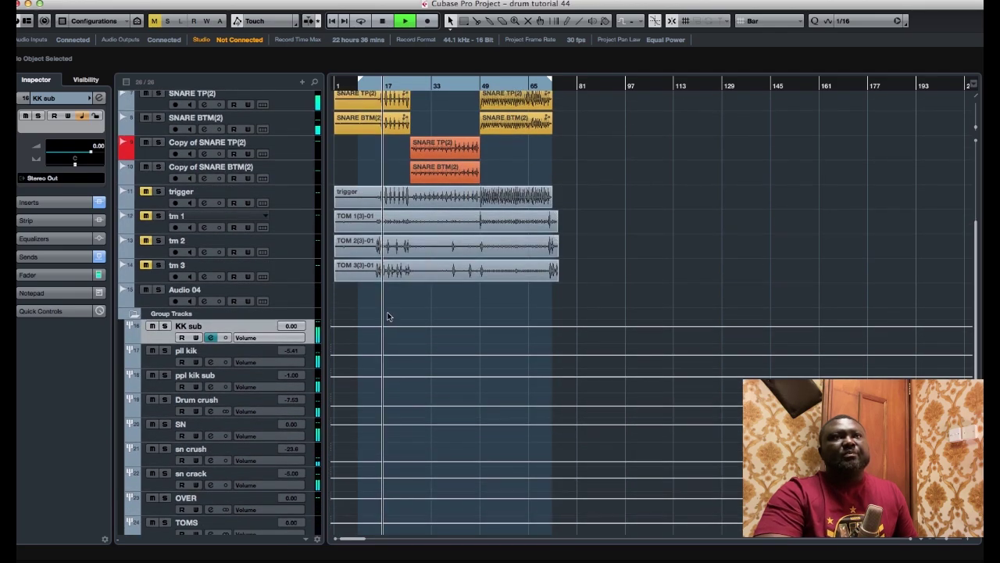
pyautogui.scroll(2, 430, 259)
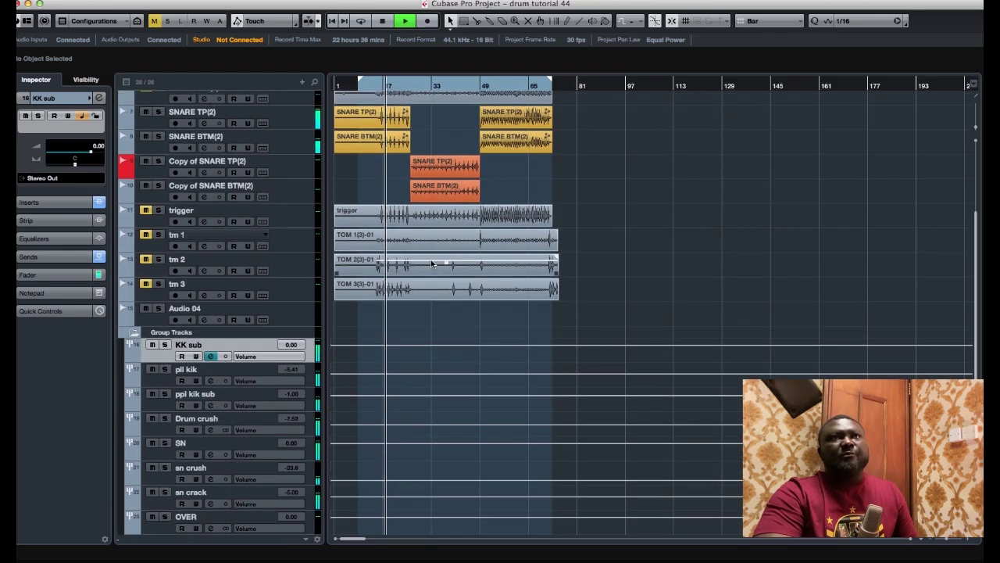
pyautogui.scroll(1, 431, 264)
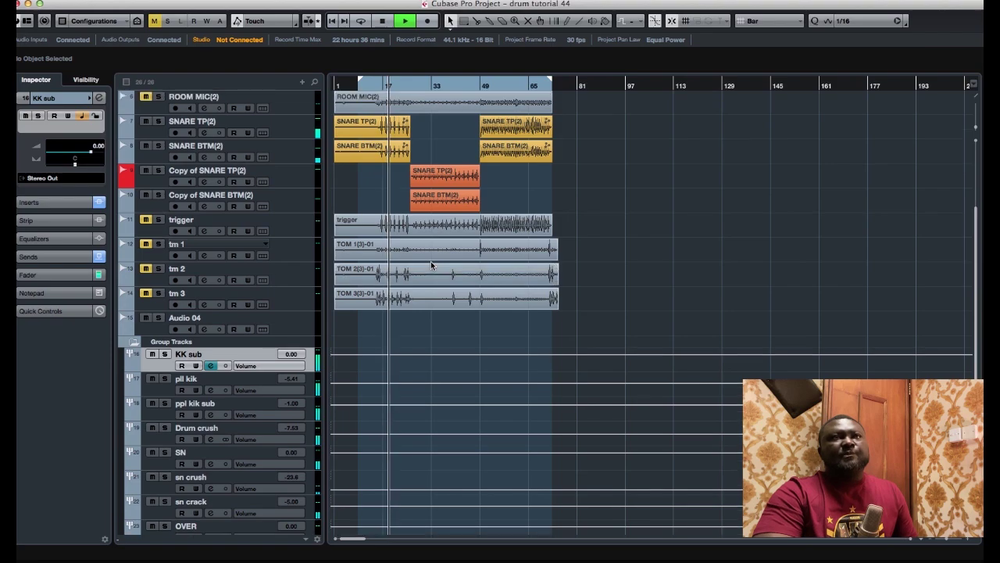
pyautogui.click(491, 87)
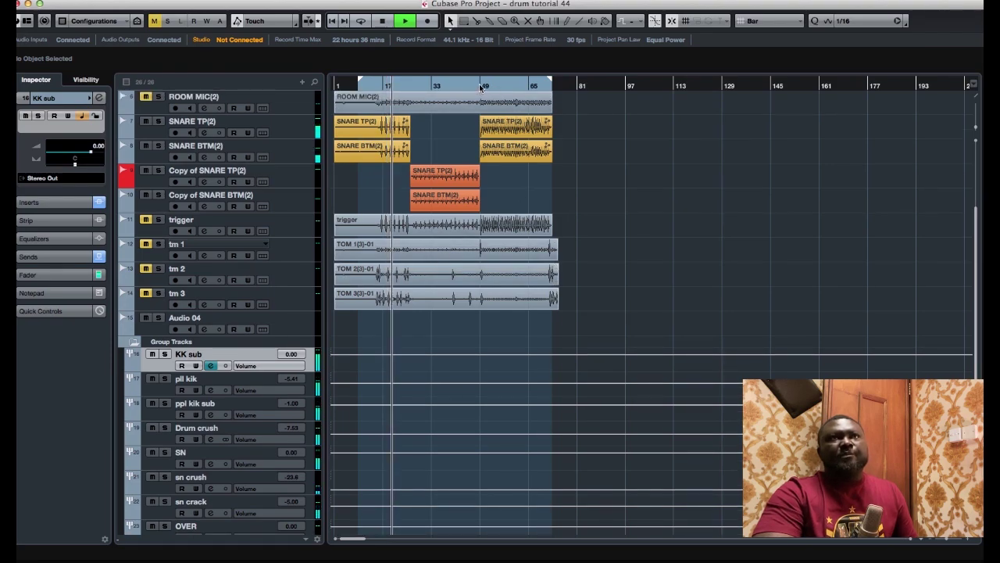
# Step: Open the SN group's channel settings and bring up the plug-in selection for its first insert slot with playback stopped
pyautogui.scroll(-5, 559, 243)
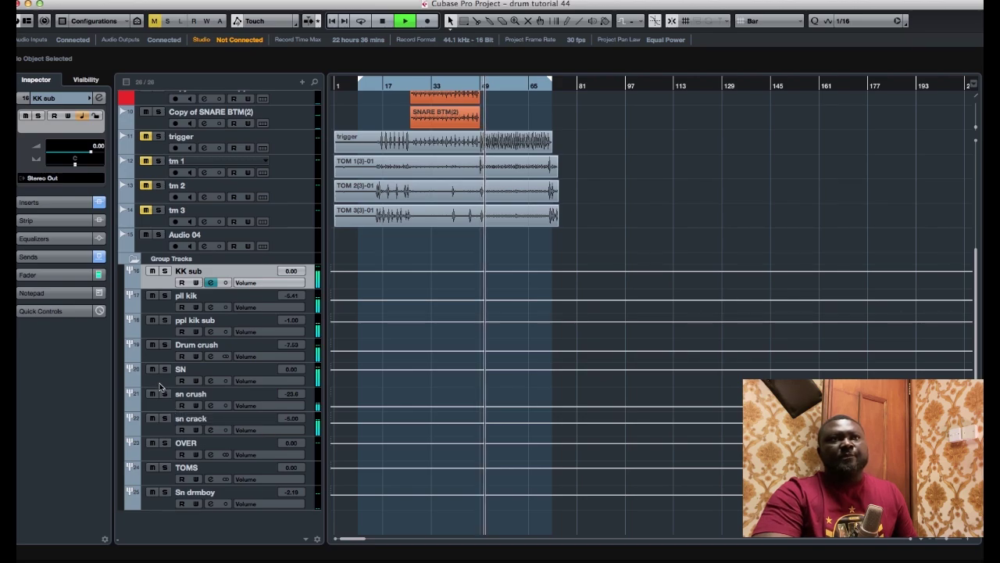
pyautogui.scroll(1, 165, 389)
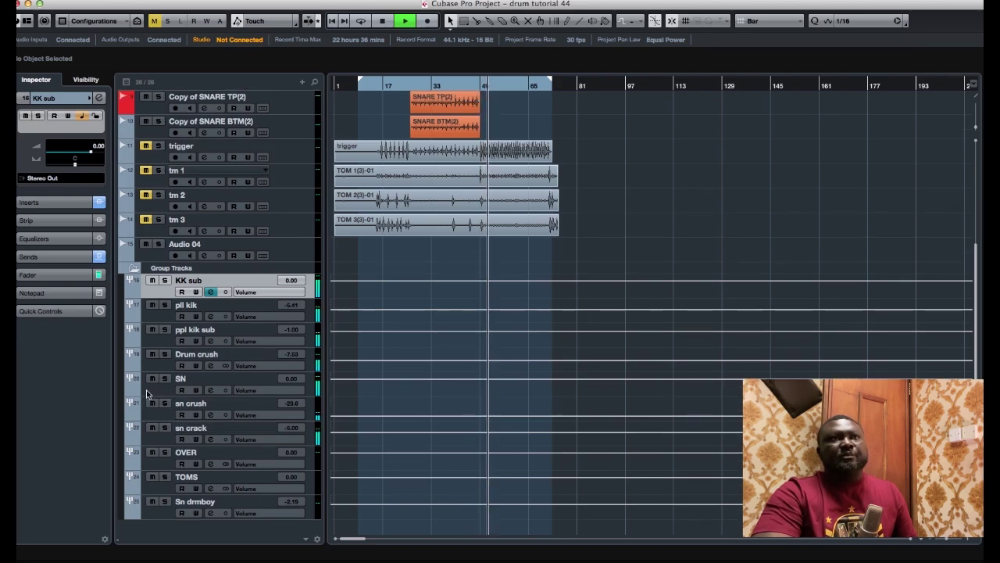
pyautogui.click(195, 385)
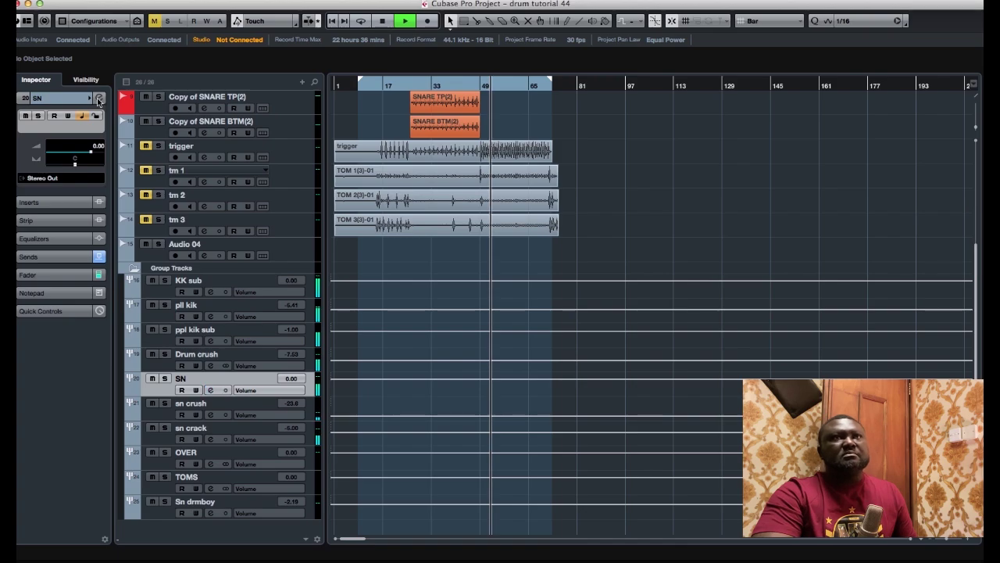
pyautogui.click(98, 99)
pyautogui.press('space')
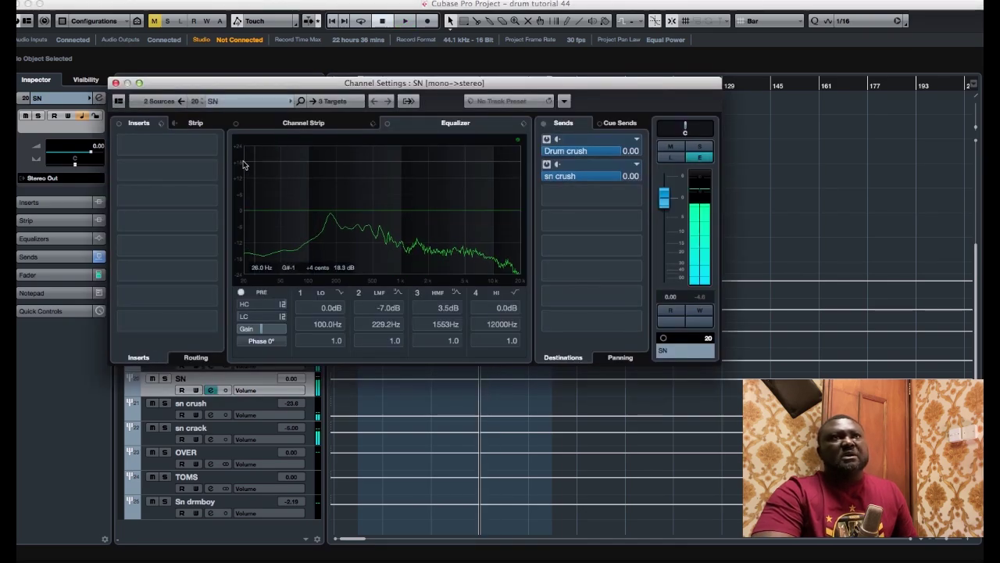
pyautogui.click(180, 145)
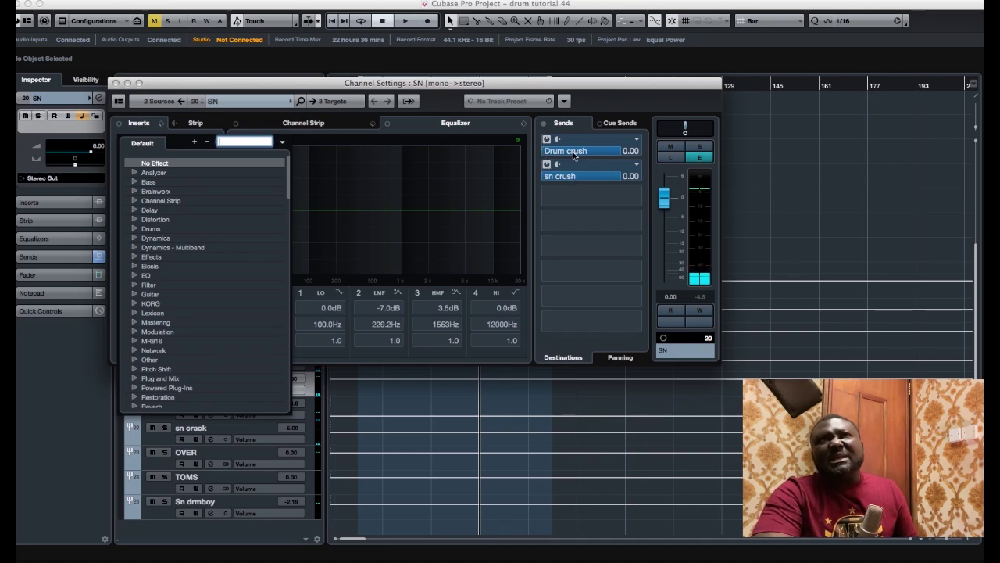
# Step: Set the SN channel's Drum crush send to -4.81 dB with its sn crush send switched off, checking it during playback
pyautogui.click(546, 139)
pyautogui.click(546, 143)
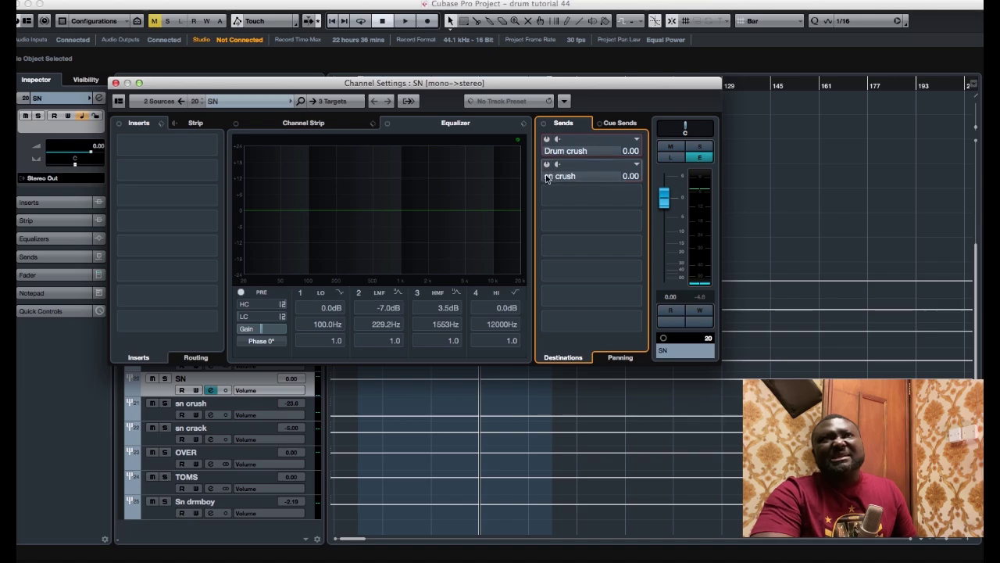
pyautogui.press('space')
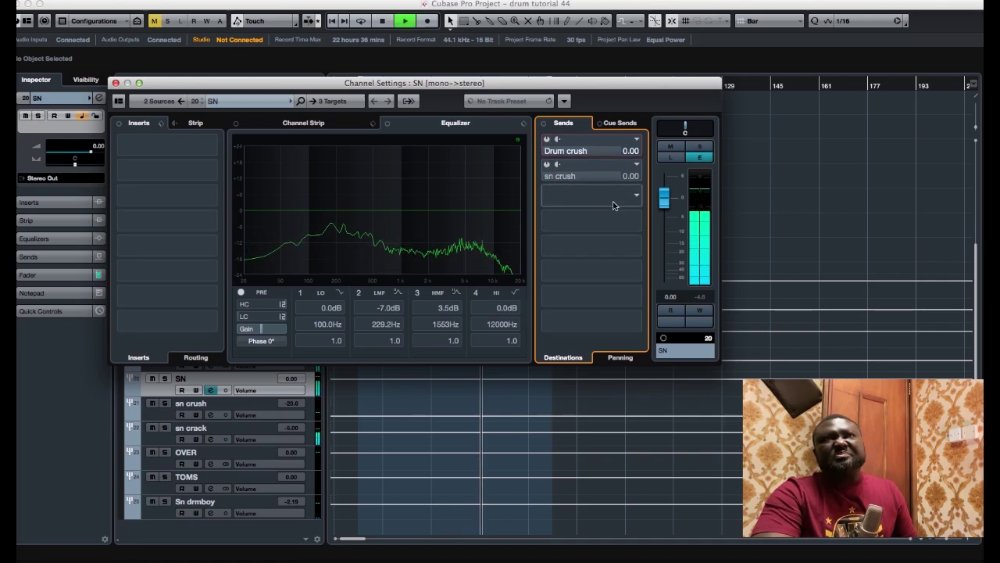
pyautogui.click(545, 140)
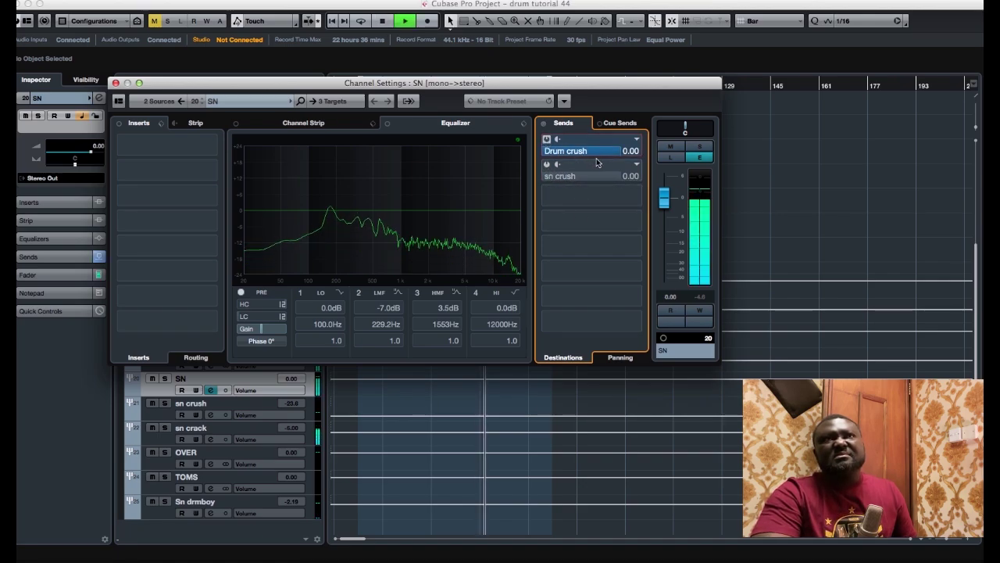
pyautogui.scroll(-5, 583, 153)
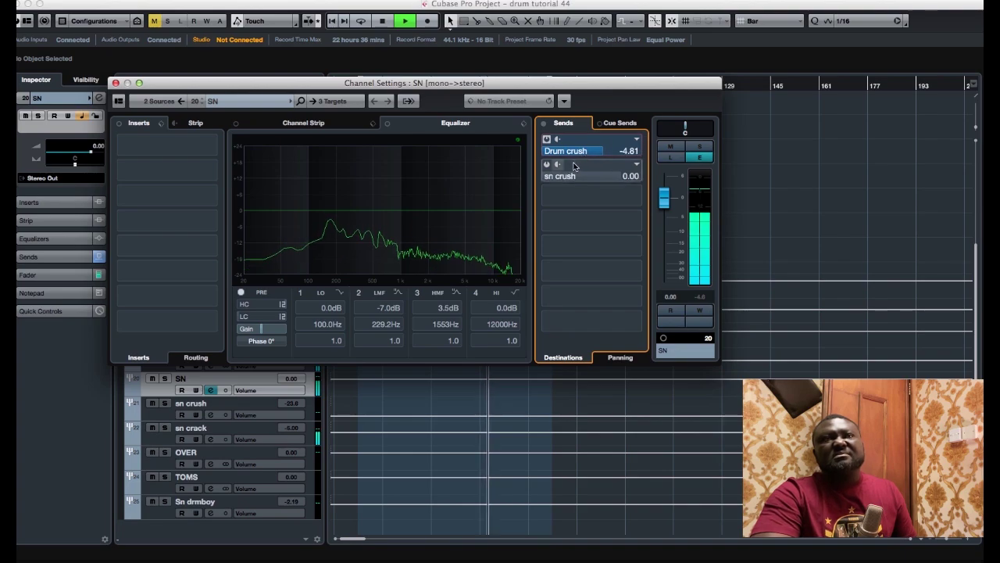
pyautogui.click(769, 214)
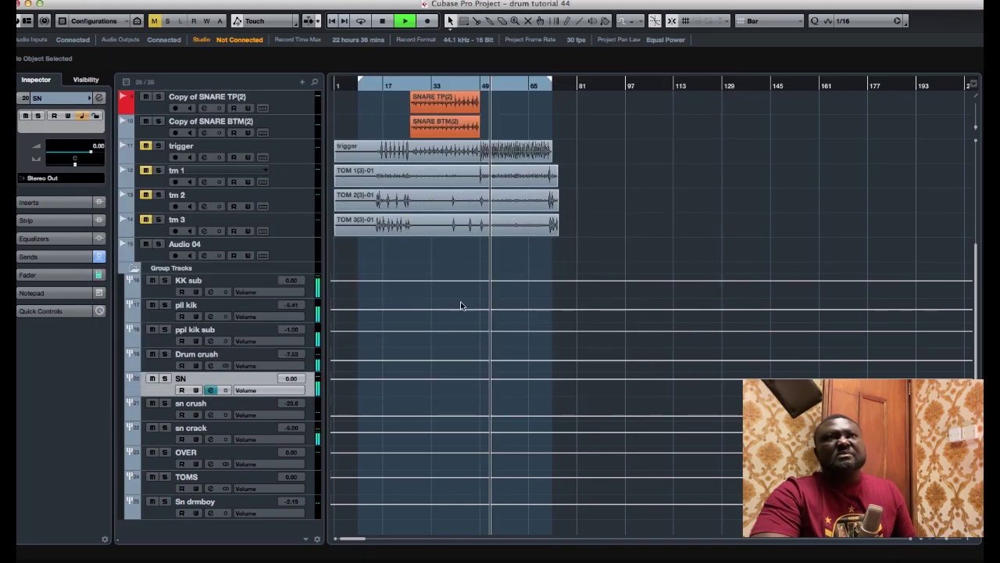
pyautogui.click(234, 361)
pyautogui.press('space')
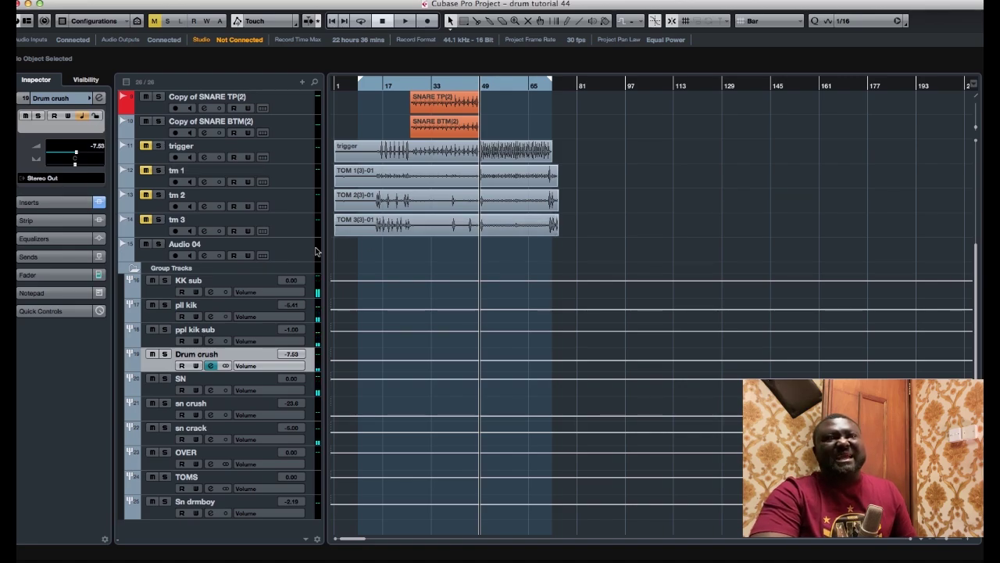
# Step: Insert the Scheps 73 Mono EQ in the first insert slot of the SN group channel
pyautogui.scroll(6, 396, 275)
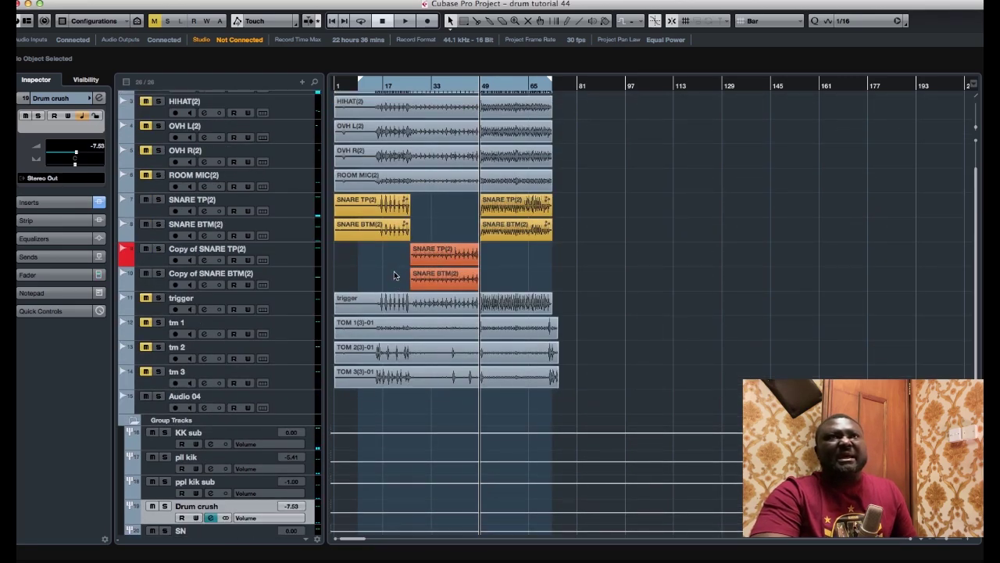
pyautogui.scroll(-2, 368, 346)
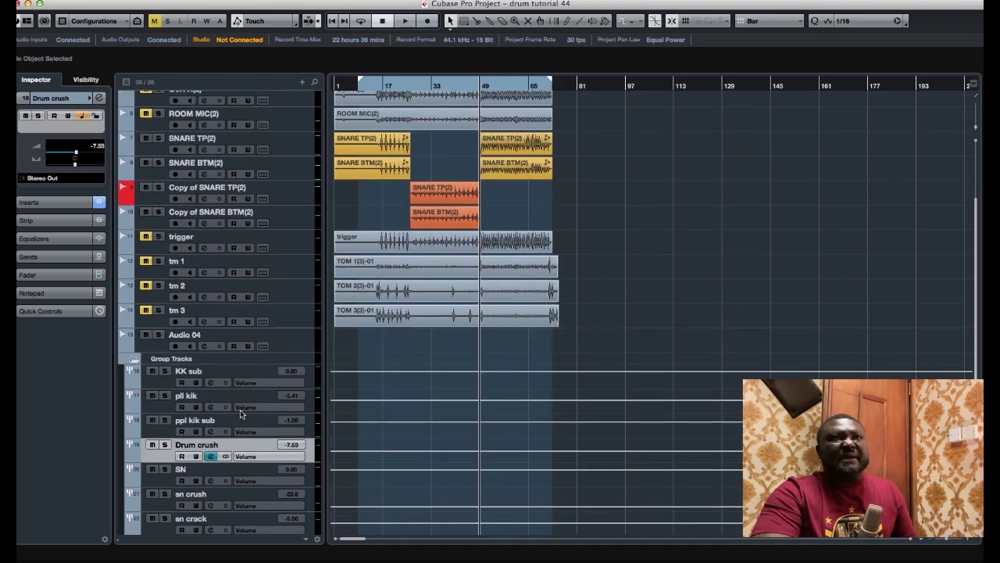
pyautogui.click(162, 482)
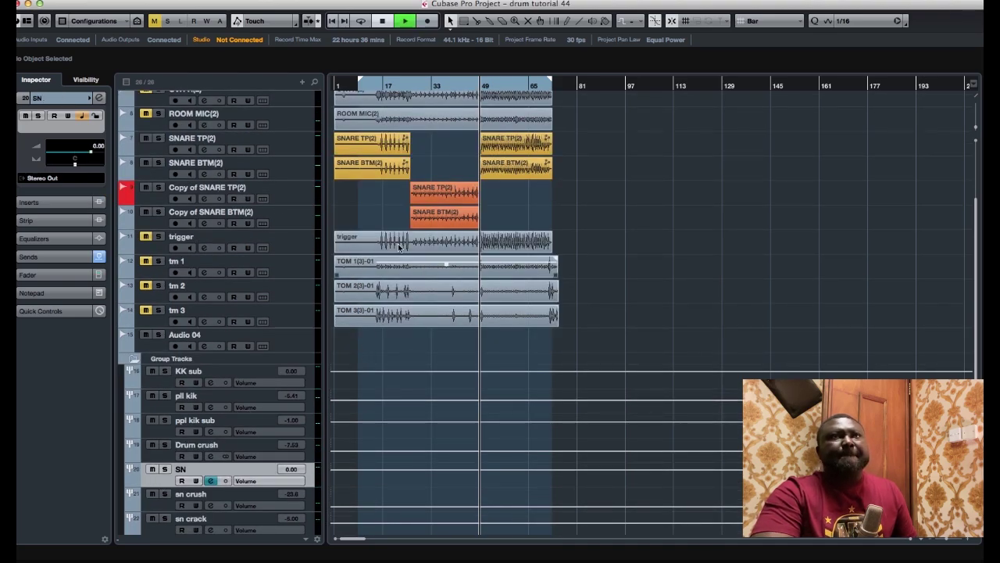
pyautogui.click(100, 100)
pyautogui.click(168, 147)
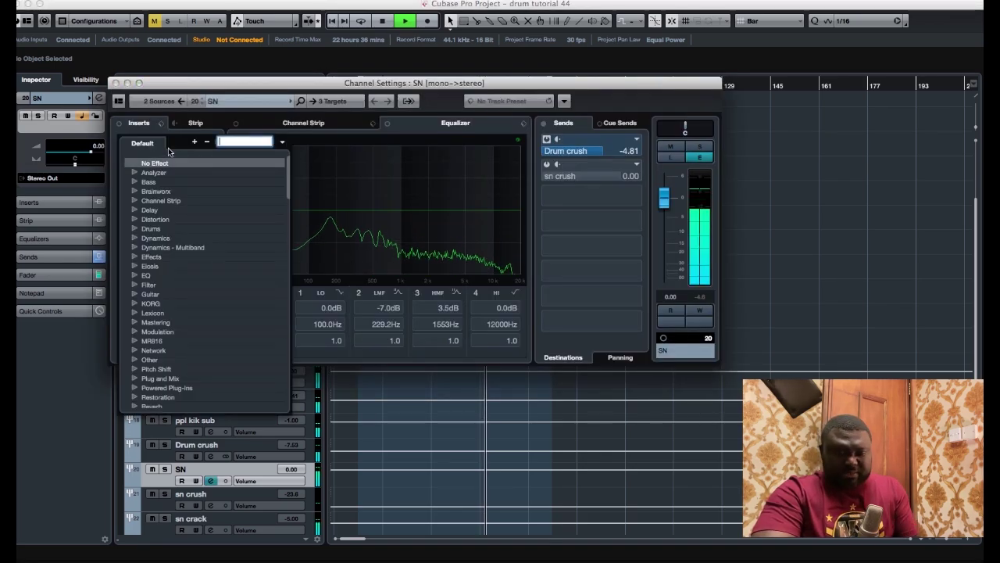
pyautogui.write('73')
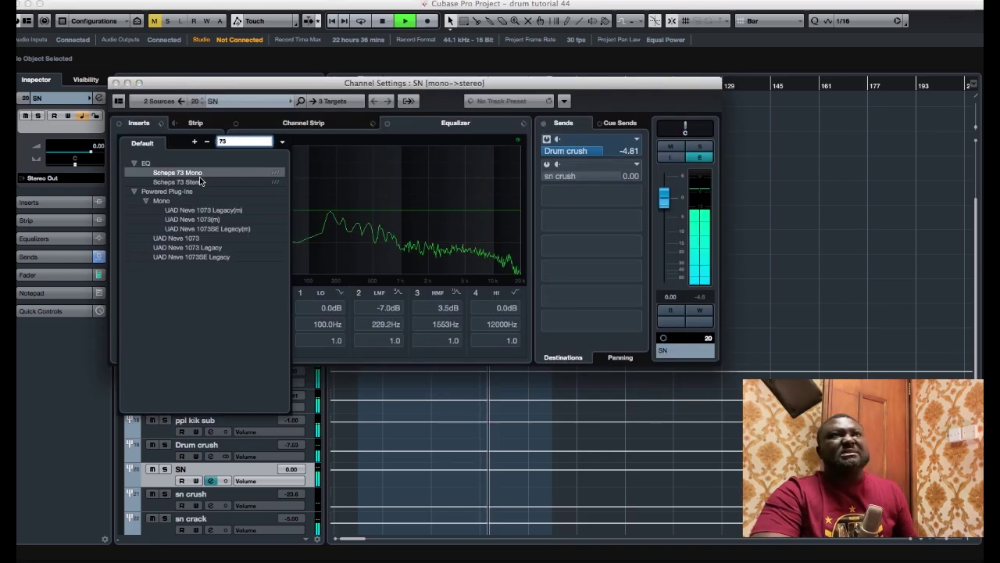
pyautogui.click(199, 175)
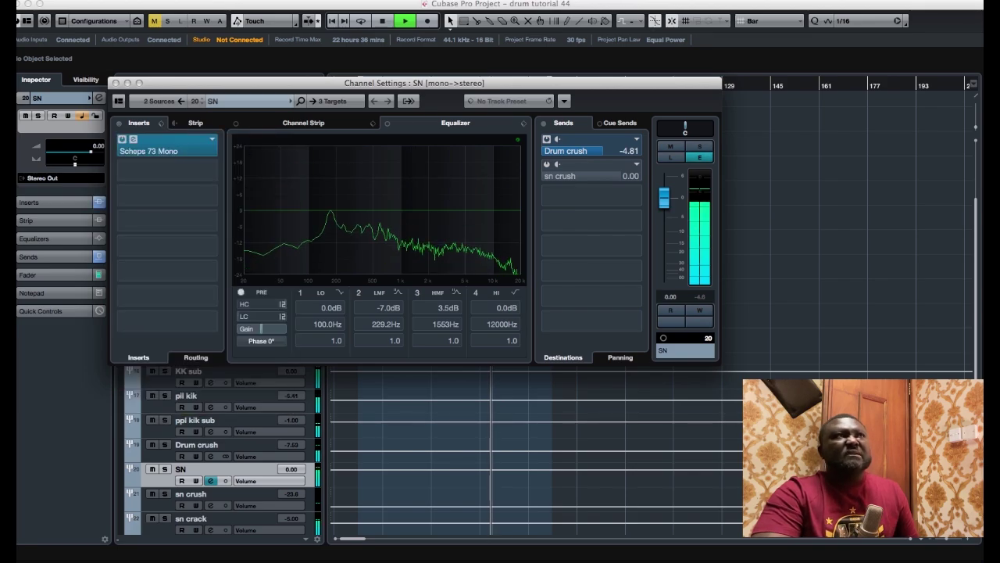
# Step: Shape the snare in Scheps 73: boost the highs slightly, set the mid to 7.2 kHz and the low band to 220 Hz with 2.4 gain
pyautogui.moveTo(635, 97); pyautogui.dragTo(486, 80)
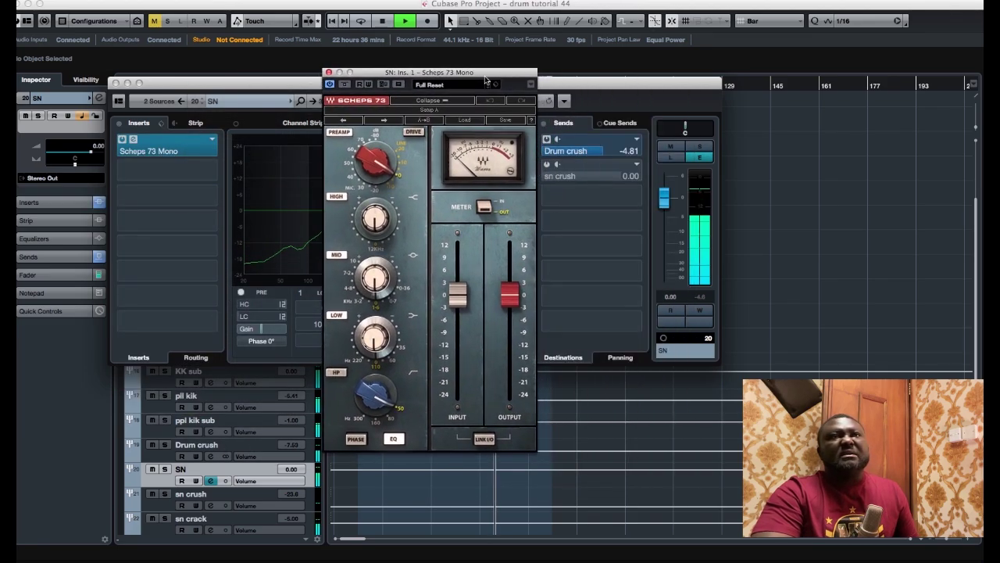
pyautogui.moveTo(376, 219); pyautogui.dragTo(376, 202)
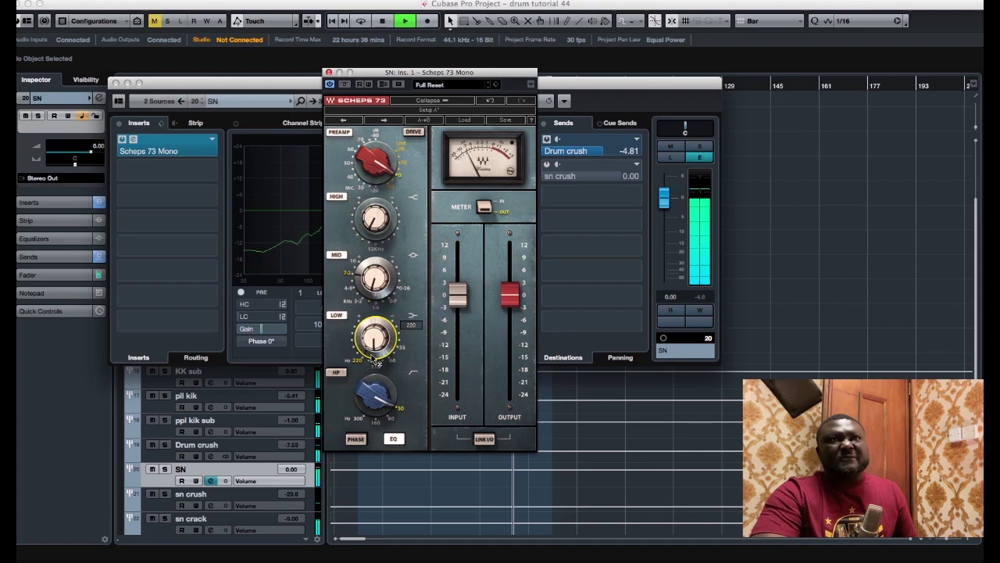
pyautogui.moveTo(375, 342); pyautogui.dragTo(375, 338)
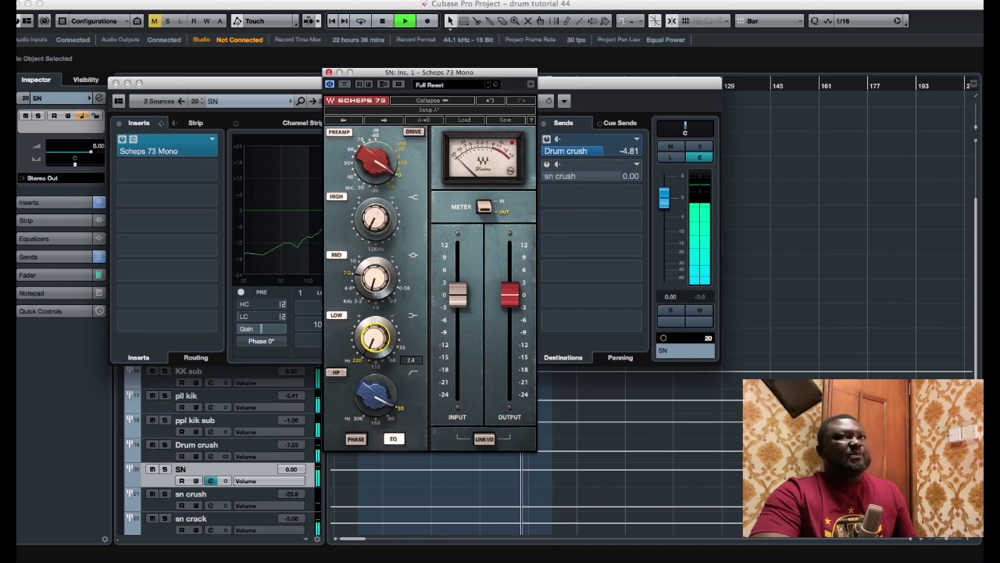
pyautogui.click(816, 342)
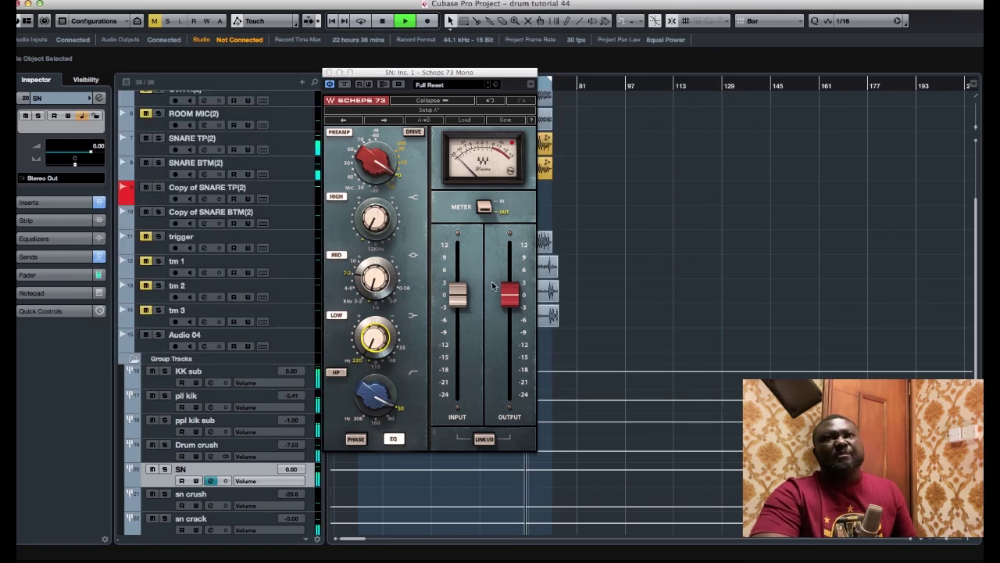
pyautogui.press('space')
pyautogui.click(329, 72)
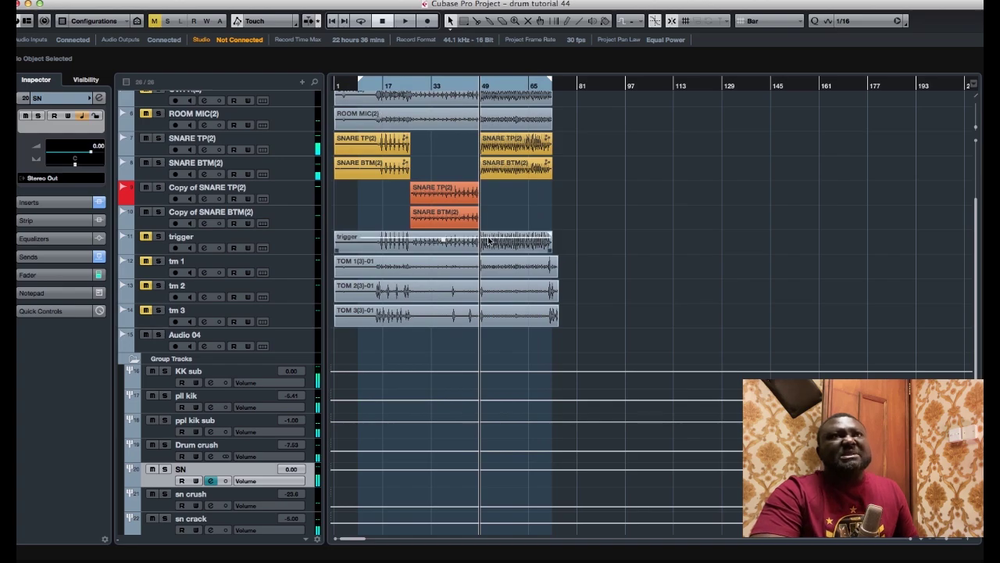
# Step: Lower the SNARE BTM(2) channel volume to -14.2 dB and check it during playback
pyautogui.click(293, 176)
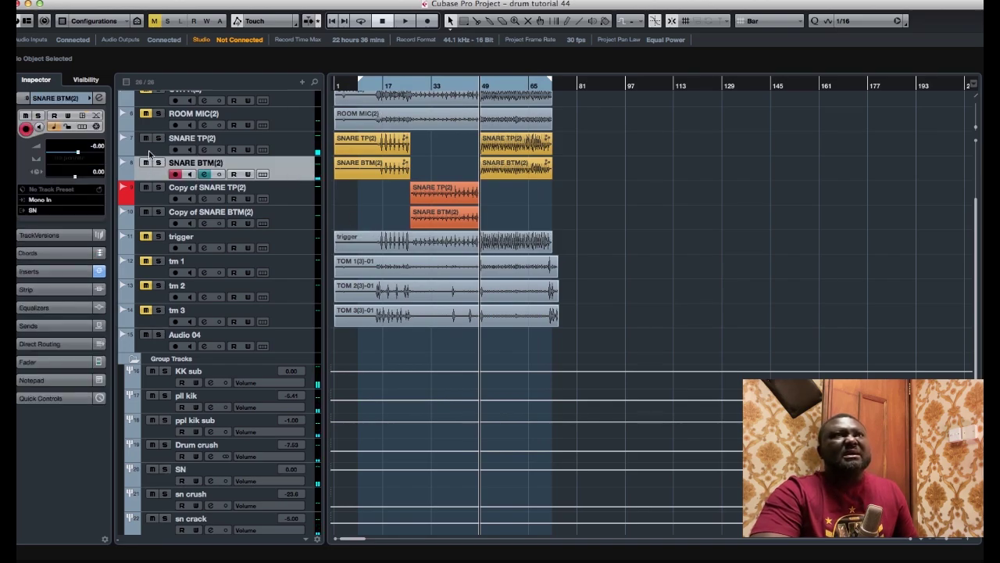
pyautogui.click(99, 100)
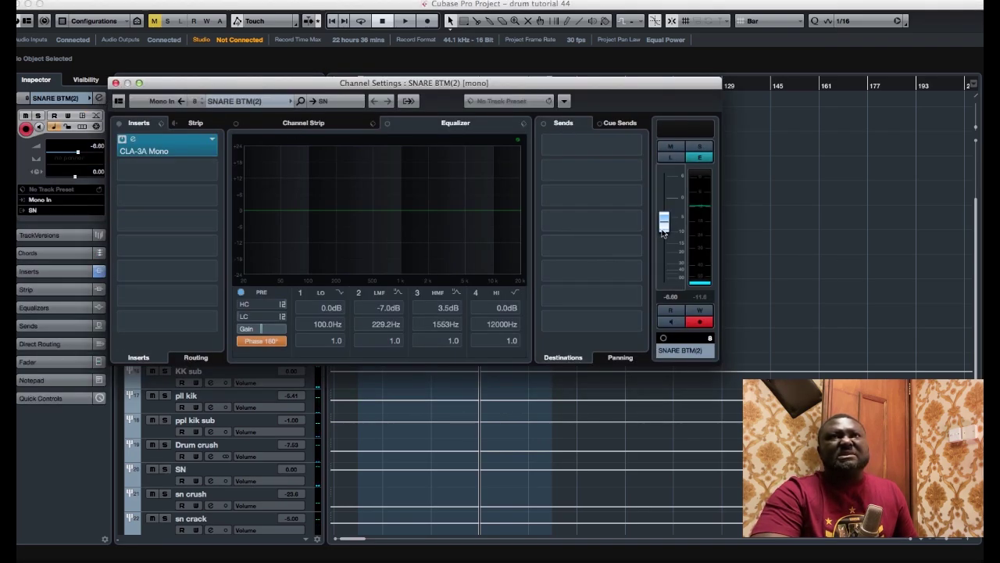
pyautogui.moveTo(663, 231); pyautogui.dragTo(666, 245)
pyautogui.press('space')
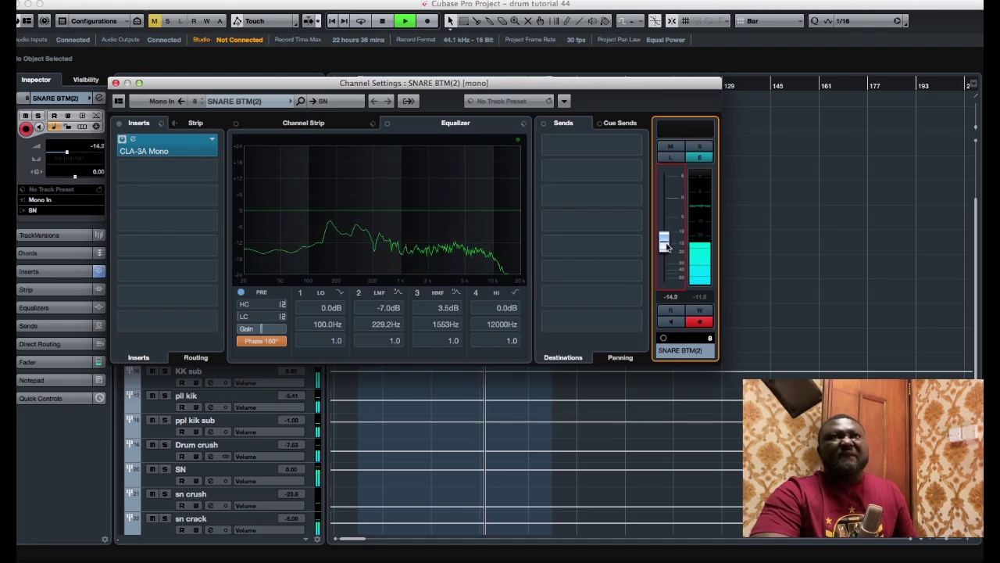
pyautogui.click(813, 258)
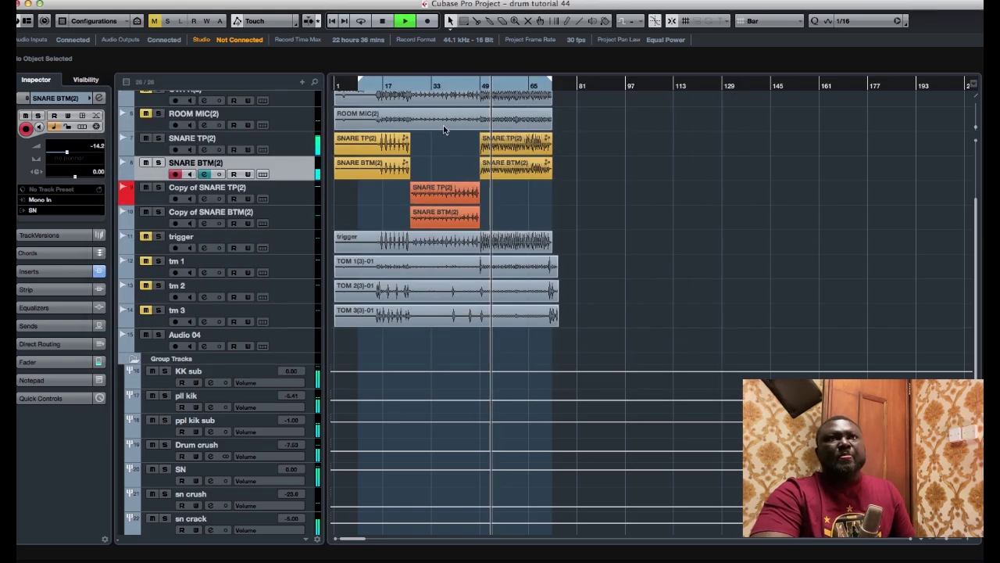
# Step: Compare the snare sound by playing the drums from about bar 31 and from about bar 54
pyautogui.click(427, 88)
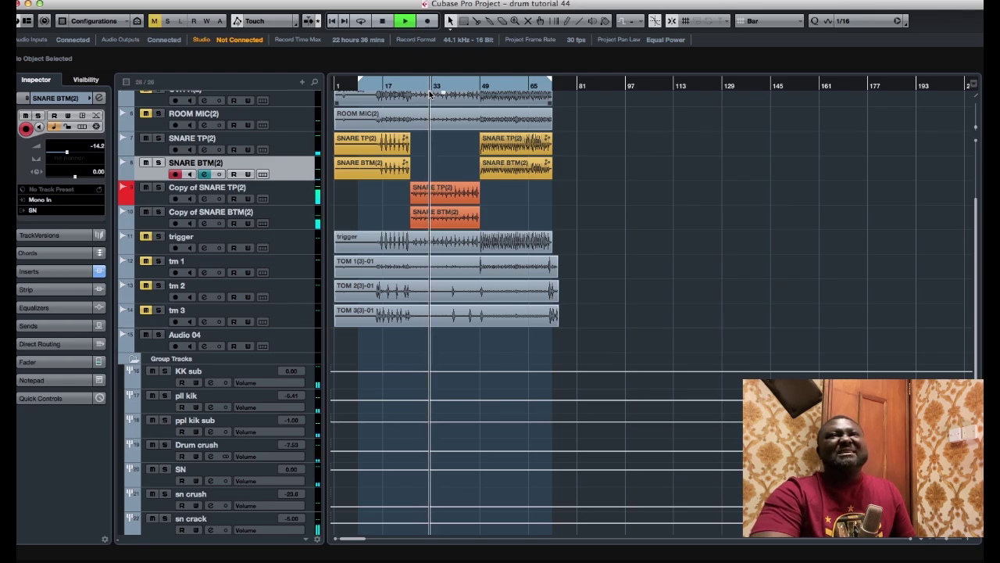
pyautogui.click(495, 87)
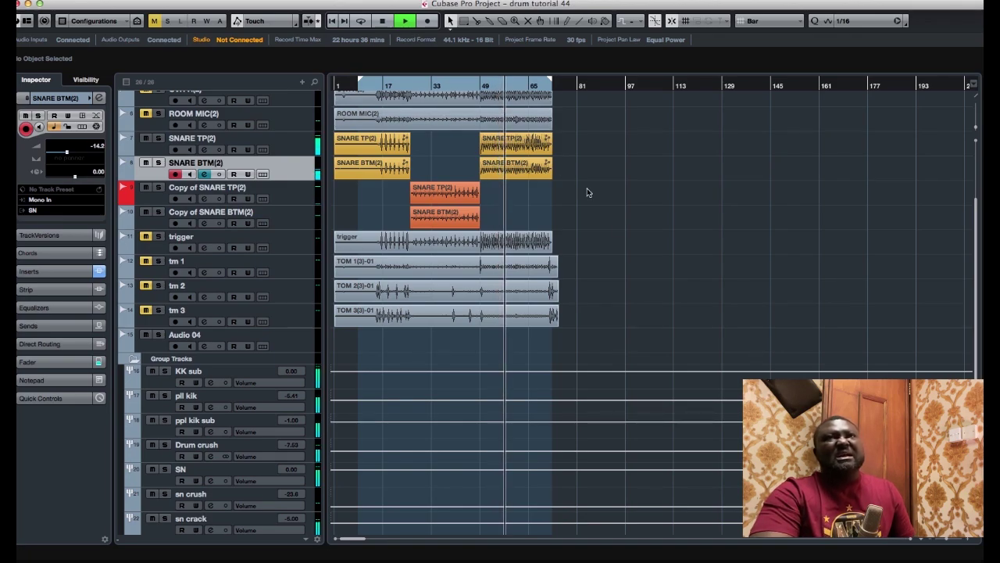
pyautogui.press('space')
pyautogui.scroll(3, 593, 226)
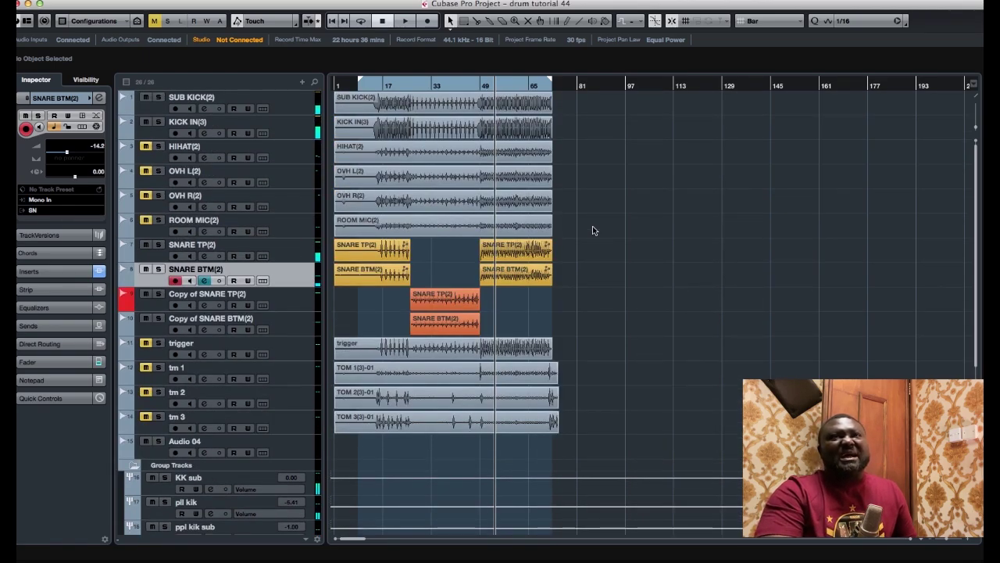
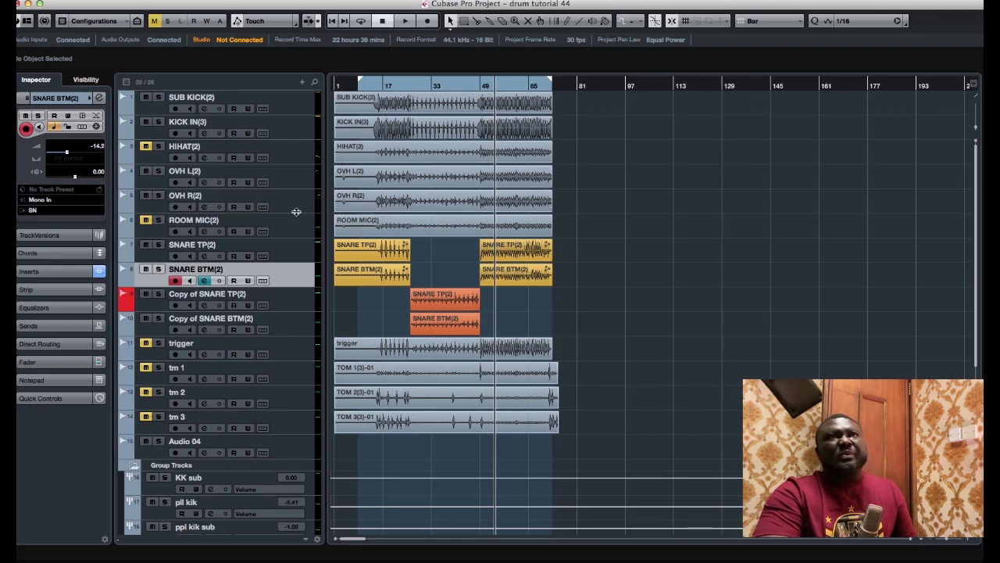
# Step: Solo the OVH L(2) and OVH R(2) overhead tracks and play them back
pyautogui.click(158, 172)
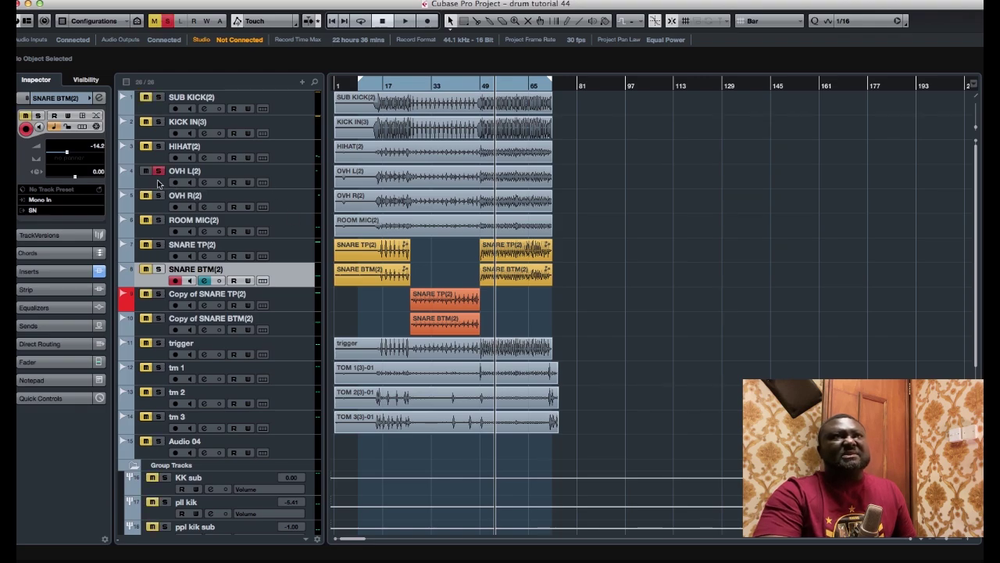
pyautogui.scroll(-8, 344, 297)
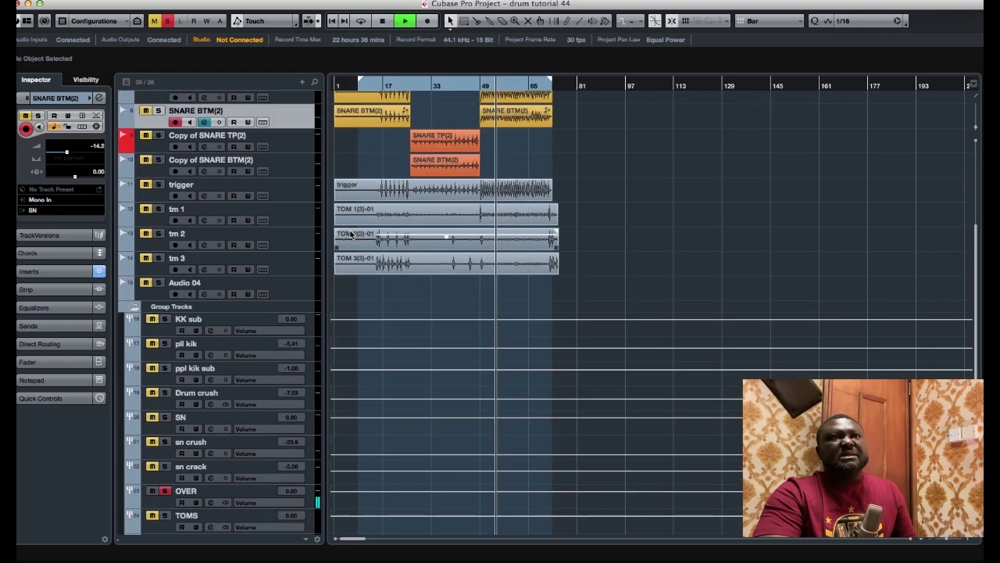
pyautogui.scroll(8, 338, 338)
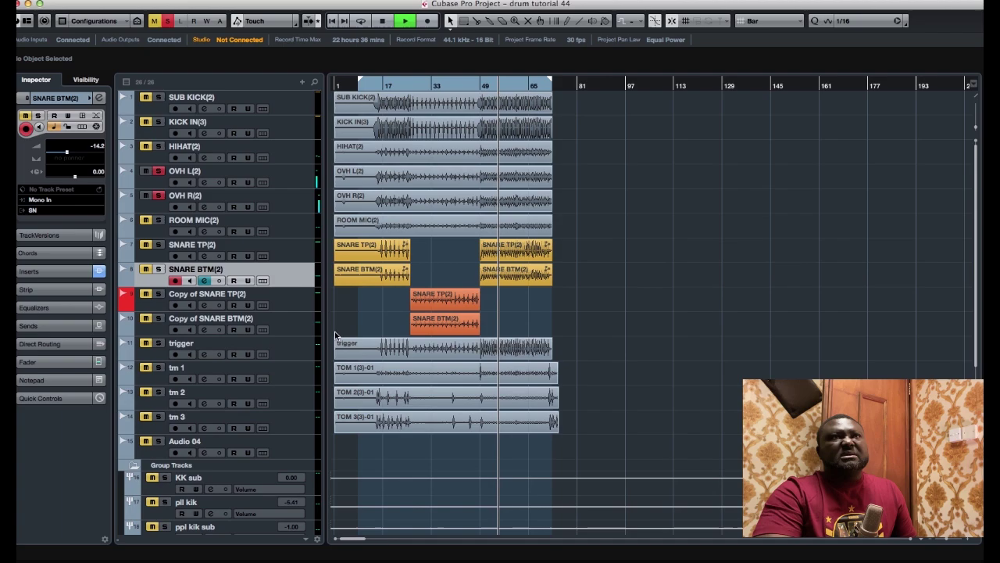
pyautogui.click(300, 183)
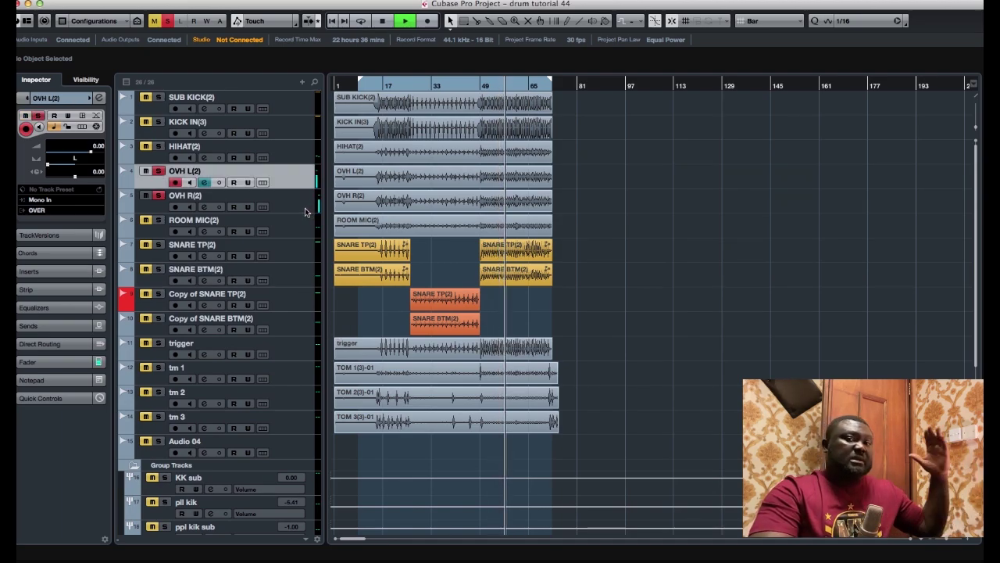
# Step: Open the OVER group's channel settings, clear of the timeline, and replay the soloed overheads from about bar 60
pyautogui.scroll(-5, 343, 320)
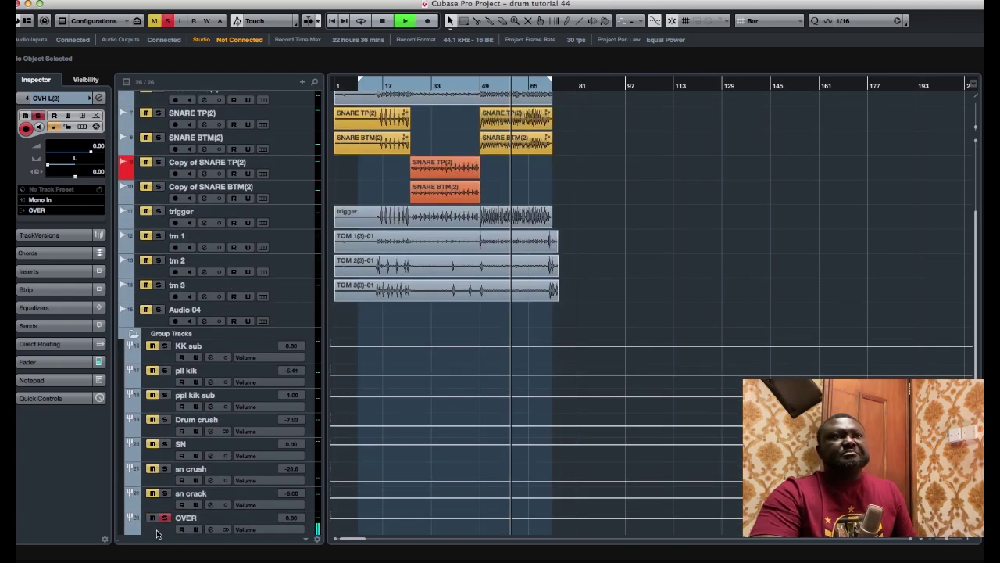
pyautogui.click(156, 534)
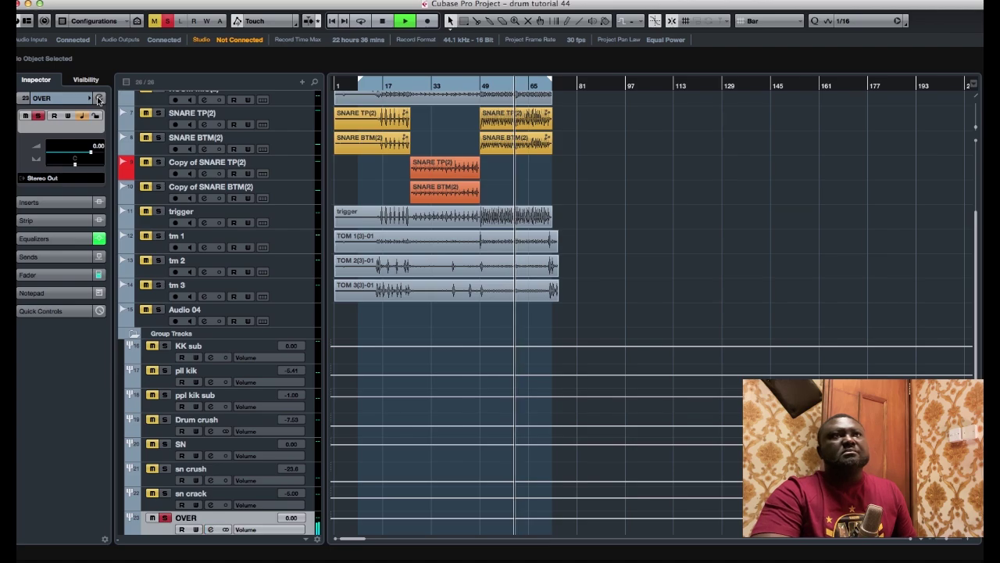
pyautogui.click(99, 98)
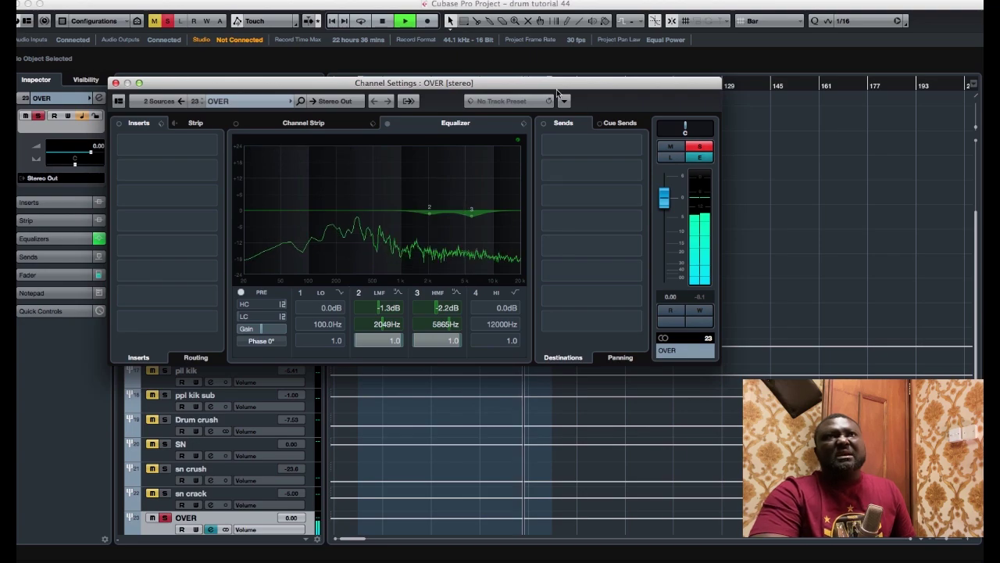
pyautogui.moveTo(560, 88); pyautogui.dragTo(675, 339)
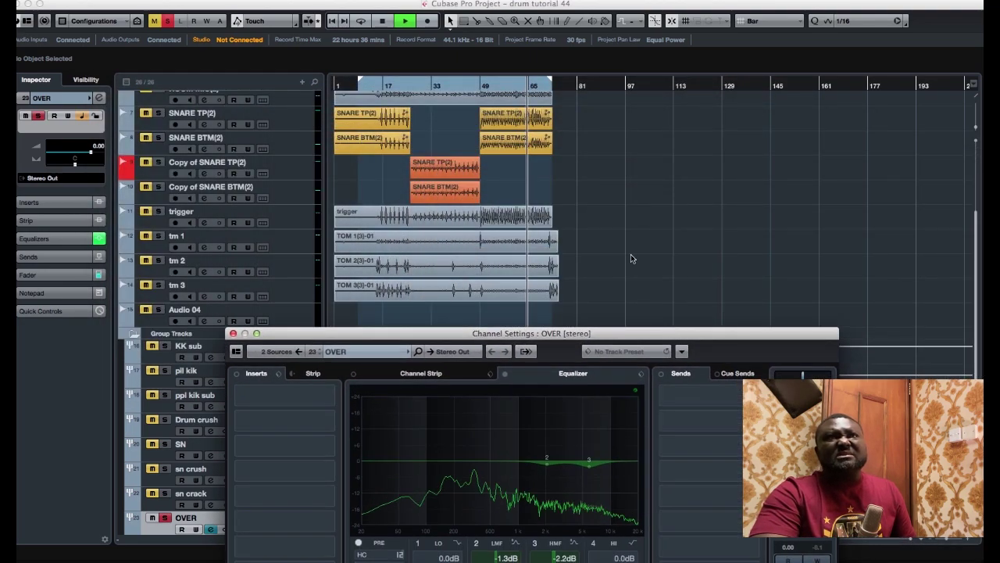
pyautogui.click(513, 88)
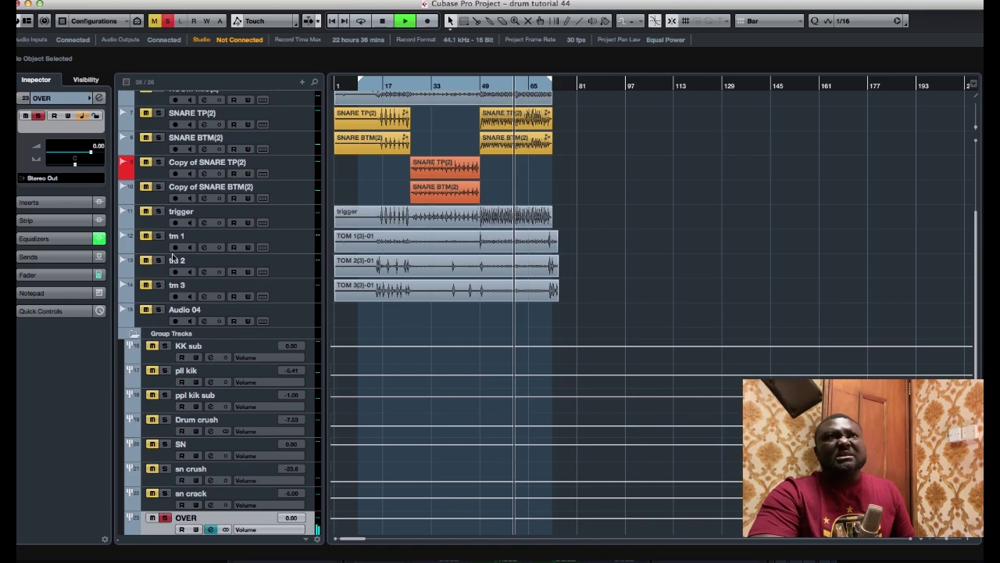
pyautogui.click(99, 97)
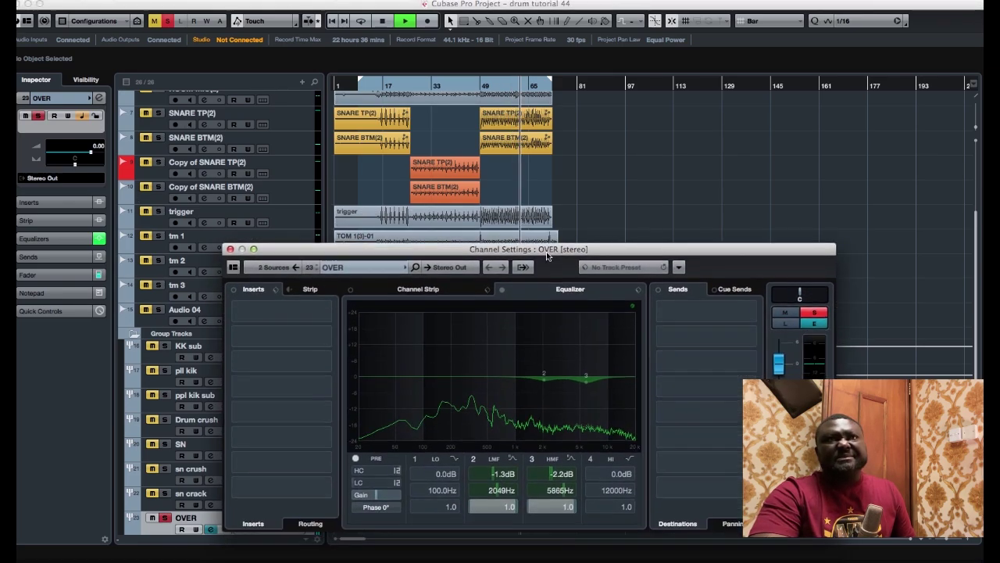
# Step: Set the OVER group's second EQ band to -3.9 dB at 2173 Hz, and add a low cut, checking it during playback
pyautogui.moveTo(544, 382)
pyautogui.mouseDown()
pyautogui.moveTo(544, 344)
pyautogui.moveTo(547, 388)
pyautogui.mouseUp()
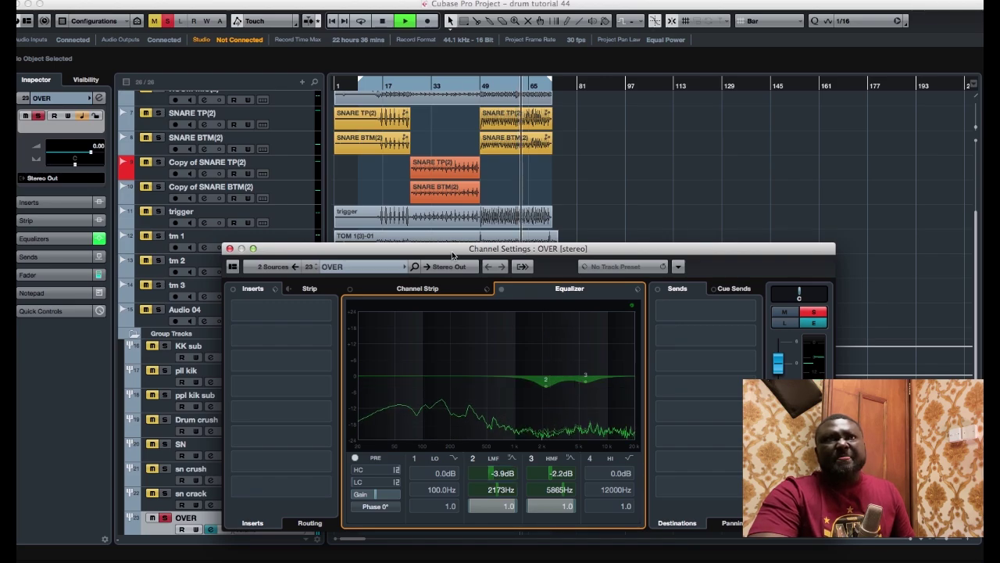
pyautogui.moveTo(451, 251); pyautogui.dragTo(432, 149)
pyautogui.press('space')
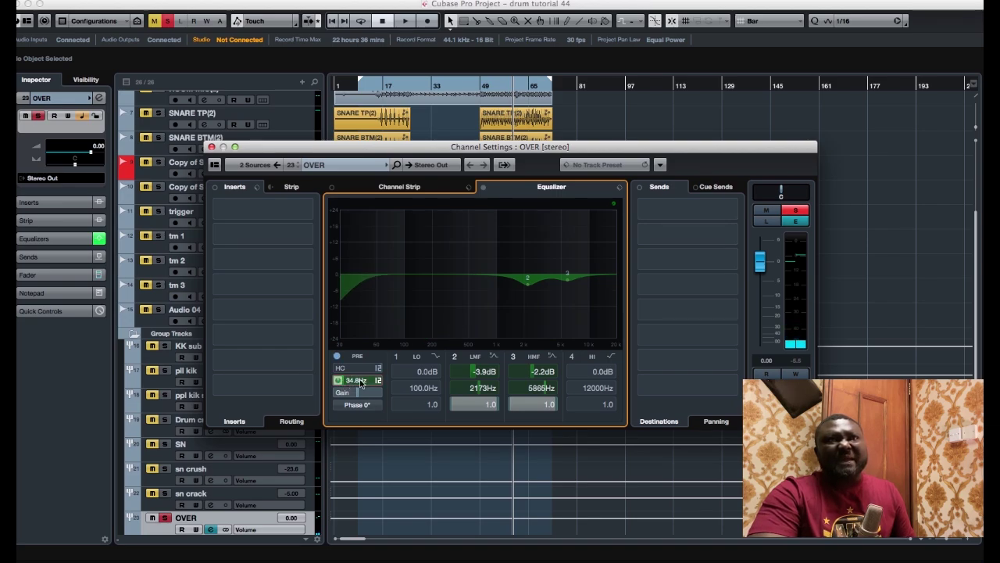
pyautogui.scroll(10, 360, 382)
pyautogui.press('space')
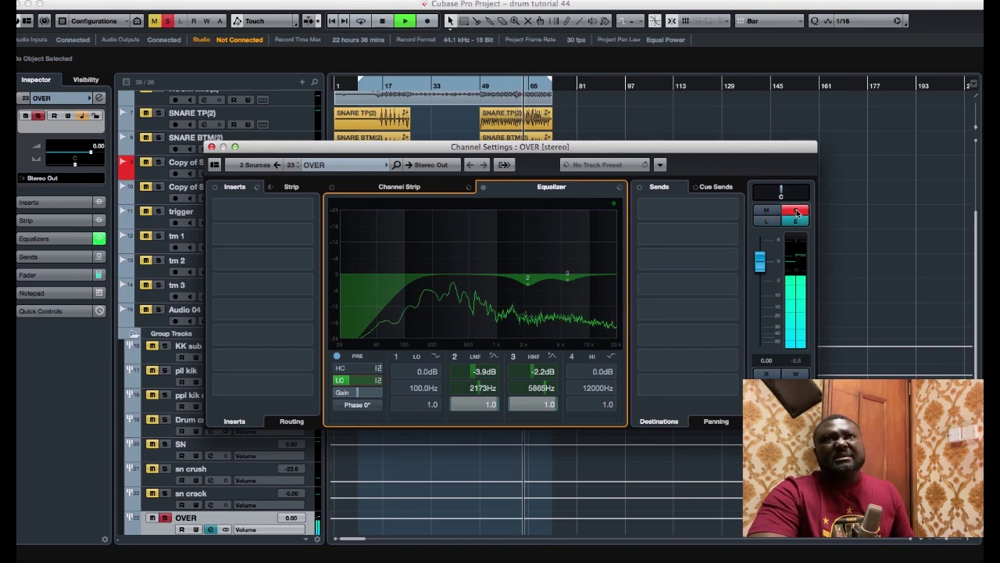
pyautogui.press('space')
# Step: Insert CLA-3A Stereo on OVER with gain about 5, peak reduction 0 and analog off, and lower the group's volume to -0.39 dB
pyautogui.click(260, 211)
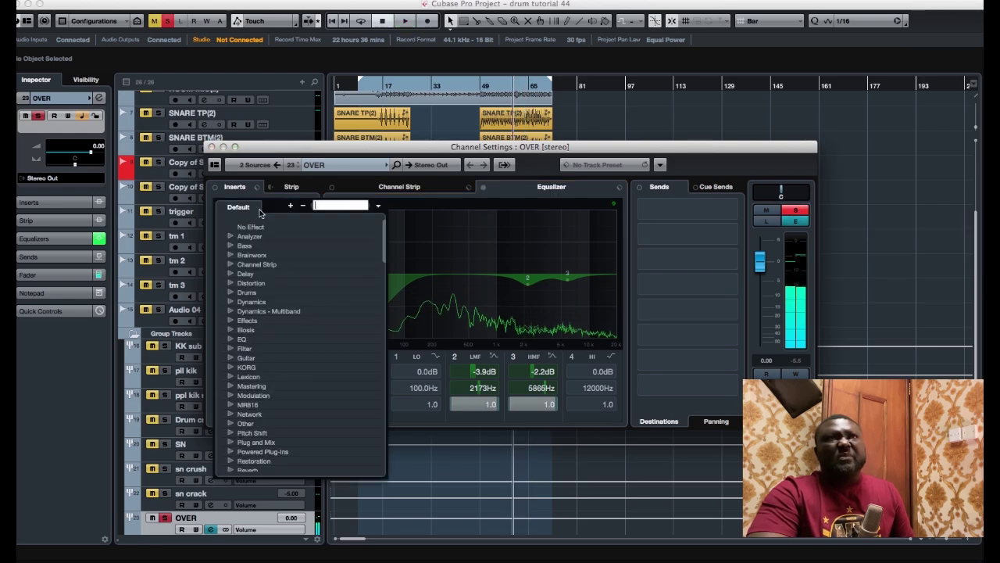
pyautogui.write('3')
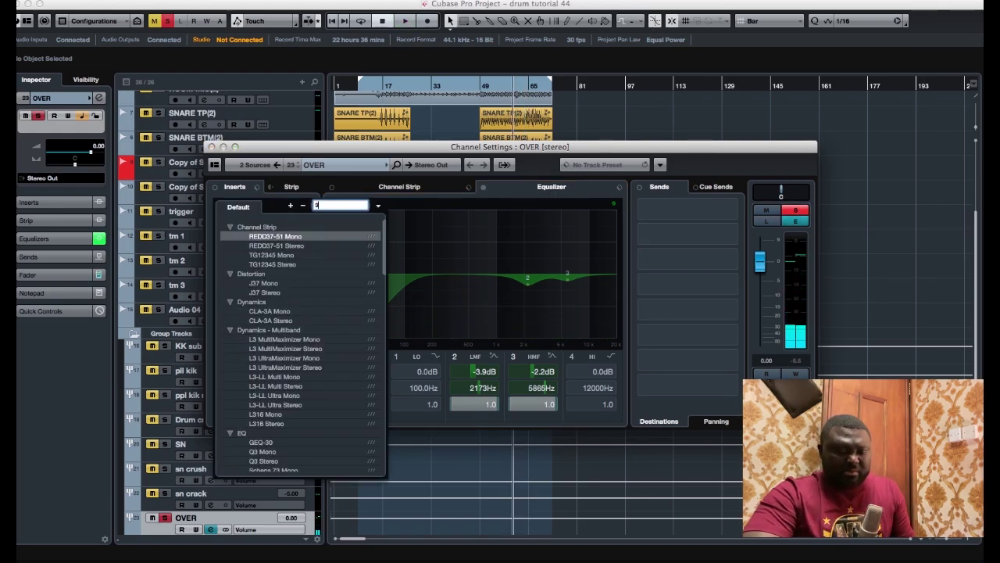
pyautogui.write('a')
pyautogui.click(306, 243)
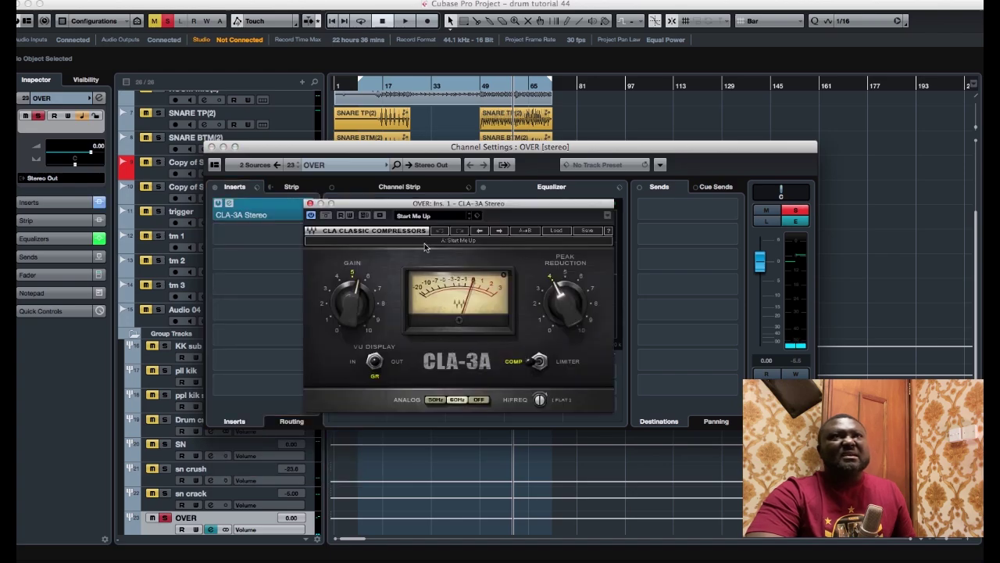
pyautogui.moveTo(341, 293); pyautogui.dragTo(341, 305)
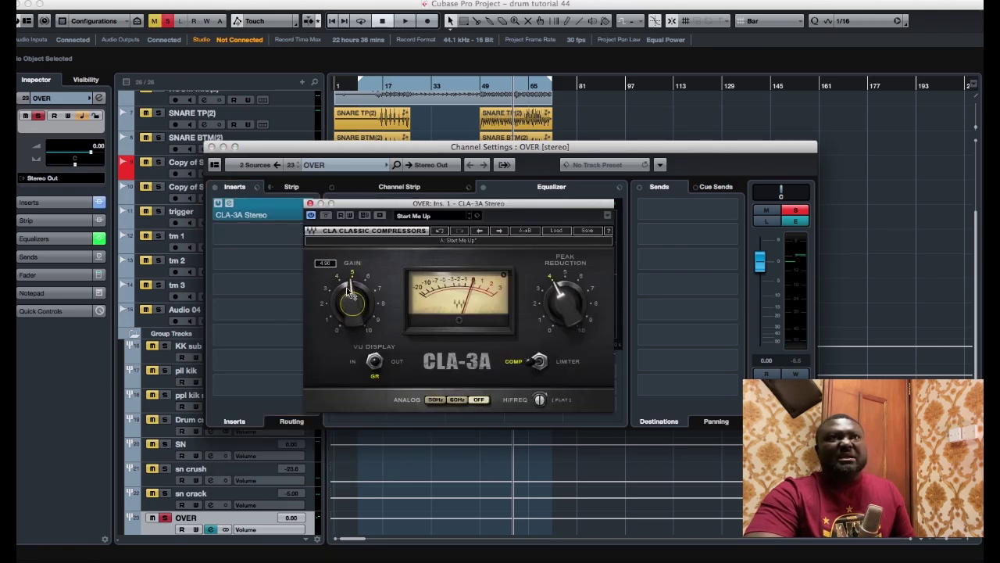
pyautogui.moveTo(568, 300); pyautogui.dragTo(564, 294)
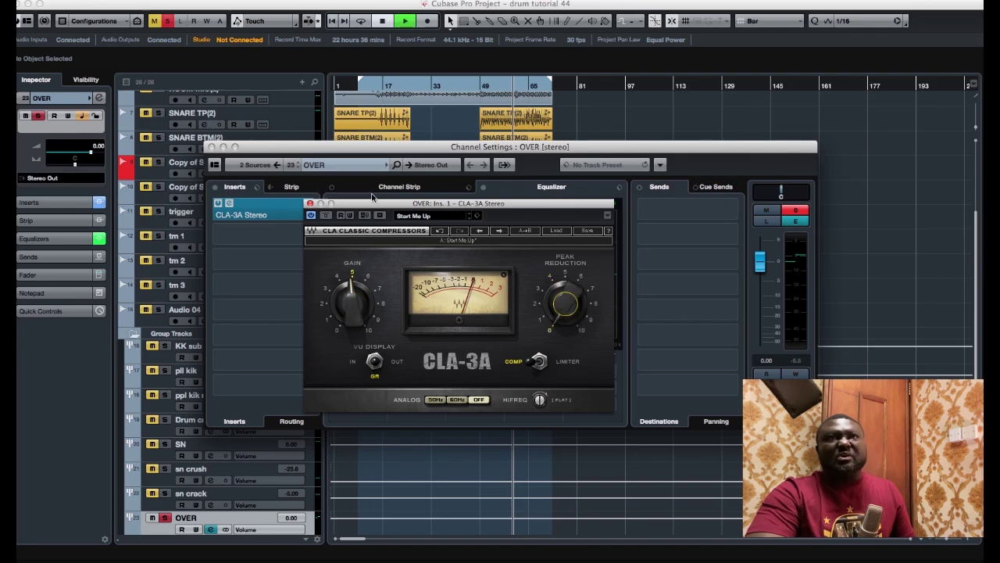
pyautogui.click(311, 203)
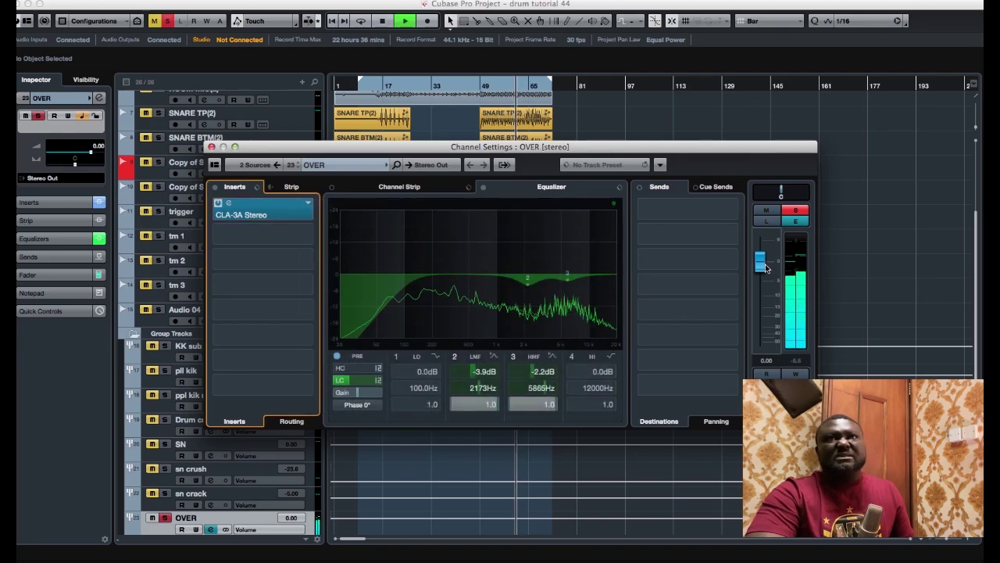
pyautogui.scroll(-2, 766, 268)
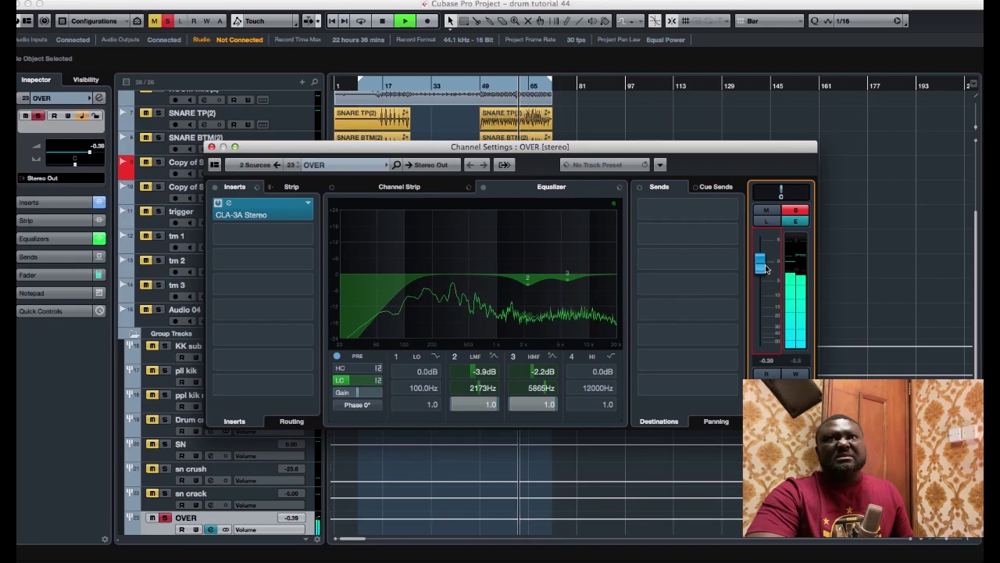
pyautogui.press('space')
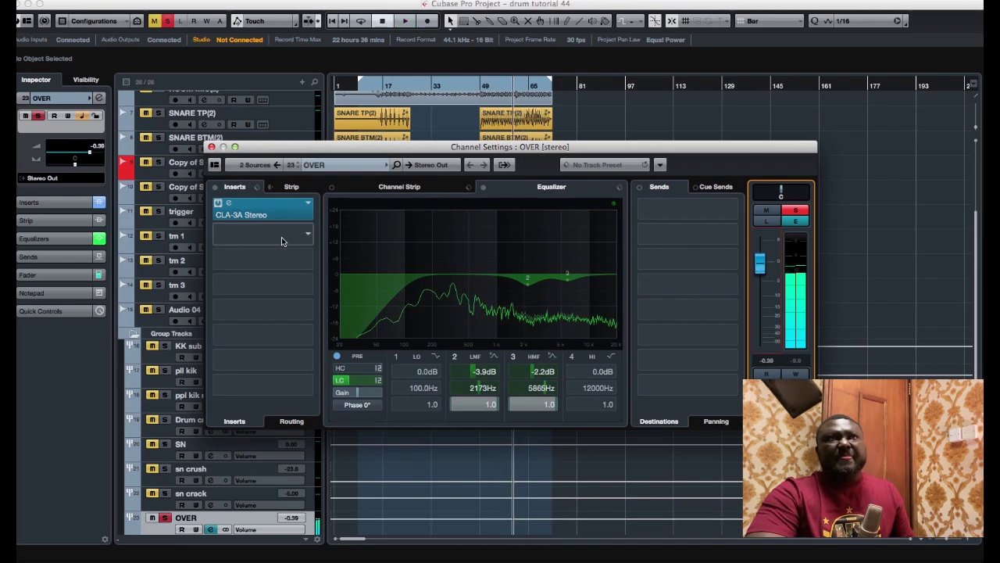
# Step: Add UAD UA 1176LN Legacy to the OVER group's second insert slot and audition it on the soloed overheads
pyautogui.click(282, 238)
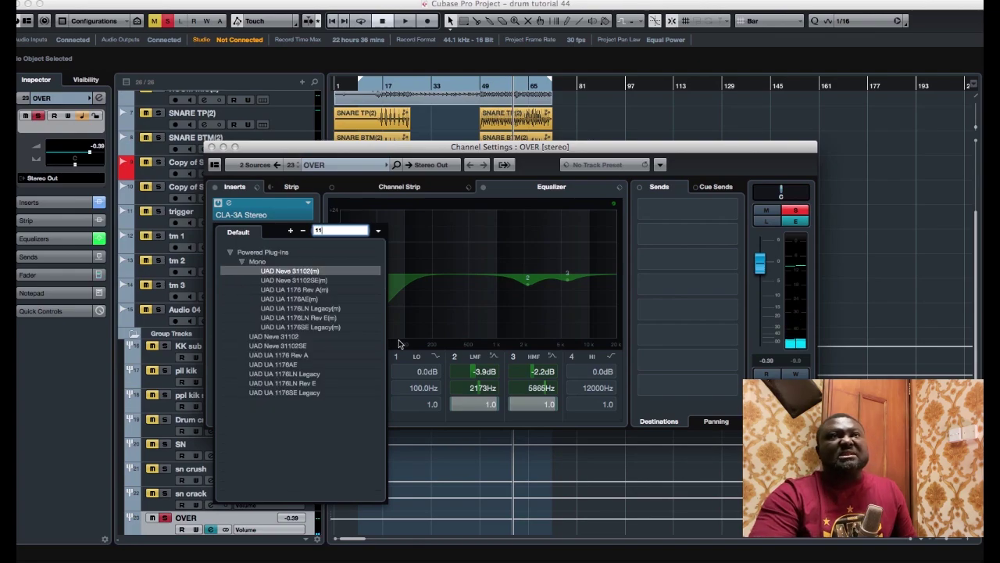
pyautogui.click(309, 373)
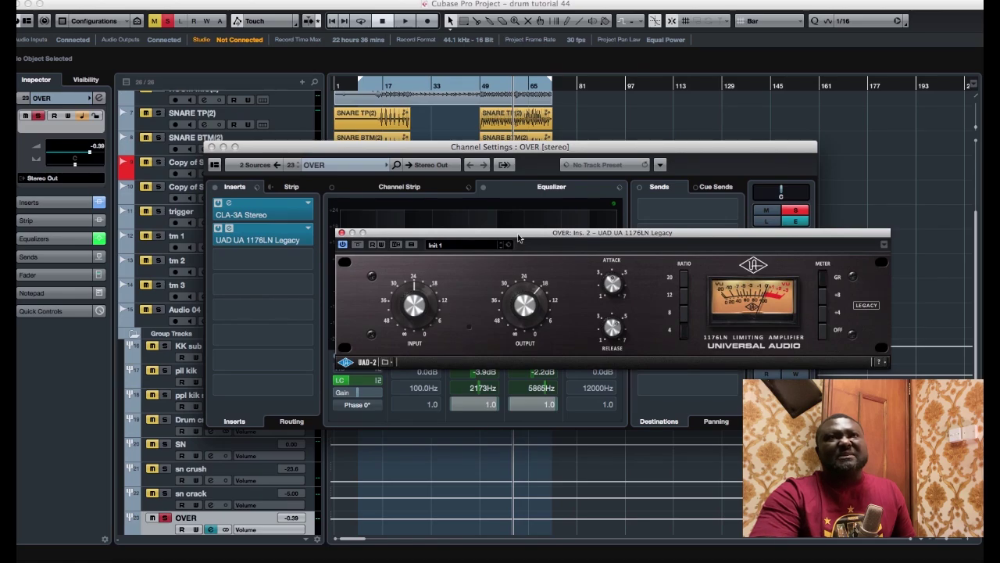
pyautogui.moveTo(519, 235); pyautogui.dragTo(401, 168)
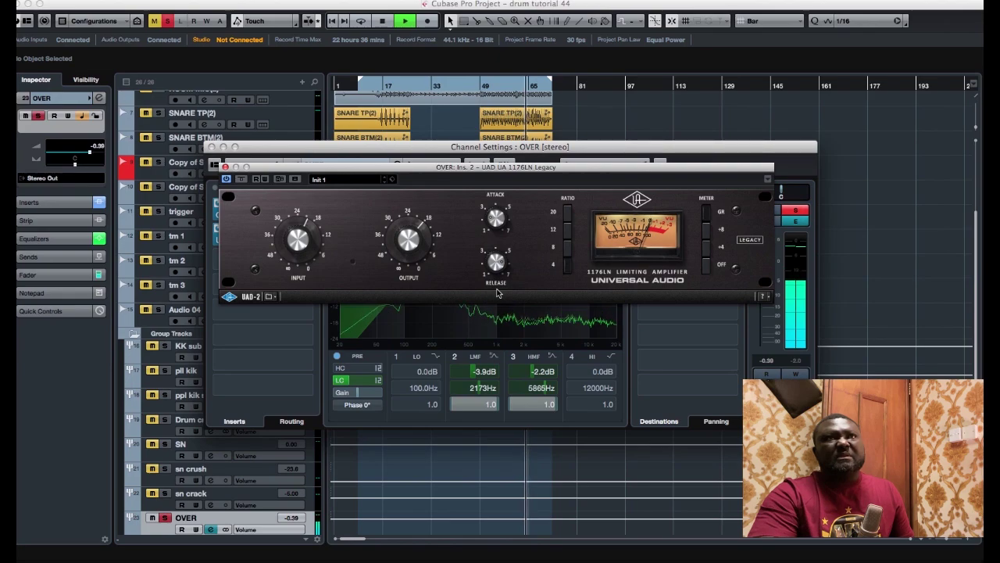
pyautogui.click(226, 166)
pyautogui.press('space')
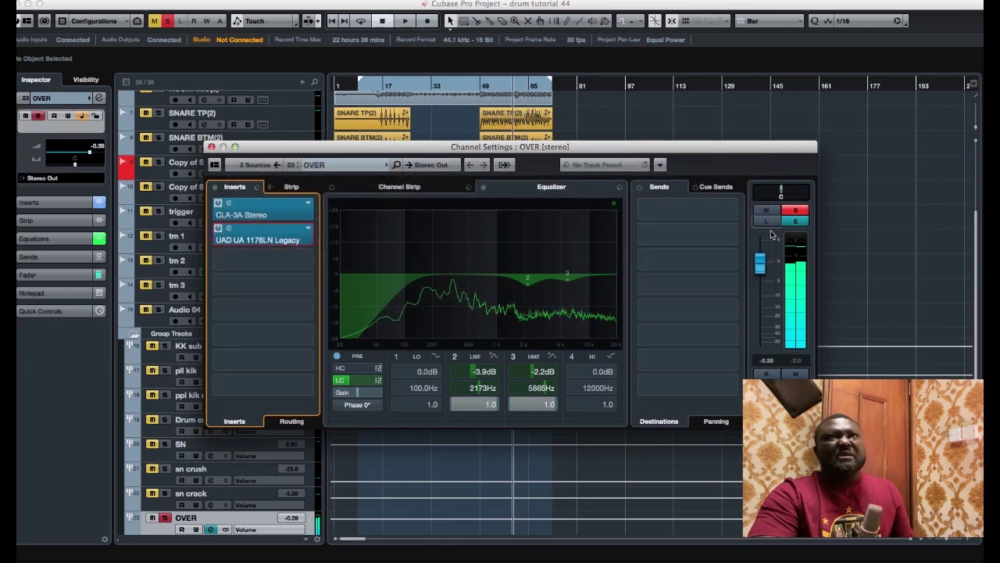
# Step: Unsolo the OVER group and lower its volume to -5.20 dB while playing the full drum mix
pyautogui.click(796, 210)
pyautogui.moveTo(762, 264); pyautogui.dragTo(767, 279)
pyautogui.press('space')
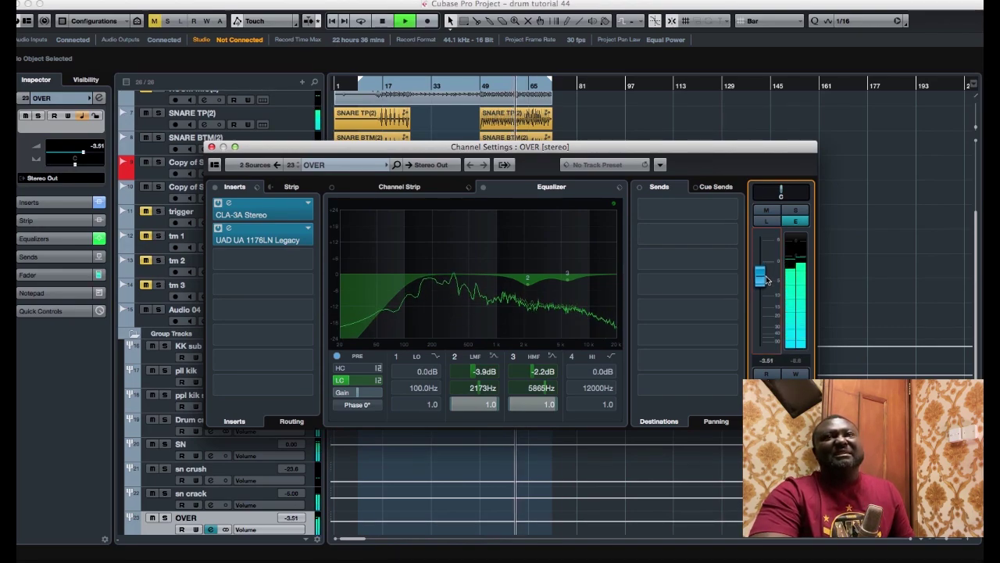
pyautogui.moveTo(764, 283); pyautogui.dragTo(763, 281)
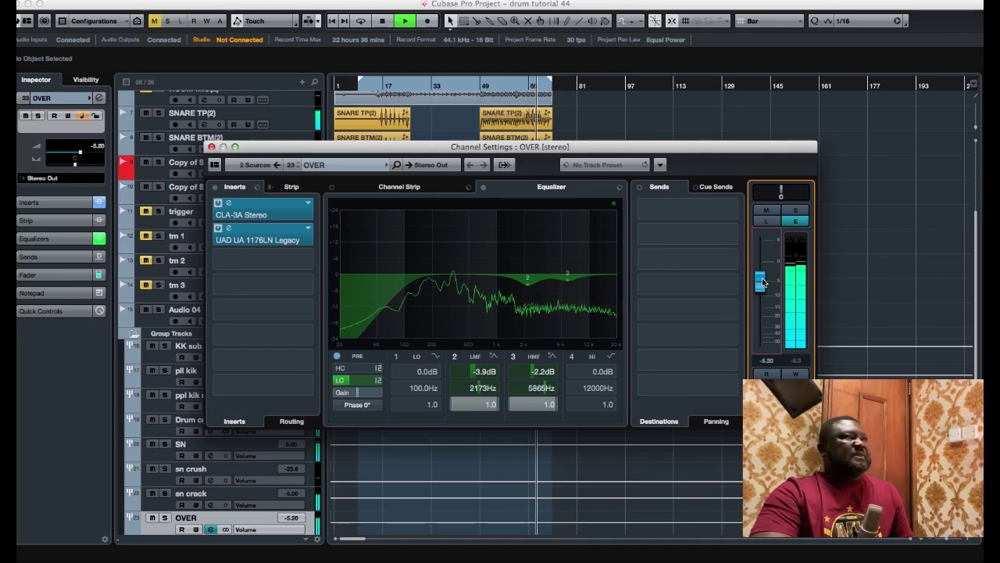
pyautogui.press('space')
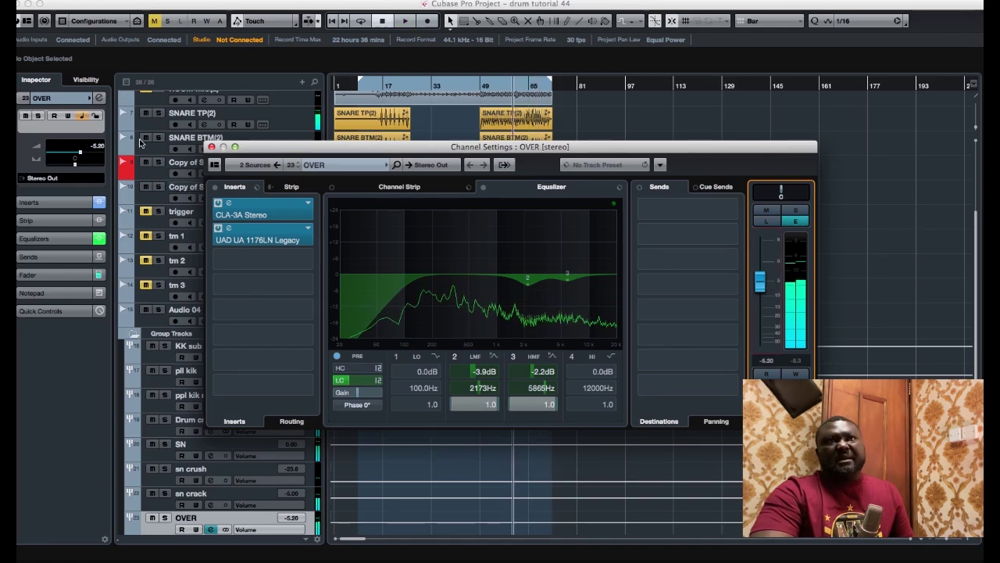
# Step: Close the OVER channel settings and play the full drum mix from about bar 27
pyautogui.click(212, 147)
pyautogui.moveTo(420, 84); pyautogui.dragTo(414, 91)
pyautogui.press('space')
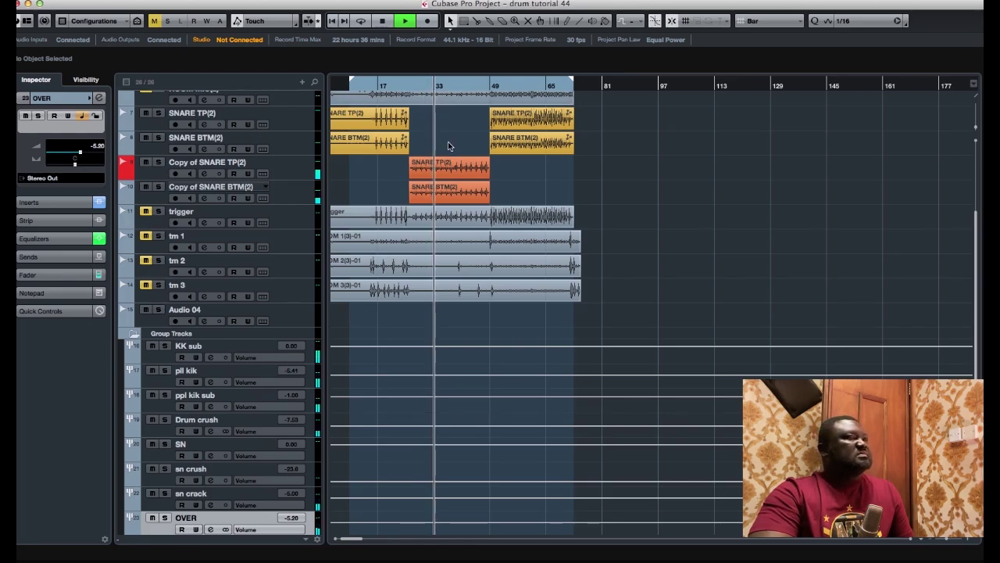
pyautogui.press('space')
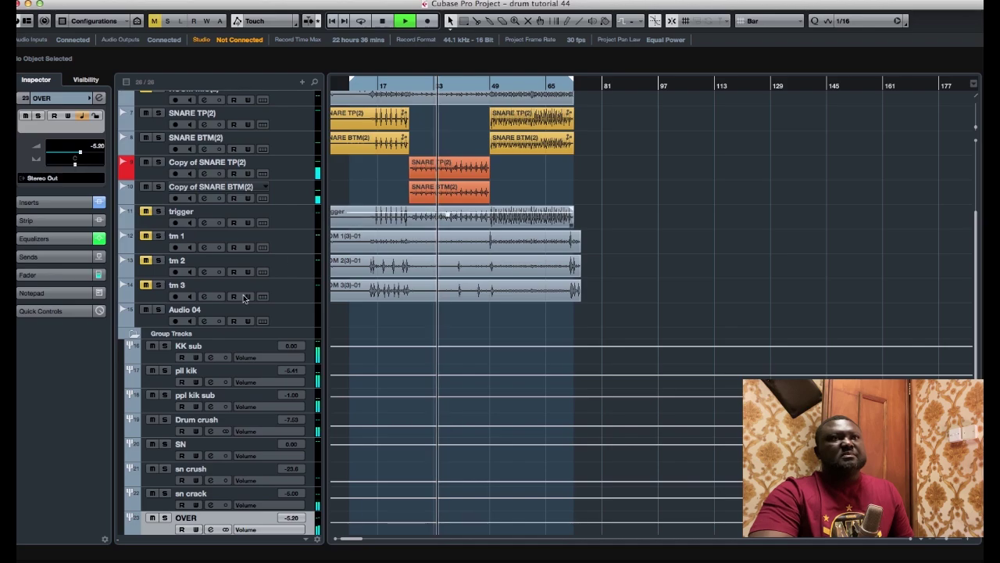
# Step: Compare the OVER group at 180° and 0° phase during playback, ending at 0°, and close its channel settings
pyautogui.click(100, 99)
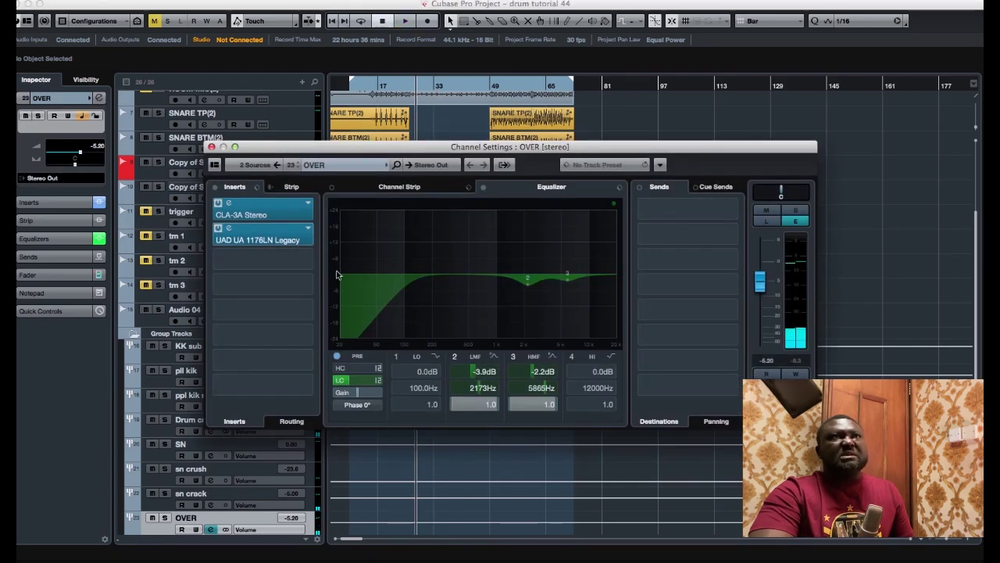
pyautogui.click(369, 406)
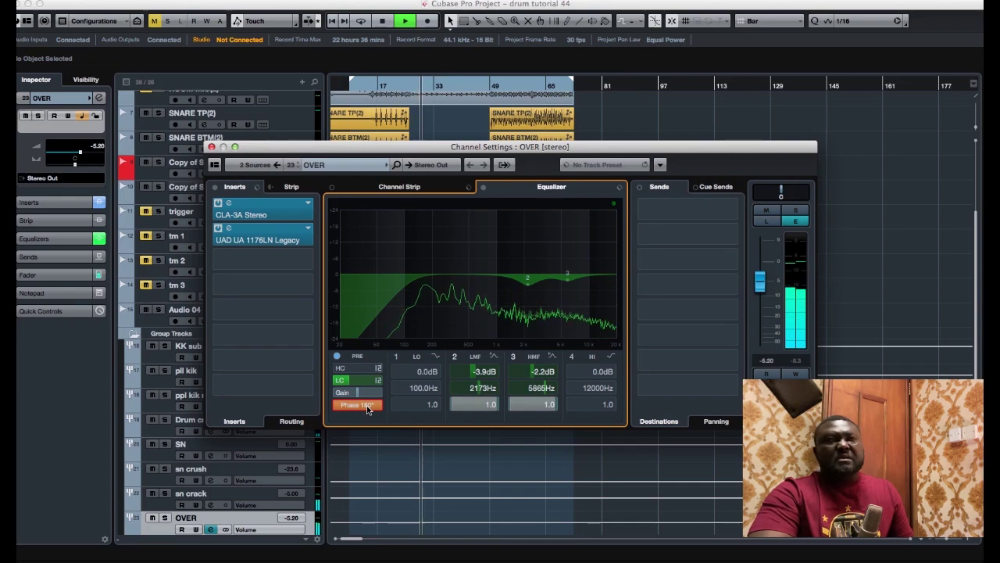
pyautogui.click(367, 406)
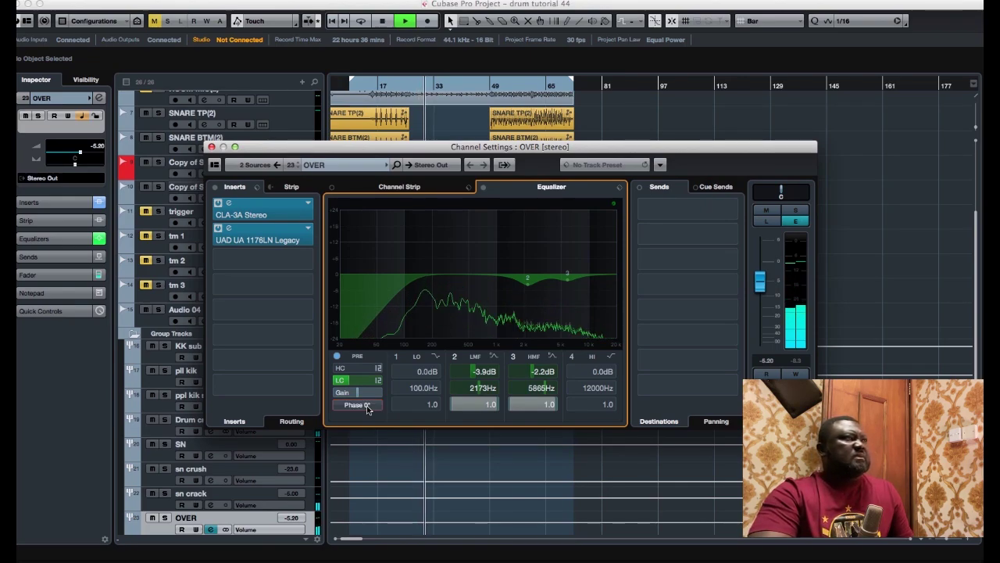
pyautogui.click(367, 406)
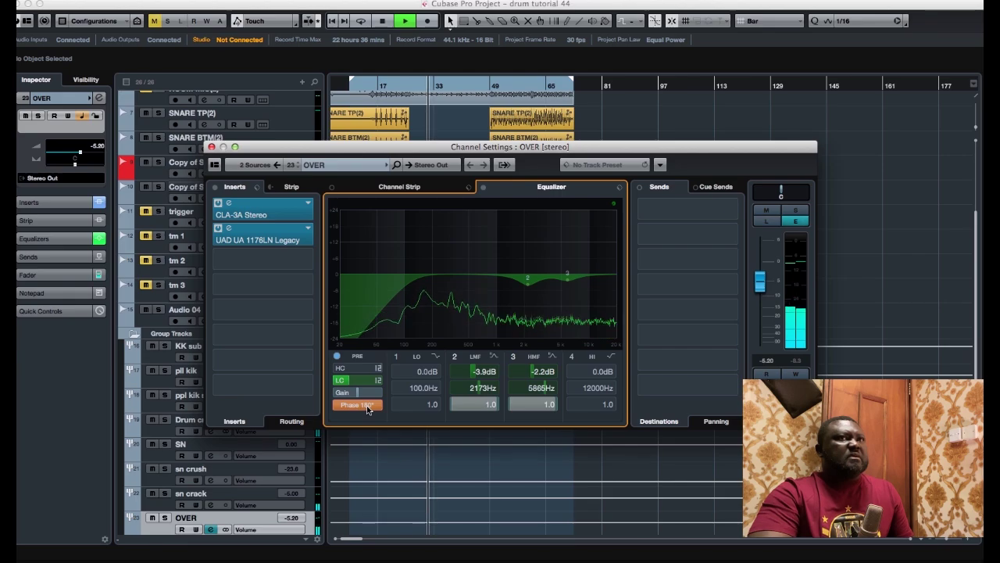
pyautogui.click(367, 406)
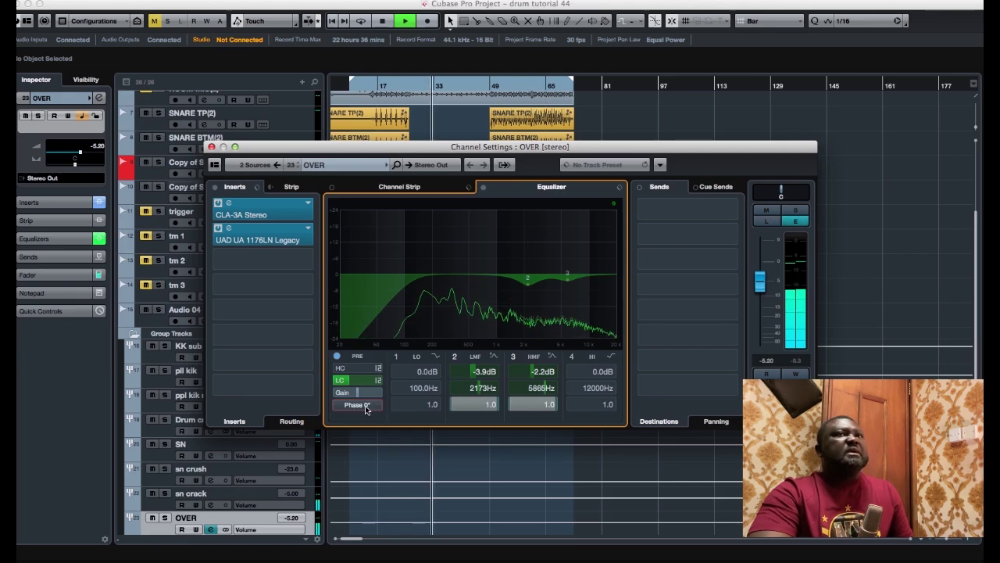
pyautogui.click(211, 147)
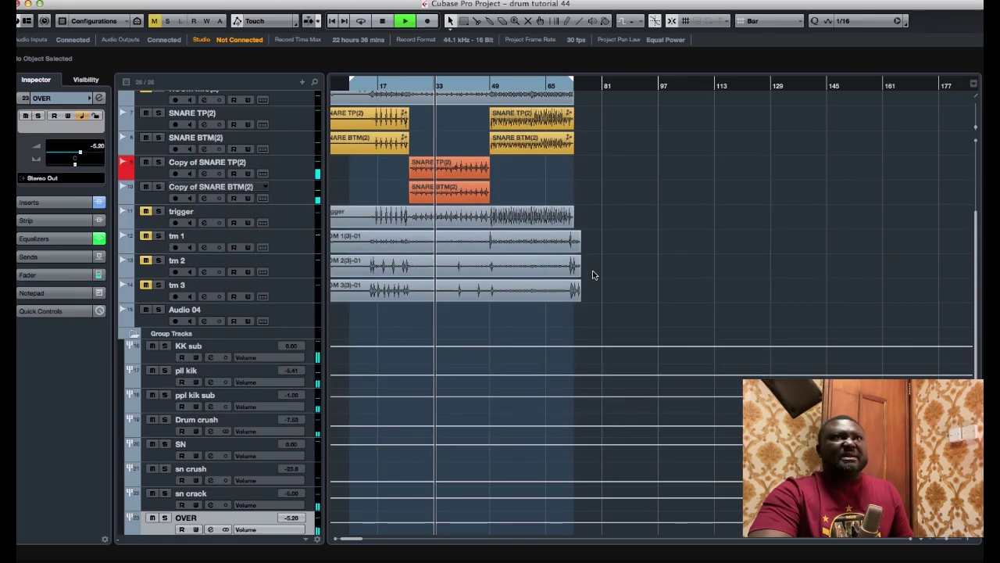
pyautogui.press('space')
# Step: Solo the HIHAT(2) track, play it from about bar 17, and set its volume to -4.34 dB and pan to L30
pyautogui.scroll(5, 588, 286)
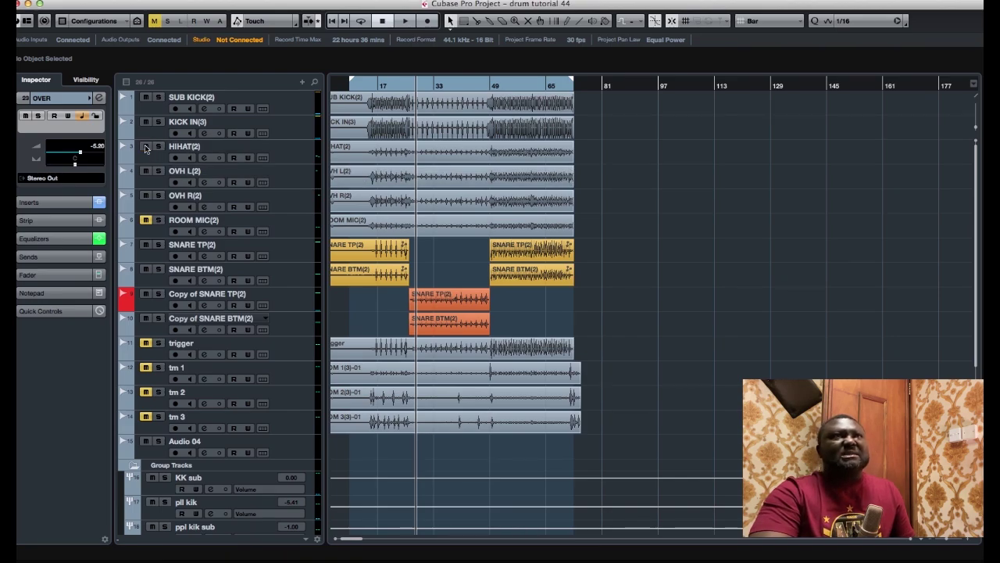
pyautogui.click(299, 153)
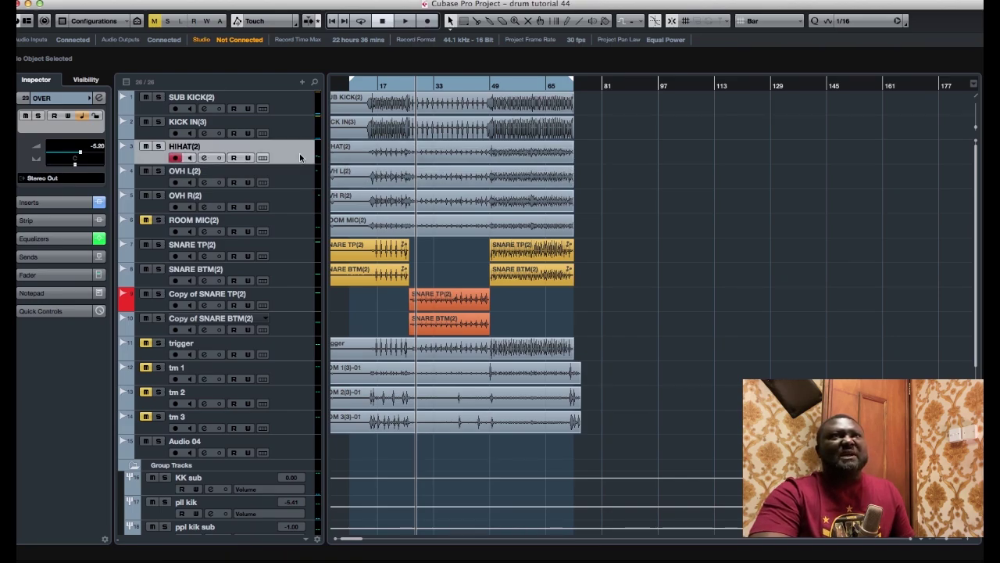
pyautogui.click(376, 87)
pyautogui.press('space')
pyautogui.click(158, 146)
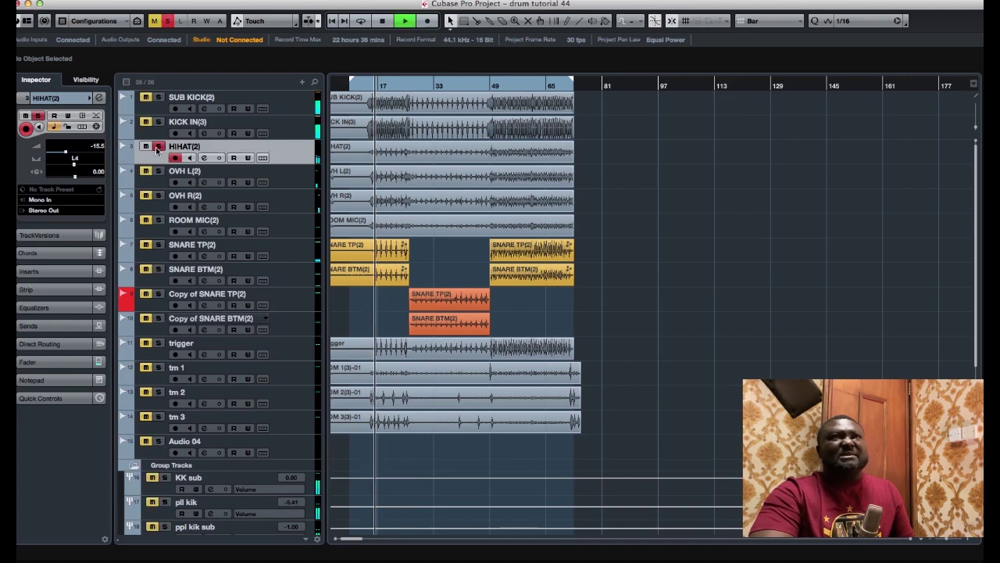
pyautogui.moveTo(68, 153); pyautogui.dragTo(88, 185)
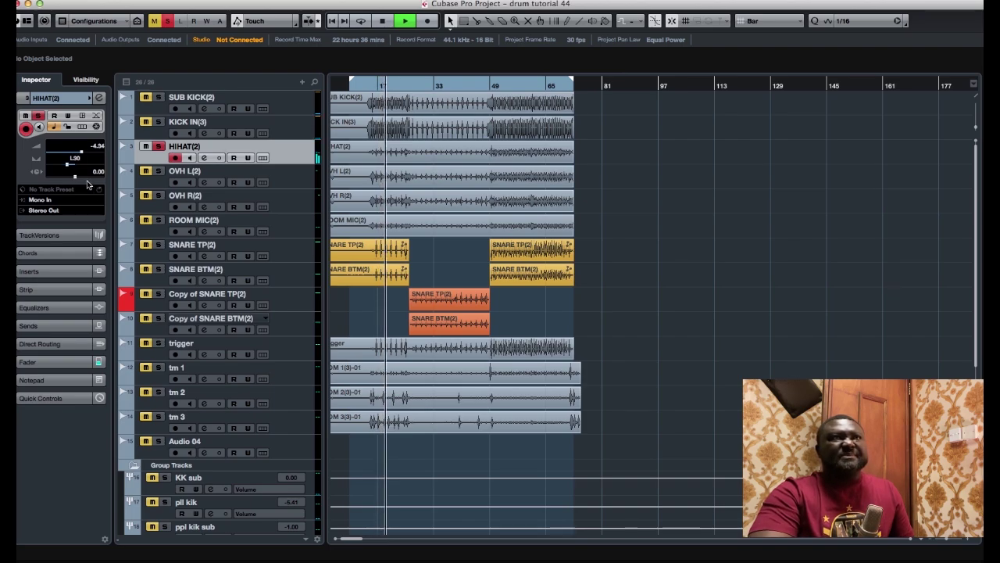
# Step: Enable a low cut on the HIHAT(2) channel and tune it by ear to roll off the lows below roughly 200 Hz
pyautogui.click(204, 158)
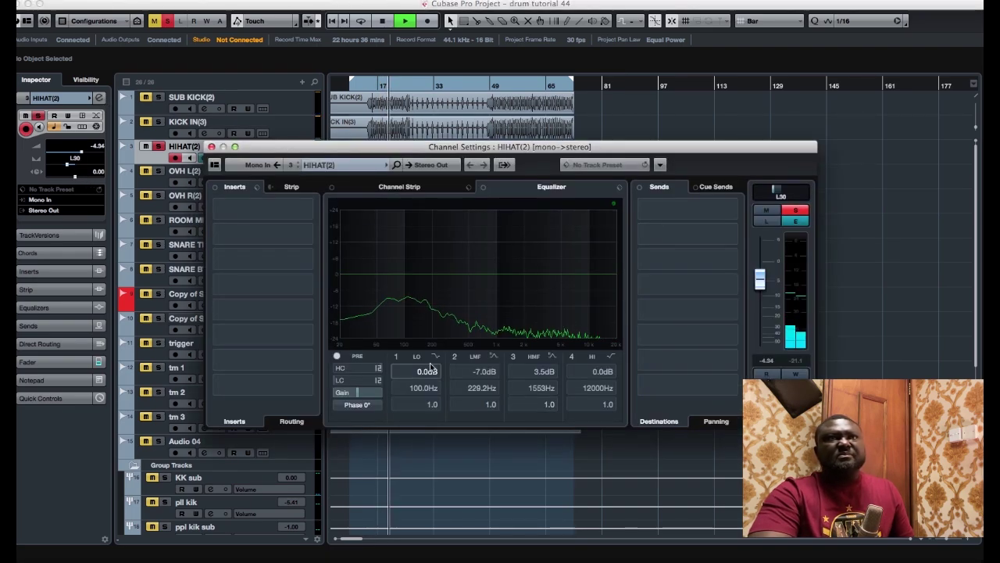
pyautogui.click(358, 380)
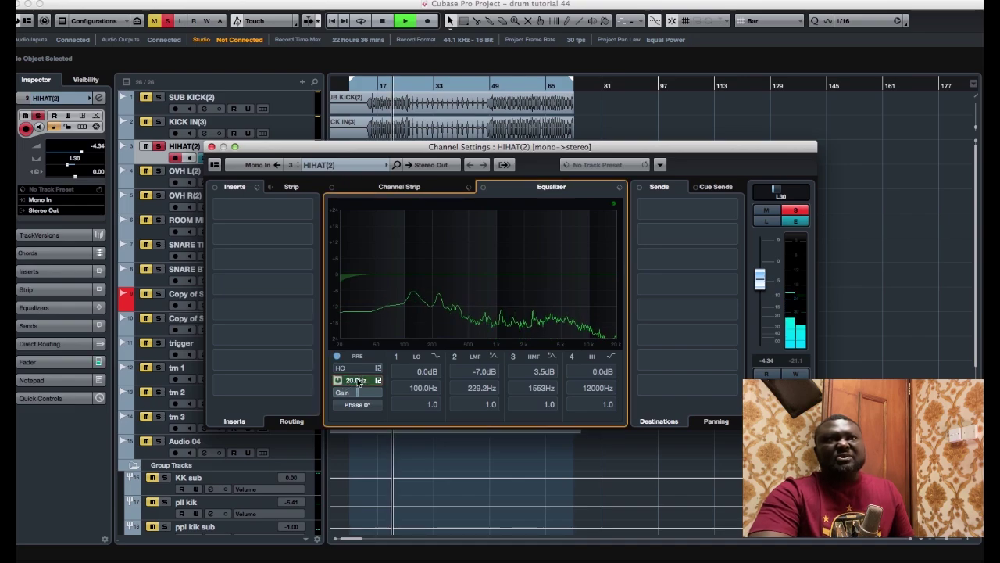
pyautogui.moveTo(357, 381); pyautogui.dragTo(372, 383)
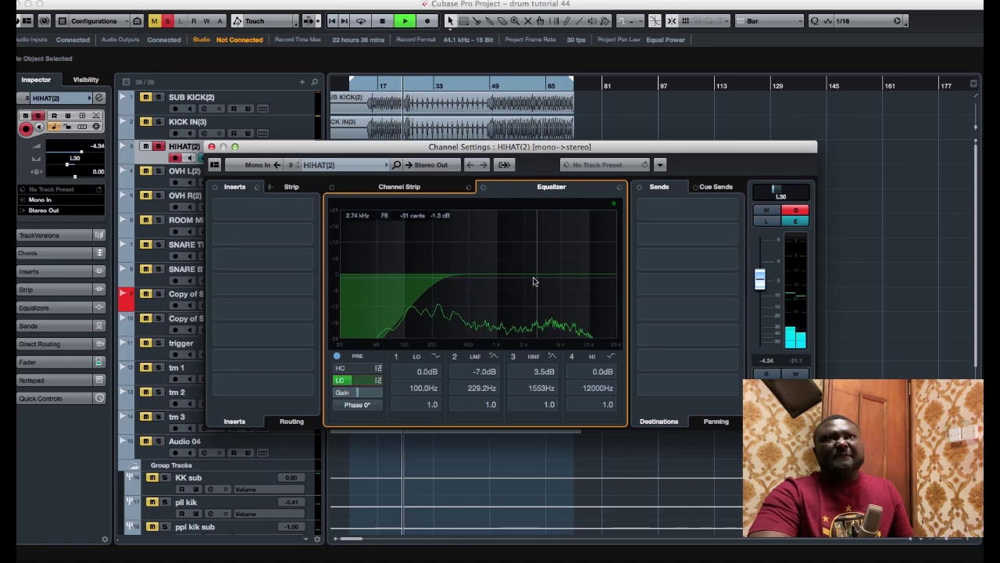
pyautogui.moveTo(362, 381)
pyautogui.mouseDown()
pyautogui.moveTo(374, 380)
pyautogui.moveTo(354, 381)
pyautogui.mouseUp()
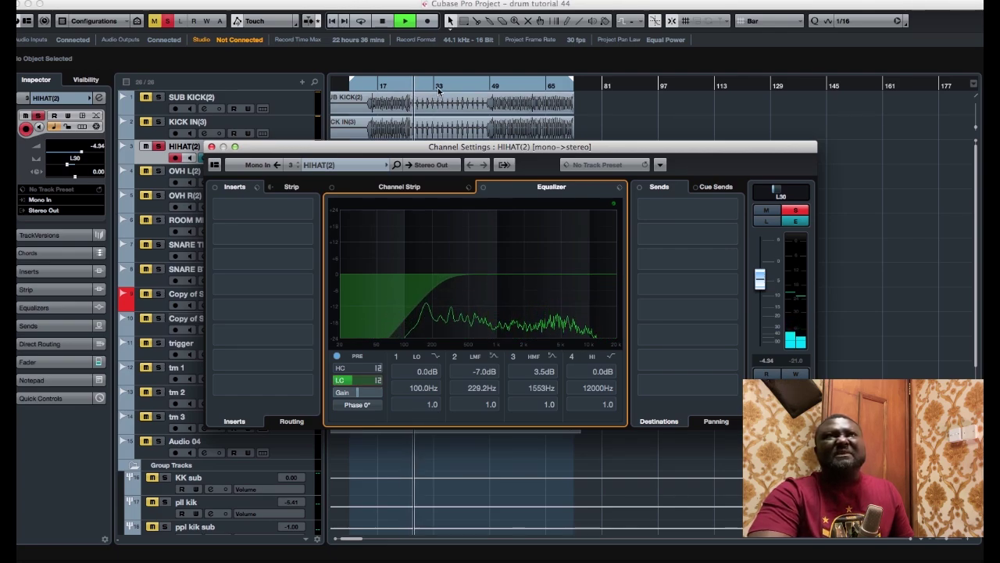
# Step: Unsolo HIHAT(2) and lower its volume to -7.15 dB against the full drum mix
pyautogui.click(796, 211)
pyautogui.moveTo(759, 283); pyautogui.dragTo(760, 293)
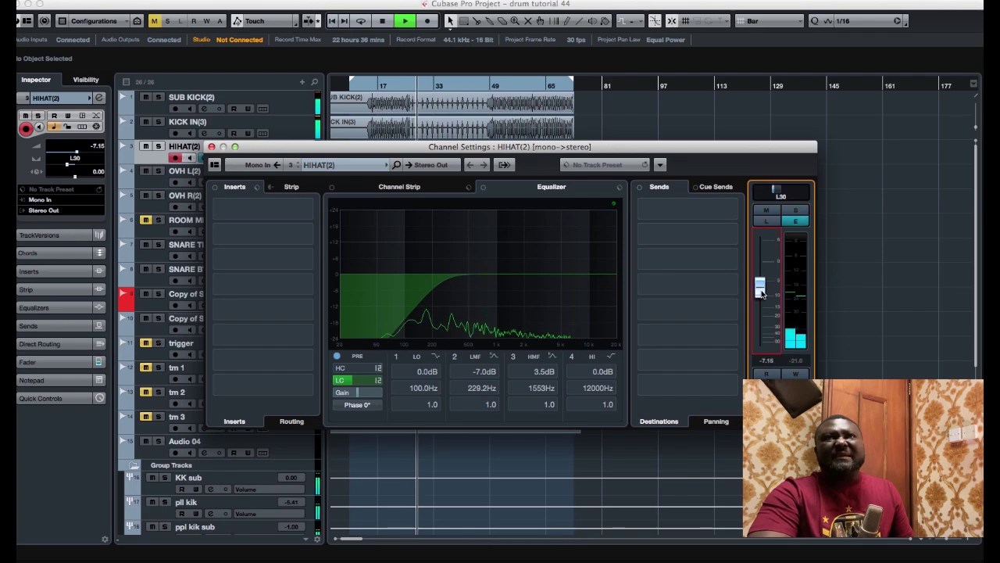
# Step: Play from about bar 47, solo and select the trigger track, and set its volume to 0.77 dB
pyautogui.click(486, 88)
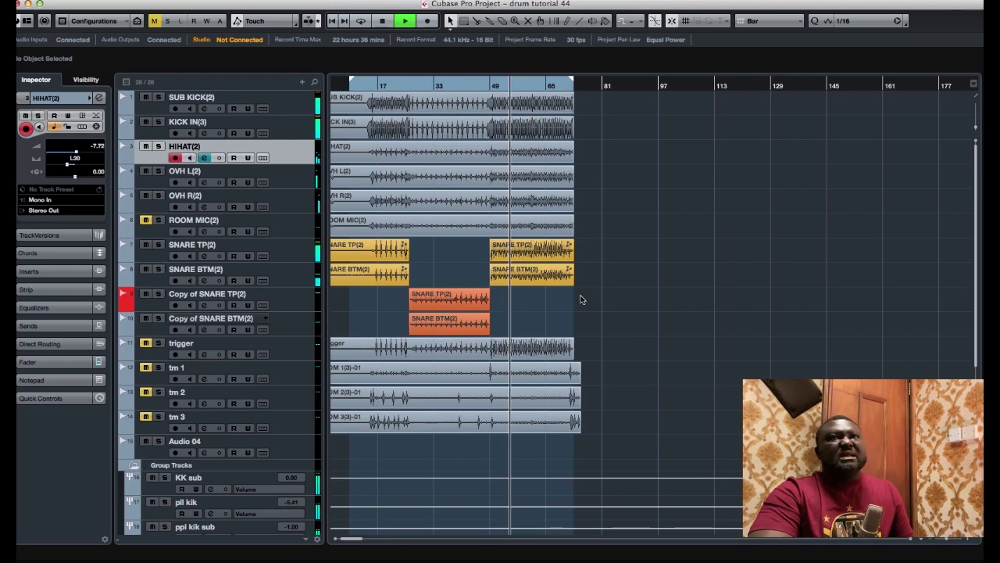
pyautogui.press('space')
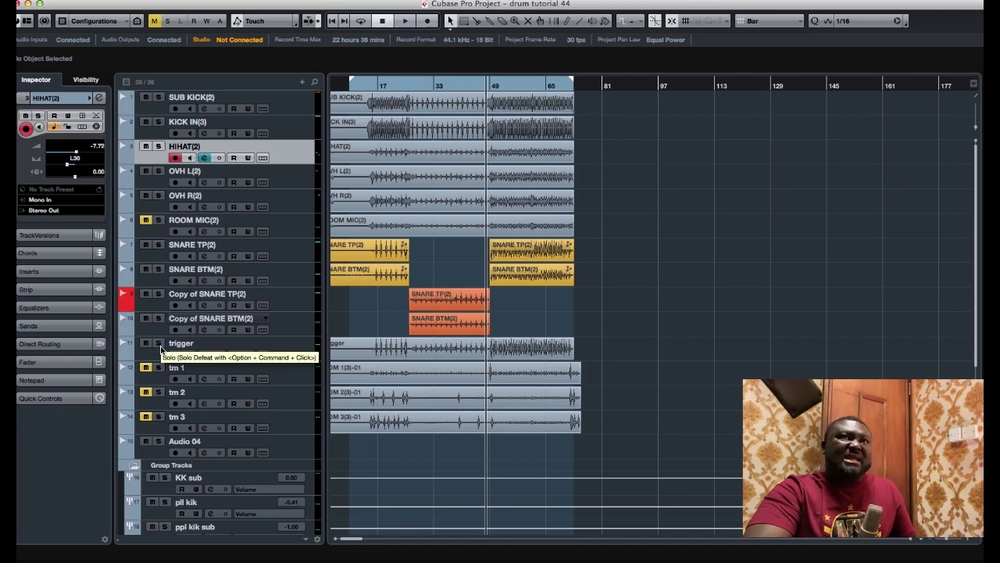
pyautogui.click(159, 344)
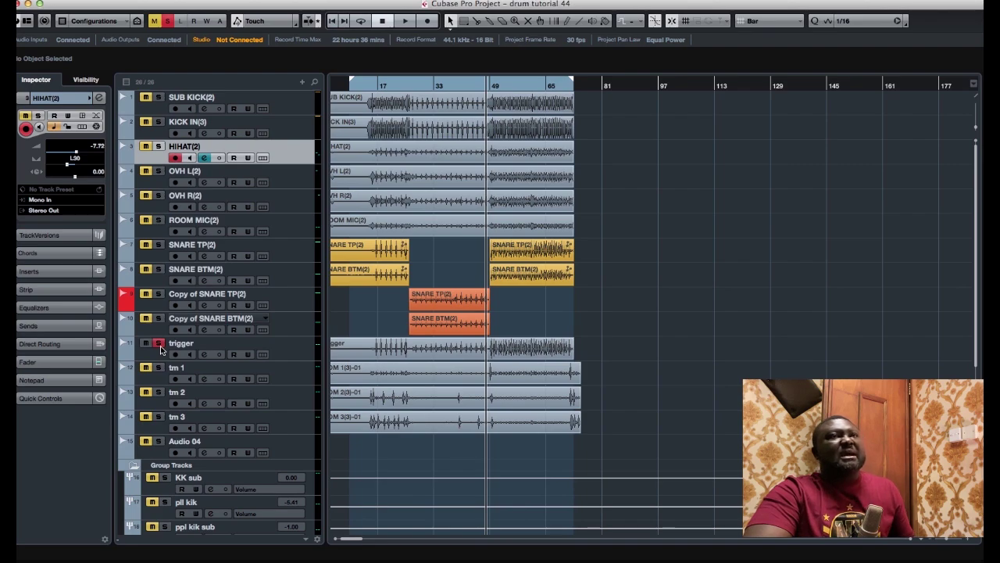
pyautogui.click(289, 353)
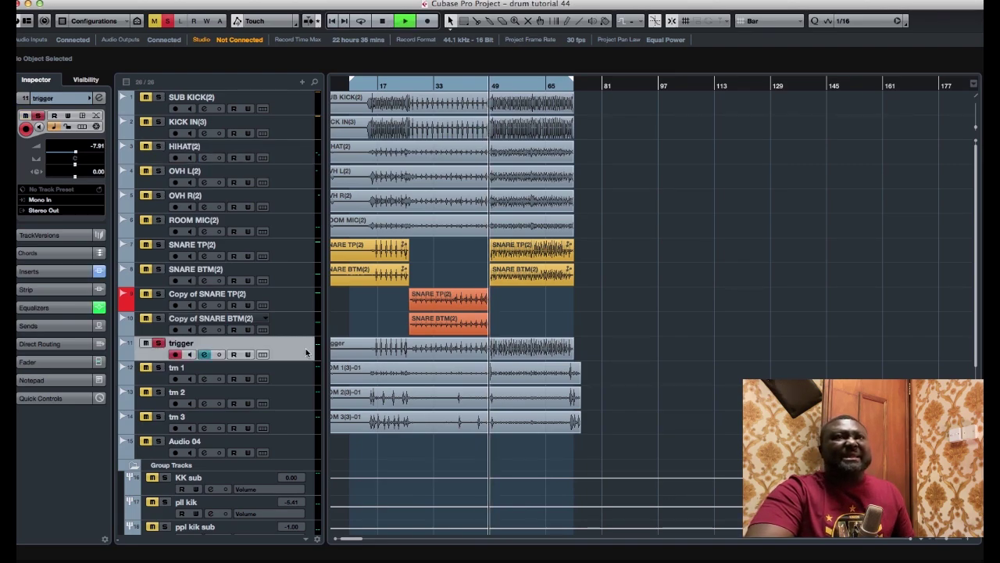
pyautogui.click(58, 269)
pyautogui.click(65, 100)
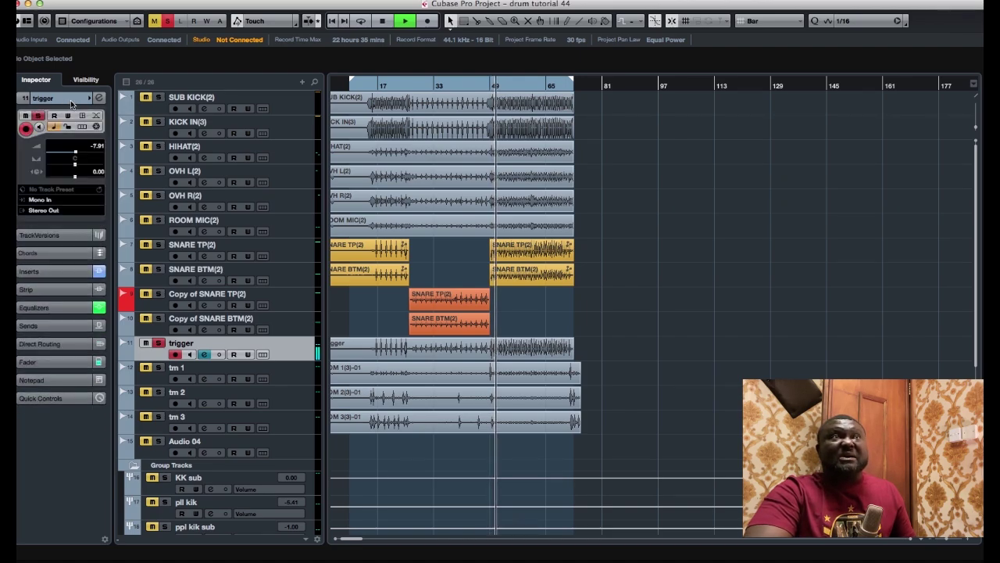
pyautogui.moveTo(74, 153); pyautogui.dragTo(96, 153)
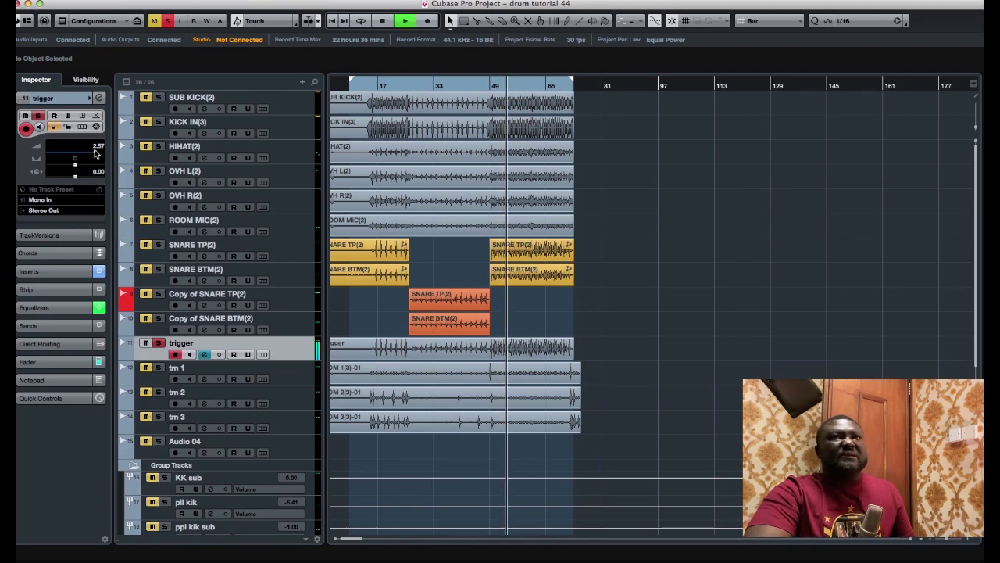
pyautogui.moveTo(95, 153); pyautogui.dragTo(92, 149)
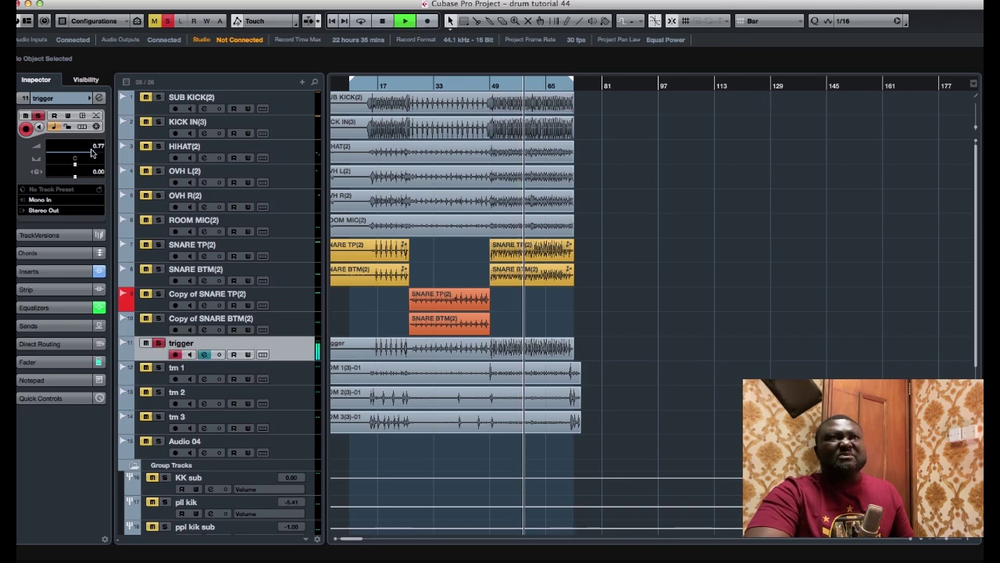
# Step: Unsolo the trigger track, pull its volume fully down, and bring it up to 0.35 dB against the full drum mix
pyautogui.moveTo(92, 154); pyautogui.dragTo(53, 153)
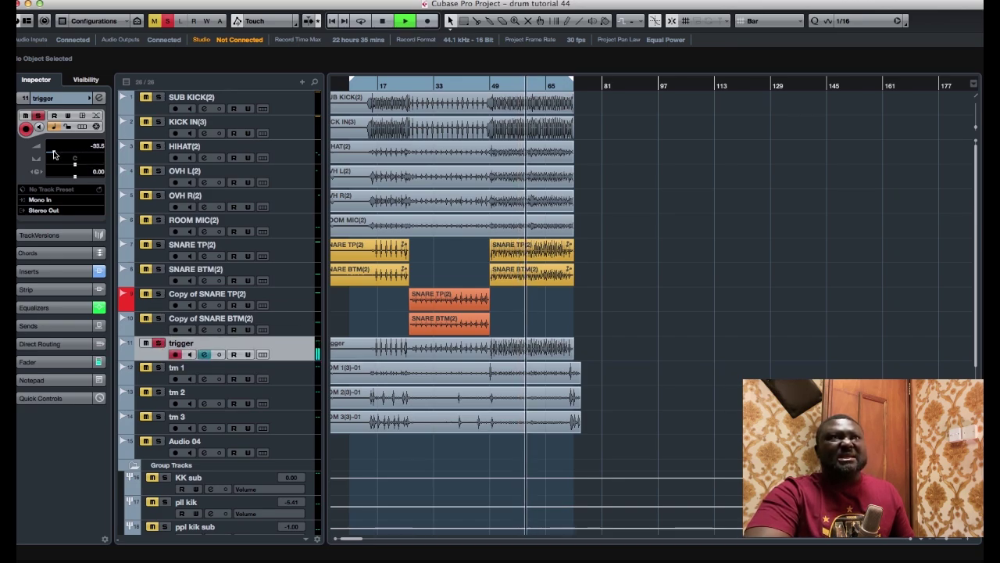
pyautogui.click(158, 343)
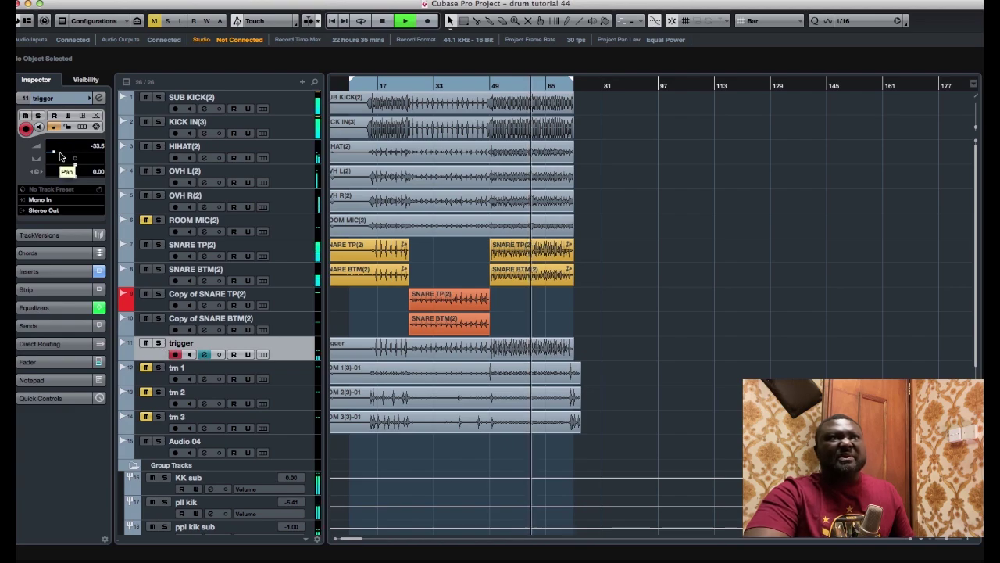
pyautogui.press('space')
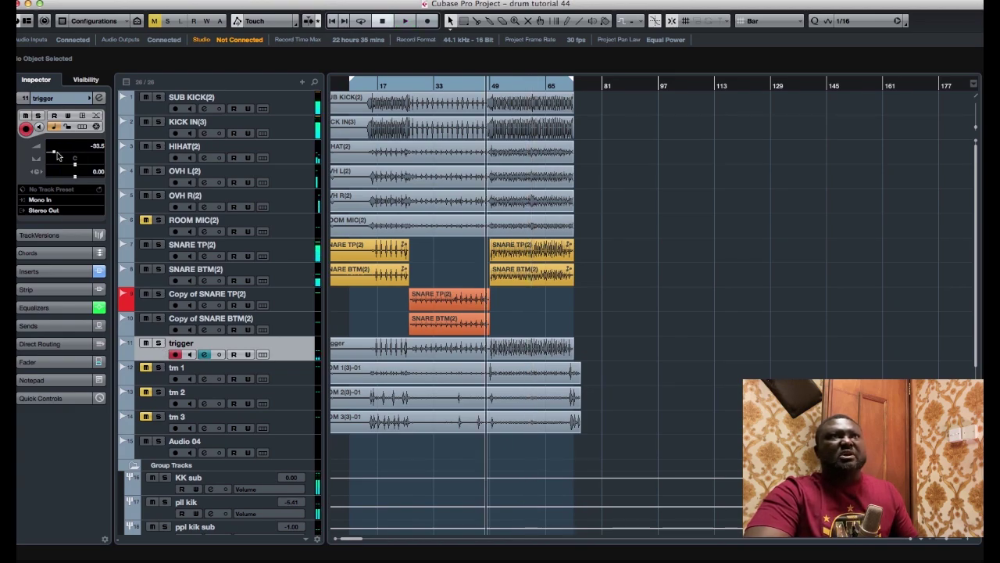
pyautogui.press('space')
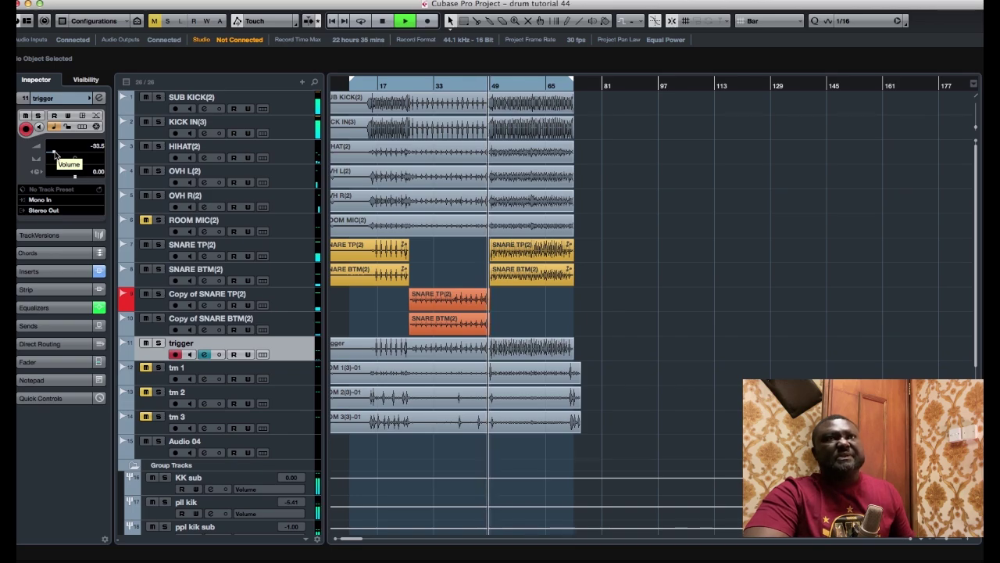
pyautogui.moveTo(54, 154); pyautogui.dragTo(46, 154)
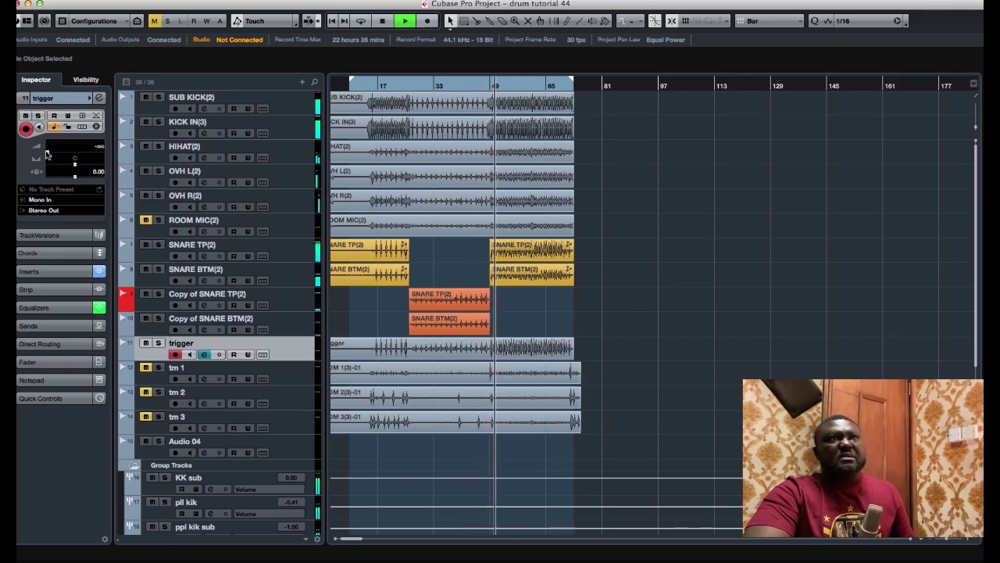
pyautogui.press('space')
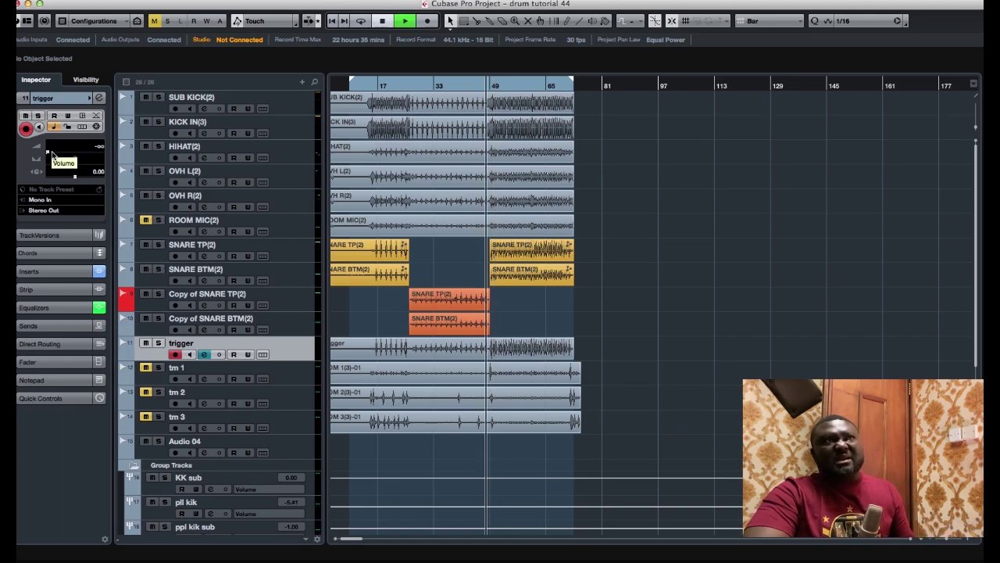
pyautogui.moveTo(51, 153); pyautogui.dragTo(93, 155)
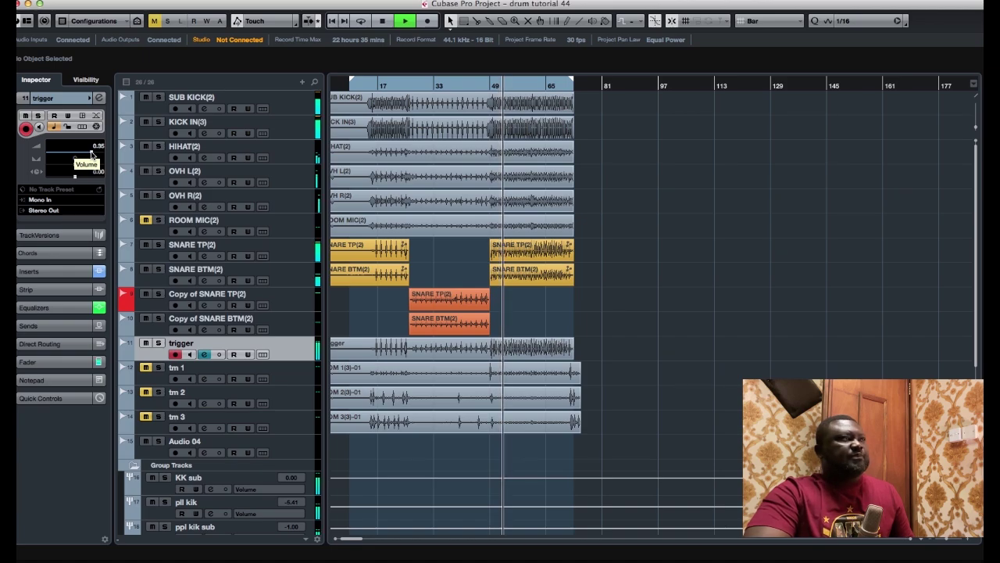
pyautogui.click(146, 344)
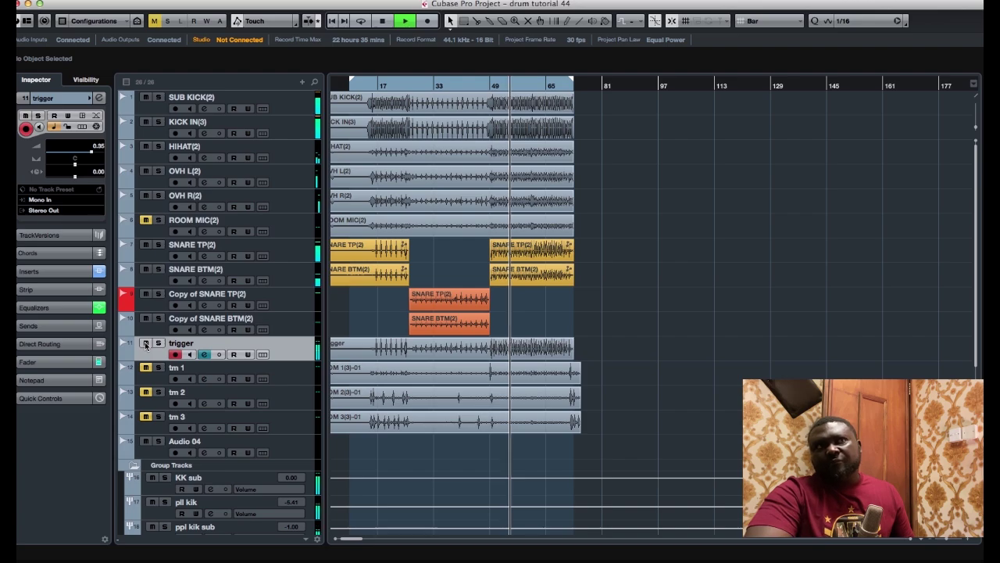
# Step: Boost the trigger channel's EQ band 2 by 2.8 dB at 1599 Hz and band 3 by 3.9 dB at 5143 Hz during playback
pyautogui.press('space')
pyautogui.click(100, 98)
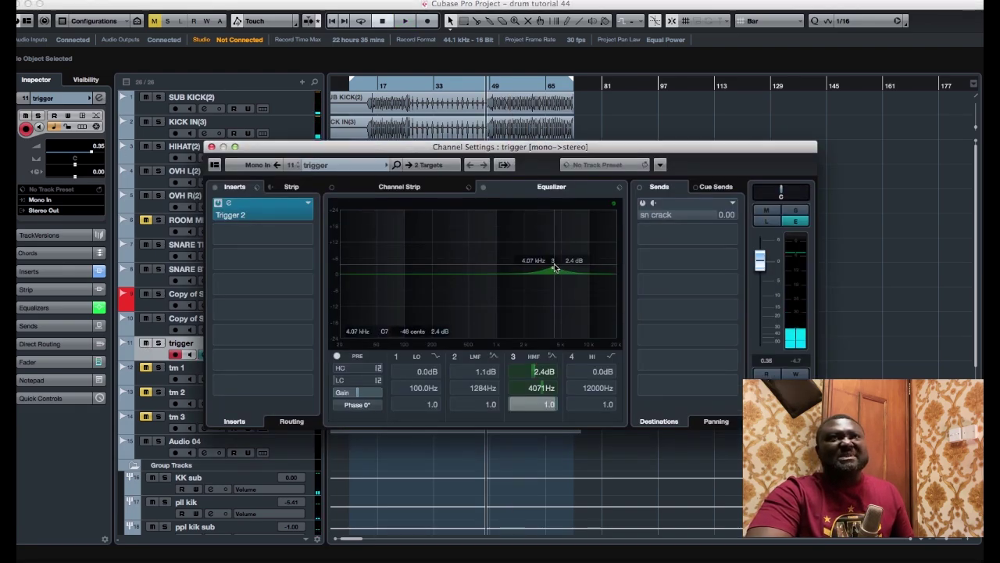
pyautogui.moveTo(553, 268); pyautogui.dragTo(568, 251)
pyautogui.moveTo(505, 271); pyautogui.dragTo(516, 270)
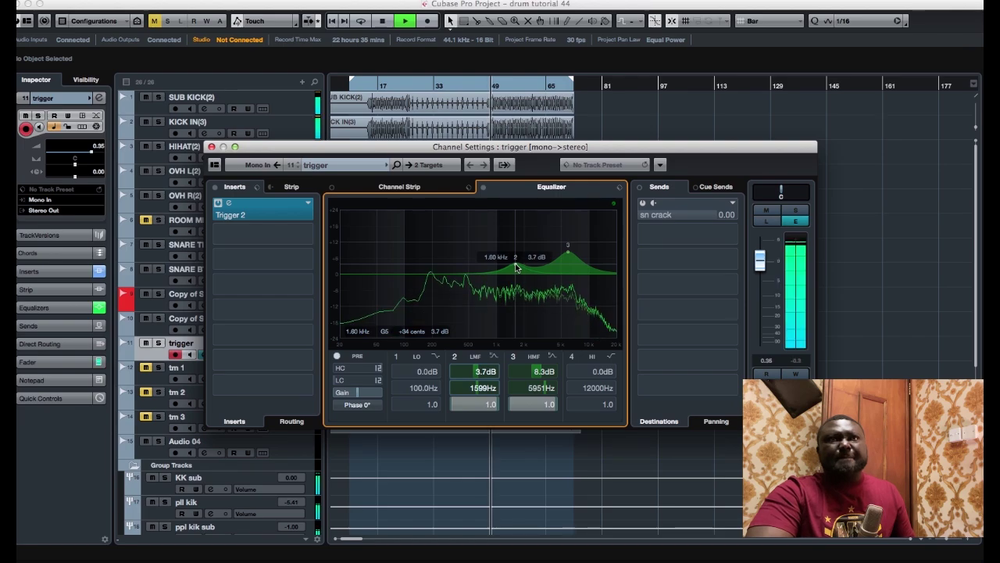
pyautogui.moveTo(568, 245); pyautogui.dragTo(570, 267)
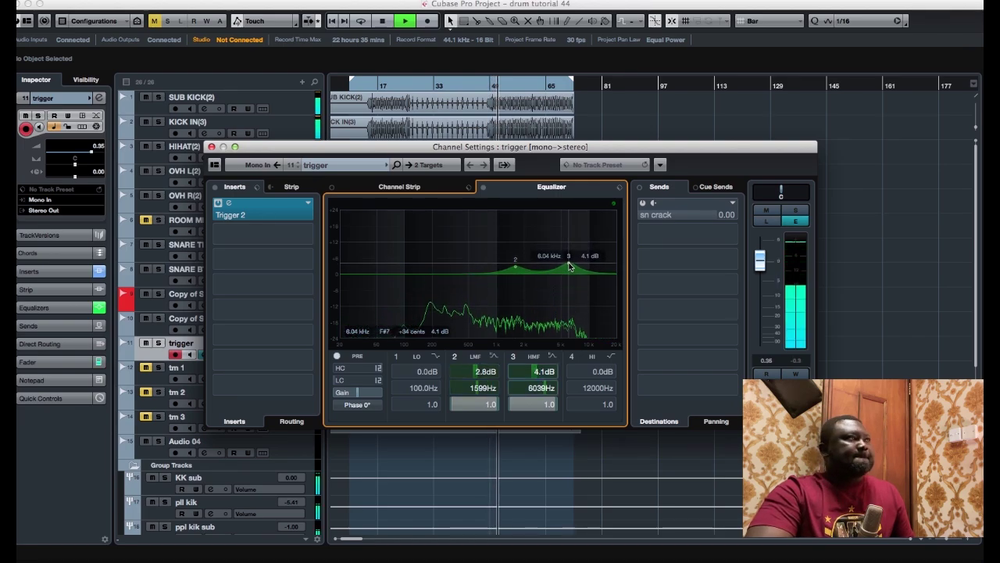
pyautogui.moveTo(570, 267); pyautogui.dragTo(562, 268)
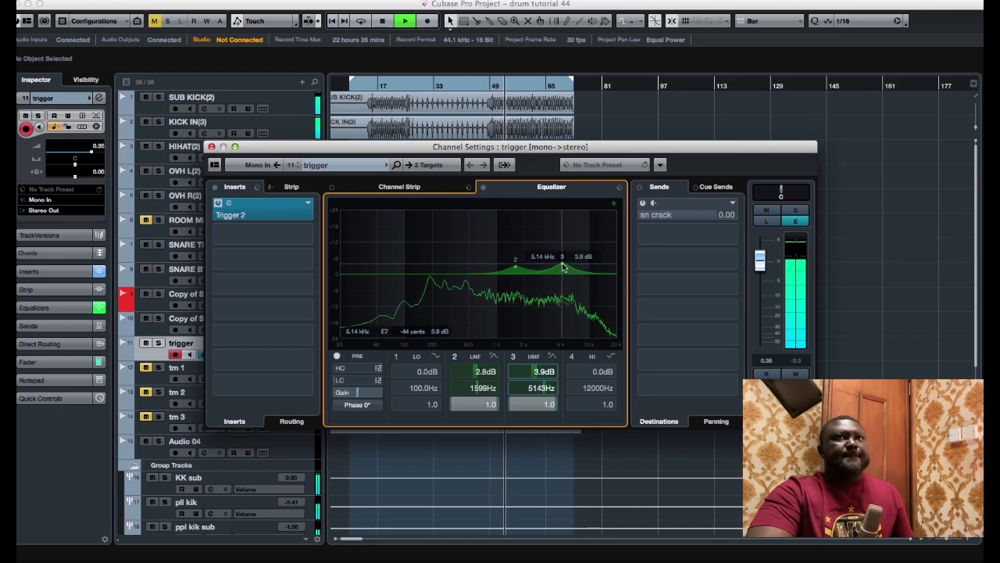
pyautogui.press('space')
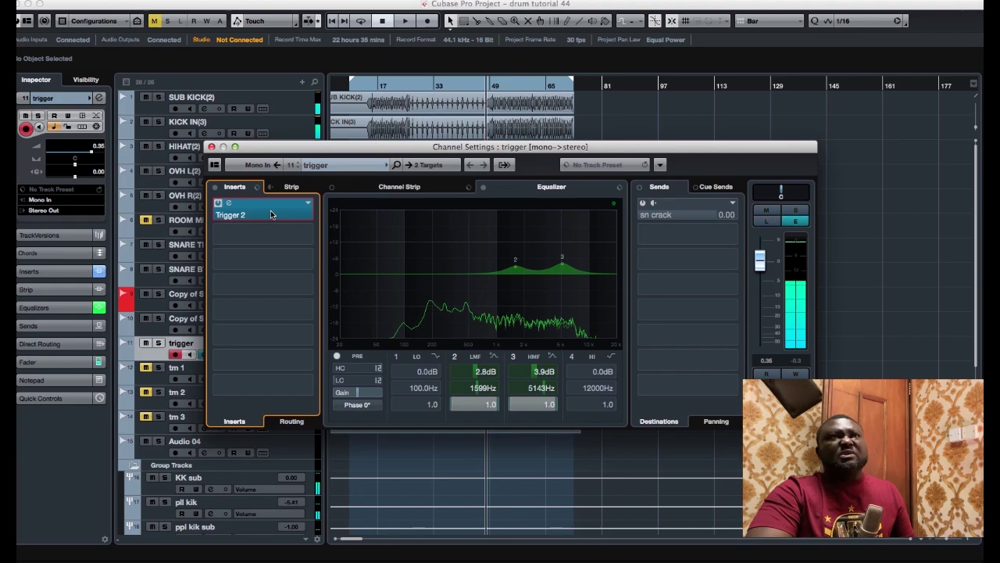
# Step: Set the dynamics of the first sample in the Trigger 2 insert to 57, return to its mixer view, and close the plug-in
pyautogui.click(271, 214)
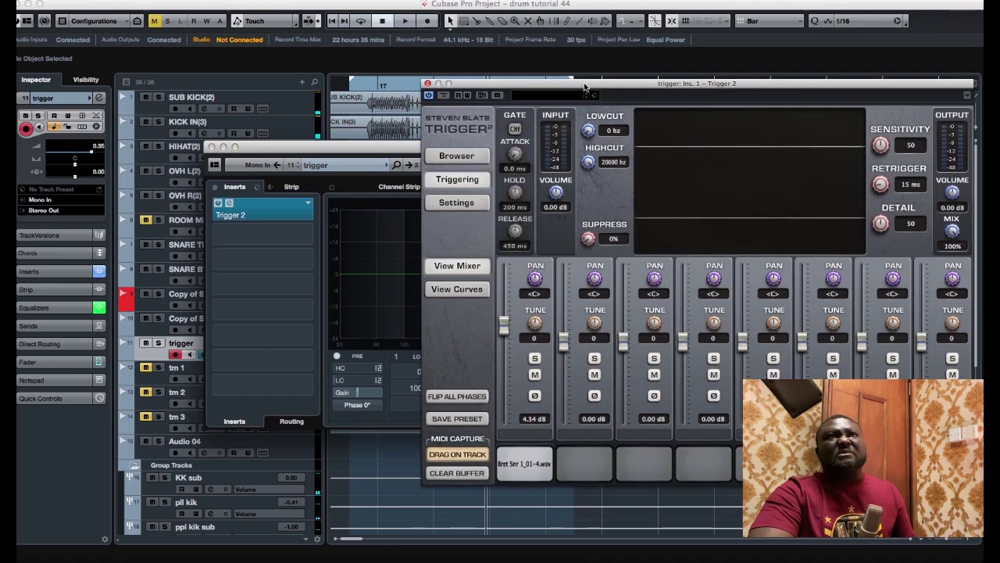
pyautogui.moveTo(584, 86); pyautogui.dragTo(327, 76)
pyautogui.click(200, 279)
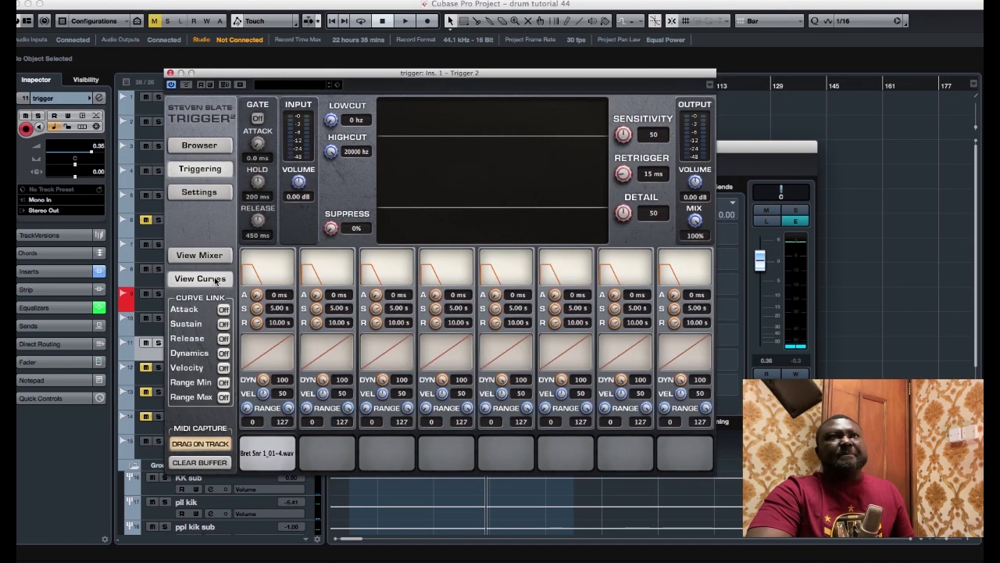
pyautogui.click(213, 255)
pyautogui.click(216, 279)
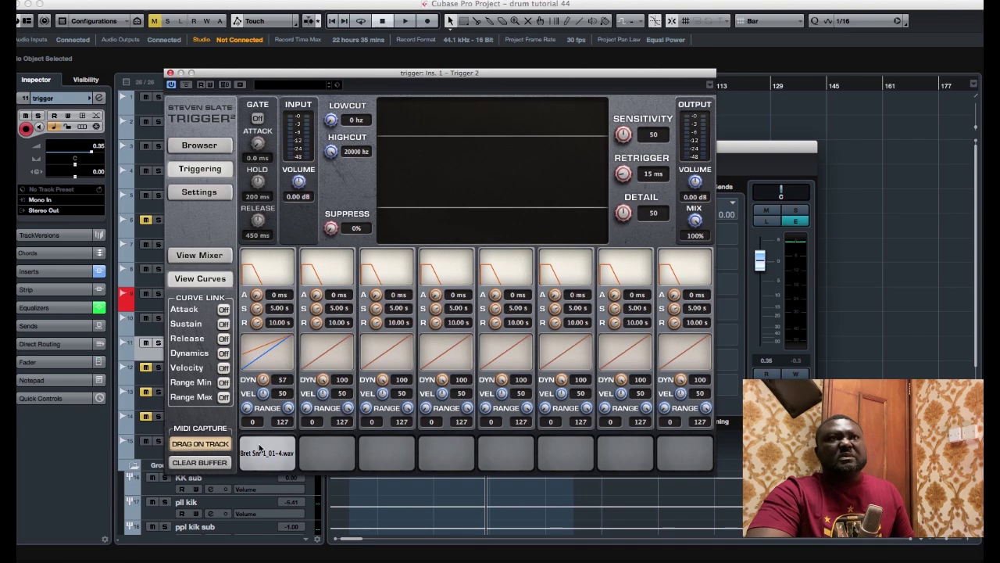
pyautogui.click(205, 257)
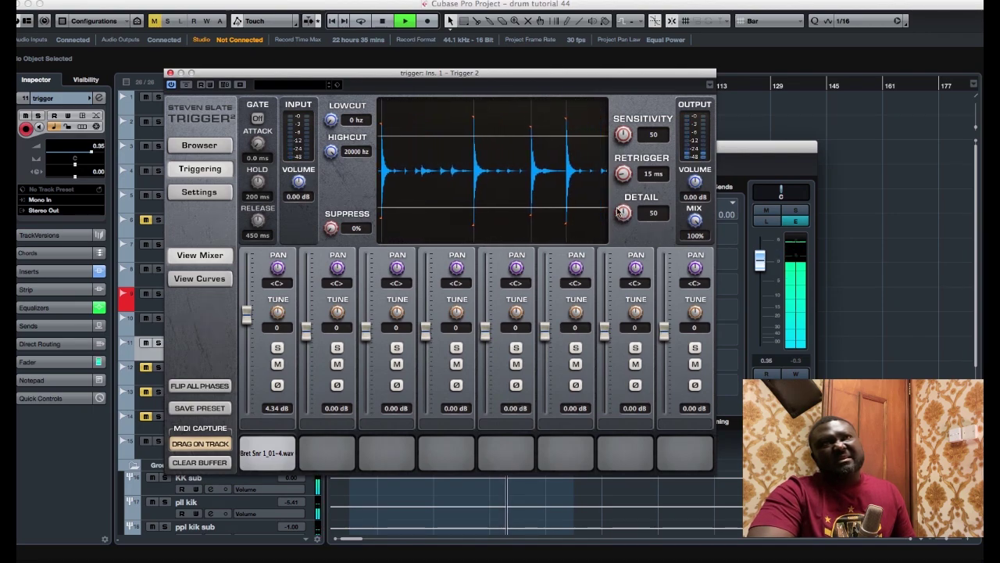
pyautogui.click(170, 73)
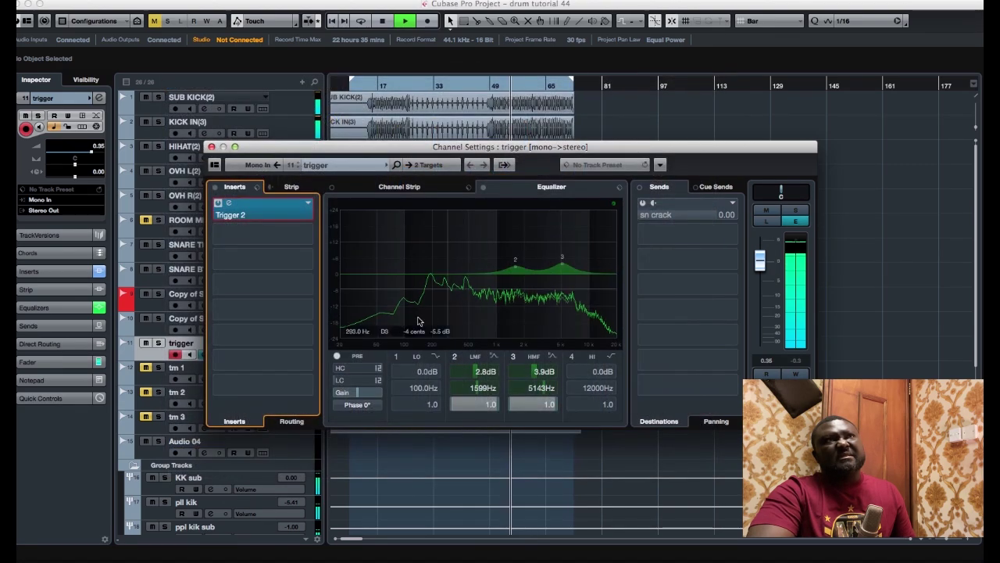
# Step: Compare the trigger channel's phase settings, leave it at 180°, and set EQ band 3 to 5.2 dB at 5532 Hz
pyautogui.click(361, 406)
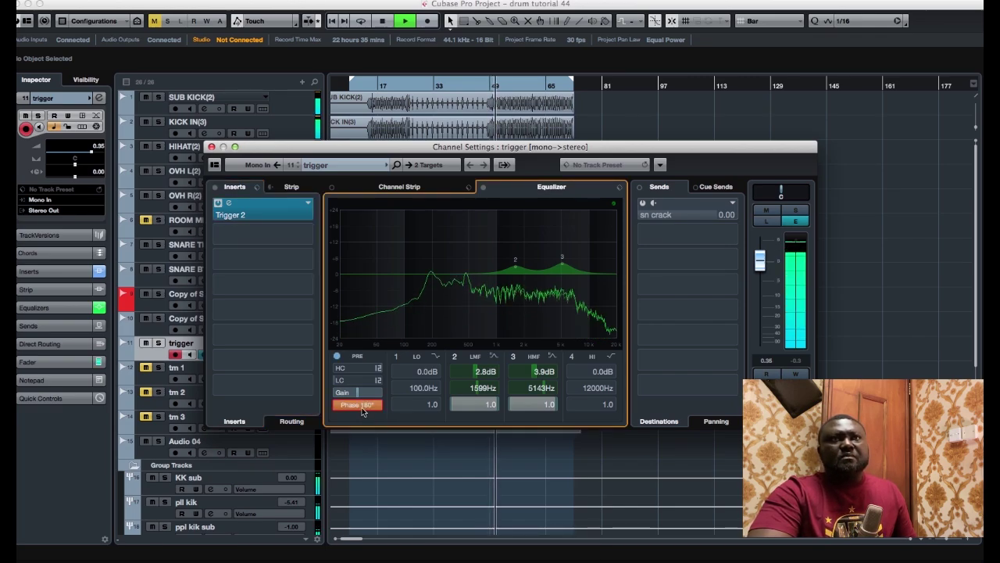
pyautogui.click(361, 405)
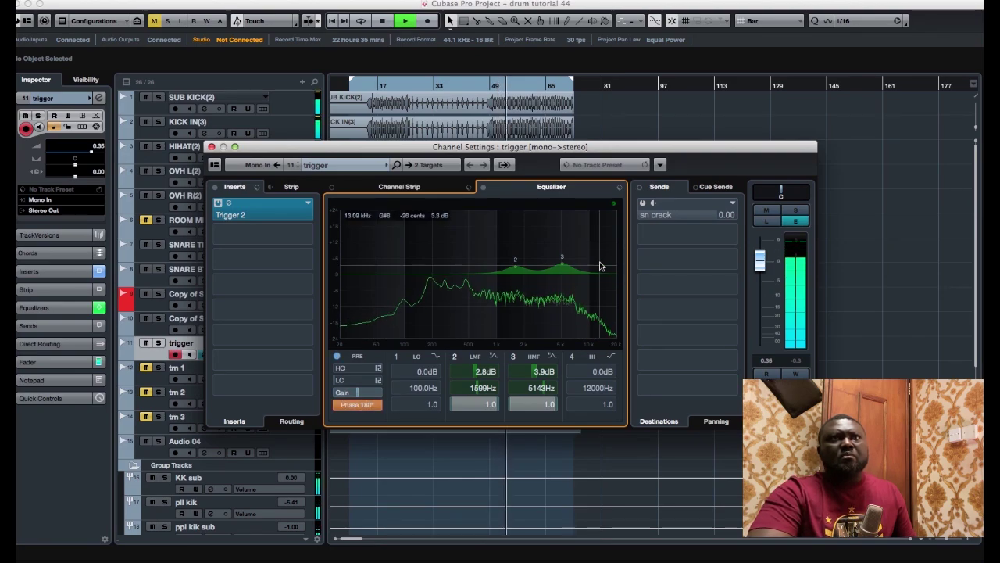
pyautogui.moveTo(563, 264); pyautogui.dragTo(566, 262)
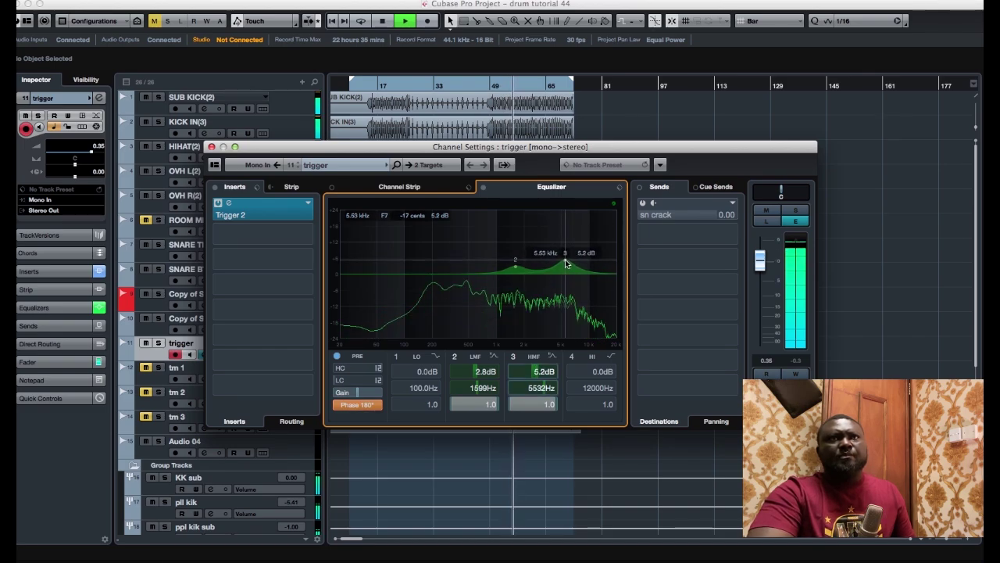
# Step: Lower the trigger channel's volume to -1.40 dB and set the Trigger 2 plug-in's Detail to 43
pyautogui.moveTo(769, 270); pyautogui.dragTo(769, 277)
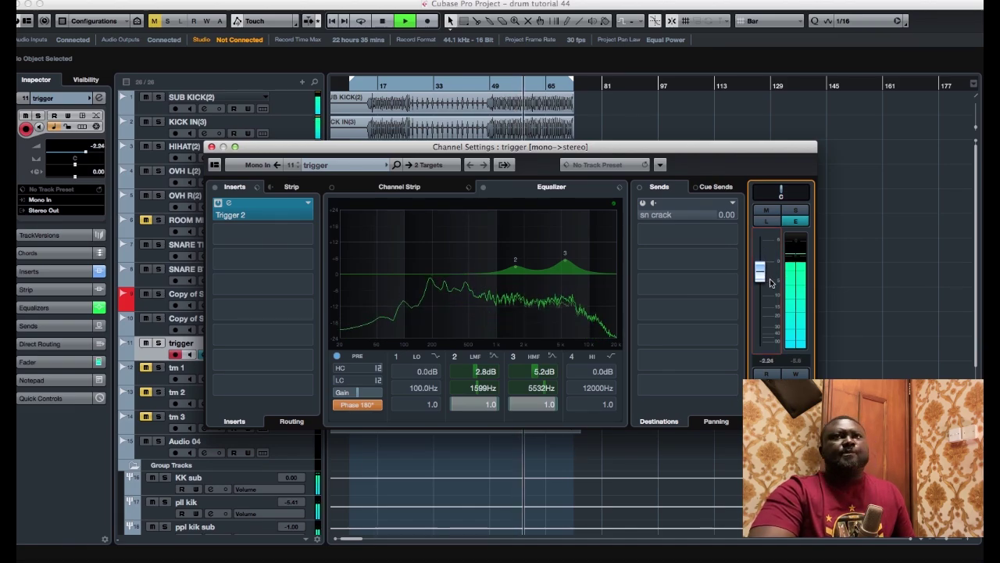
pyautogui.moveTo(770, 278); pyautogui.dragTo(771, 279)
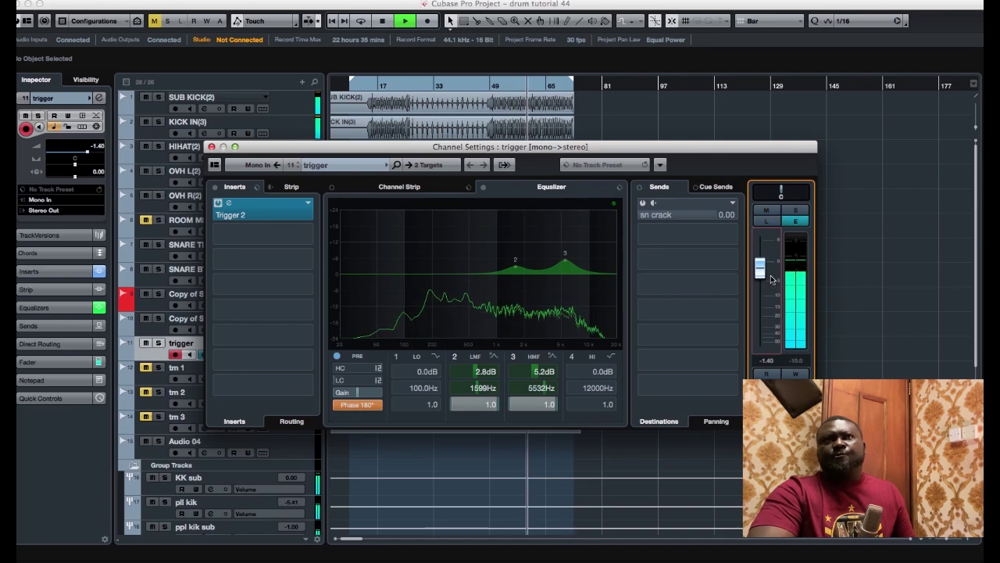
pyautogui.click(272, 218)
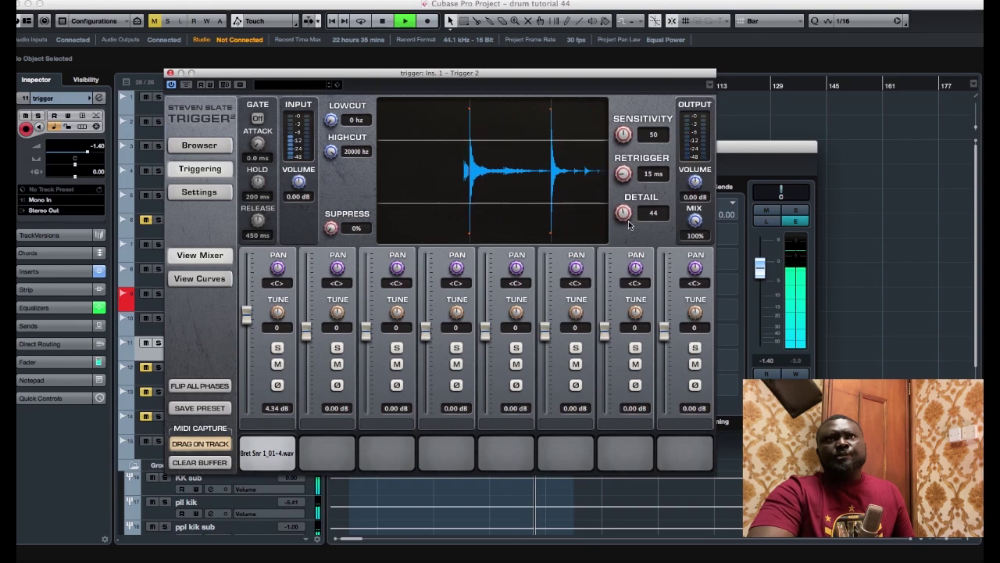
pyautogui.moveTo(629, 222); pyautogui.dragTo(630, 225)
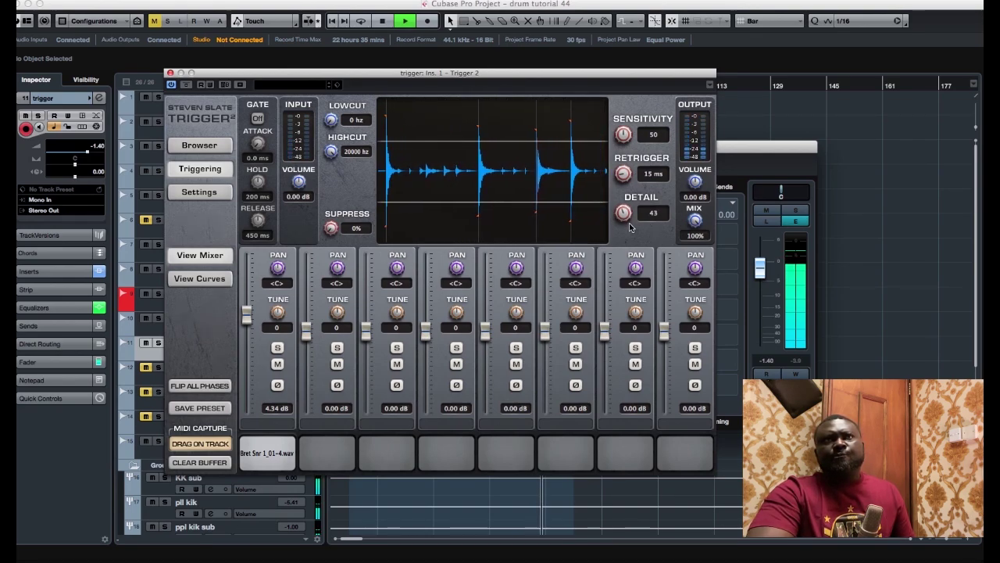
pyautogui.click(873, 284)
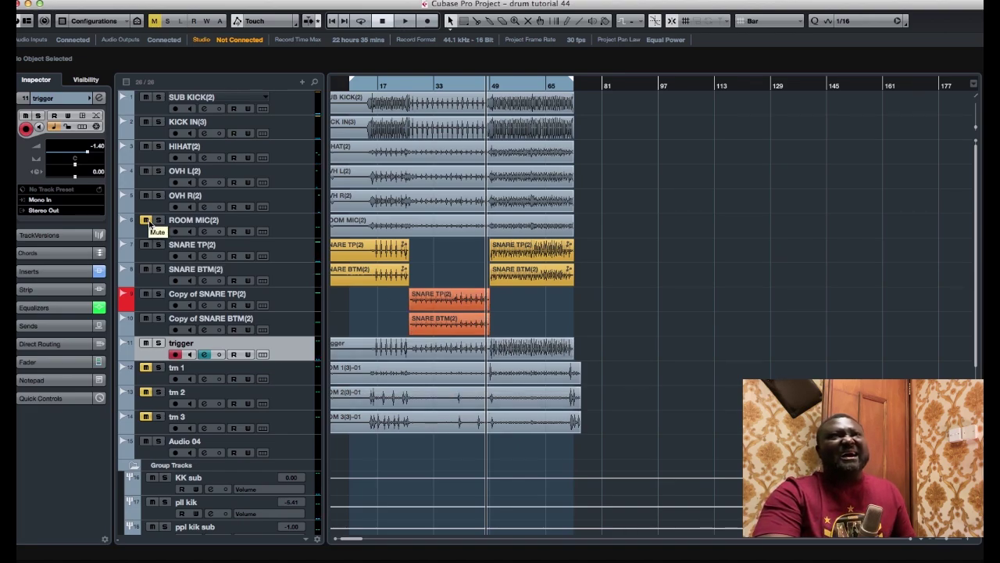
# Step: Solo the ROOM MIC(2) track and raise its volume to -2.19 dB during playback
pyautogui.click(159, 220)
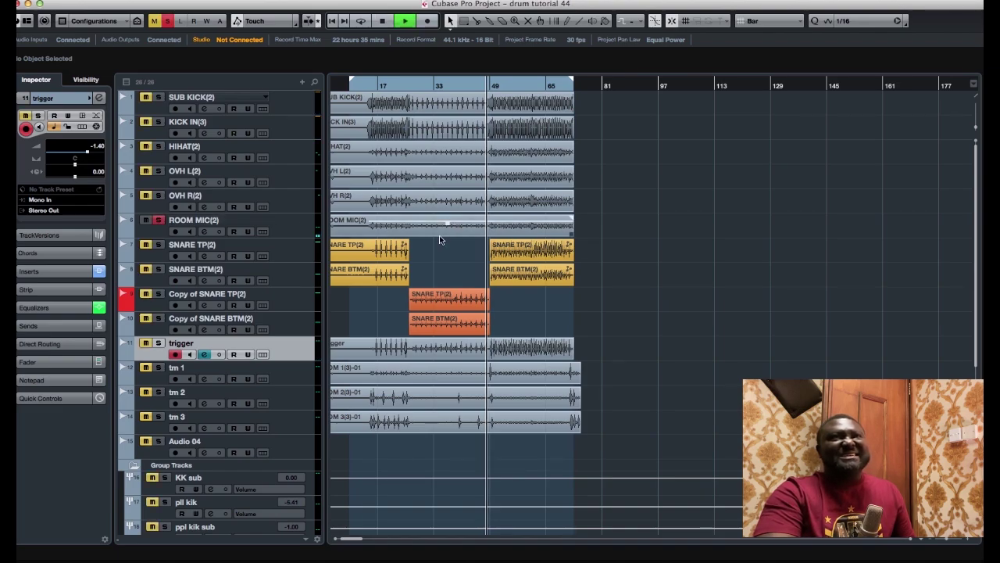
pyautogui.click(287, 231)
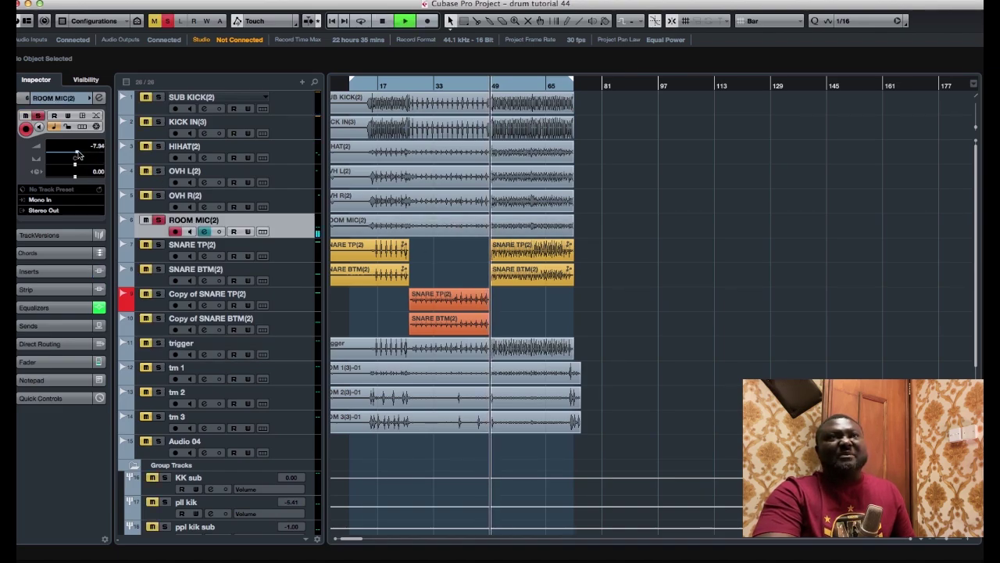
pyautogui.moveTo(75, 151)
pyautogui.mouseDown()
pyautogui.moveTo(97, 152)
pyautogui.moveTo(86, 155)
pyautogui.mouseUp()
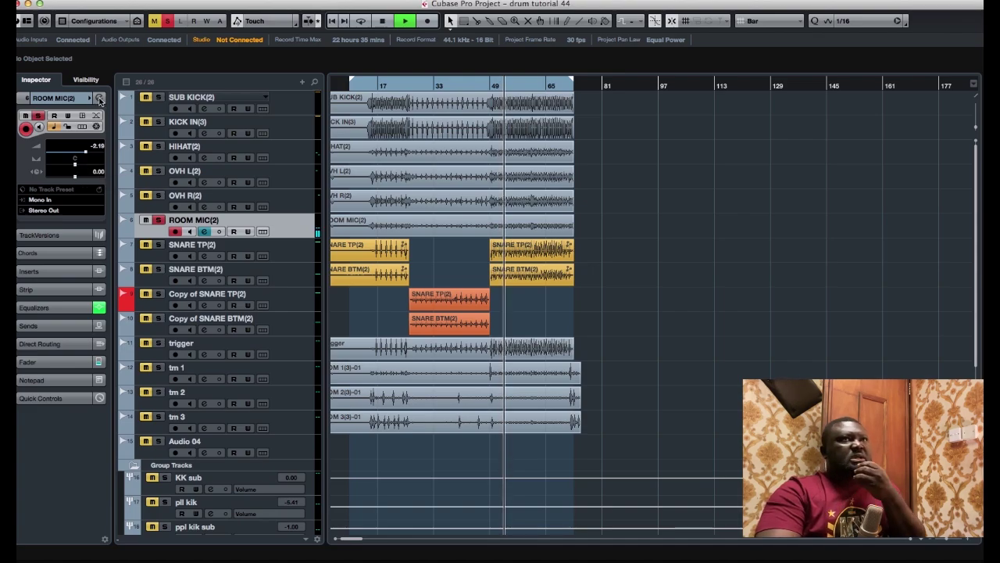
pyautogui.press('space')
# Step: Insert the CLA-3A Mono compressor in the room mic channel's first slot and raise its gain to about 8.7
pyautogui.click(100, 98)
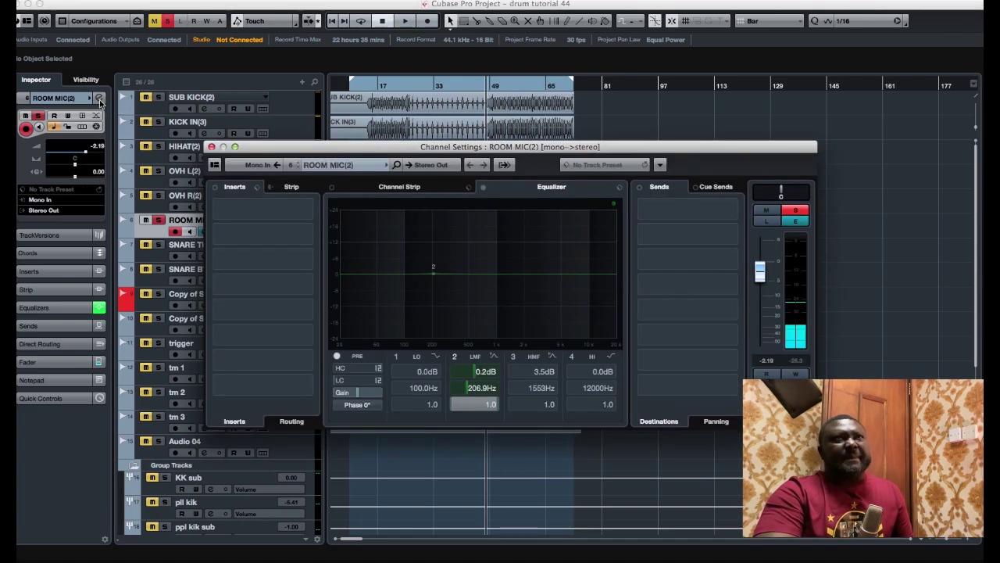
pyautogui.click(295, 211)
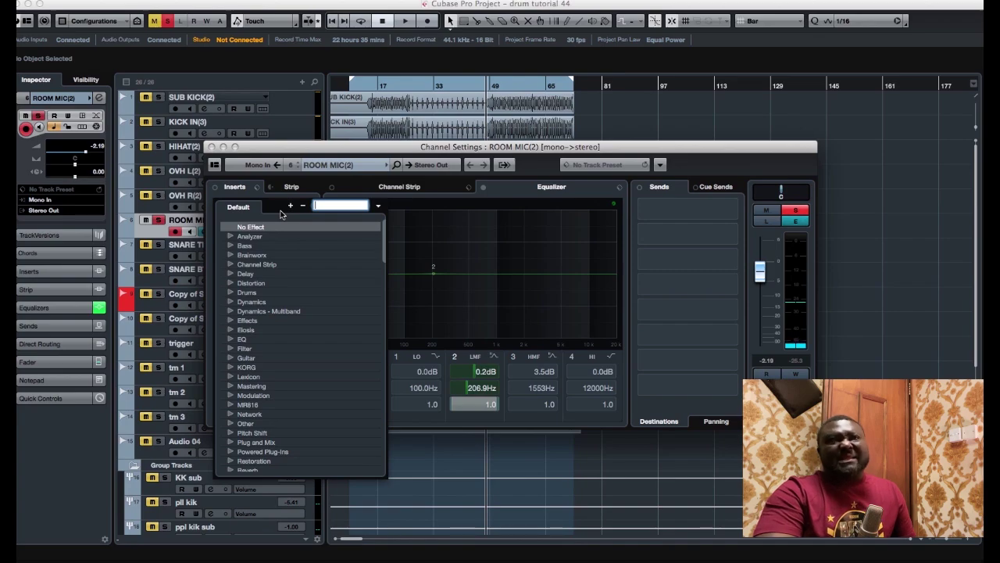
pyautogui.write('3a')
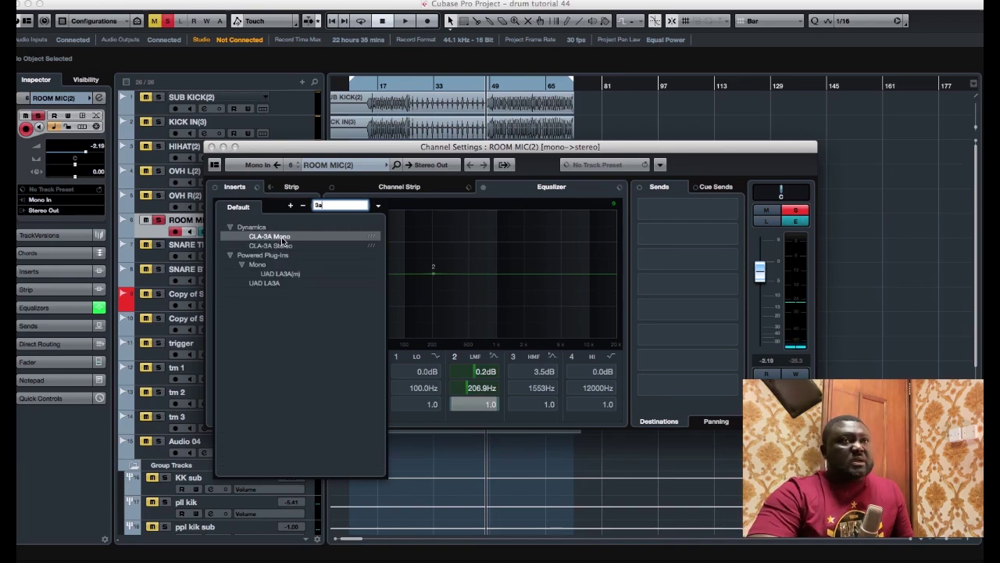
pyautogui.click(282, 237)
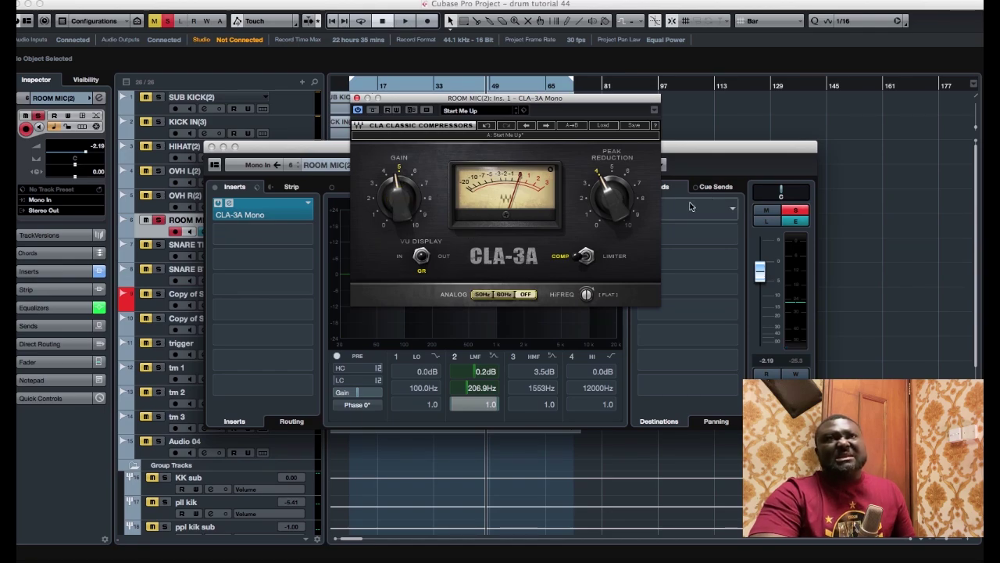
pyautogui.moveTo(397, 205); pyautogui.dragTo(397, 176)
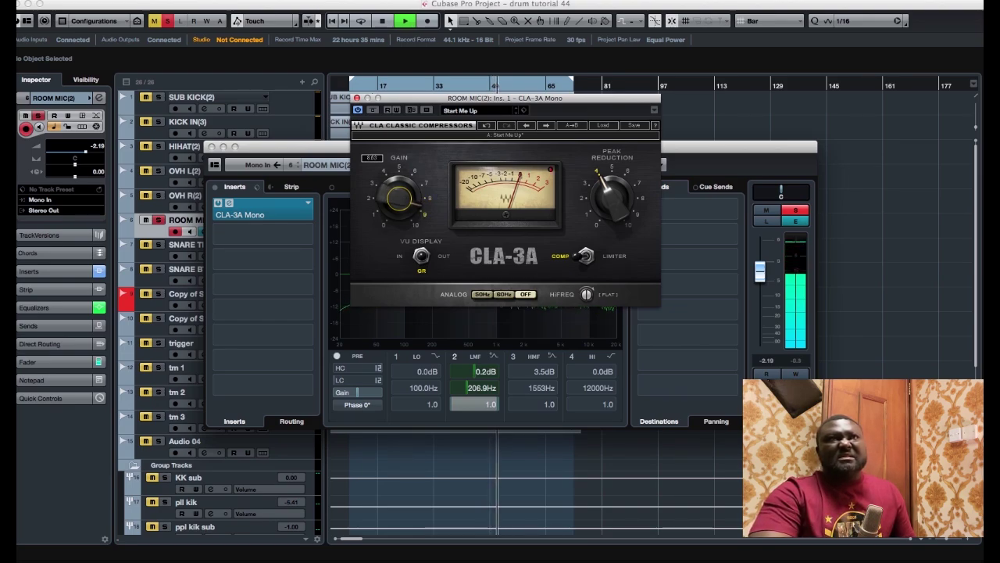
pyautogui.moveTo(399, 199); pyautogui.dragTo(399, 197)
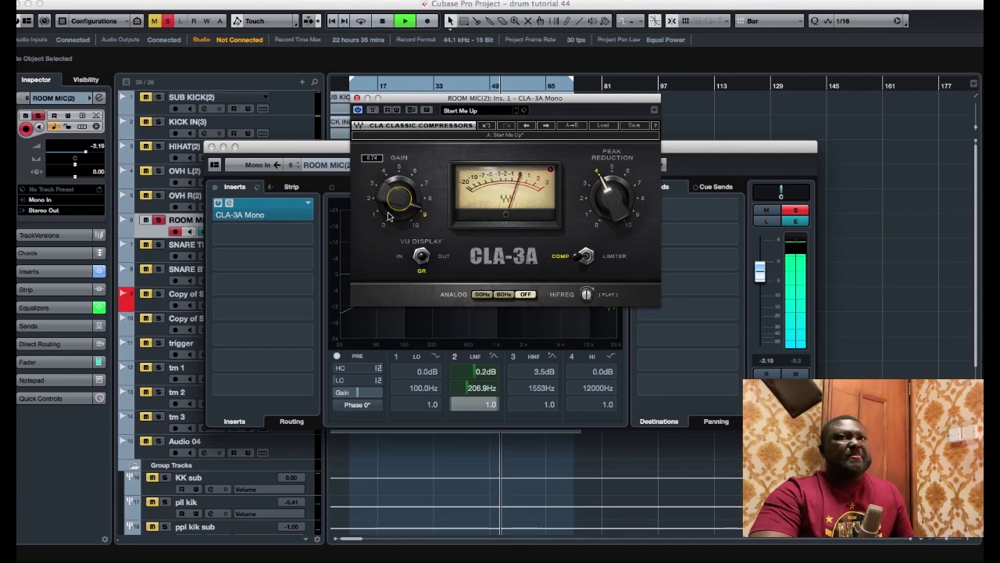
pyautogui.click(357, 99)
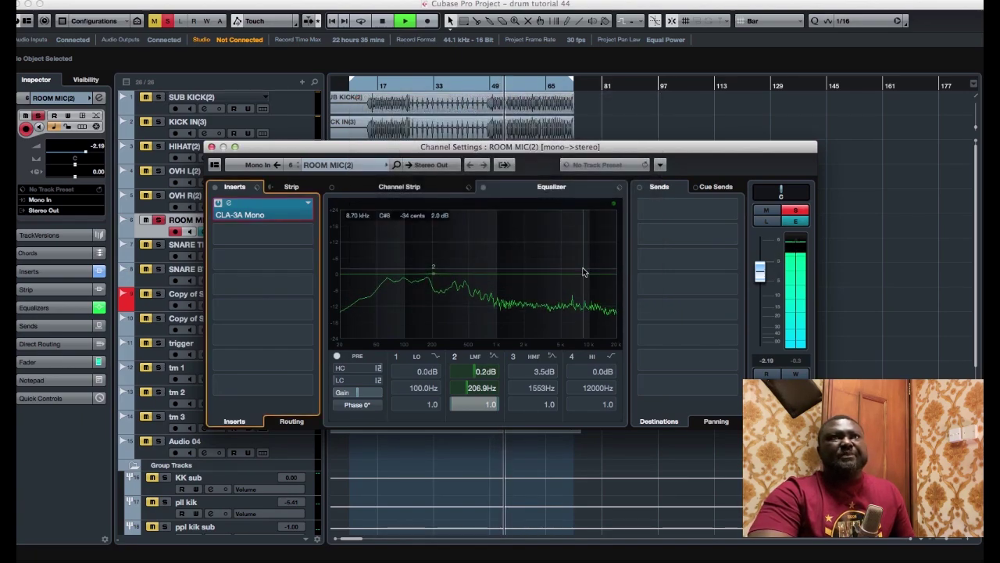
# Step: Insert the CLA-76 Mono compressor in the room mic channel's second slot and set its revision to Bluey
pyautogui.click(263, 238)
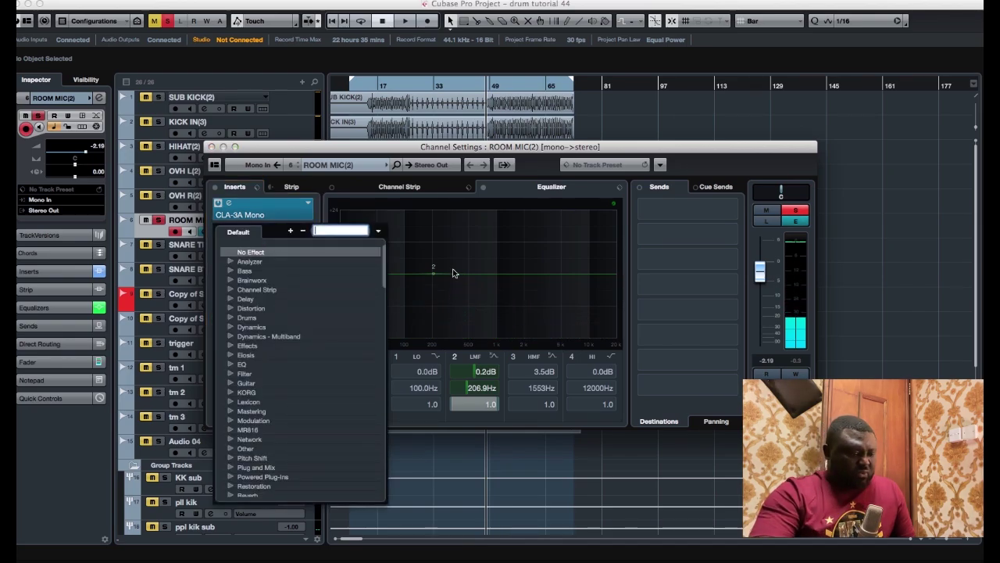
pyautogui.write('c')
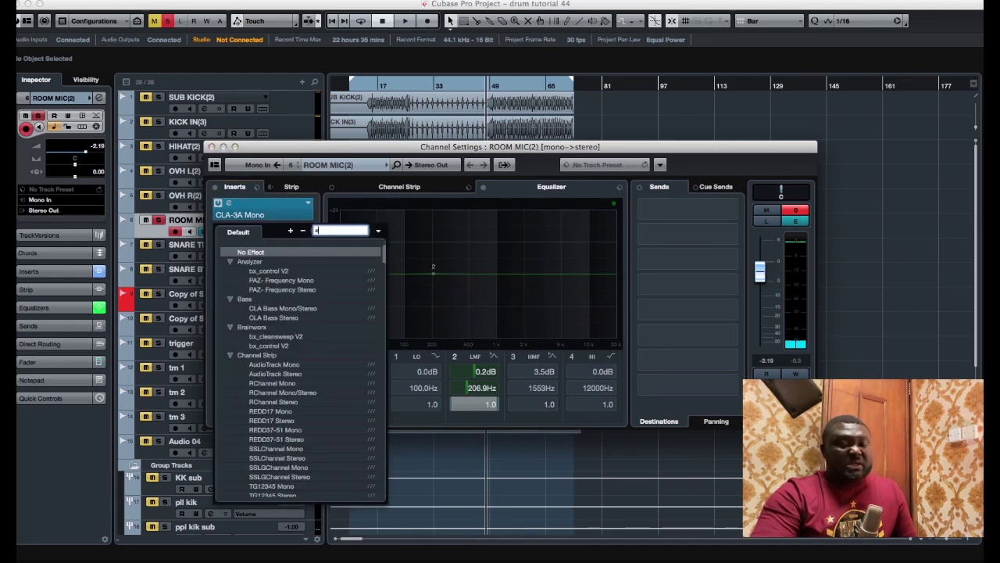
pyautogui.write('la')
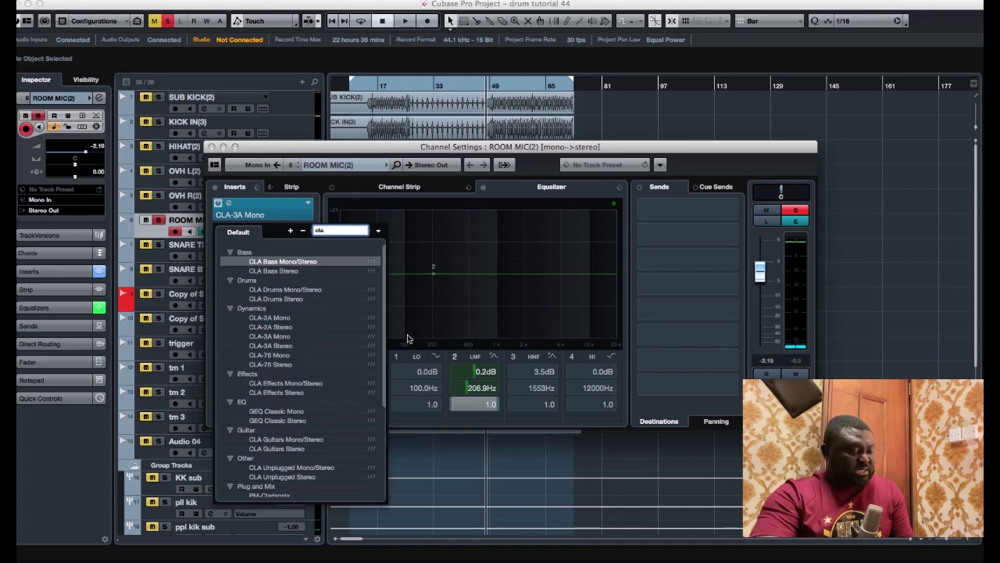
pyautogui.click(285, 357)
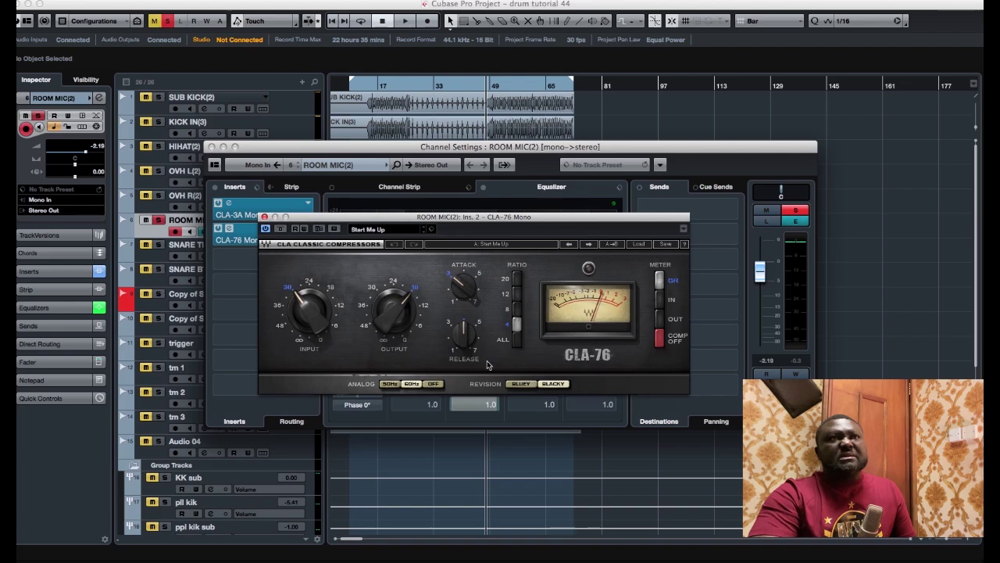
pyautogui.click(519, 384)
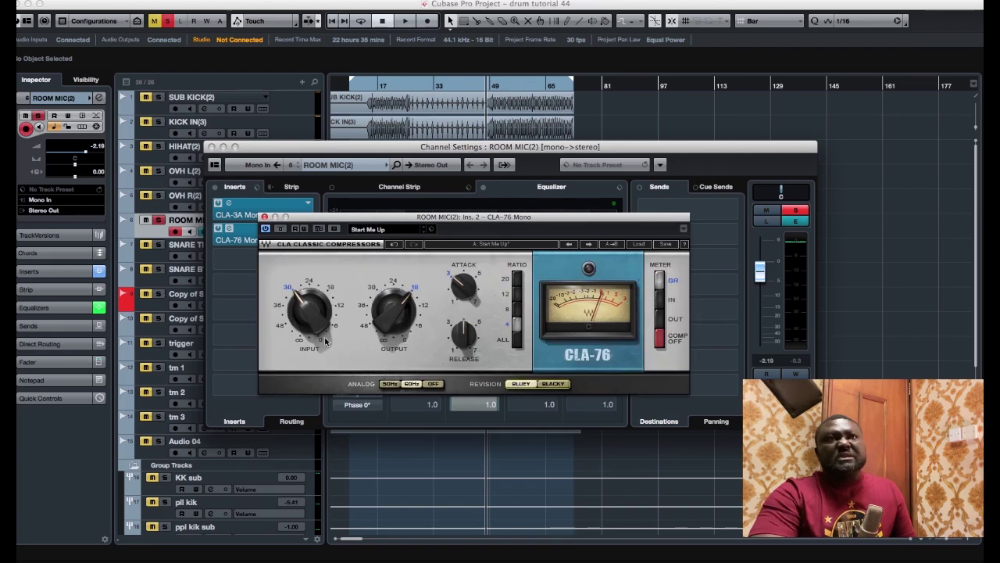
# Step: Lower the CLA-76 input, set its attack to about 2.34 and release near 7, turn Analog off, and close the plug-in
pyautogui.moveTo(315, 323)
pyautogui.mouseDown()
pyautogui.moveTo(315, 307)
pyautogui.moveTo(313, 317)
pyautogui.mouseUp()
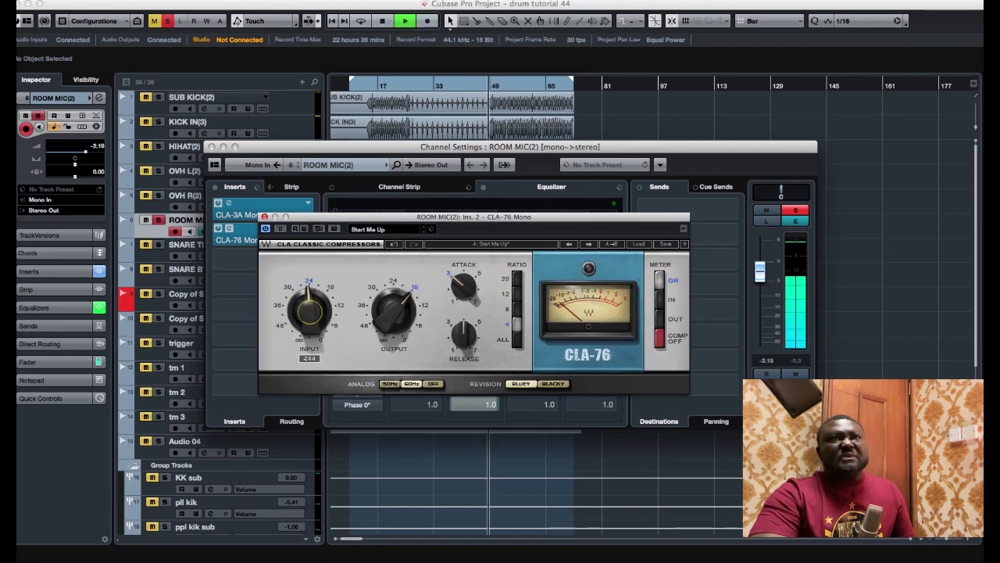
pyautogui.moveTo(465, 336); pyautogui.dragTo(464, 295)
pyautogui.moveTo(310, 312); pyautogui.dragTo(310, 329)
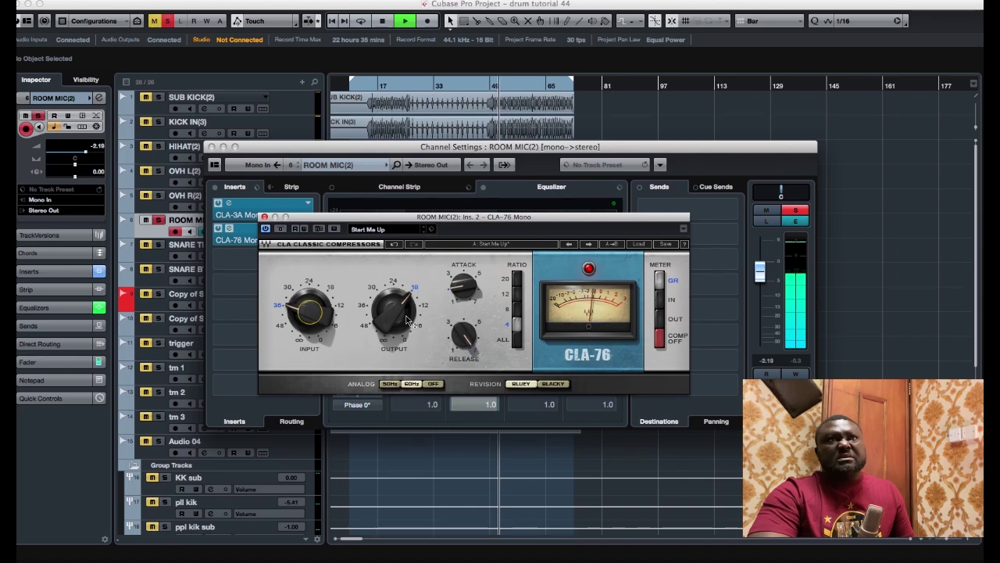
pyautogui.moveTo(407, 321); pyautogui.dragTo(407, 322)
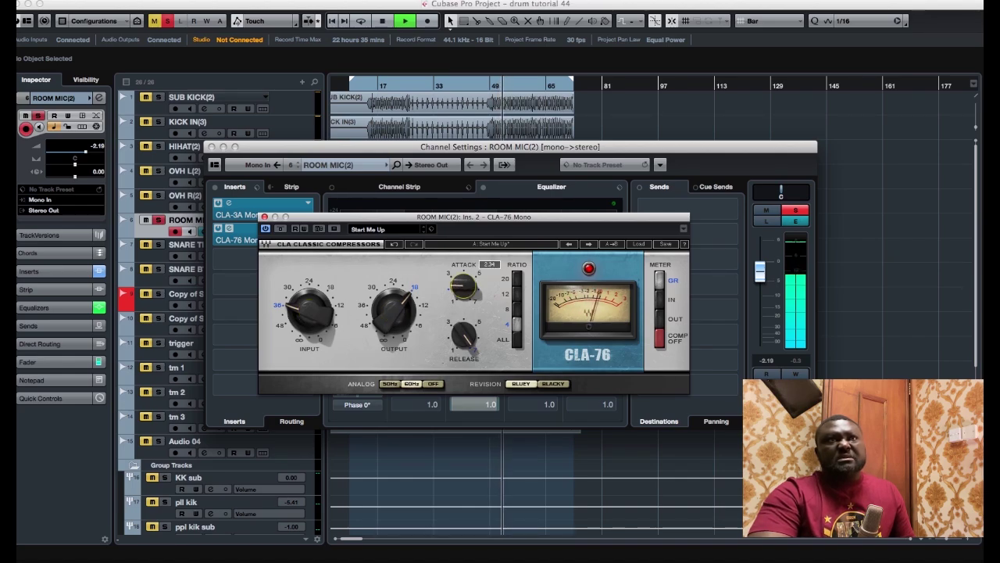
pyautogui.click(436, 385)
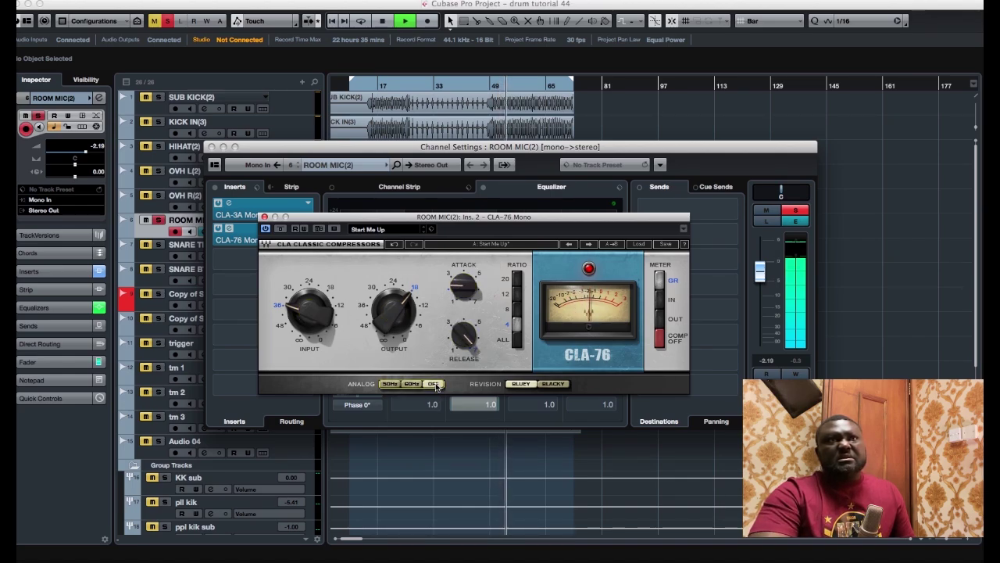
pyautogui.moveTo(310, 311); pyautogui.dragTo(310, 314)
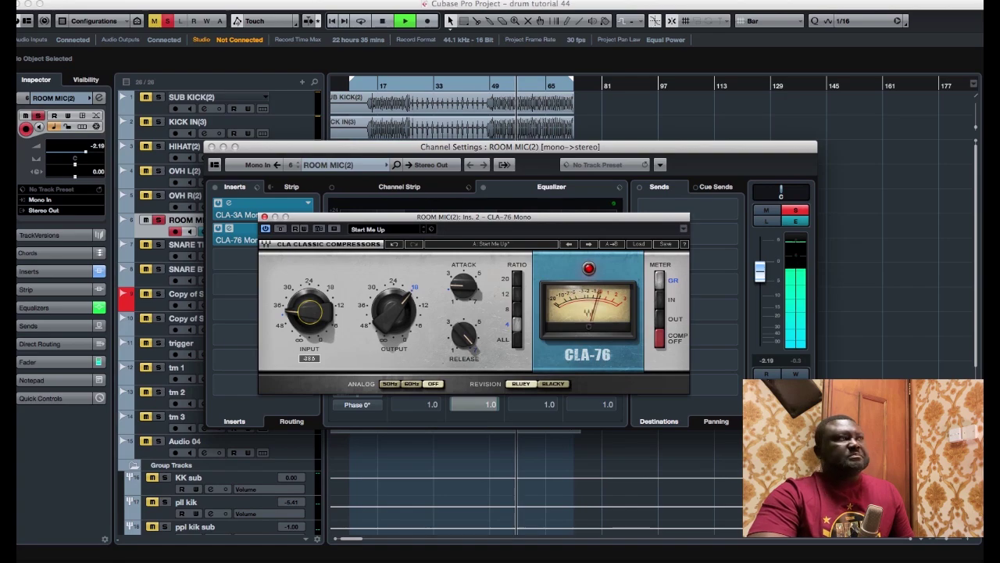
pyautogui.click(265, 216)
pyautogui.press('space')
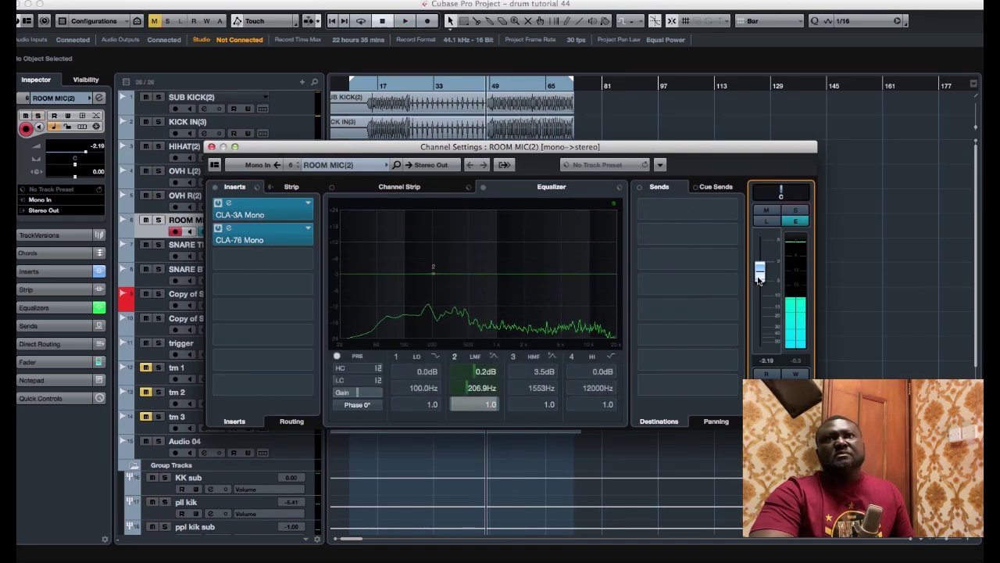
# Step: Bring the room mic up from silence in the full mix, compare it muted and unmuted, and set its volume to -9.12 dB
pyautogui.moveTo(758, 274); pyautogui.dragTo(759, 341)
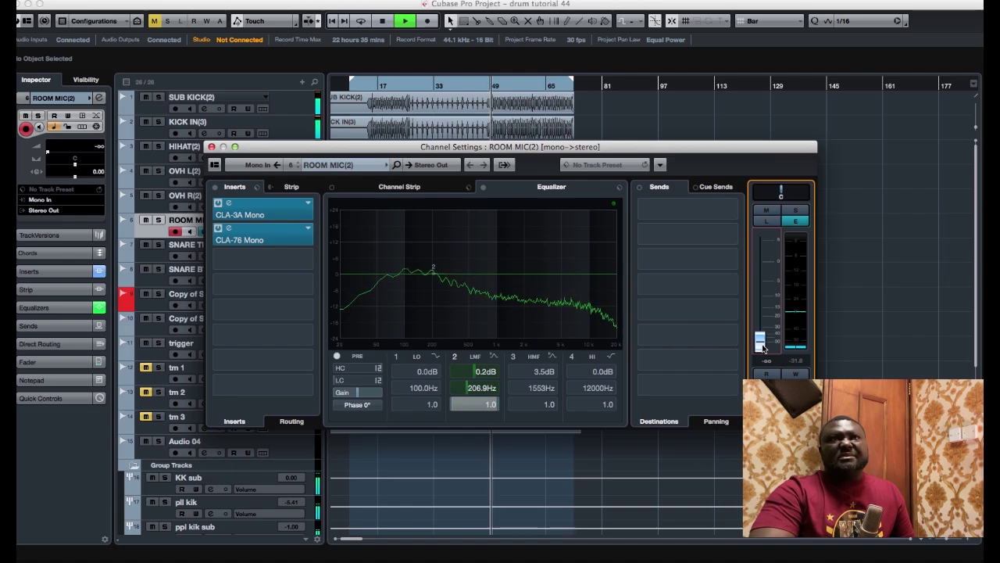
pyautogui.moveTo(763, 348); pyautogui.dragTo(758, 295)
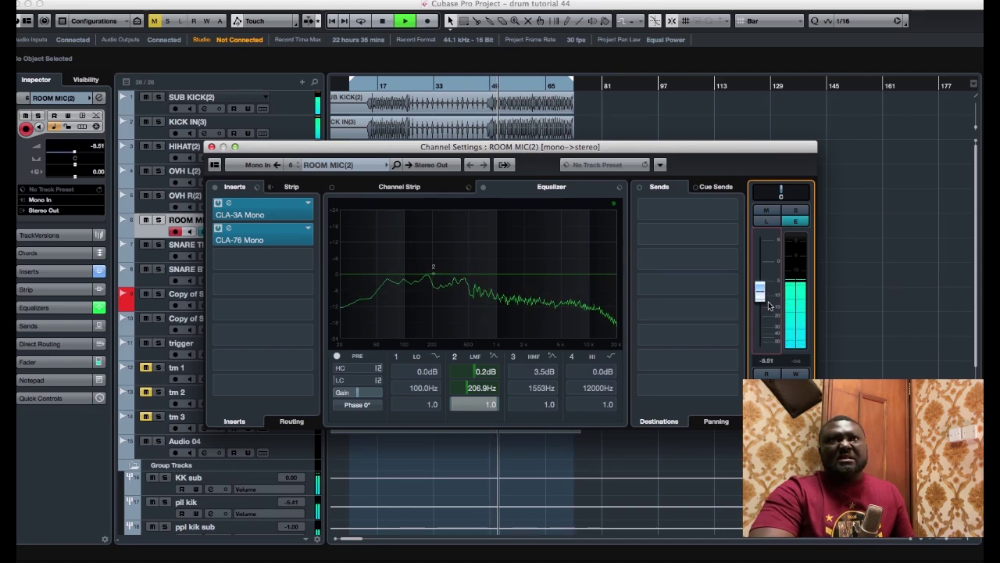
pyautogui.moveTo(760, 292); pyautogui.dragTo(761, 295)
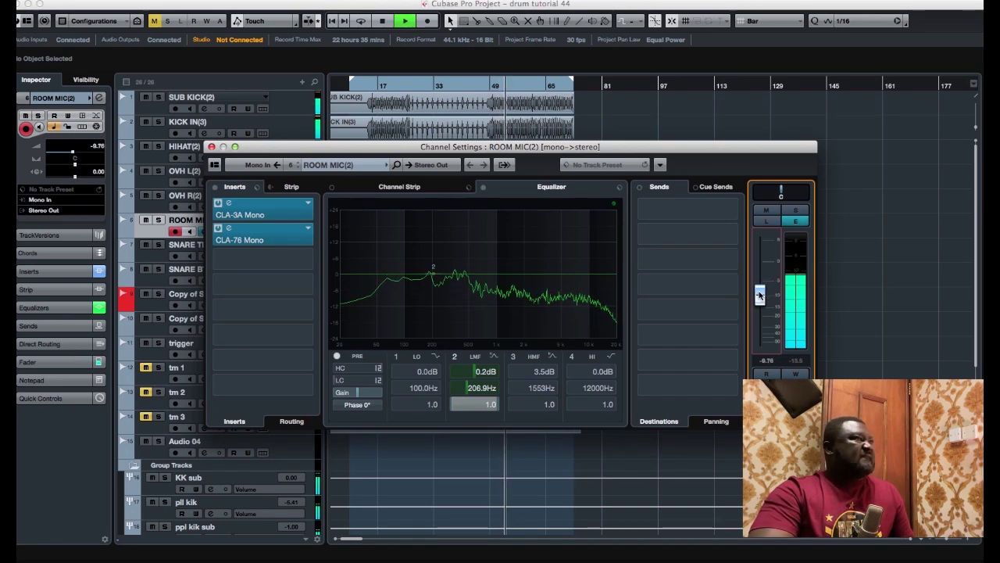
pyautogui.click(768, 211)
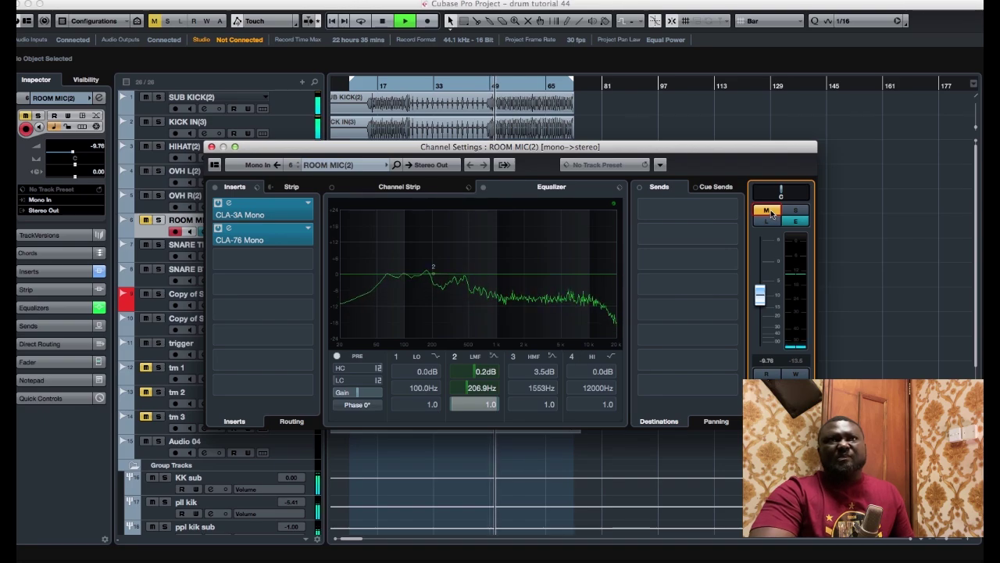
pyautogui.click(767, 210)
pyautogui.moveTo(762, 295); pyautogui.dragTo(762, 293)
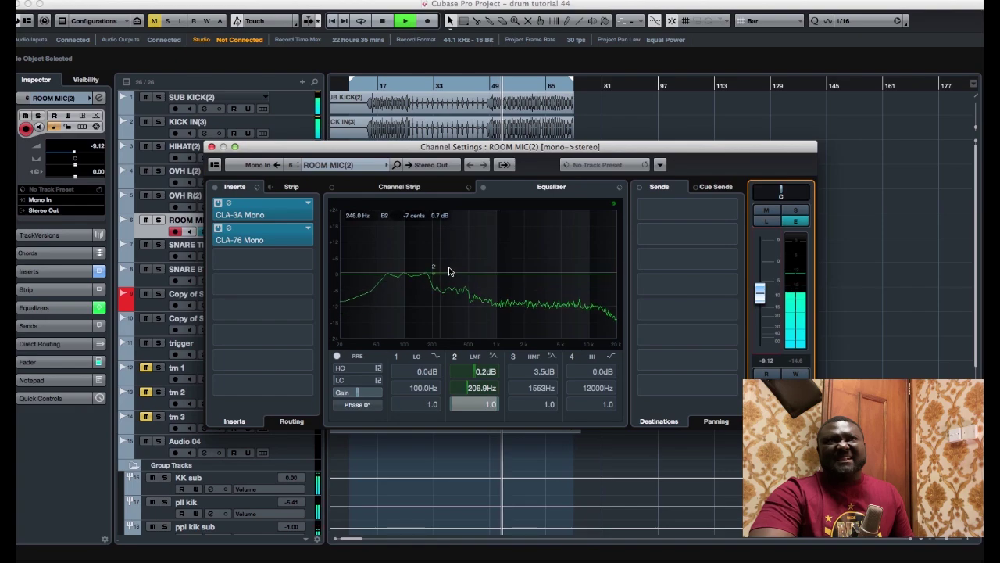
pyautogui.press('space')
# Step: With the room mic soloed, cut EQ band 2 by 2.6 dB at 105.7 Hz and band 3 by 2.6 dB at 293.8 Hz
pyautogui.moveTo(434, 272); pyautogui.dragTo(409, 257)
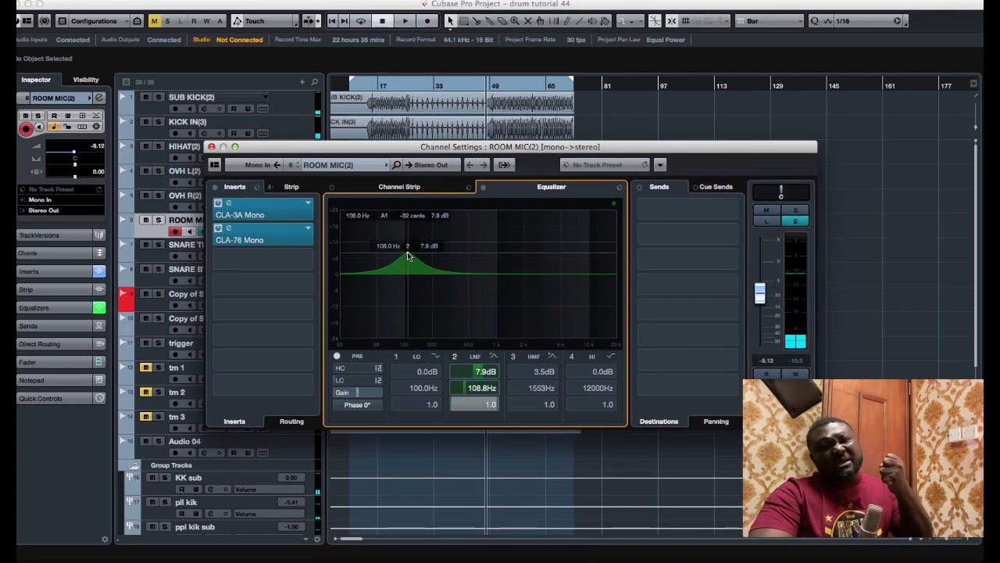
pyautogui.click(456, 274)
pyautogui.click(796, 211)
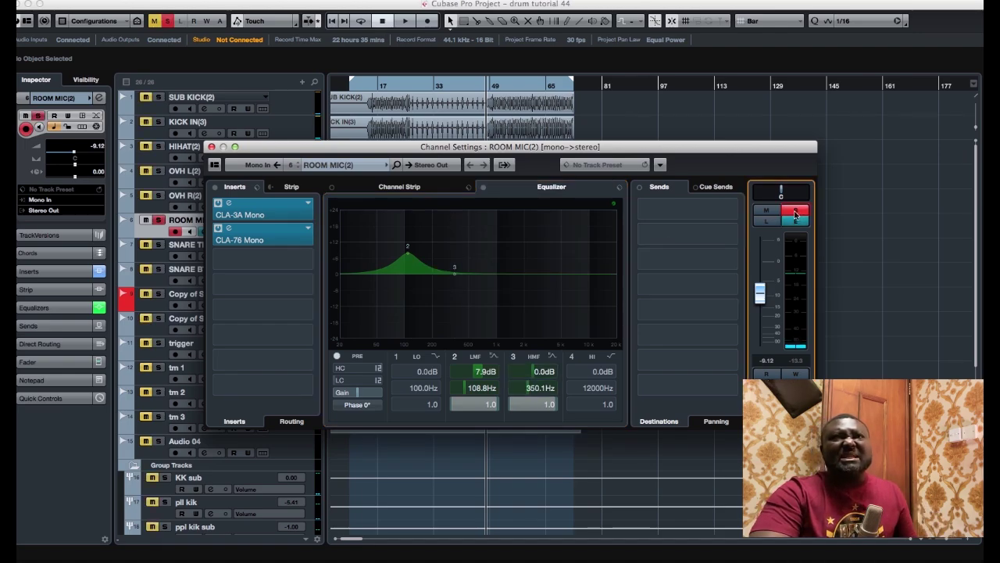
pyautogui.press('space')
pyautogui.moveTo(456, 274); pyautogui.dragTo(415, 288)
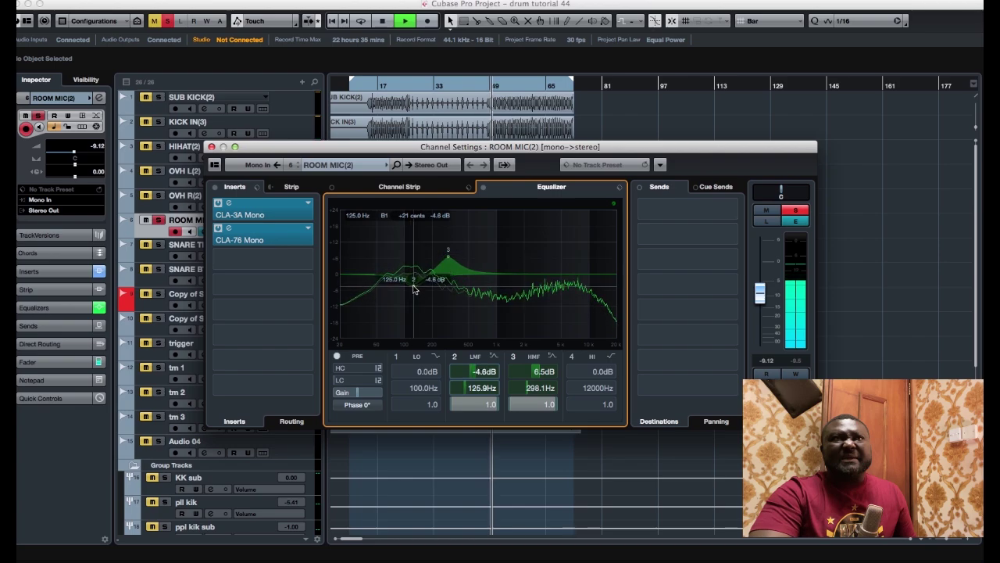
pyautogui.moveTo(449, 258); pyautogui.dragTo(407, 281)
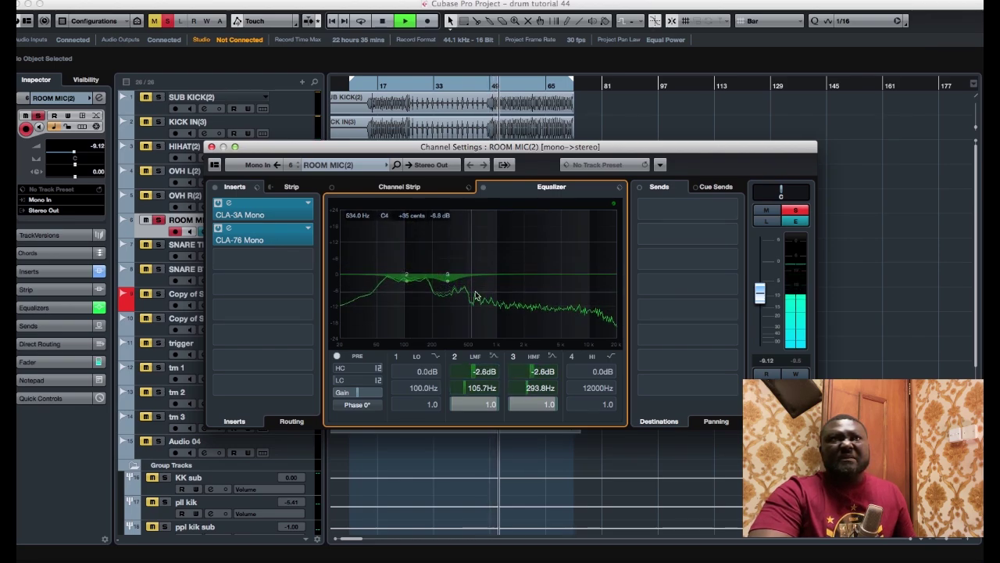
# Step: Unsolo the room mic, raise its volume to -6.60 dB in the full mix, and close its channel settings
pyautogui.click(799, 212)
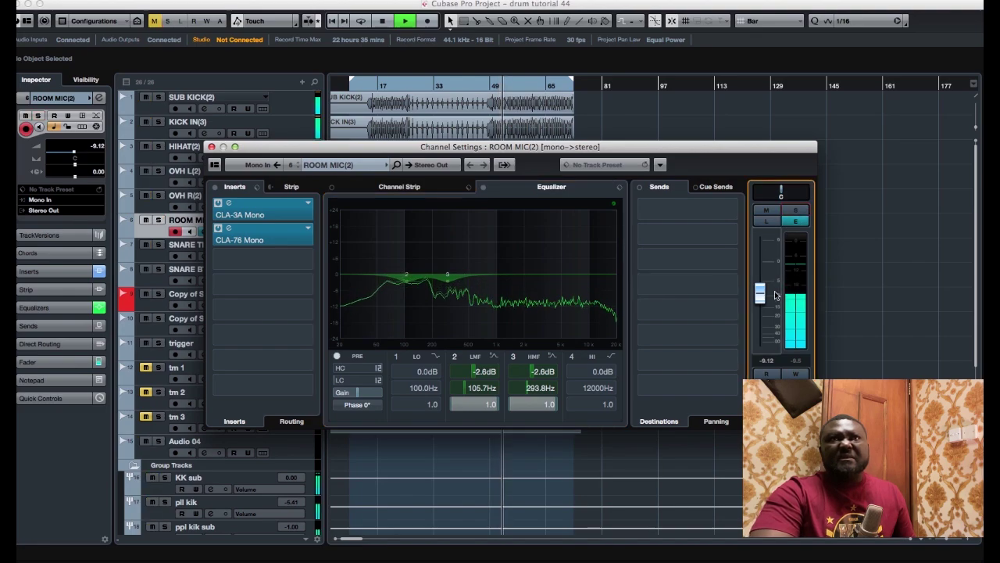
pyautogui.moveTo(762, 298); pyautogui.dragTo(764, 294)
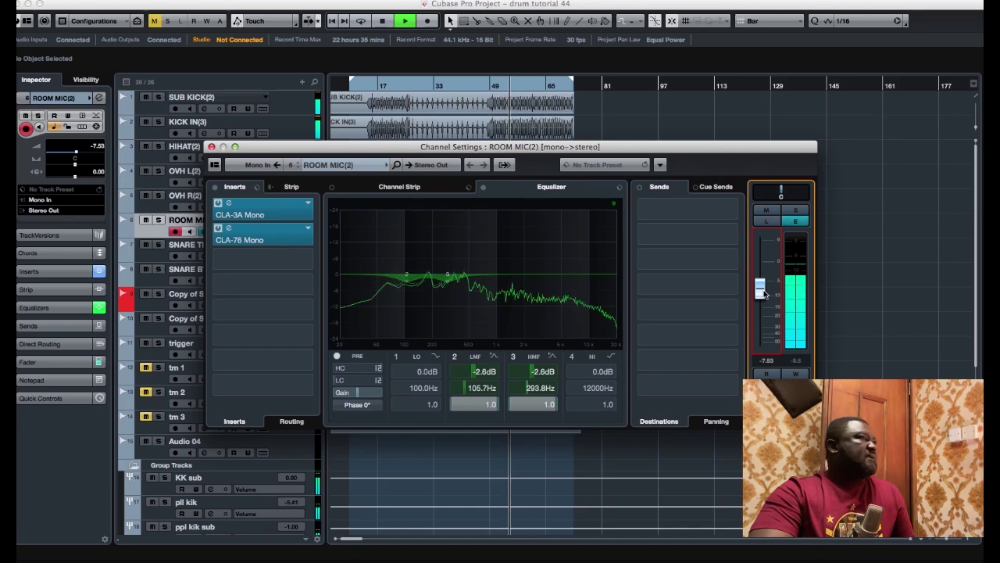
pyautogui.moveTo(764, 293); pyautogui.dragTo(765, 291)
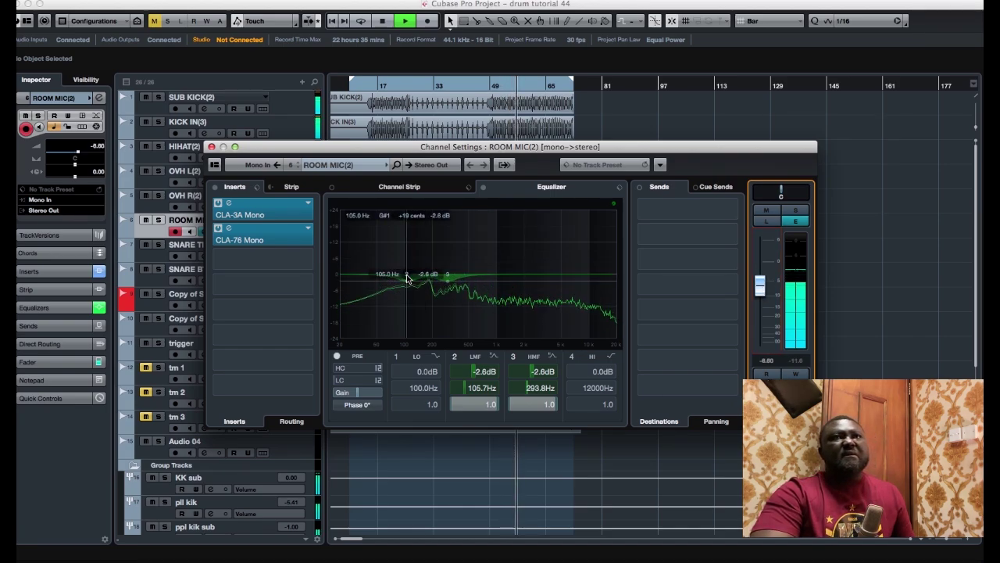
pyautogui.press('space')
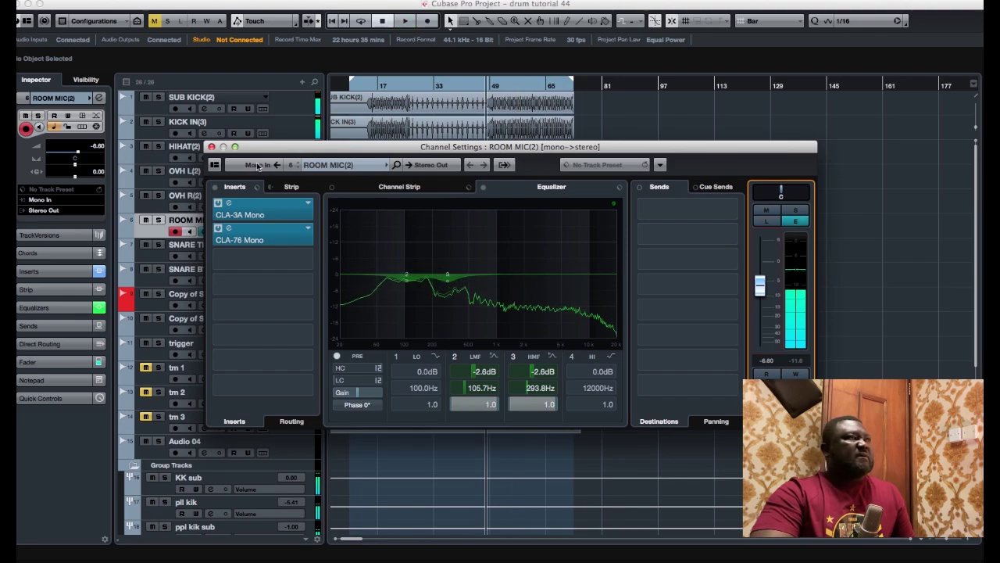
pyautogui.click(212, 147)
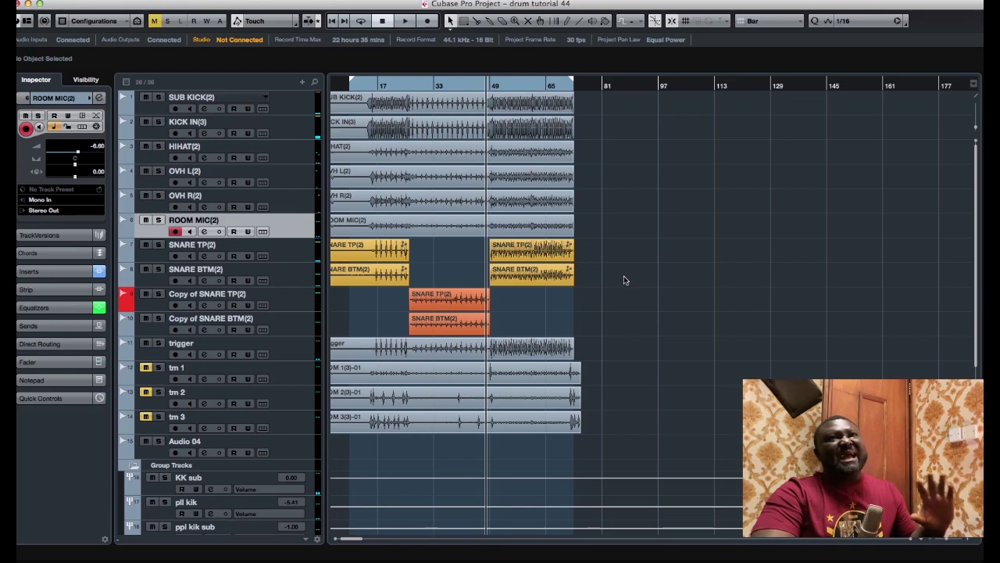
# Step: Unmute the tom tracks tm 1, tm 2 and tm 3
pyautogui.scroll(-2, 611, 281)
pyautogui.scroll(2, 612, 282)
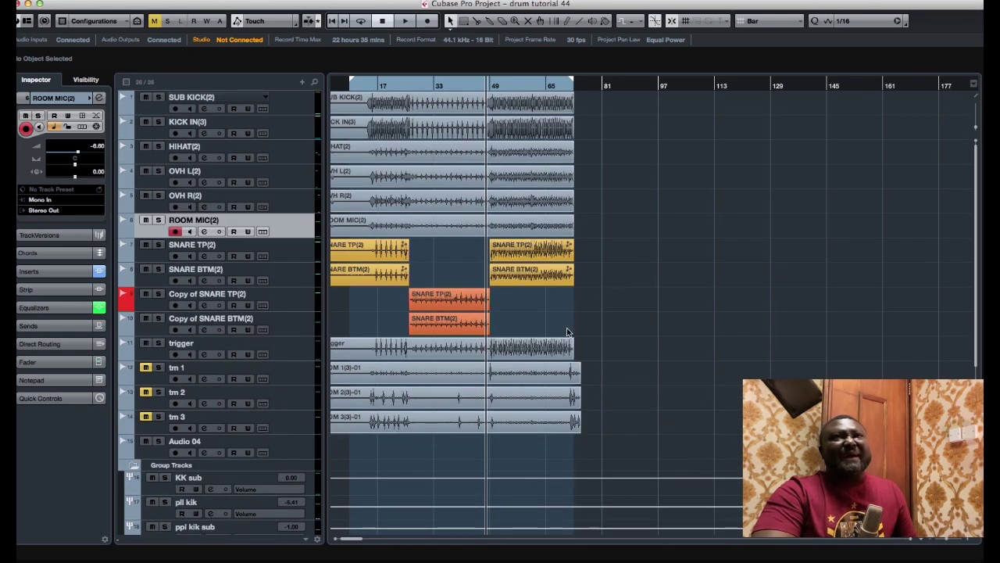
pyautogui.click(145, 393)
pyautogui.click(146, 418)
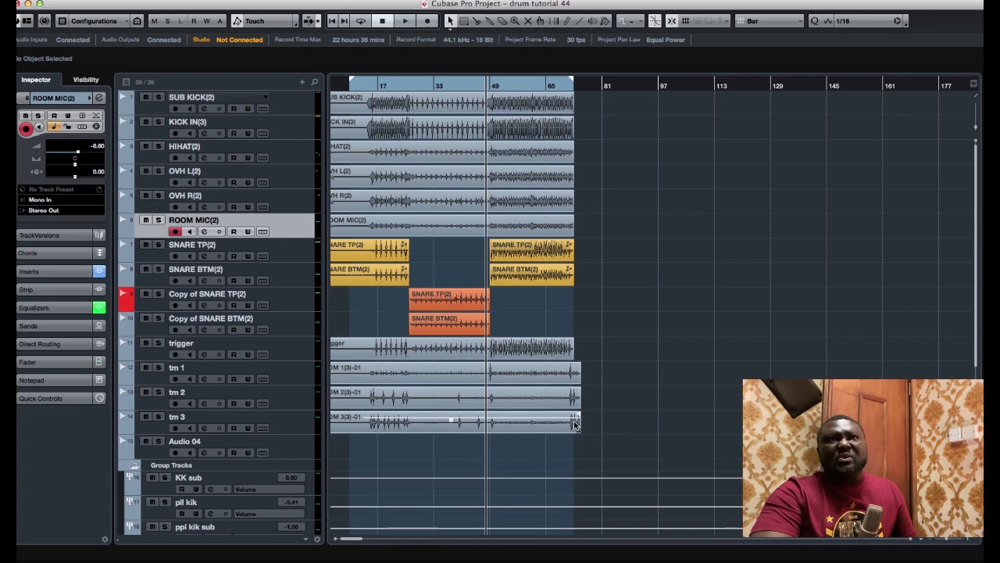
# Step: Select the audio clips on all three tom tracks and bring up Detect Silence for them
pyautogui.moveTo(638, 440); pyautogui.dragTo(375, 368)
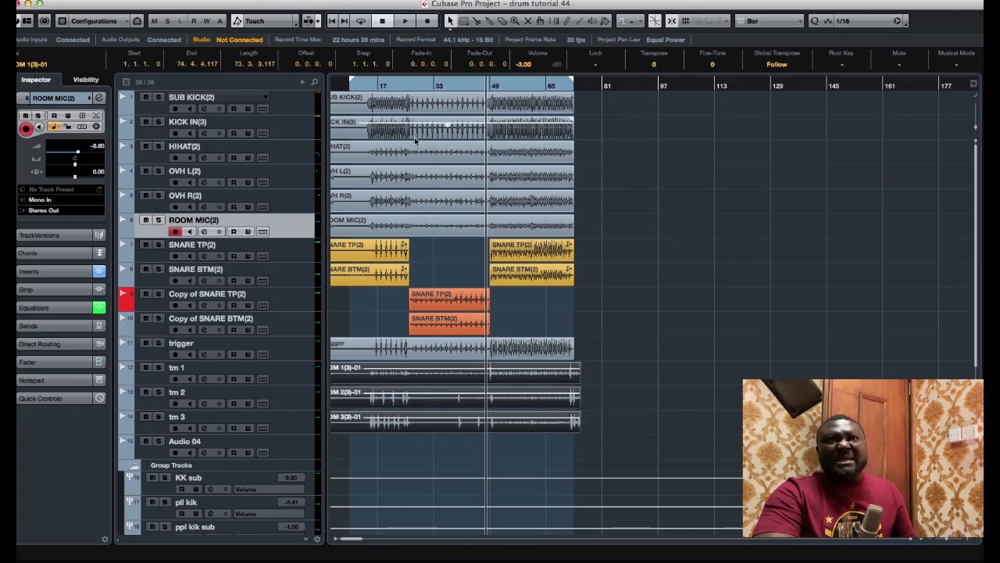
pyautogui.click(239, 0)
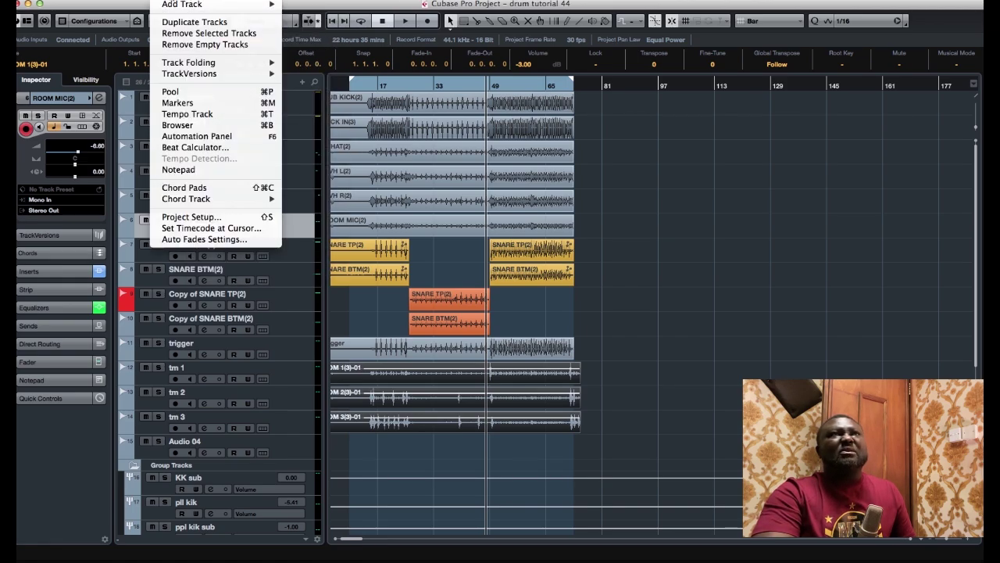
pyautogui.moveTo(220, 8)
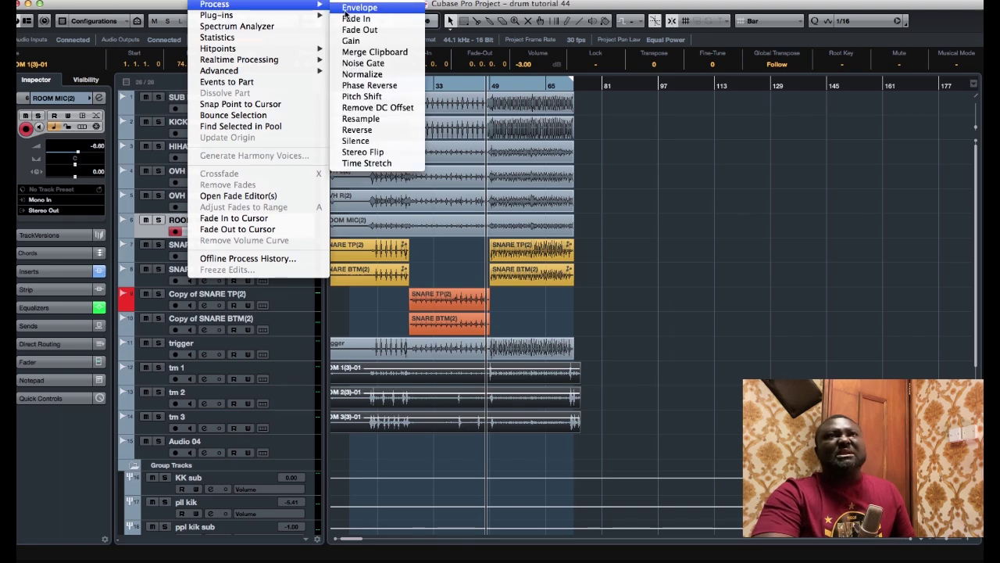
pyautogui.moveTo(311, 72)
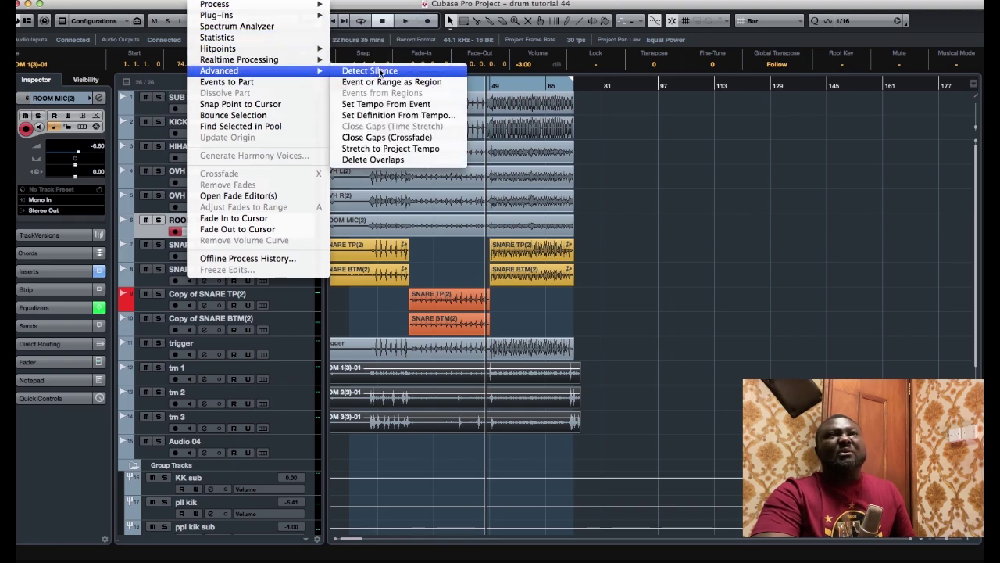
pyautogui.click(381, 71)
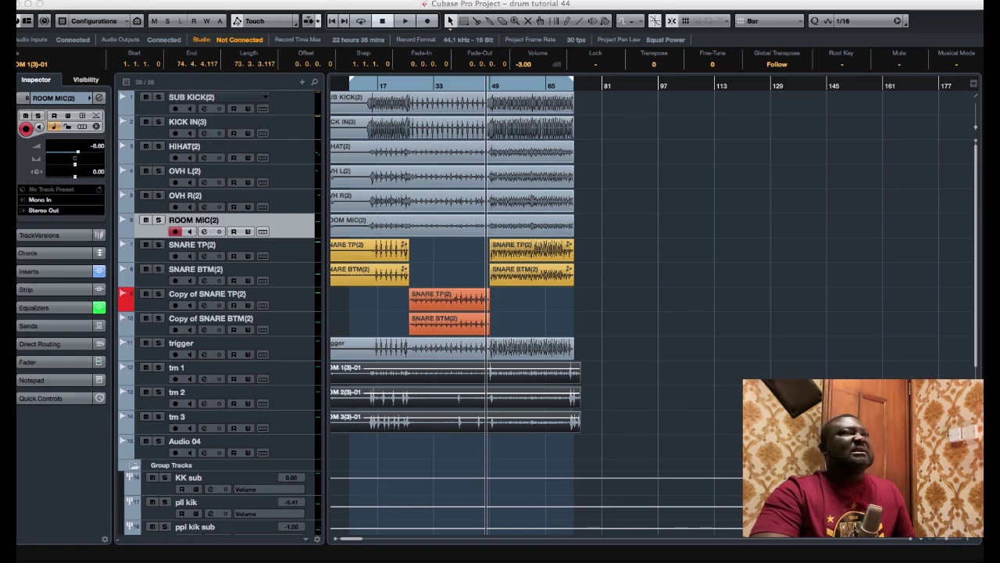
pyautogui.moveTo(17, 138); pyautogui.dragTo(242, 92)
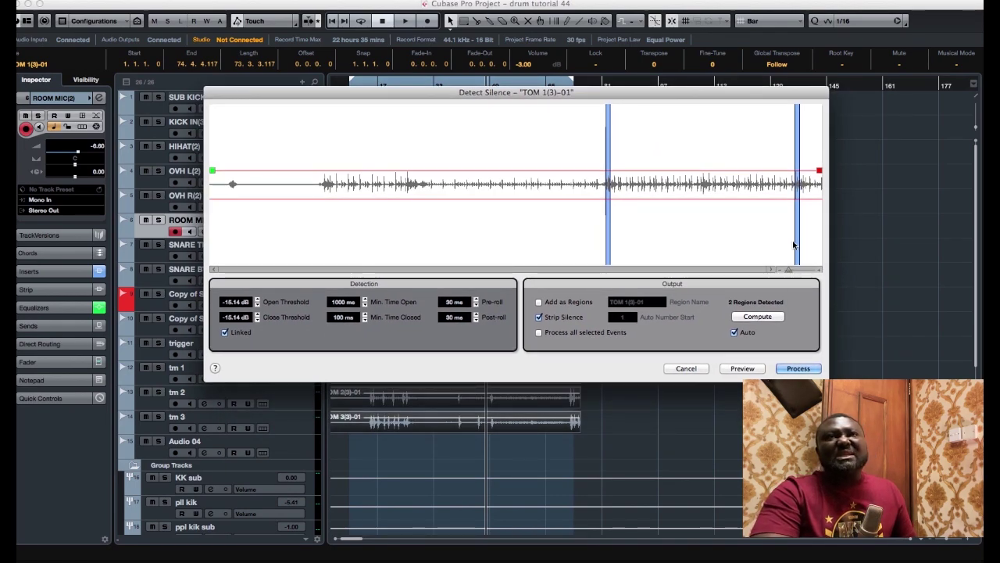
# Step: Strip the silence from all three tom clips using linked open and close thresholds of -13.37 dB
pyautogui.moveTo(819, 171); pyautogui.dragTo(819, 167)
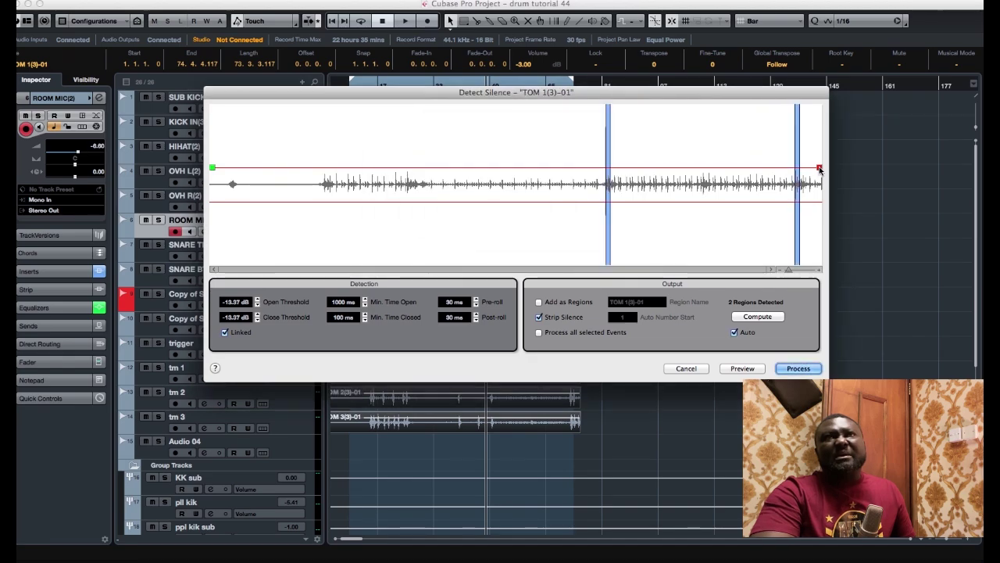
pyautogui.click(795, 369)
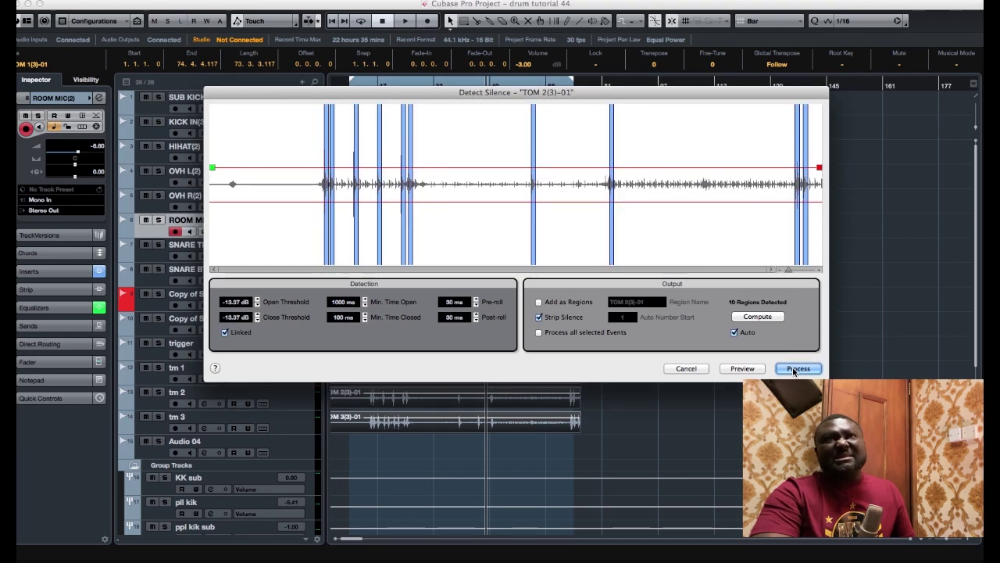
pyautogui.click(795, 369)
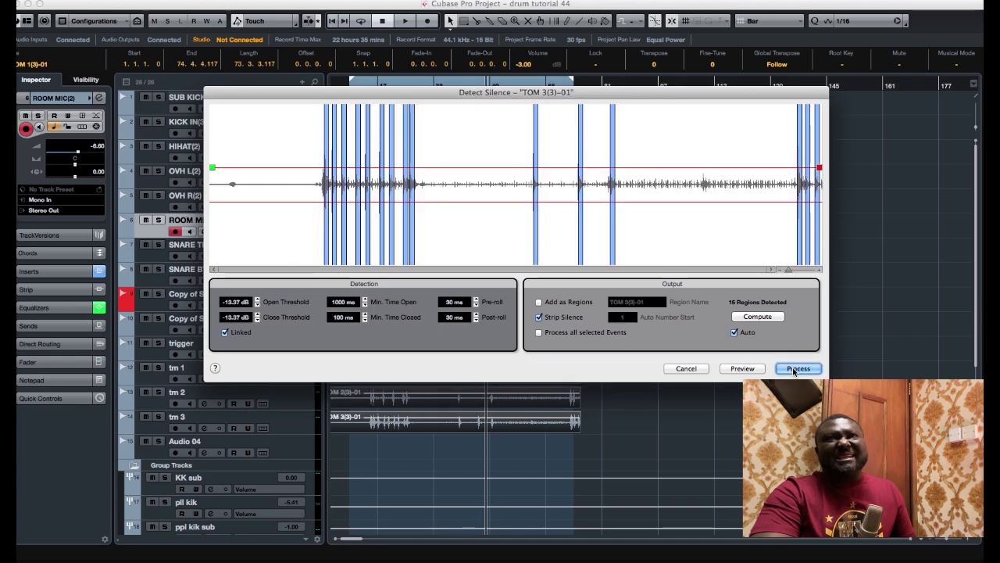
pyautogui.click(796, 369)
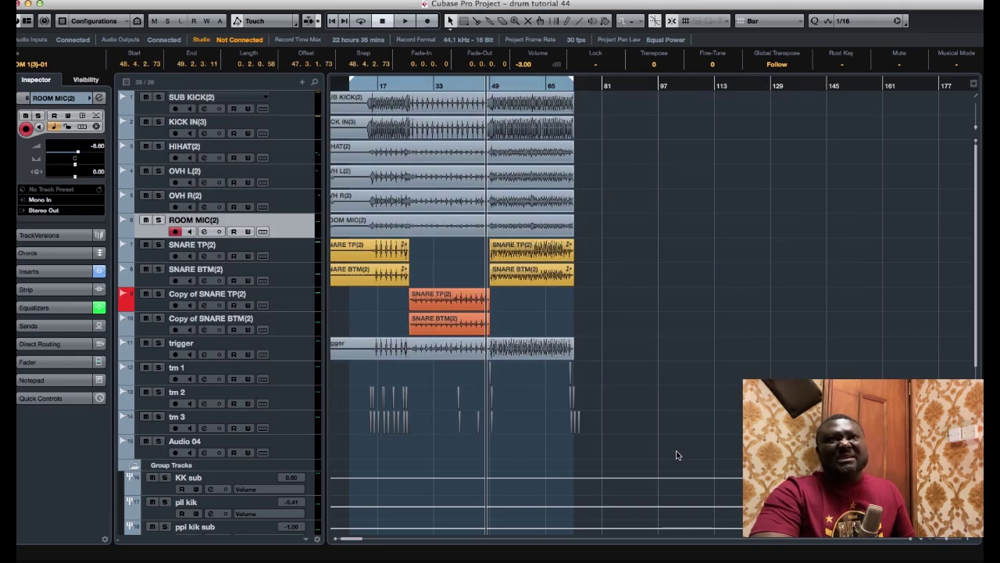
# Step: Try adjusting the start of the stripped tom clips at the tm 1 hit near bar 49, and undo the resize
pyautogui.moveTo(675, 456); pyautogui.dragTo(313, 378)
pyautogui.press('h')
pyautogui.press('h')
pyautogui.press('h')
pyautogui.press('h')
pyautogui.press('h')
pyautogui.press('h')
pyautogui.press('h')
pyautogui.press('h')
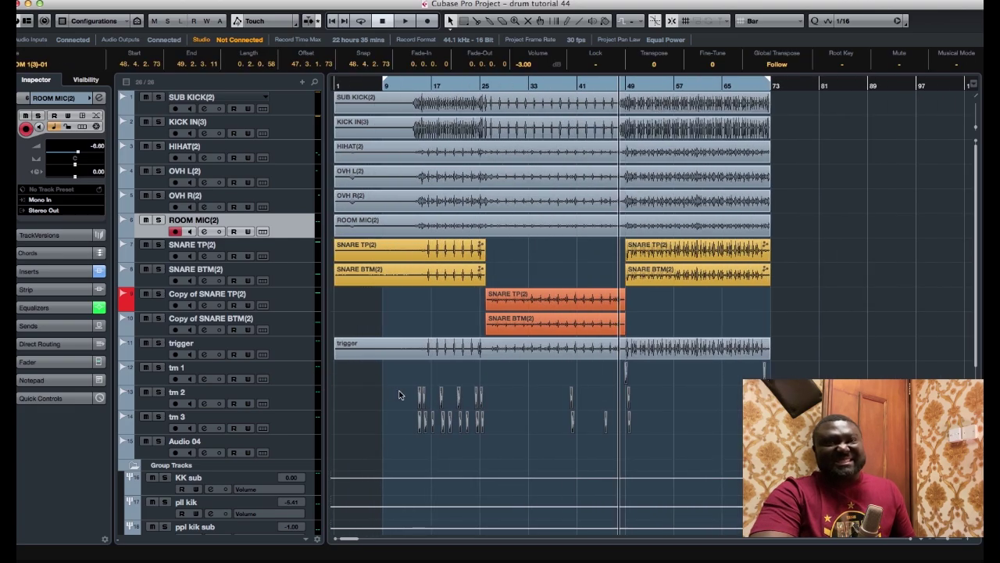
pyautogui.press('h')
pyautogui.press('h')
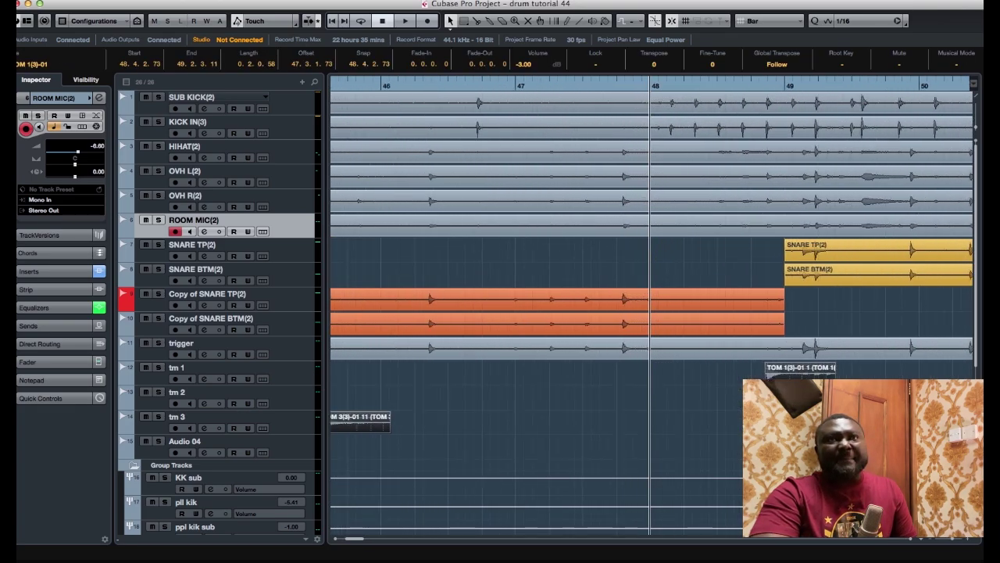
pyautogui.moveTo(759, 379); pyautogui.dragTo(758, 378)
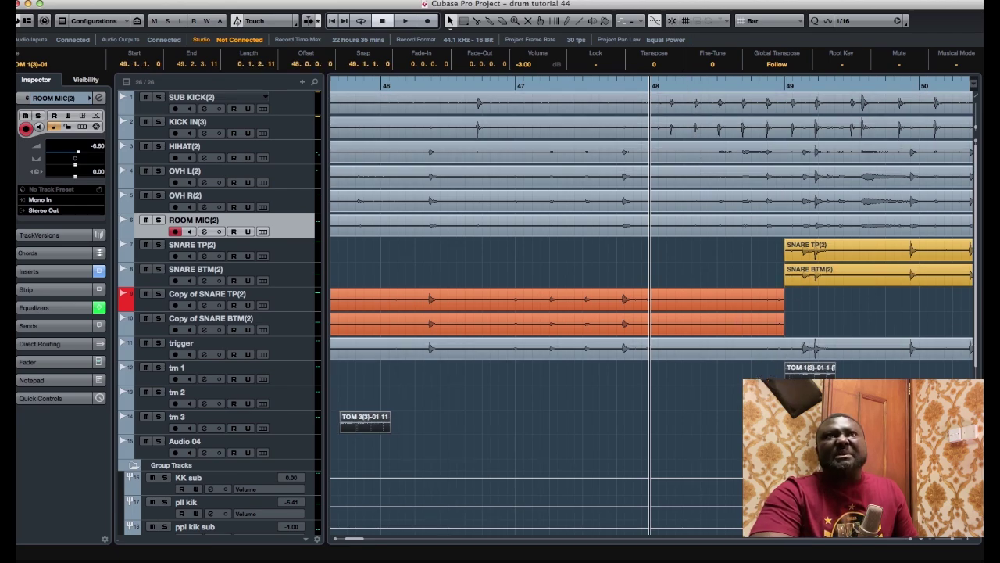
pyautogui.click(152, 2)
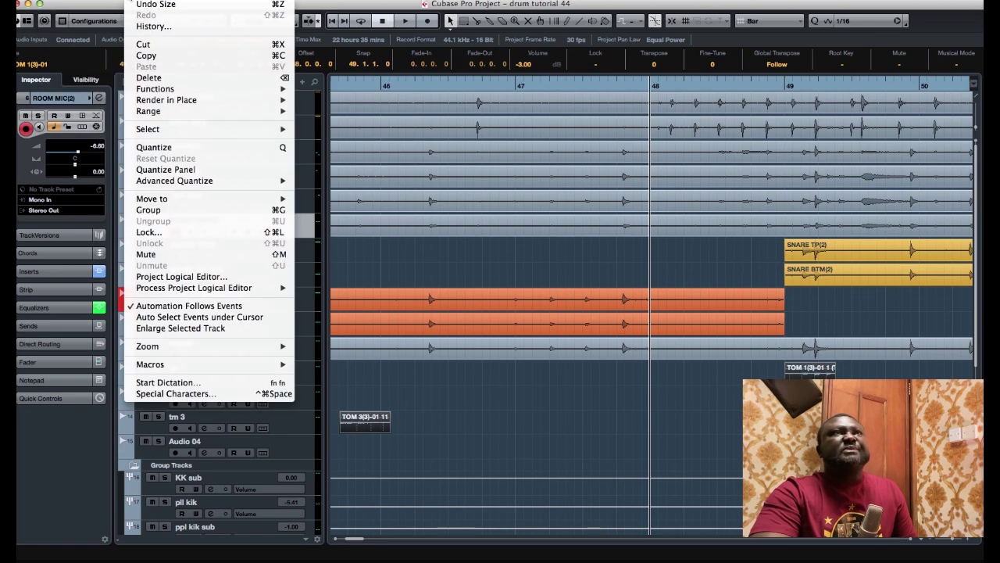
pyautogui.click(155, 4)
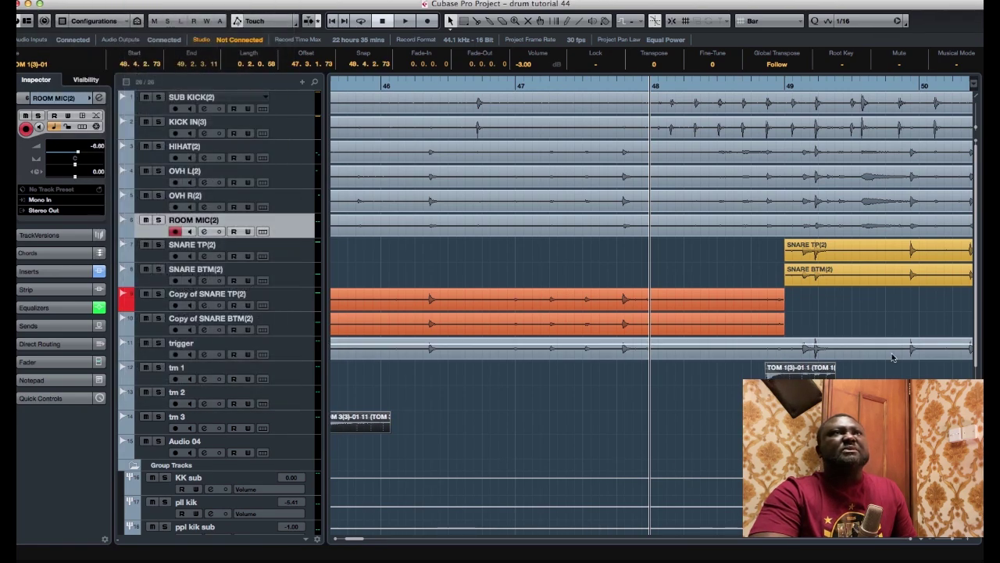
# Step: With snap off, extend the starts and shorten the ends of the tom clips, adding a 0.0.0.92 fade-in and a 0.0.2.69 fade-out
pyautogui.moveTo(766, 377)
pyautogui.mouseDown()
pyautogui.moveTo(747, 378)
pyautogui.moveTo(769, 366)
pyautogui.mouseUp()
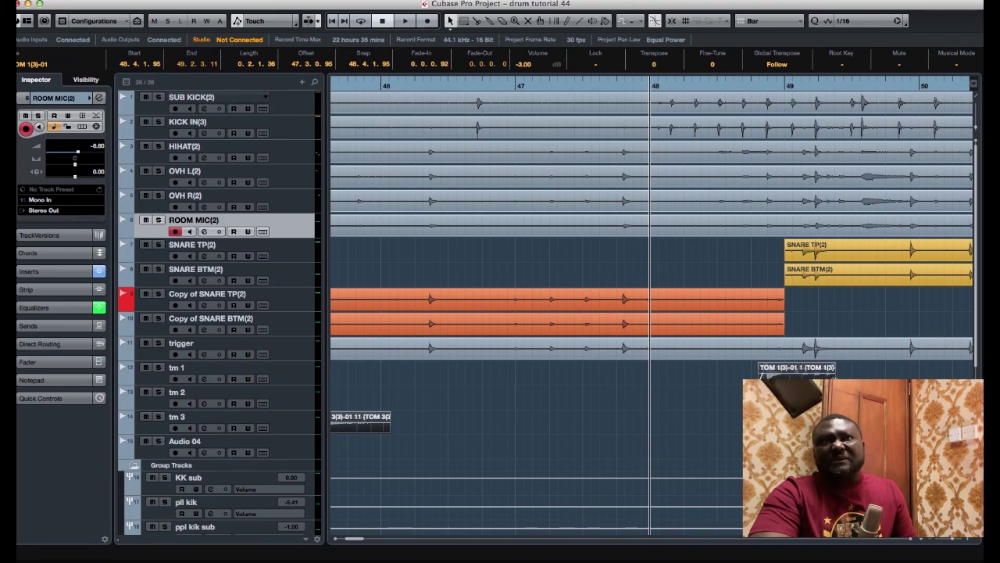
pyautogui.moveTo(834, 372); pyautogui.dragTo(798, 367)
# Step: Examine the trimmed and faded tom clips across the whole arrangement
pyautogui.press('g')
pyautogui.press('g')
pyautogui.press('g')
pyautogui.press('g')
pyautogui.press('g')
pyautogui.press('g')
pyautogui.press('g')
pyautogui.press('g')
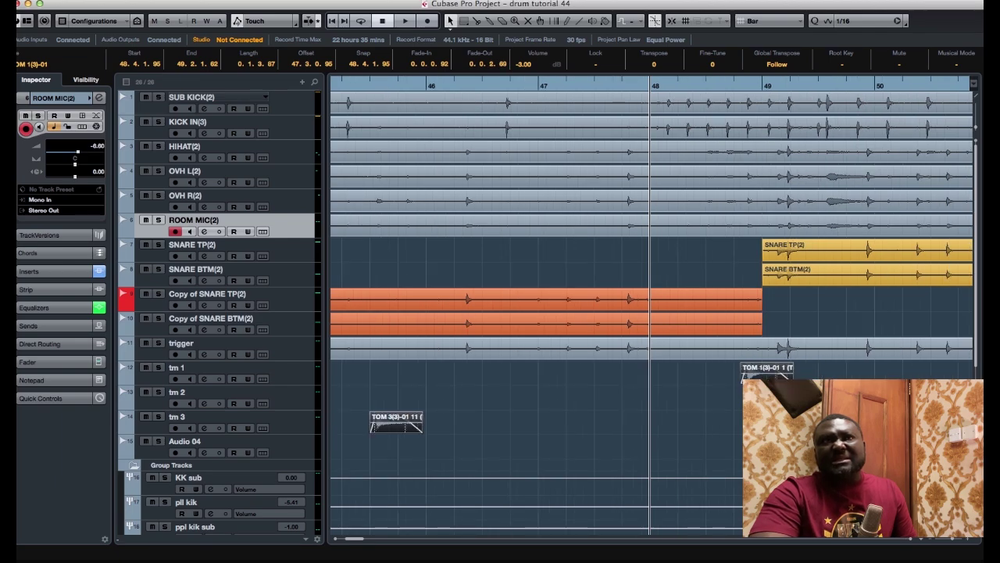
pyautogui.press('g')
pyautogui.press('g')
pyautogui.press('g')
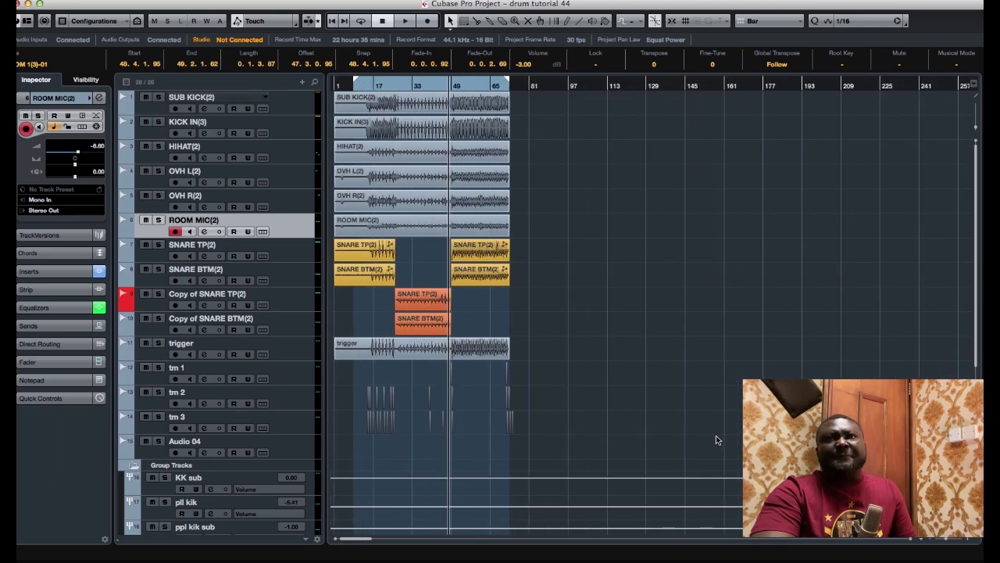
pyautogui.press('h')
pyautogui.press('h')
pyautogui.press('h')
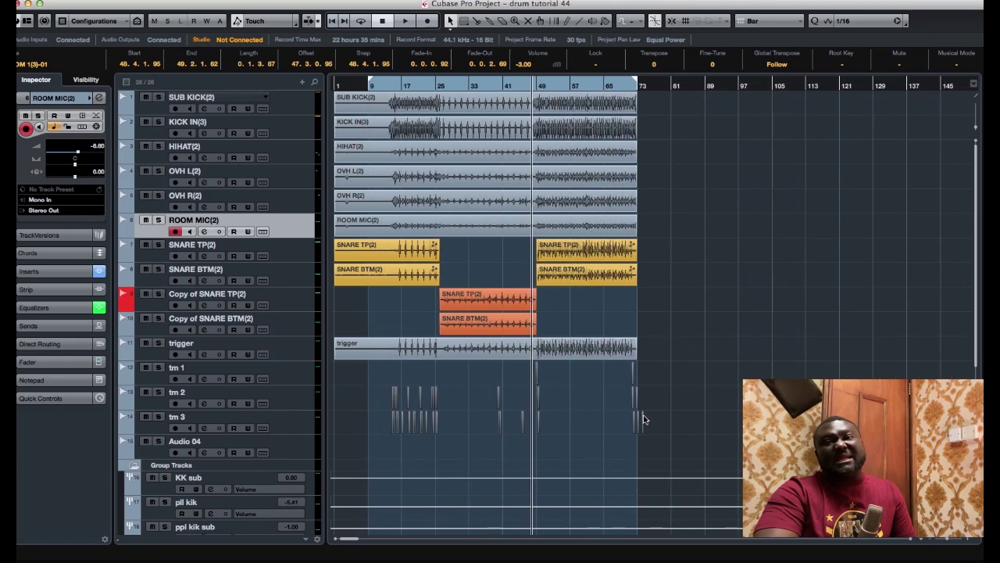
pyautogui.press('g')
pyautogui.press('g')
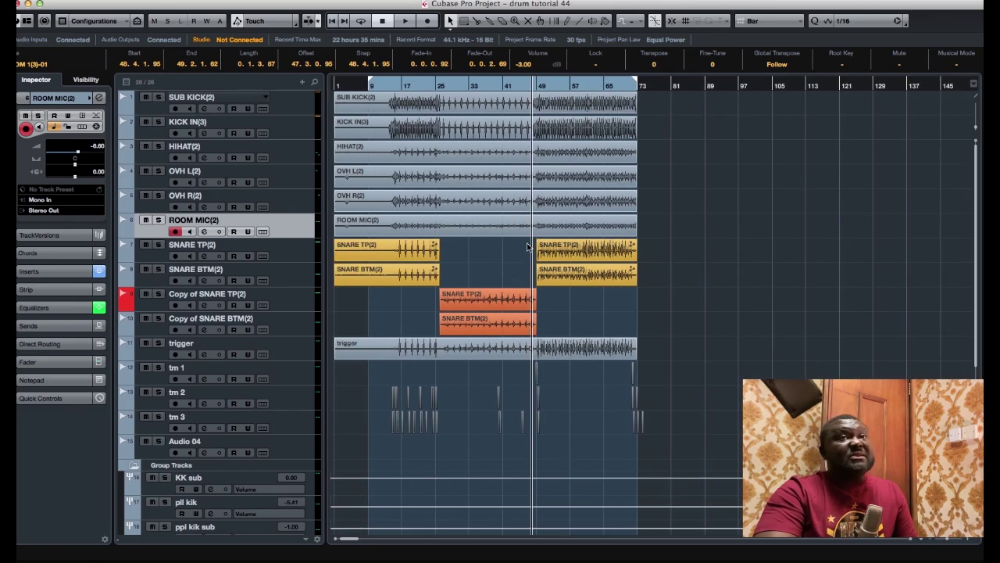
# Step: Place the playhead just before bar 49 and pan tm 1 to L34, tm 2 to about R21 and tm 3 to R30
pyautogui.click(534, 86)
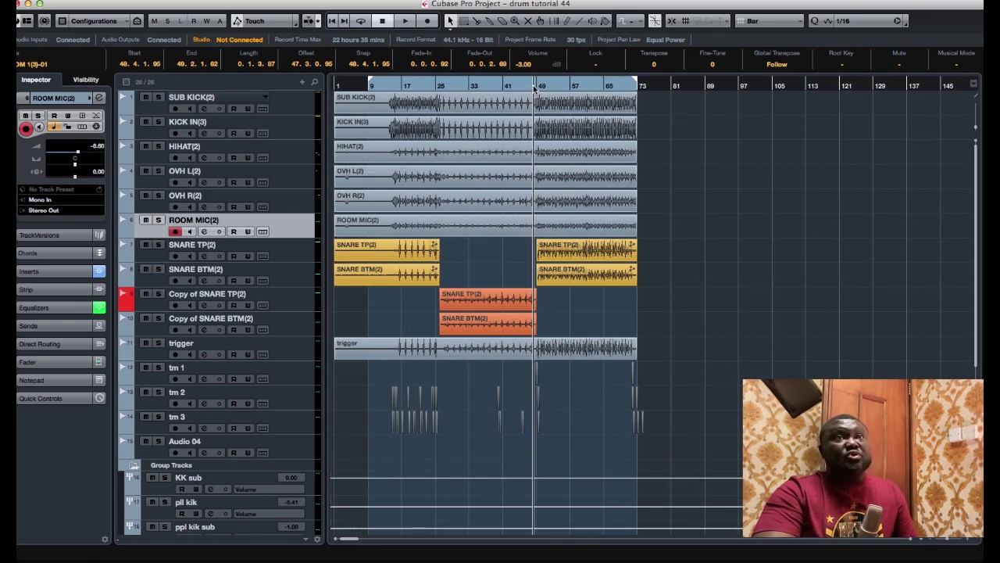
pyautogui.click(301, 374)
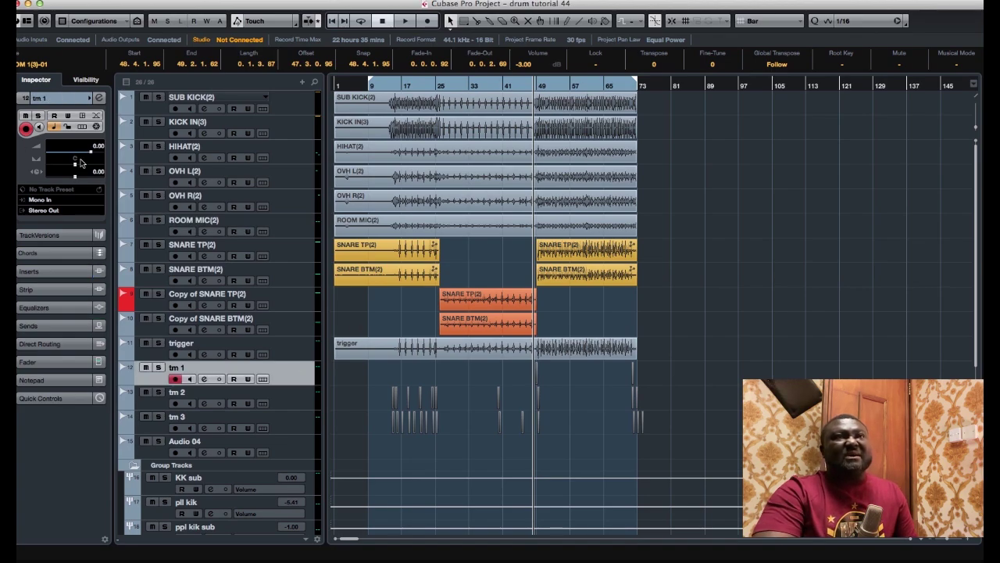
pyautogui.click(296, 394)
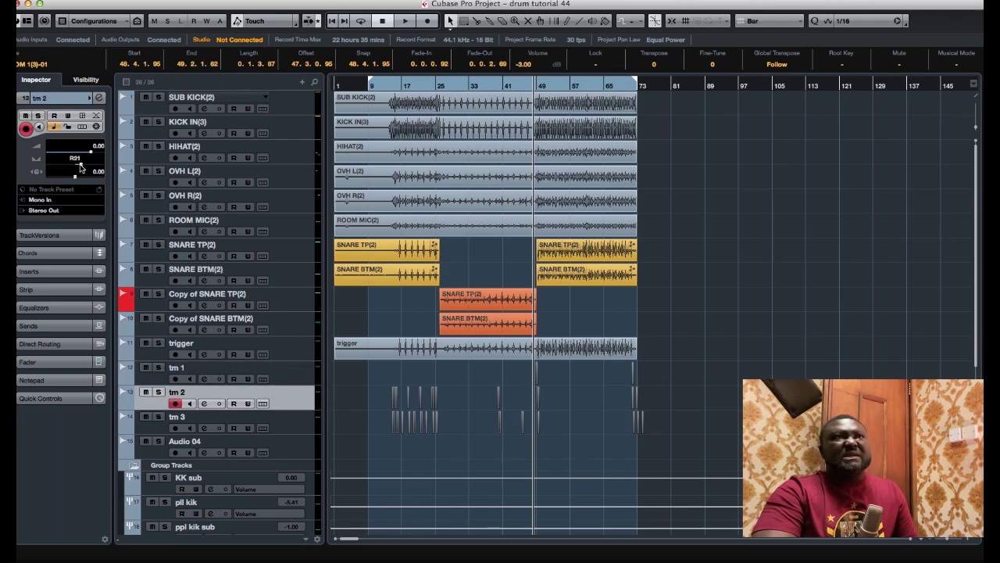
pyautogui.click(287, 420)
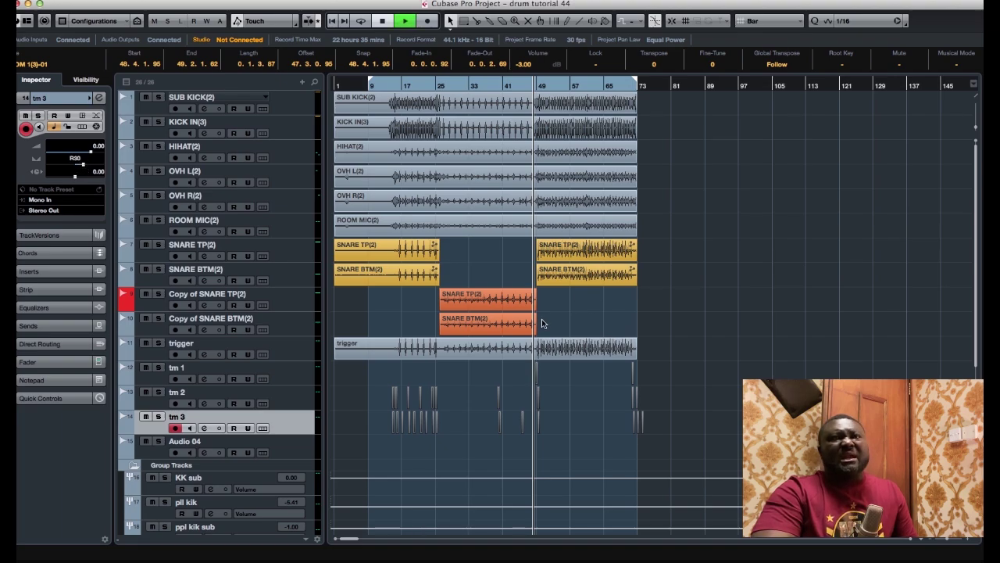
# Step: Play and replay the tom fill around bar 49 in the full mix to check the panned toms
pyautogui.press('h')
pyautogui.press('h')
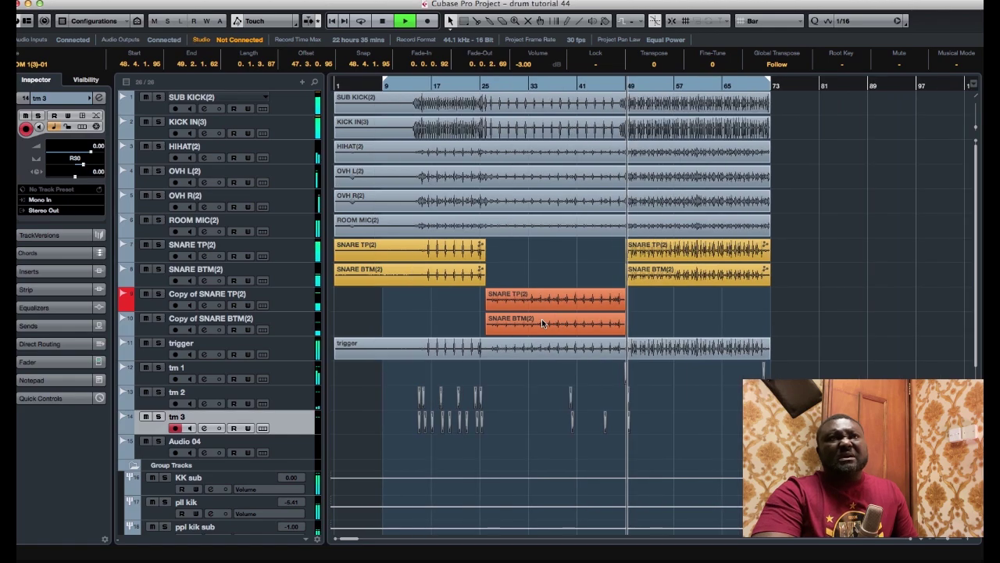
pyautogui.press('h')
pyautogui.press('h')
pyautogui.press('h')
pyautogui.press('h')
pyautogui.press('space')
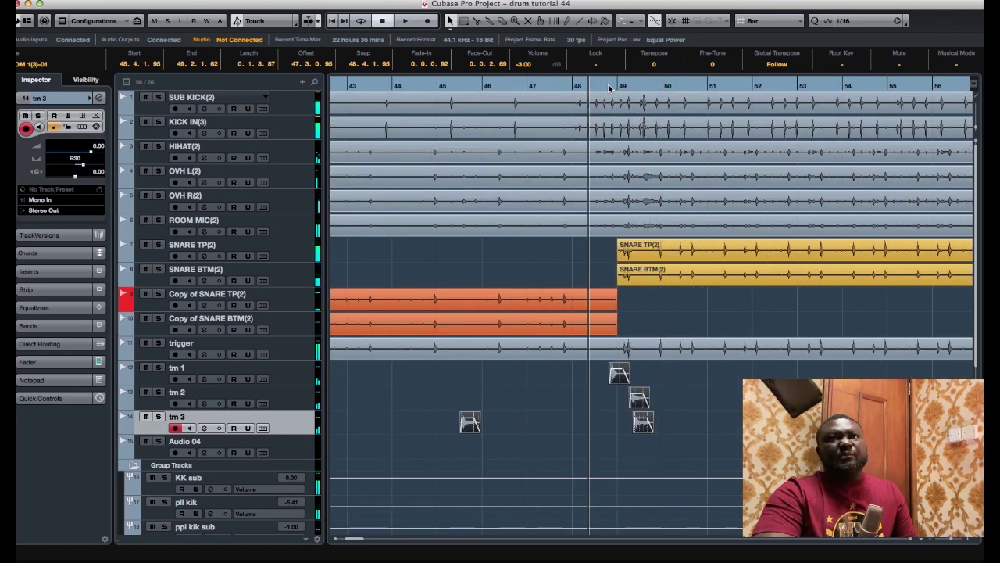
pyautogui.click(610, 88)
pyautogui.press('space')
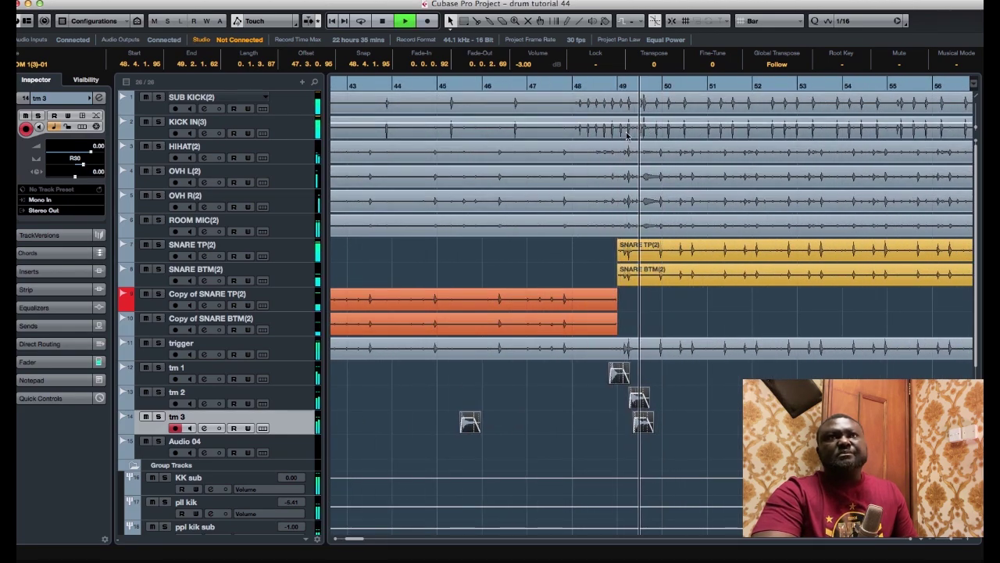
pyautogui.press('space')
pyautogui.press('space')
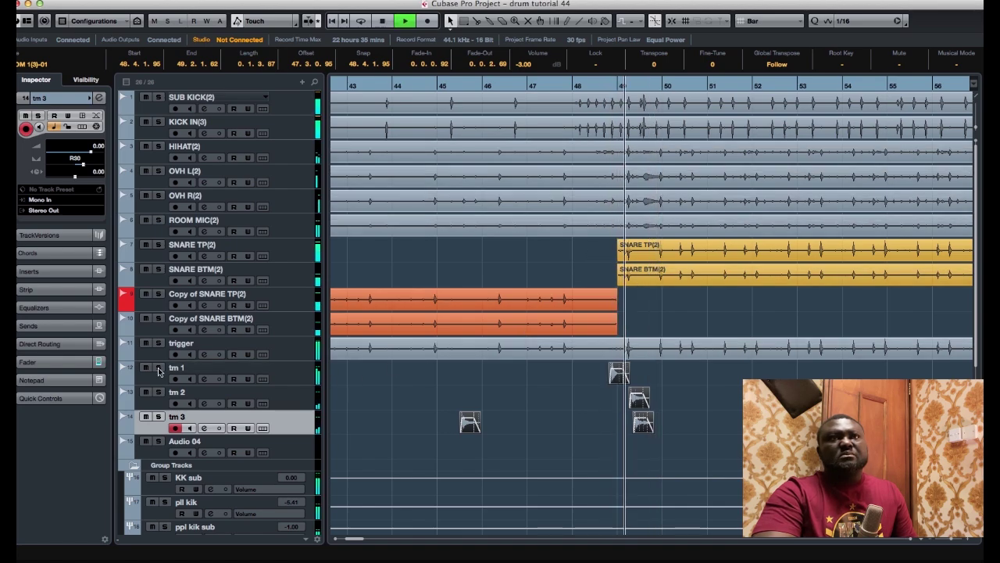
pyautogui.press('space')
# Step: Route the outputs of tm 1, tm 2 and tm 3 to the TOMS group
pyautogui.scroll(-3, 364, 404)
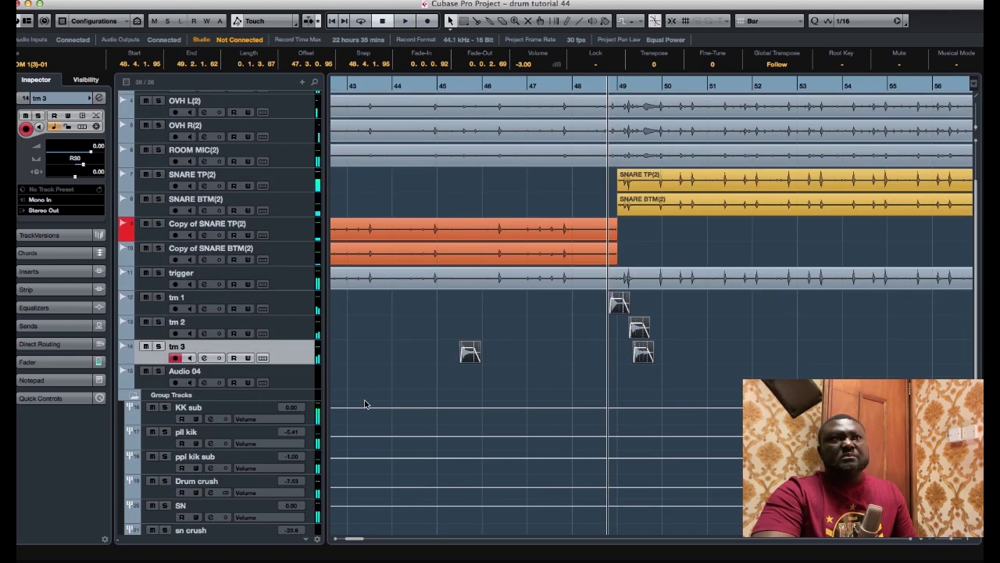
pyautogui.scroll(-5, 364, 404)
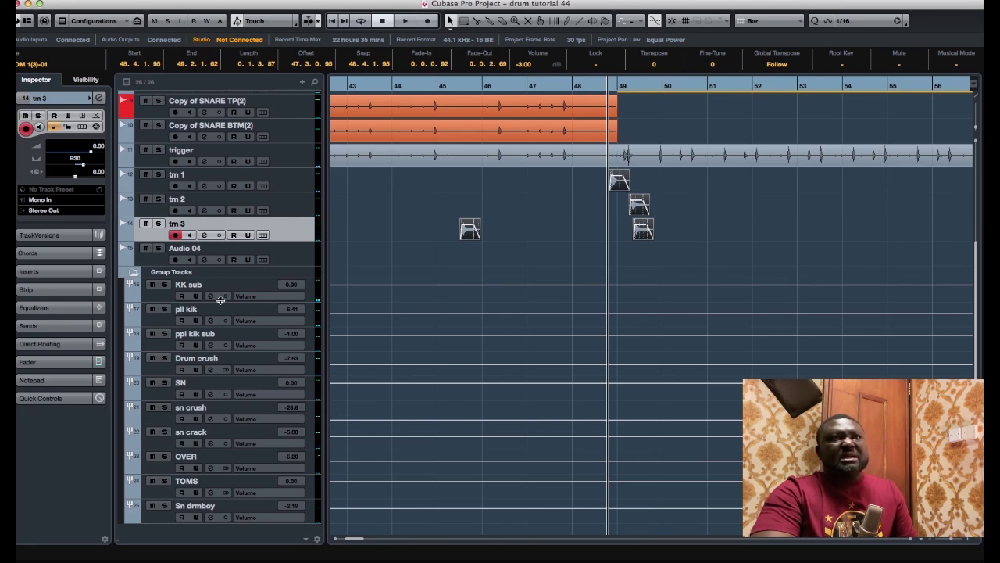
pyautogui.scroll(1, 436, 335)
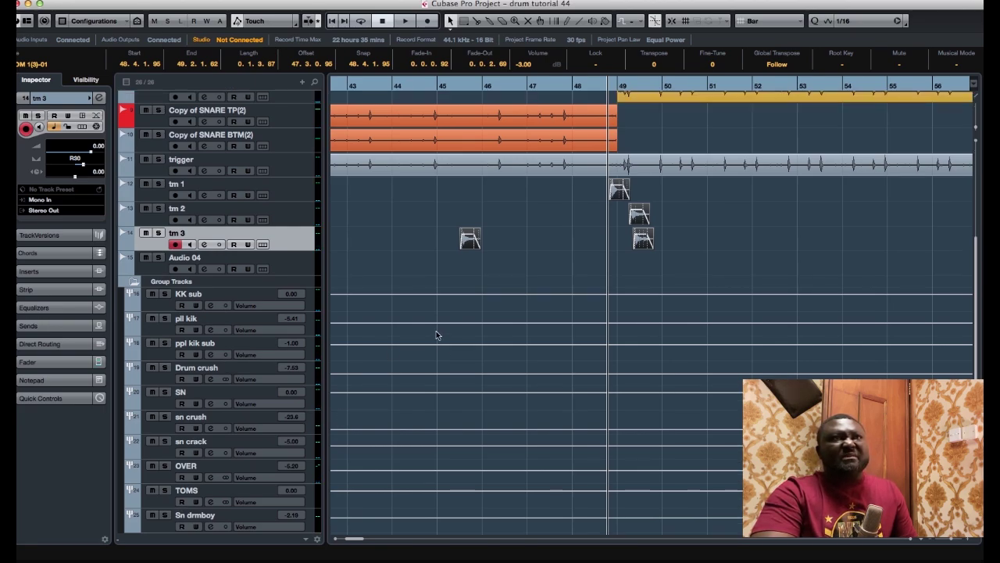
pyautogui.click(298, 199)
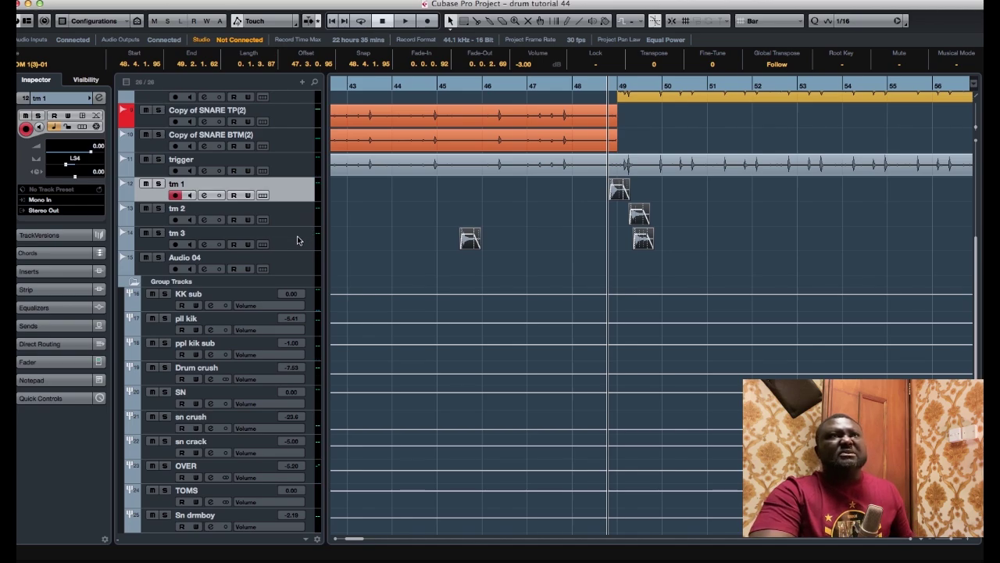
pyautogui.keyDown('shift'); pyautogui.click(298, 240); pyautogui.keyUp('shift')
pyautogui.click(47, 211)
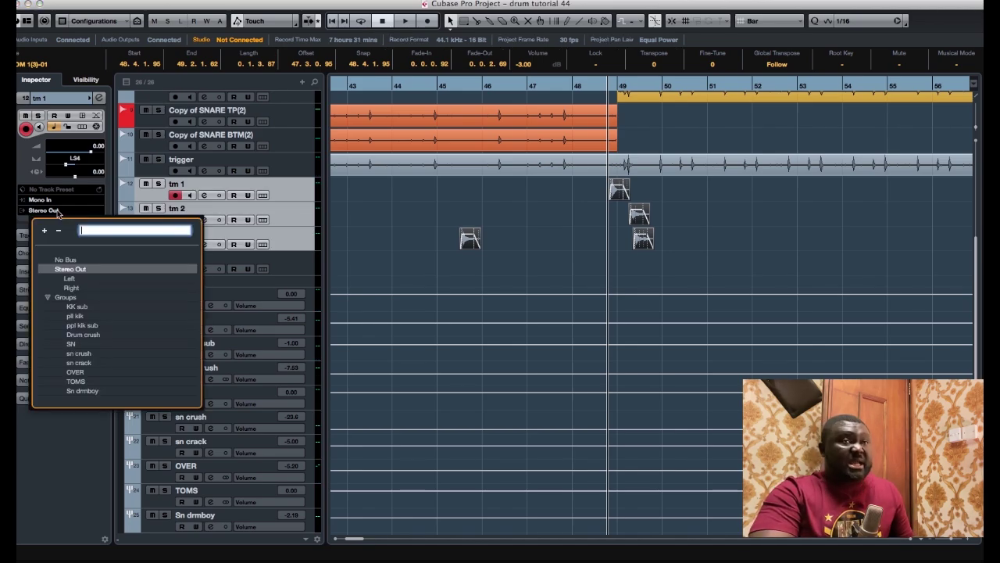
pyautogui.click(87, 382)
# Step: Start playback, then solo and select the TOMS group track
pyautogui.press('space')
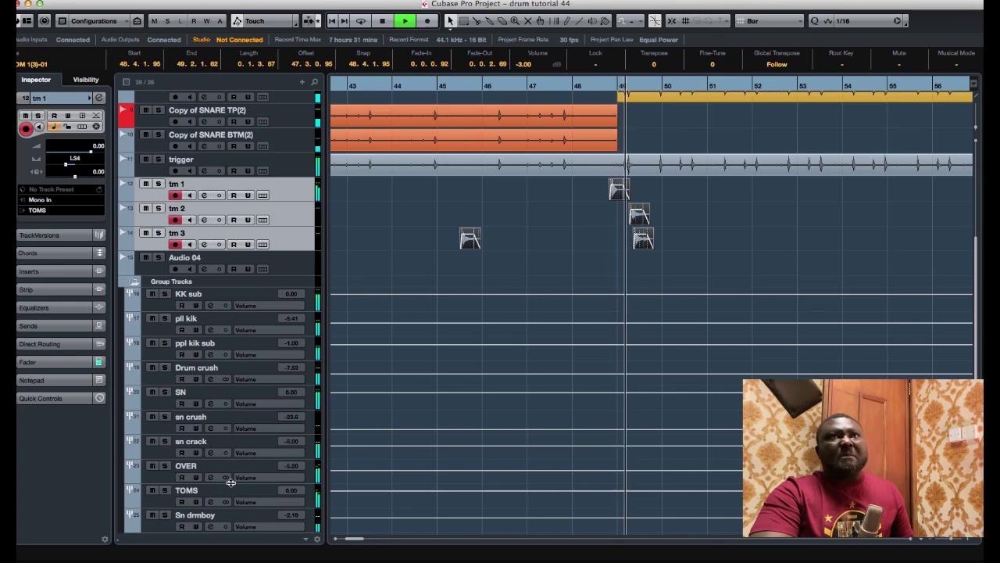
pyautogui.click(165, 490)
pyautogui.click(195, 495)
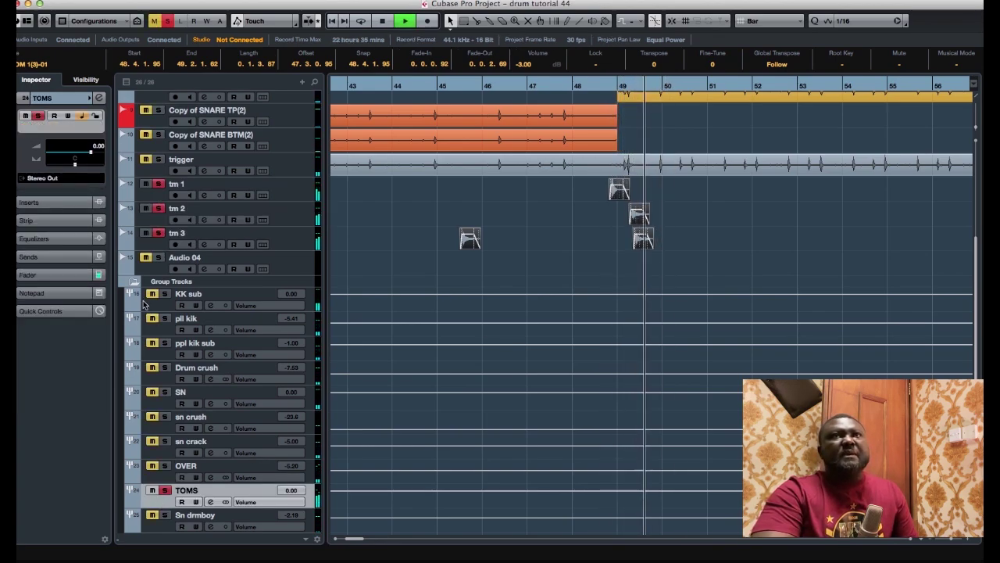
# Step: Replay the soloed tom fill around bar 49 and examine the three tom clips up close
pyautogui.press('space')
pyautogui.press('h')
pyautogui.press('h')
pyautogui.press('h')
pyautogui.press('h')
pyautogui.press('h')
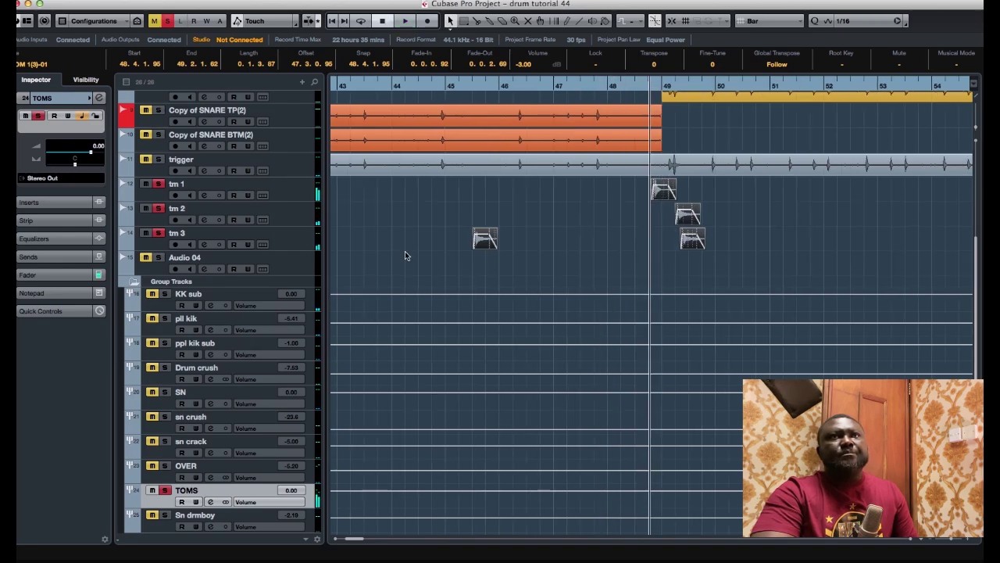
pyautogui.press('h')
pyautogui.press('space')
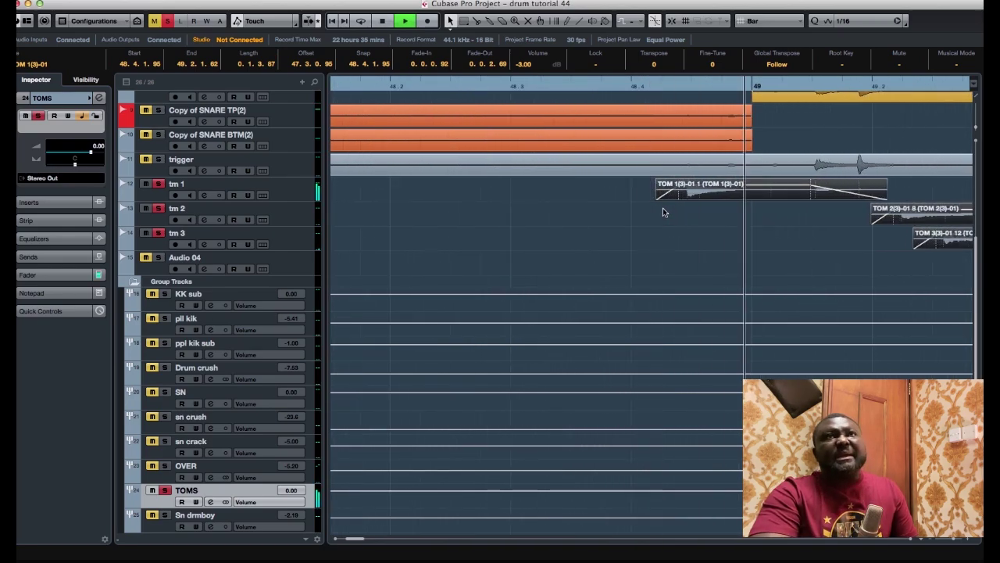
pyautogui.press('g')
pyautogui.press('g')
pyautogui.press('g')
pyautogui.press('g')
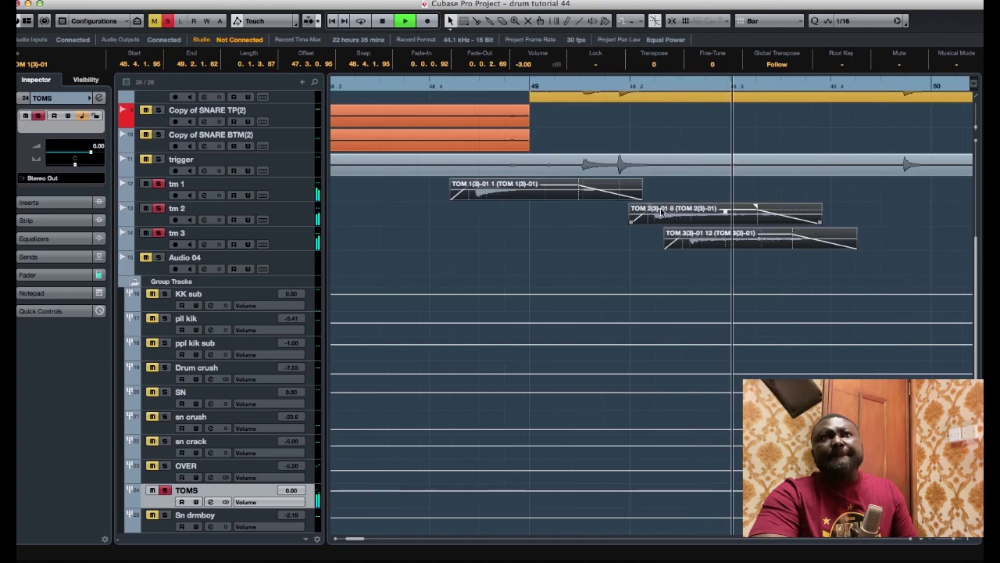
pyautogui.press('space')
pyautogui.press('g')
pyautogui.click(292, 193)
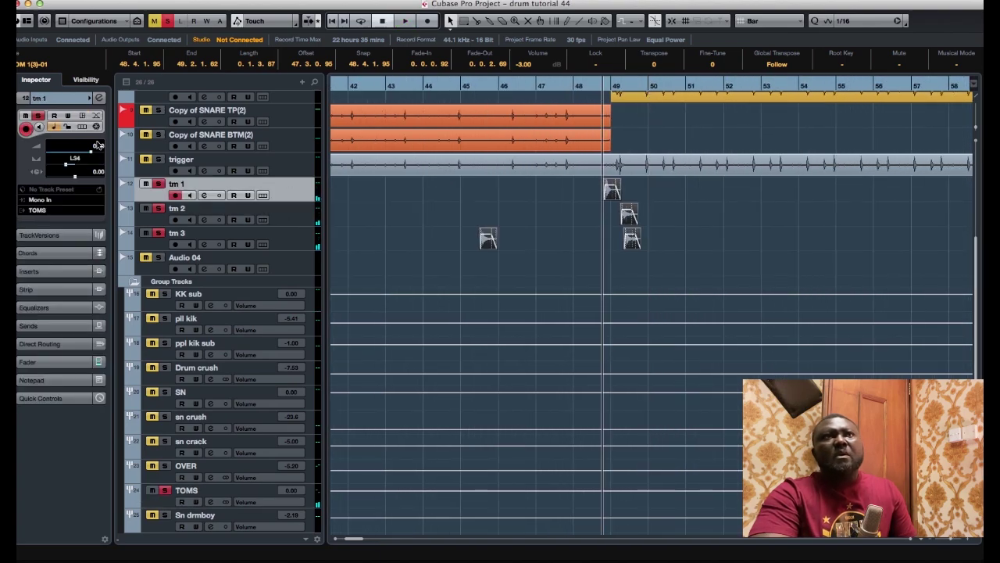
pyautogui.click(99, 99)
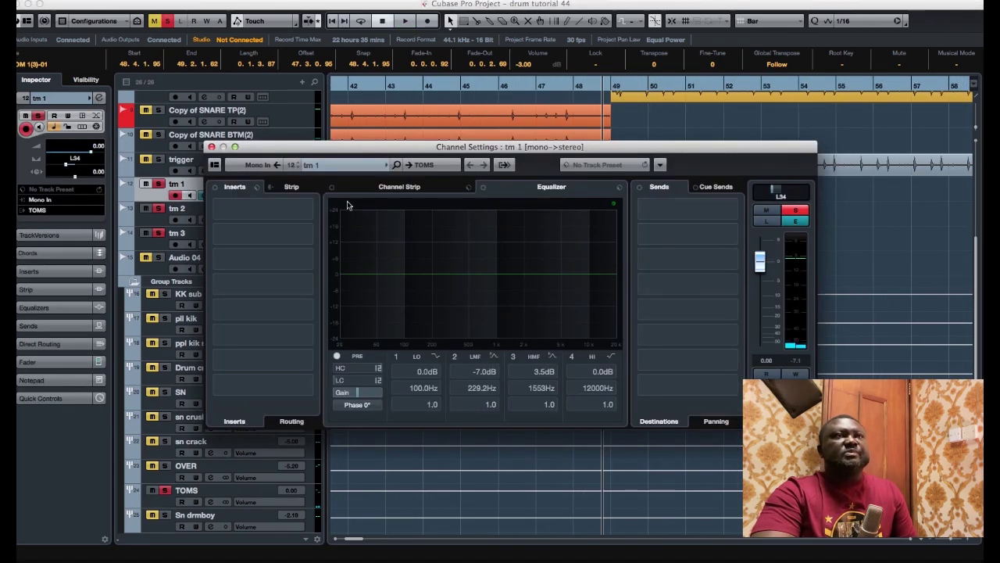
pyautogui.click(282, 210)
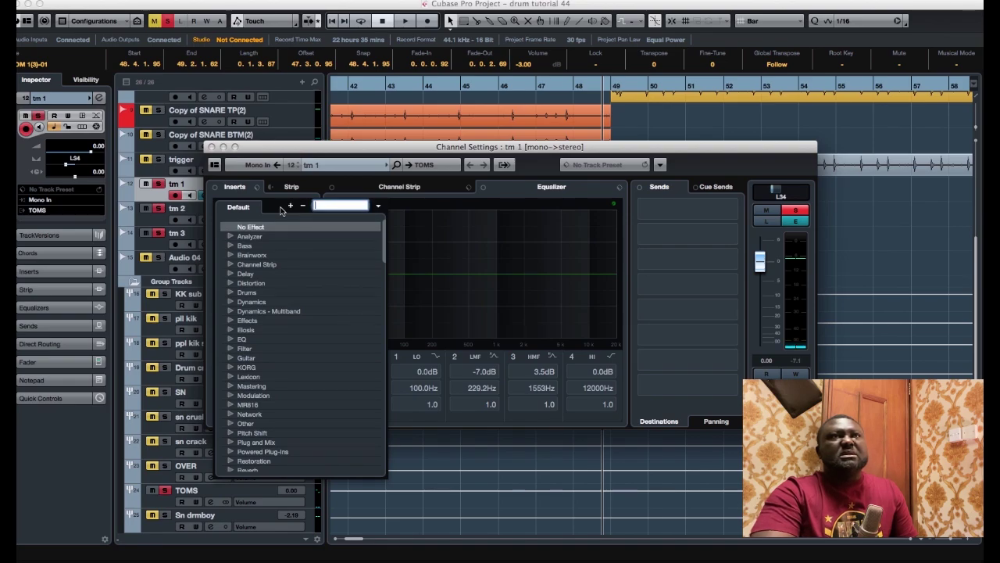
pyautogui.write('l1')
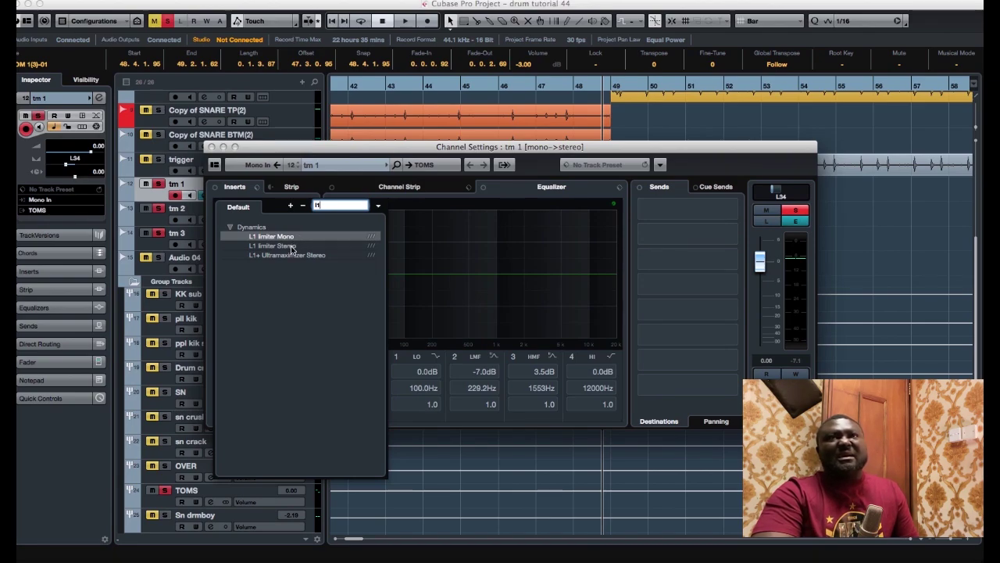
pyautogui.click(352, 148)
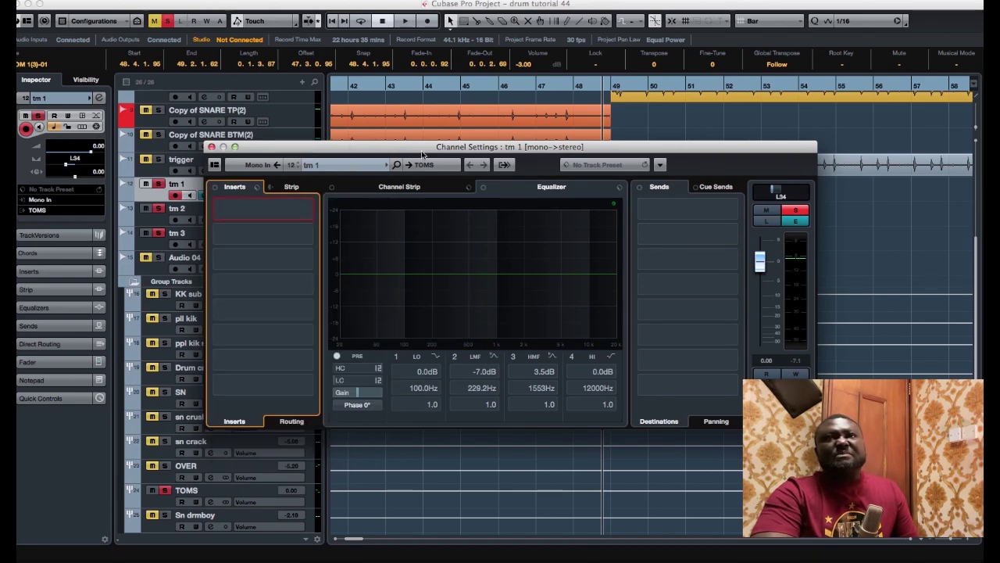
pyautogui.click(211, 147)
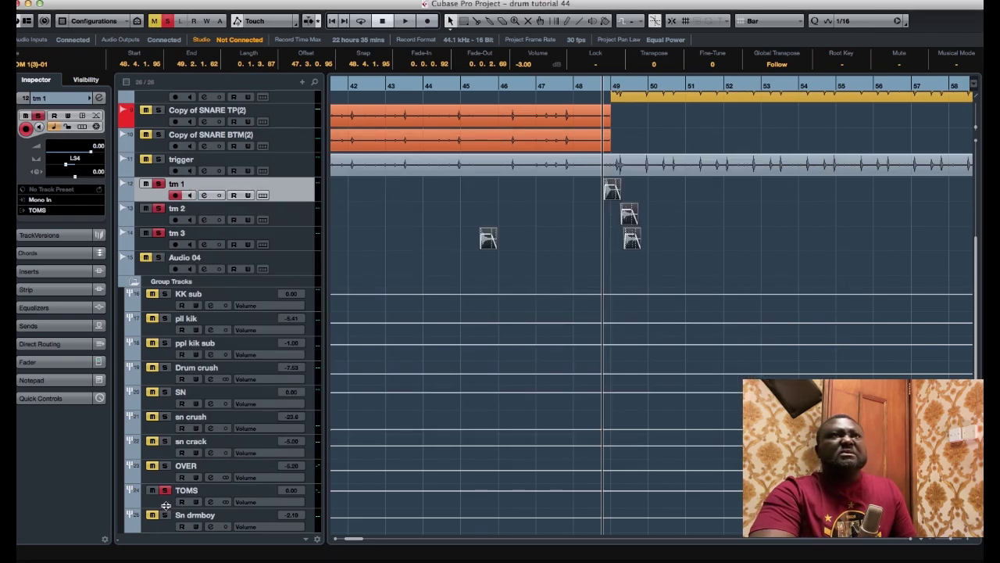
# Step: Insert the L1 limiter Stereo in the first insert slot of the TOMS group
pyautogui.click(166, 505)
pyautogui.click(99, 98)
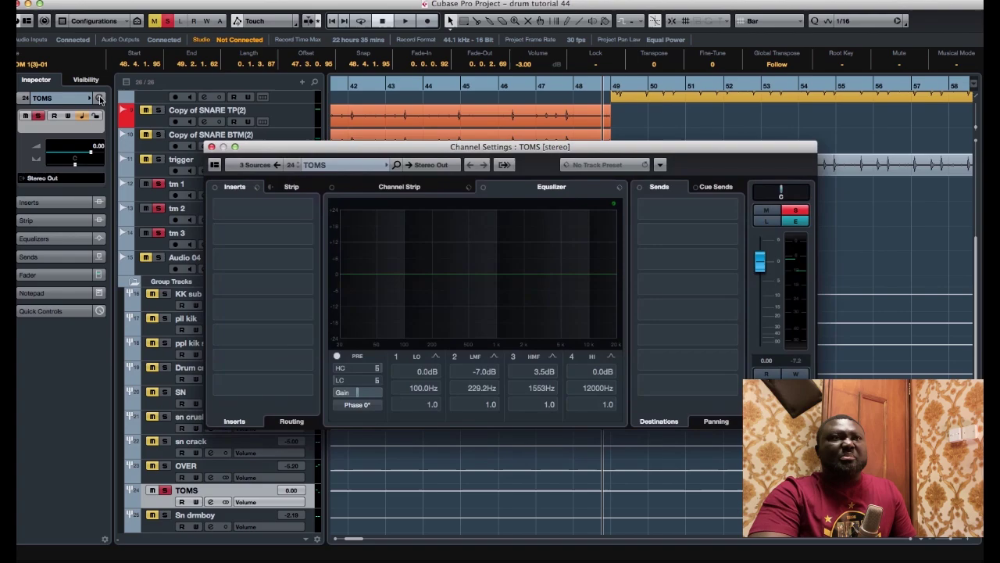
pyautogui.click(280, 208)
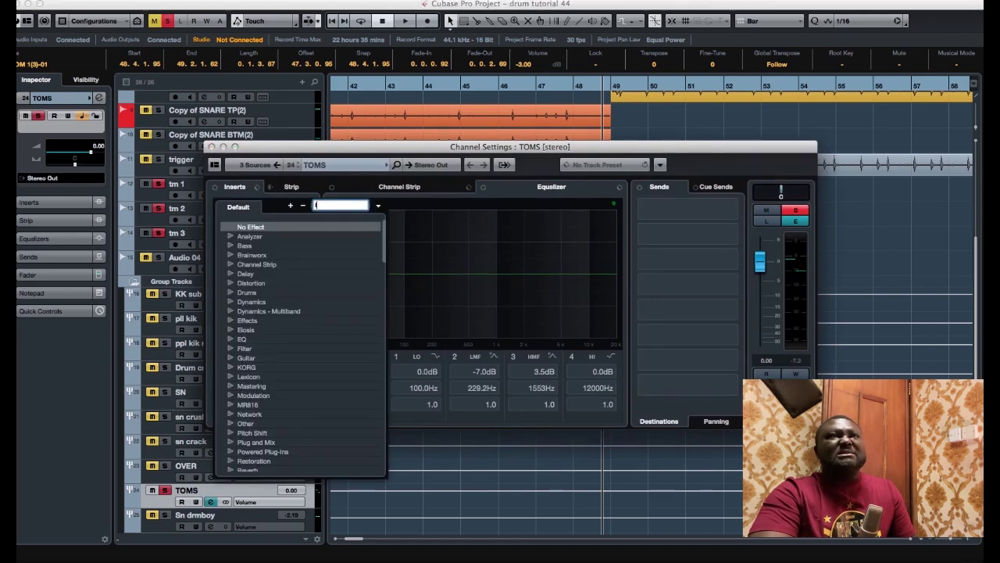
pyautogui.write('l1')
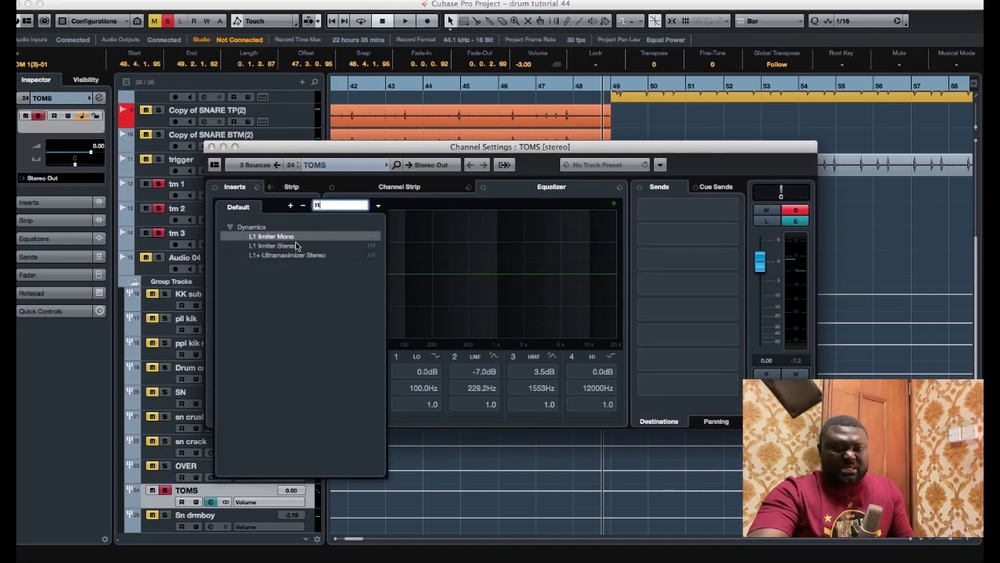
pyautogui.click(296, 246)
# Step: Set the TOMS limiter's out ceiling to about -1.7 and threshold to about -8.8 while auditioning the fill, and close its windows
pyautogui.moveTo(466, 177); pyautogui.dragTo(506, 174)
pyautogui.press('space')
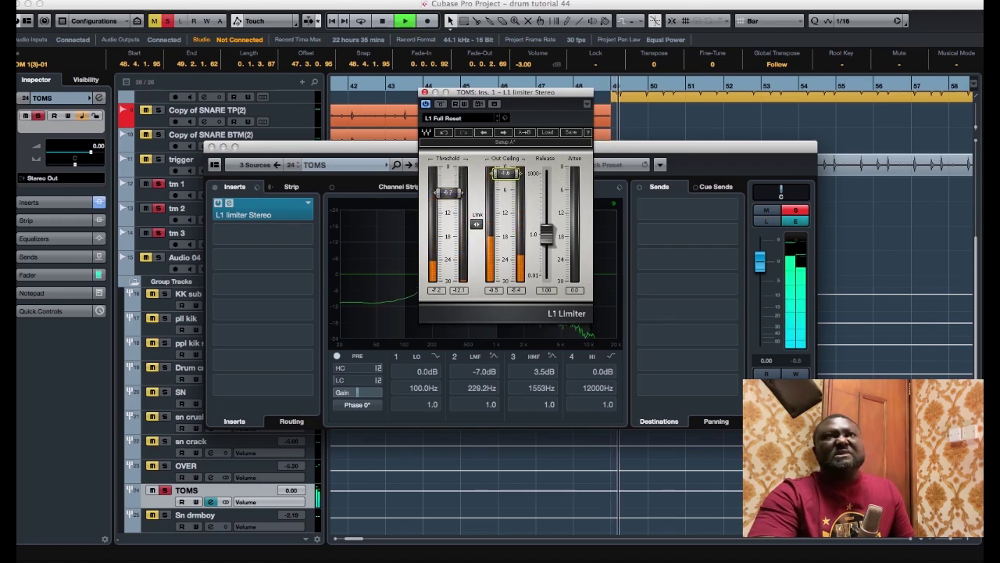
pyautogui.press('space')
pyautogui.press('space')
pyautogui.moveTo(449, 193)
pyautogui.mouseDown()
pyautogui.moveTo(453, 214)
pyautogui.moveTo(454, 202)
pyautogui.mouseUp()
pyautogui.press('space')
pyautogui.press('space')
pyautogui.press('space')
pyautogui.press('space')
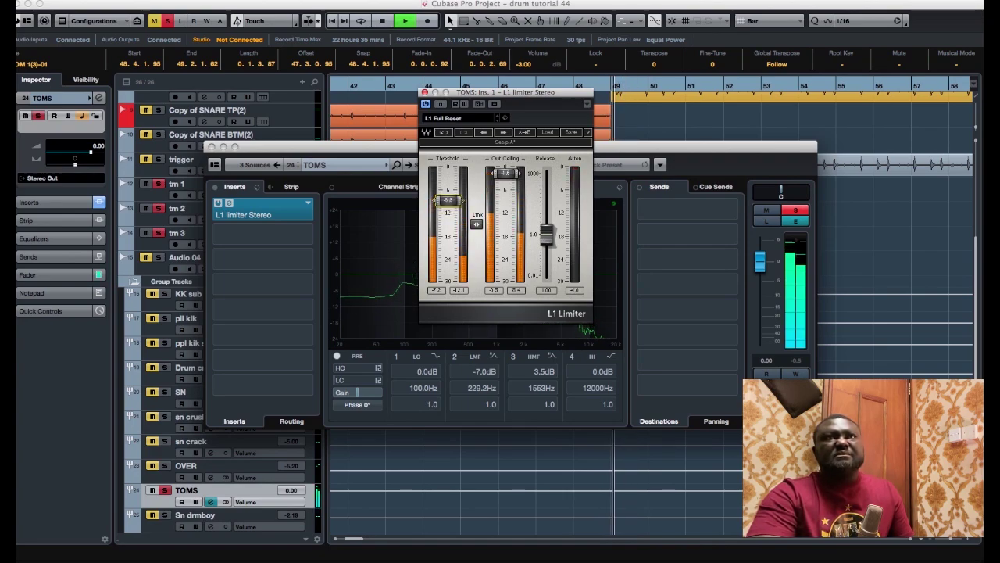
pyautogui.press('space')
pyautogui.press('space')
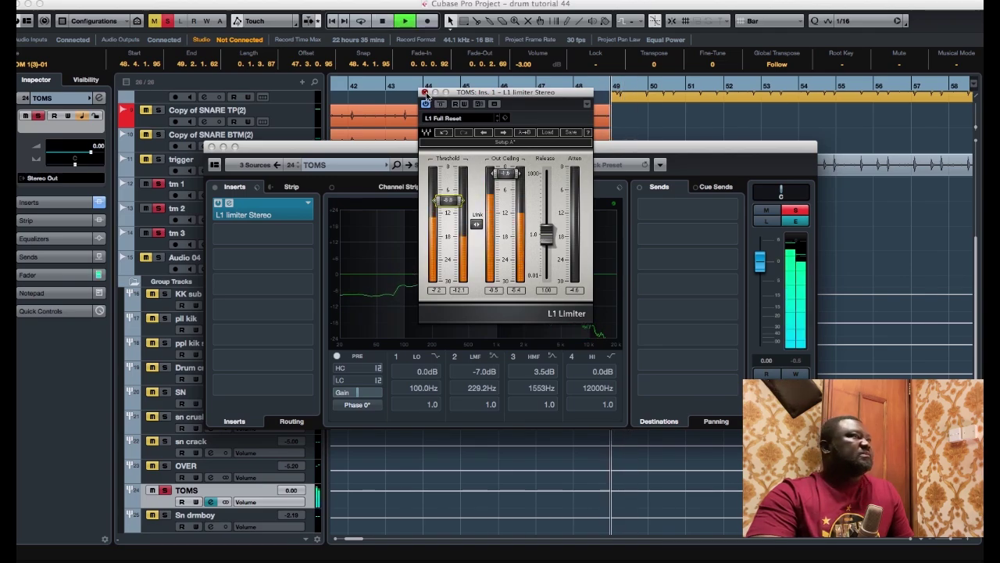
pyautogui.click(425, 92)
pyautogui.click(211, 147)
pyautogui.press('space')
pyautogui.press('space')
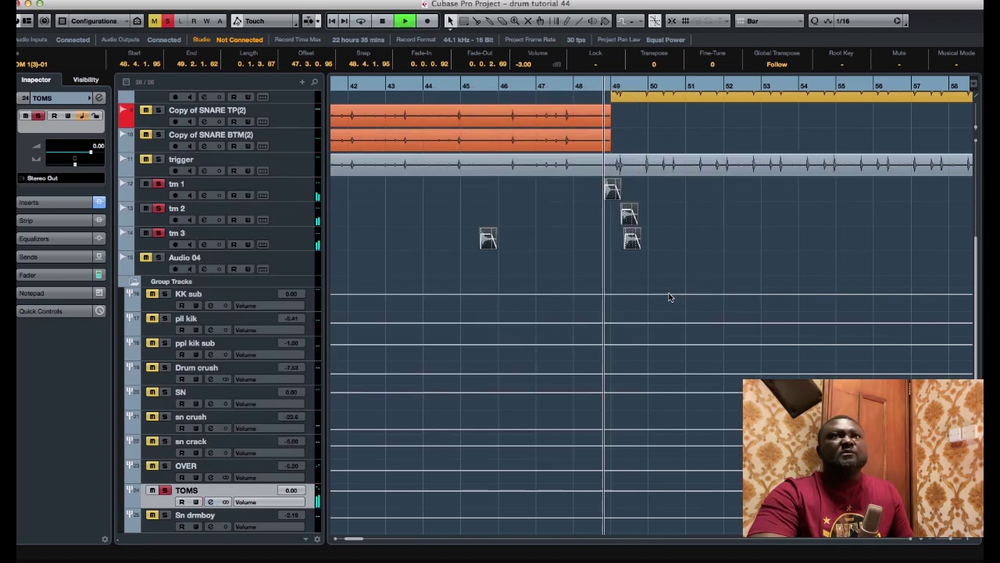
pyautogui.press('space')
# Step: Trim the start of the tm 1 clip before bar 49 to 48.4.2.64 and shorten its fade-in to 0.0.0.1
pyautogui.click(683, 275)
pyautogui.press('h')
pyautogui.press('h')
pyautogui.press('h')
pyautogui.press('h')
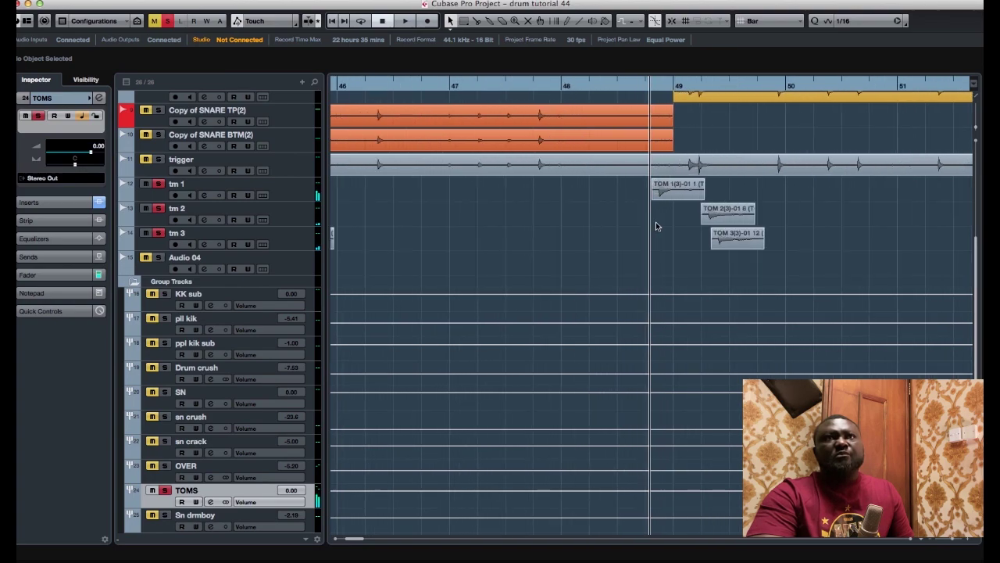
pyautogui.moveTo(659, 198)
pyautogui.mouseDown()
pyautogui.moveTo(675, 199)
pyautogui.moveTo(671, 184)
pyautogui.mouseUp()
# Step: Replay the fill with the trimmed tm 1 clip and view the tom clips across the wider arrangement
pyautogui.press('space')
pyautogui.press('space')
pyautogui.press('space')
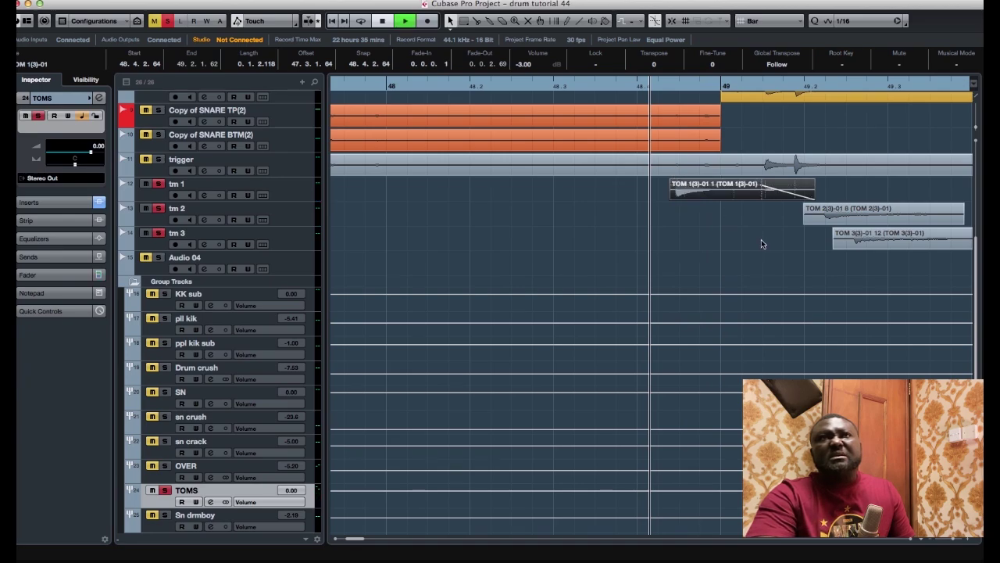
pyautogui.press('space')
pyautogui.press('space')
pyautogui.press('space')
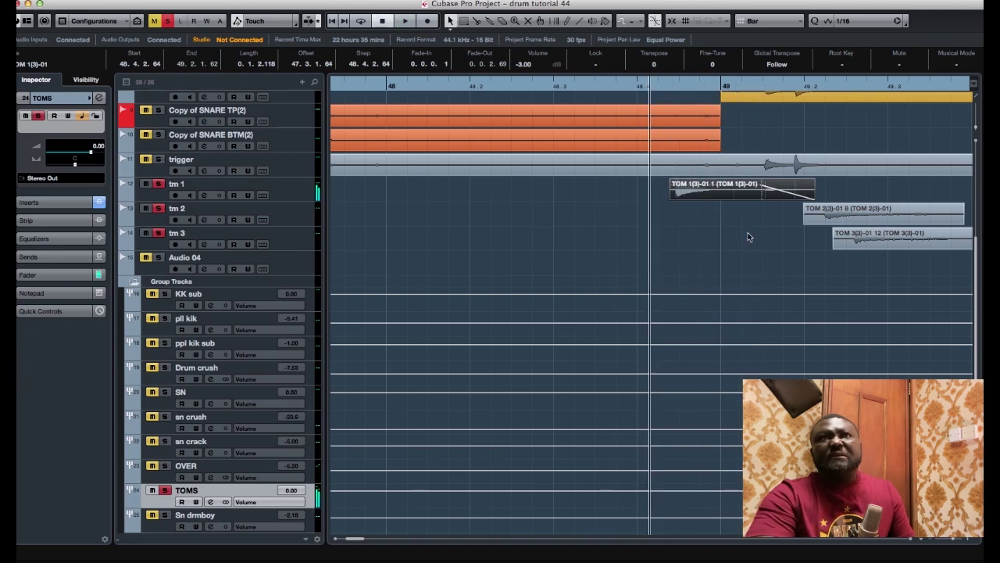
pyautogui.press('space')
pyautogui.press('g')
pyautogui.press('g')
pyautogui.press('g')
pyautogui.press('g')
pyautogui.press('g')
pyautogui.press('g')
pyautogui.press('g')
pyautogui.press('g')
pyautogui.press('g')
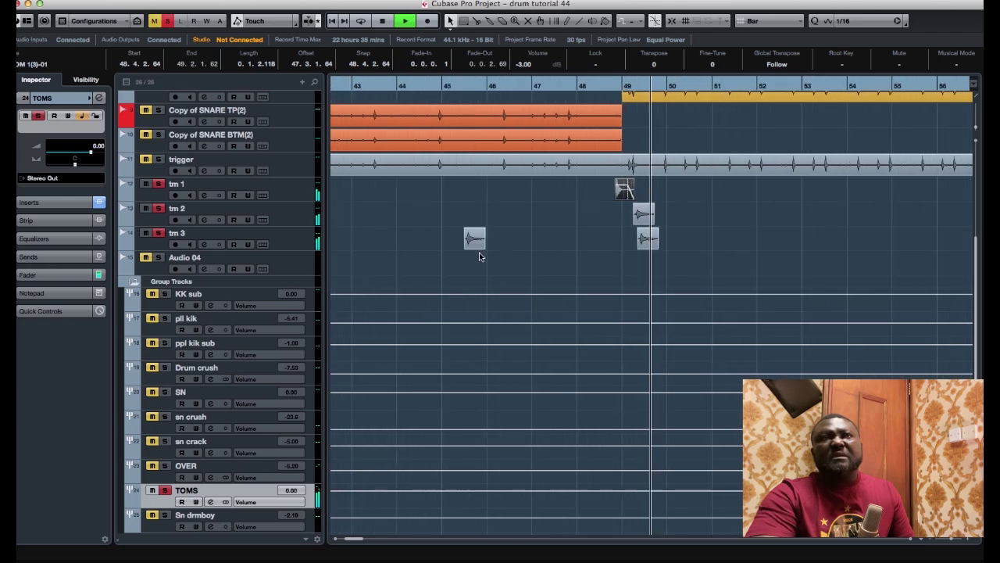
pyautogui.press('space')
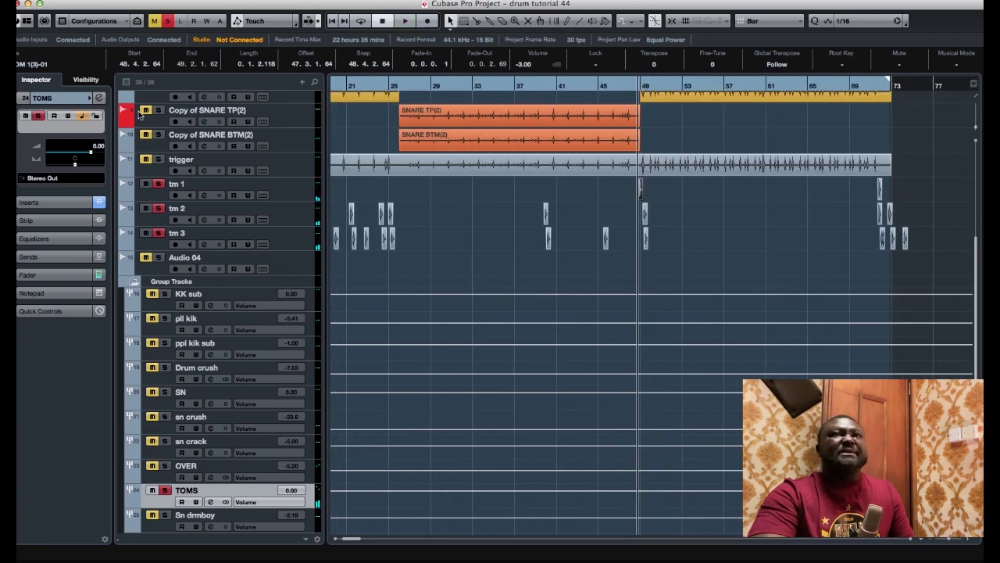
# Step: Lower the threshold of the TOMS group's L1 limiter to about -9.8
pyautogui.click(100, 98)
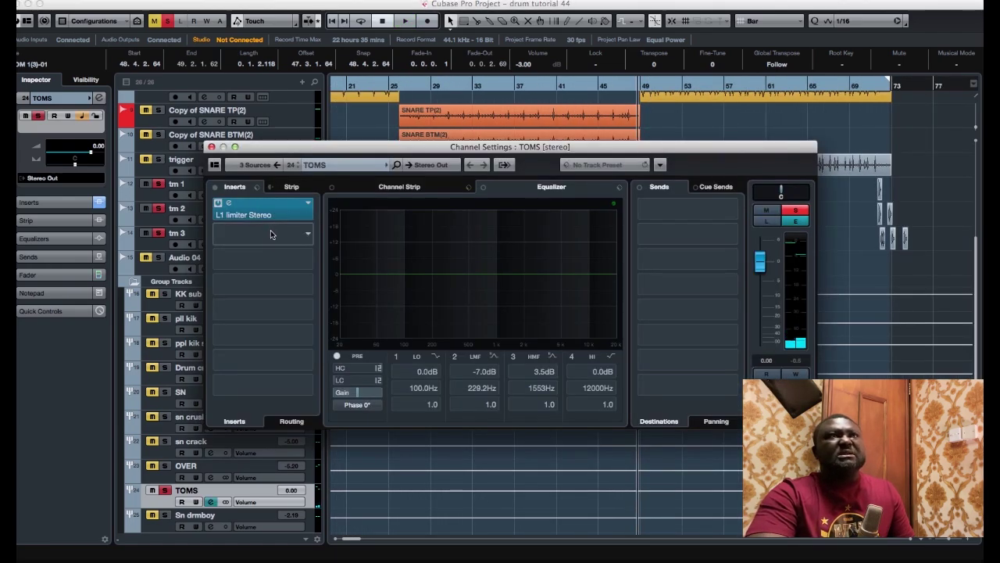
pyautogui.click(251, 215)
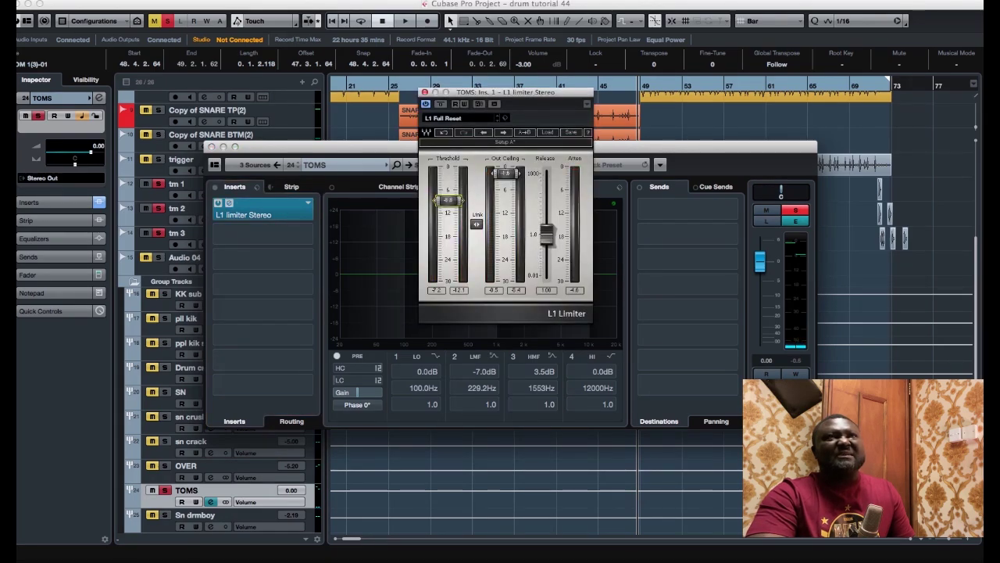
pyautogui.moveTo(448, 200); pyautogui.dragTo(448, 203)
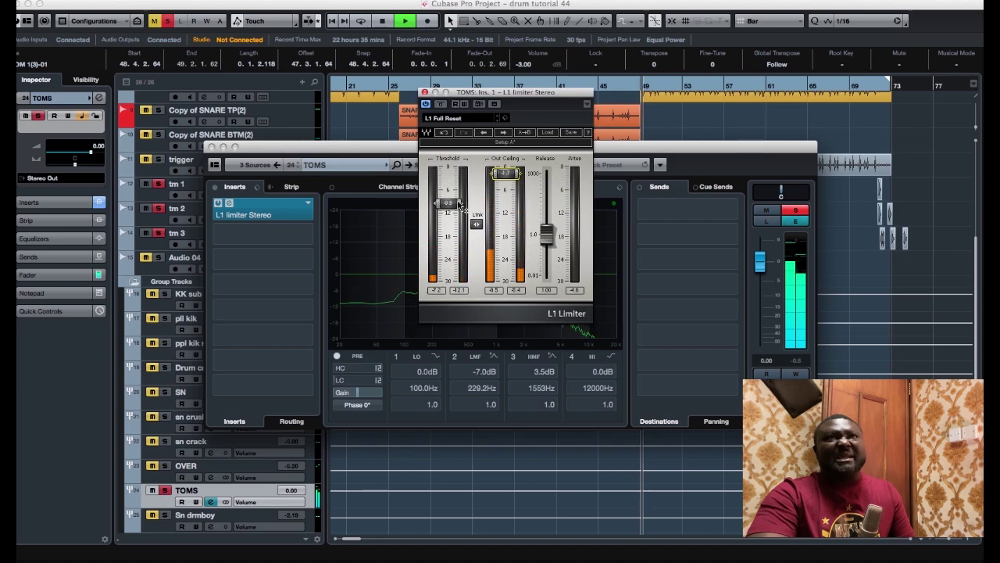
pyautogui.click(424, 93)
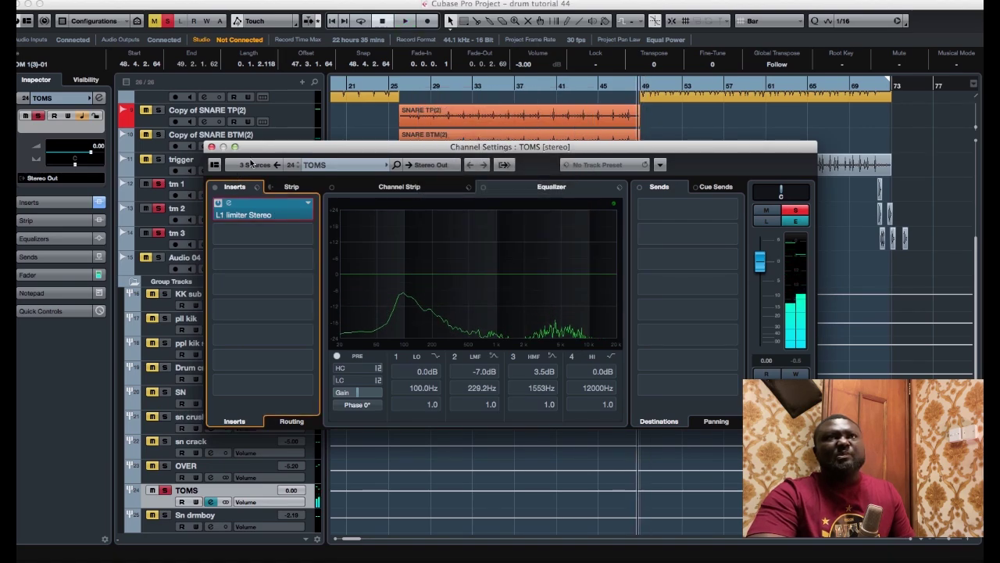
pyautogui.click(211, 147)
# Step: Set the tm 1 track volume to -5.07 and listen to the tom fill
pyautogui.click(149, 197)
pyautogui.moveTo(95, 159); pyautogui.dragTo(79, 156)
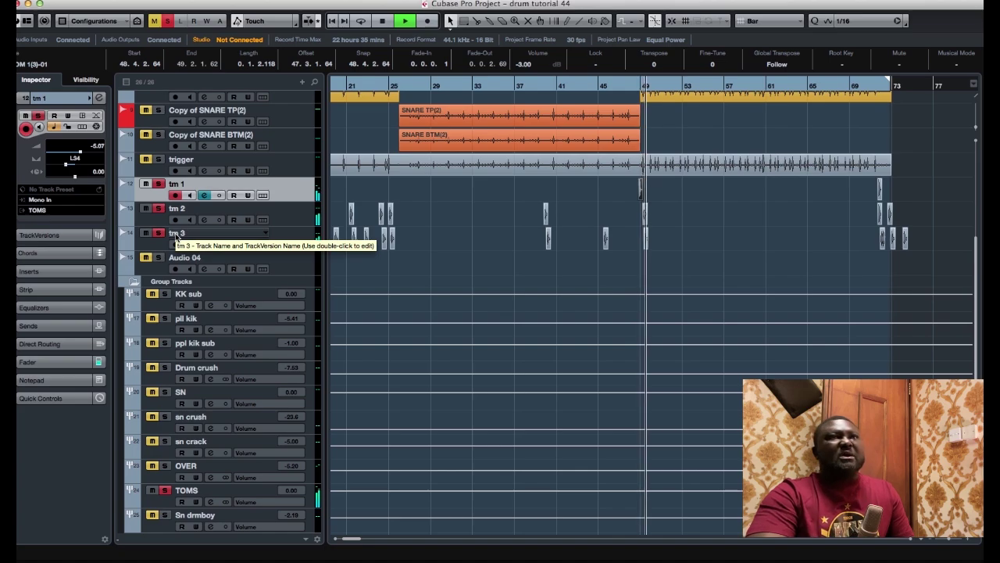
pyautogui.press('space')
# Step: Open the TOMS group's channel settings and load RBass Stereo in the insert slot after the L1 limiter
pyautogui.click(157, 504)
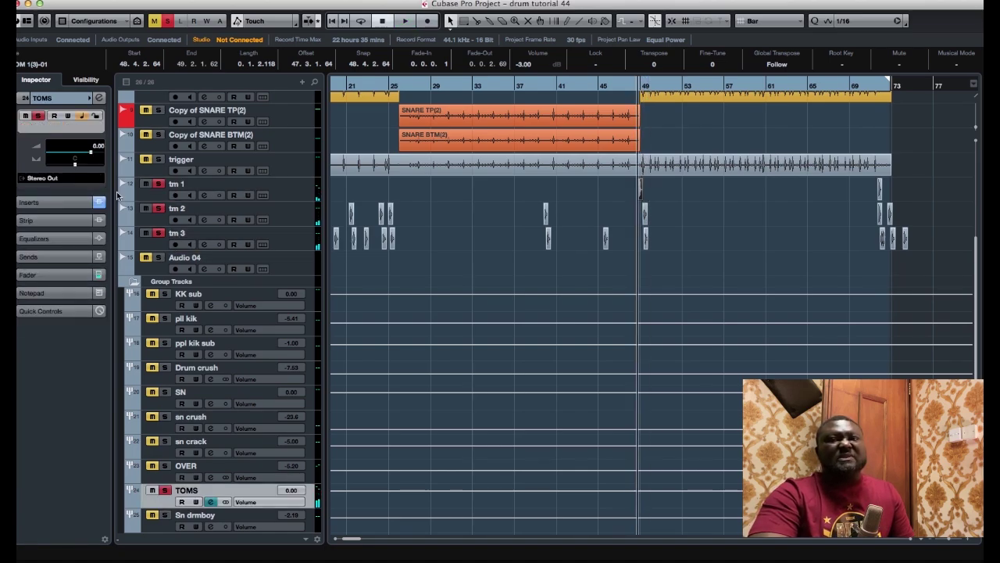
pyautogui.click(98, 100)
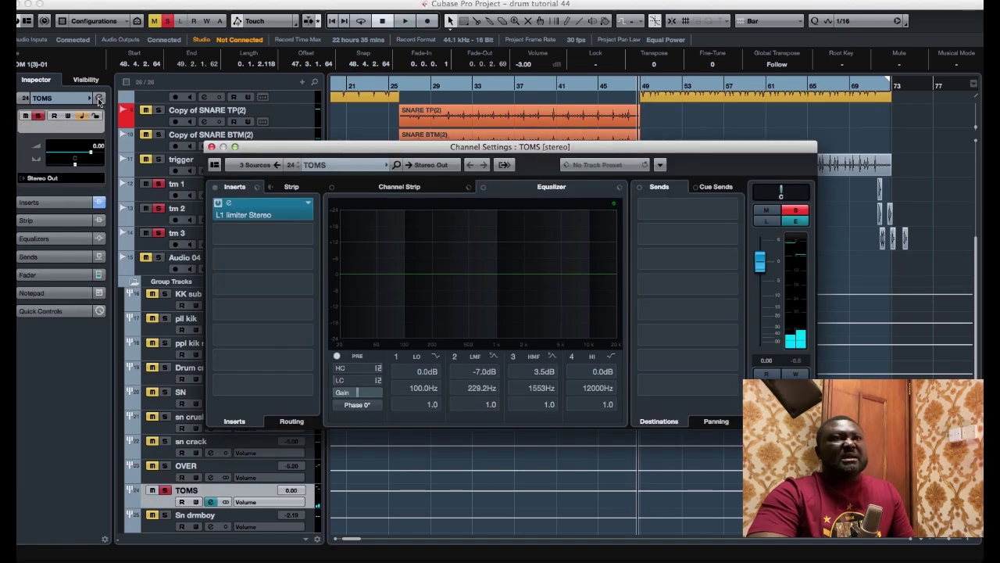
pyautogui.click(258, 233)
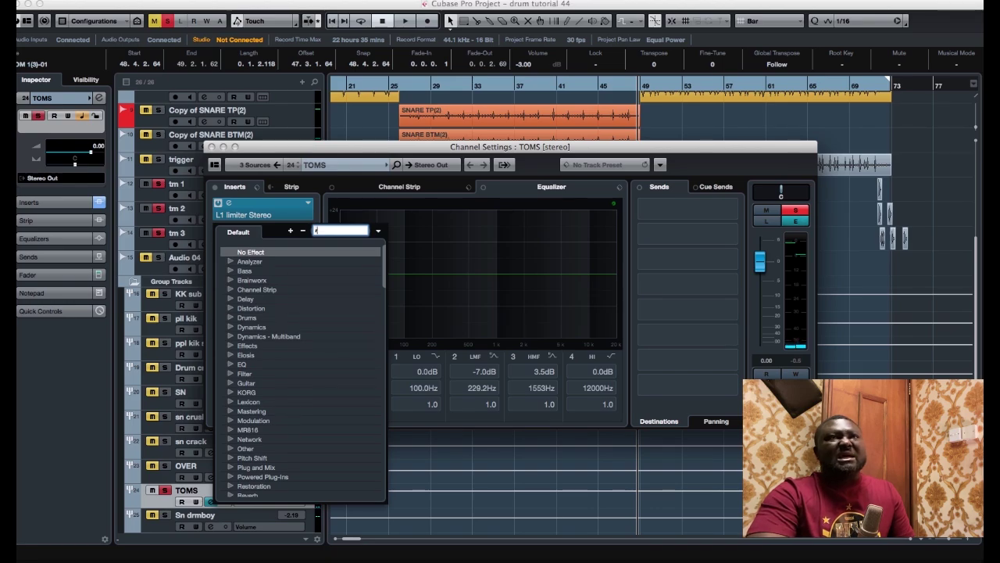
pyautogui.write('rb')
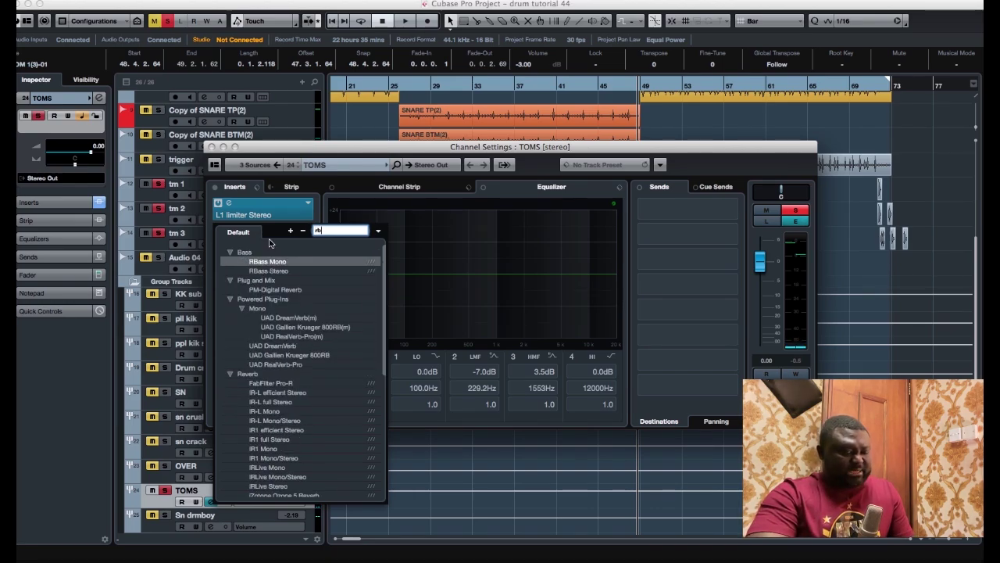
pyautogui.click(297, 270)
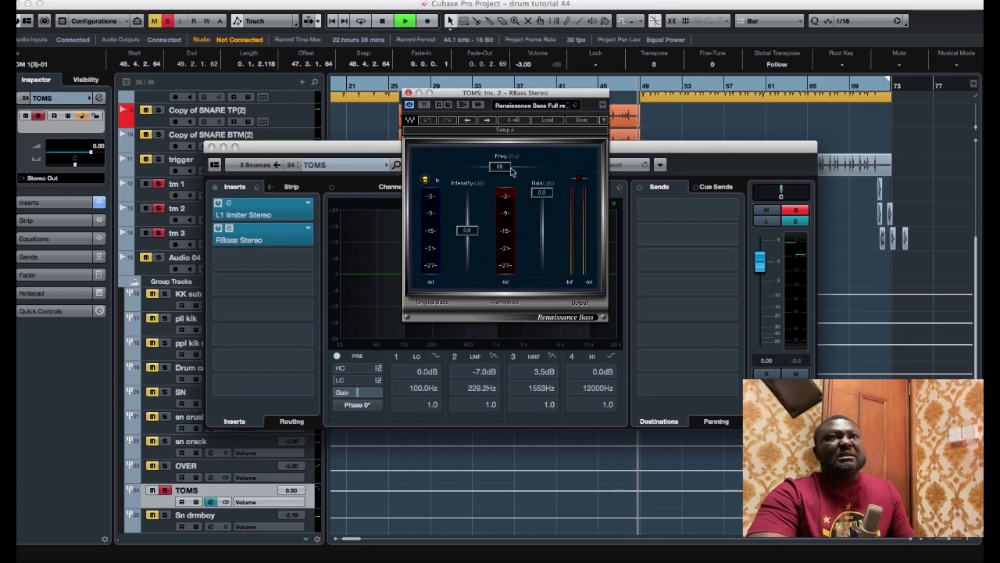
# Step: Set RBass on the TOMS group to a frequency of about 115 Hz and an intensity of about -13.3 dB, and listen to the fill
pyautogui.moveTo(512, 171)
pyautogui.mouseDown()
pyautogui.moveTo(512, 149)
pyautogui.moveTo(522, 167)
pyautogui.moveTo(509, 167)
pyautogui.mouseUp()
pyautogui.moveTo(466, 230); pyautogui.dragTo(467, 251)
pyautogui.press('space')
pyautogui.press('space')
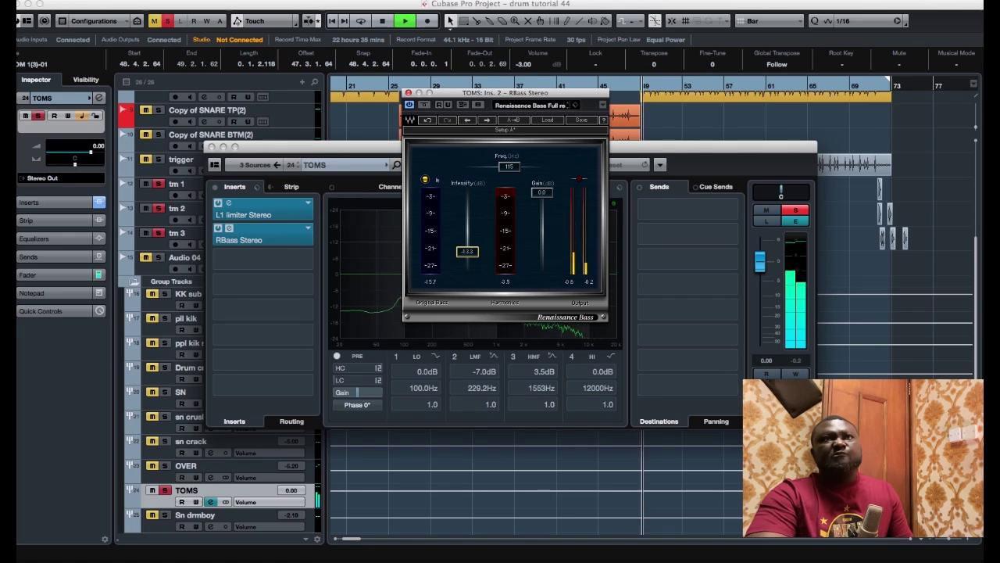
pyautogui.press('space')
pyautogui.press('space')
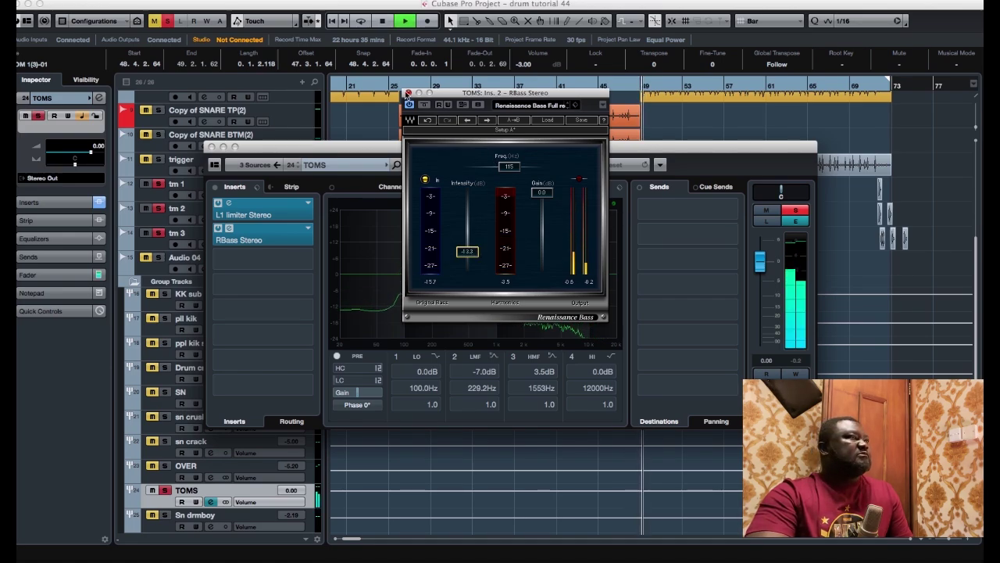
pyautogui.click(310, 254)
pyautogui.press('space')
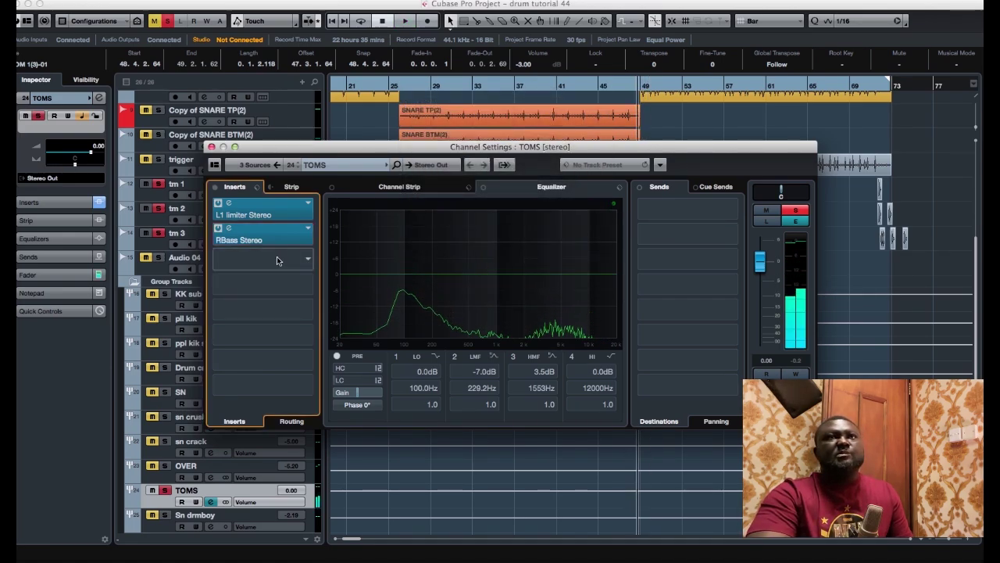
# Step: Load CLA Drums Stereo in the third insert slot of the TOMS group
pyautogui.click(277, 258)
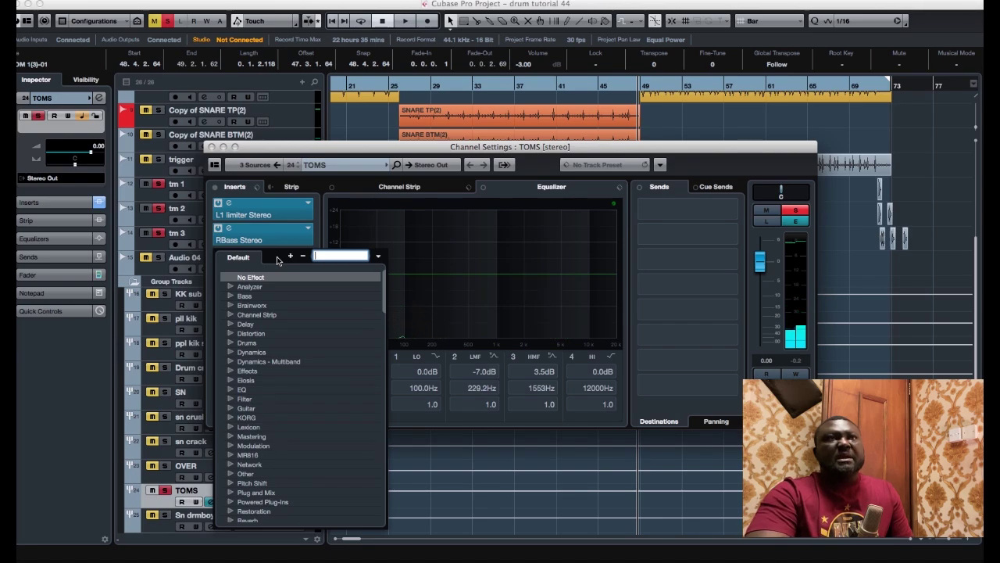
pyautogui.write('cla')
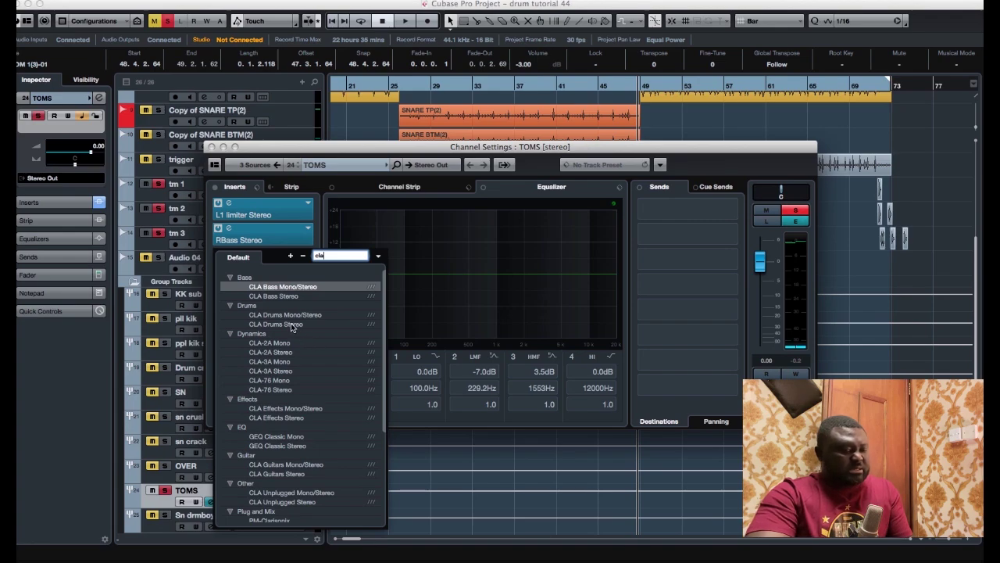
pyautogui.click(291, 324)
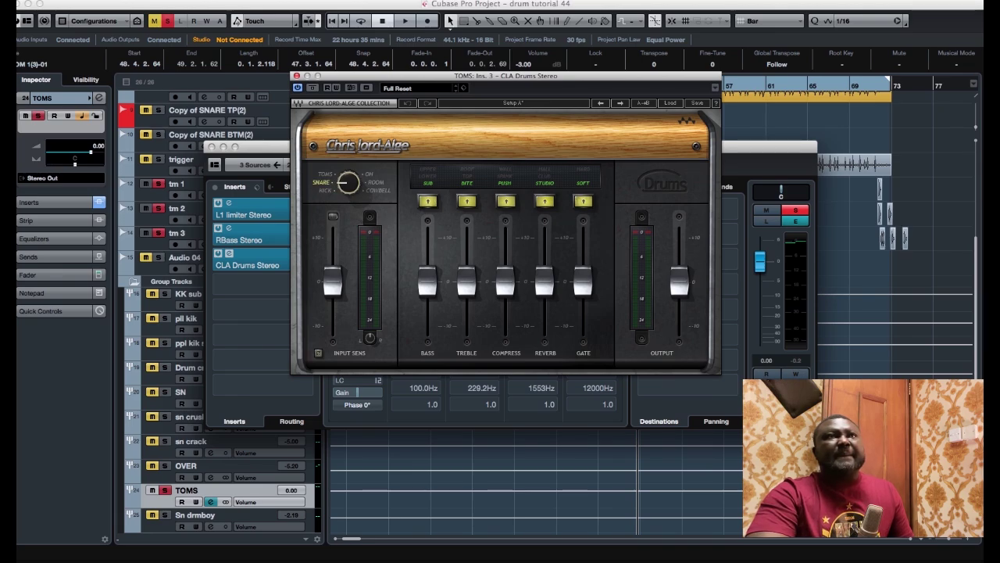
# Step: Set CLA Drums to its Toms mode and slightly raise the input sensitivity, output and compress faders during playback
pyautogui.press('space')
pyautogui.moveTo(680, 281); pyautogui.dragTo(679, 270)
pyautogui.moveTo(333, 282); pyautogui.dragTo(333, 255)
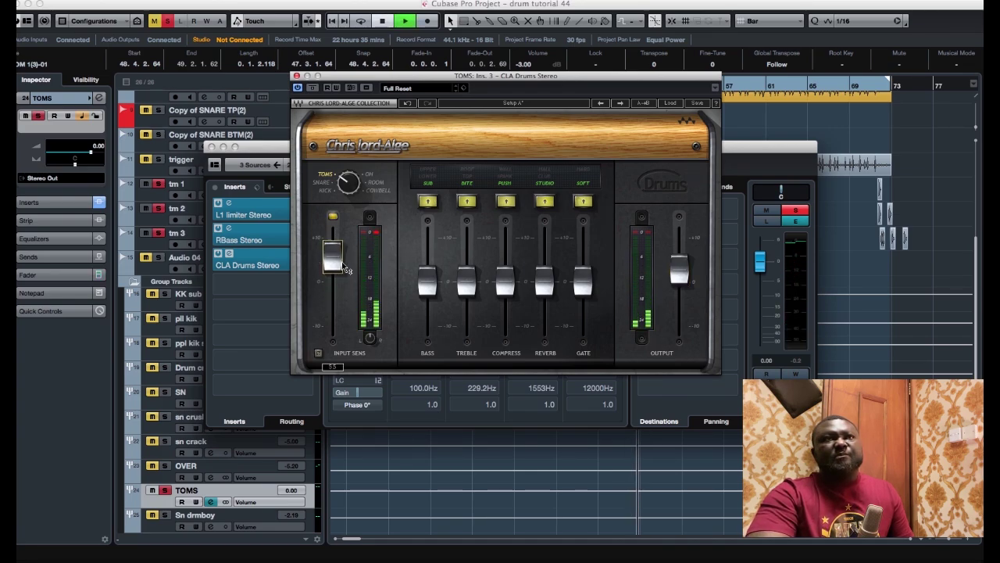
pyautogui.moveTo(337, 266); pyautogui.dragTo(337, 269)
pyautogui.press('space')
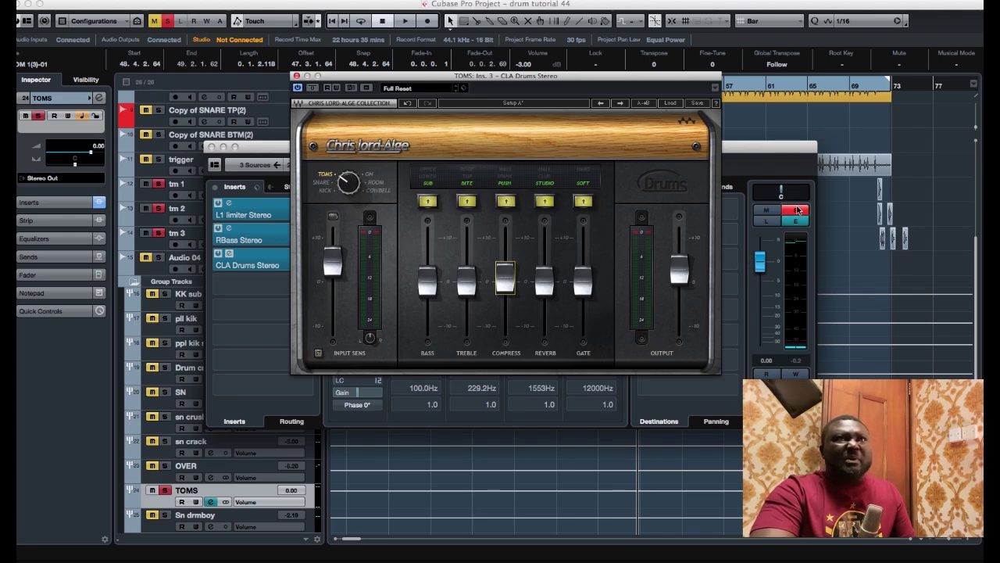
# Step: Unsolo the TOMS group, compare the fill in the full mix with and without CLA Drums, and leave that plug-in switched off
pyautogui.click(797, 210)
pyautogui.press('space')
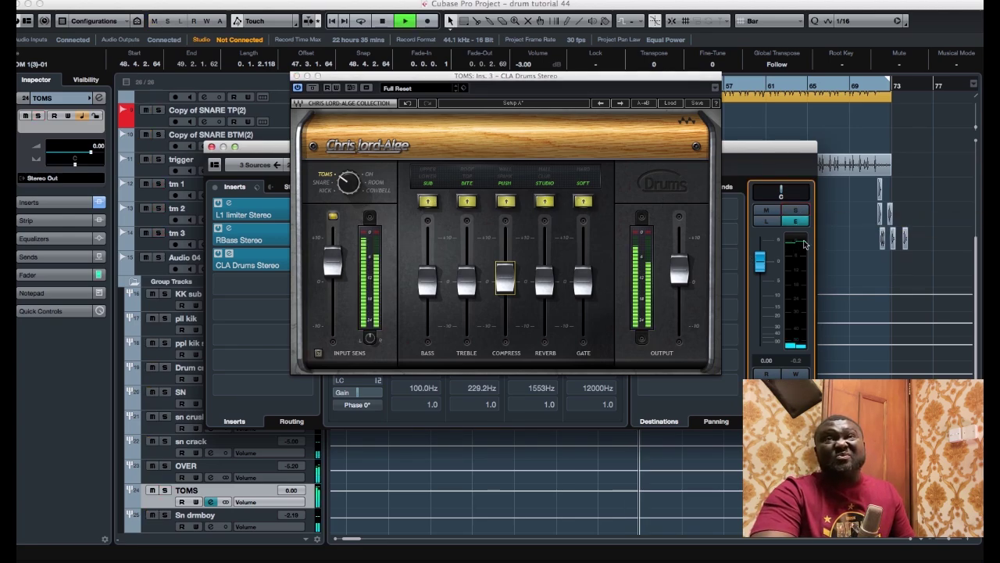
pyautogui.press('space')
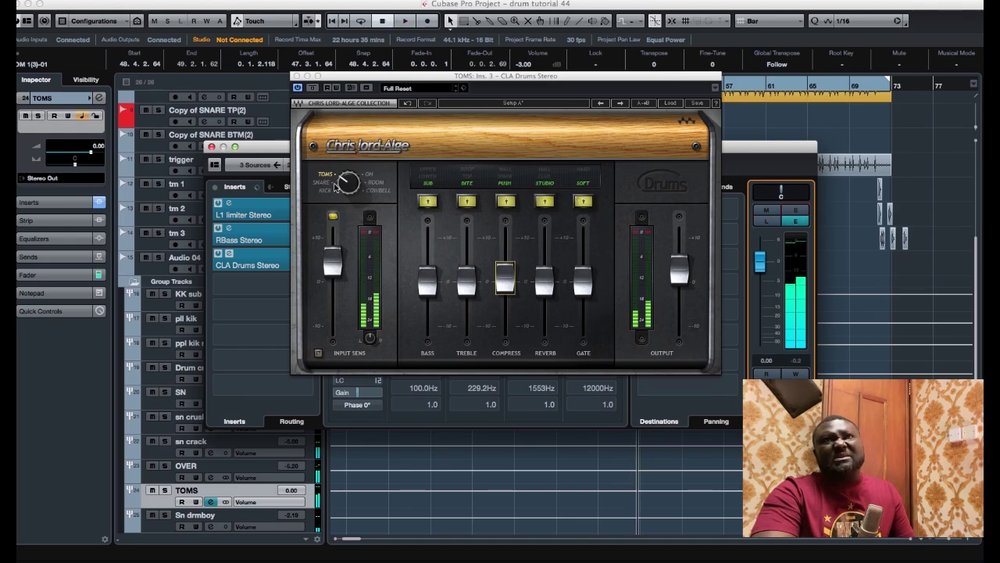
pyautogui.click(312, 88)
pyautogui.press('space')
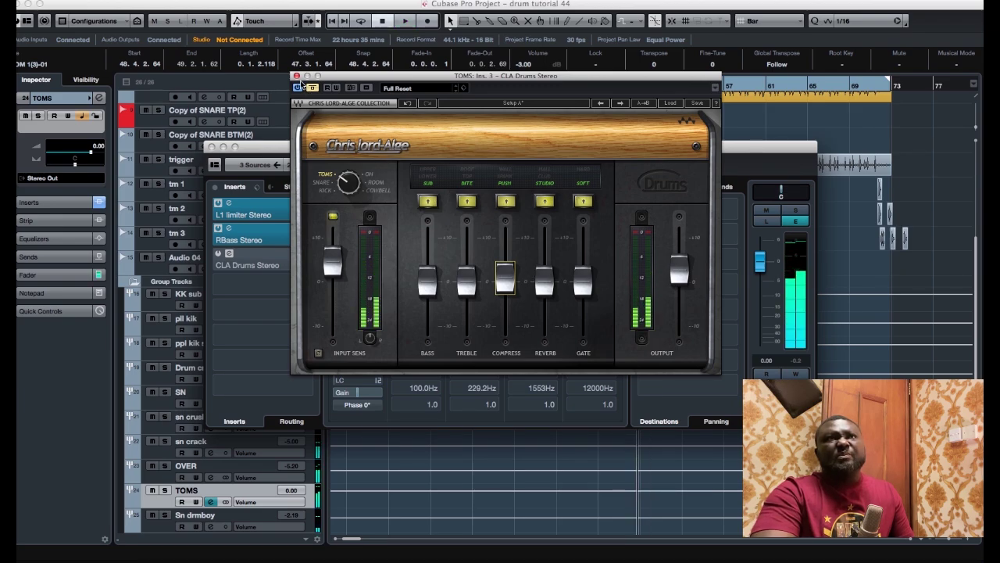
pyautogui.click(297, 88)
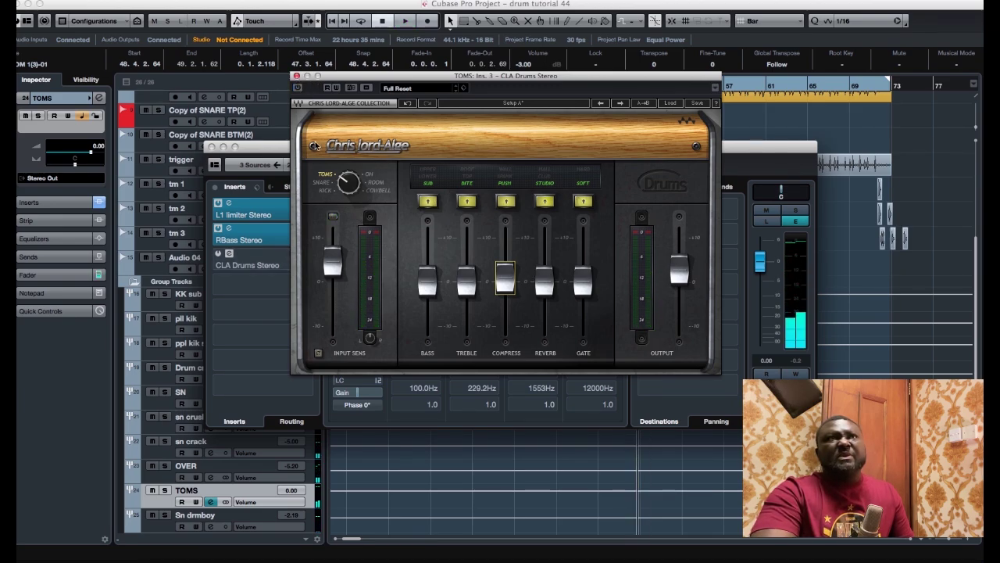
pyautogui.click(297, 75)
# Step: Load JJP-Drums Stereo in the fourth insert slot of the TOMS group and choose its TOMS mode
pyautogui.click(265, 285)
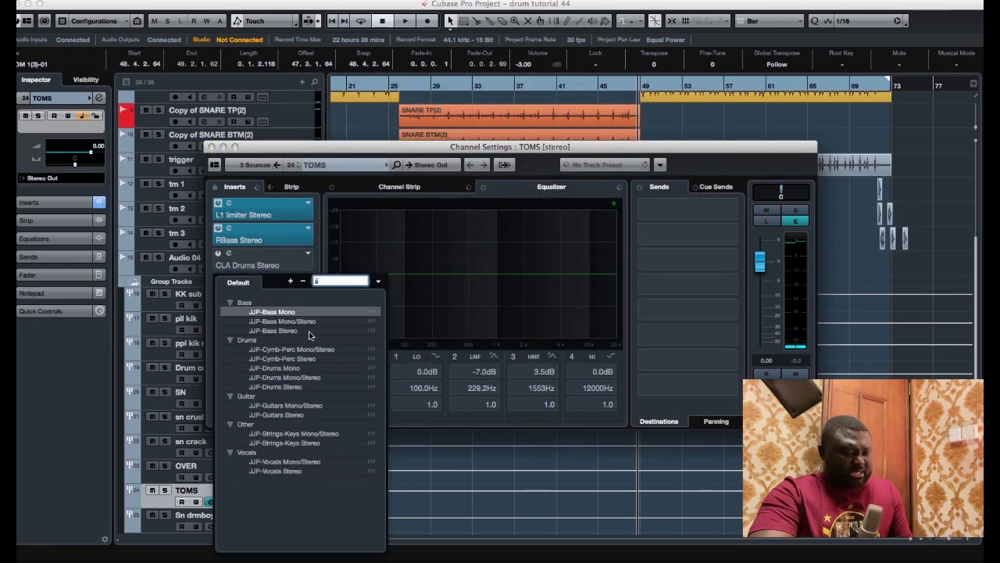
pyautogui.doubleClick(301, 388)
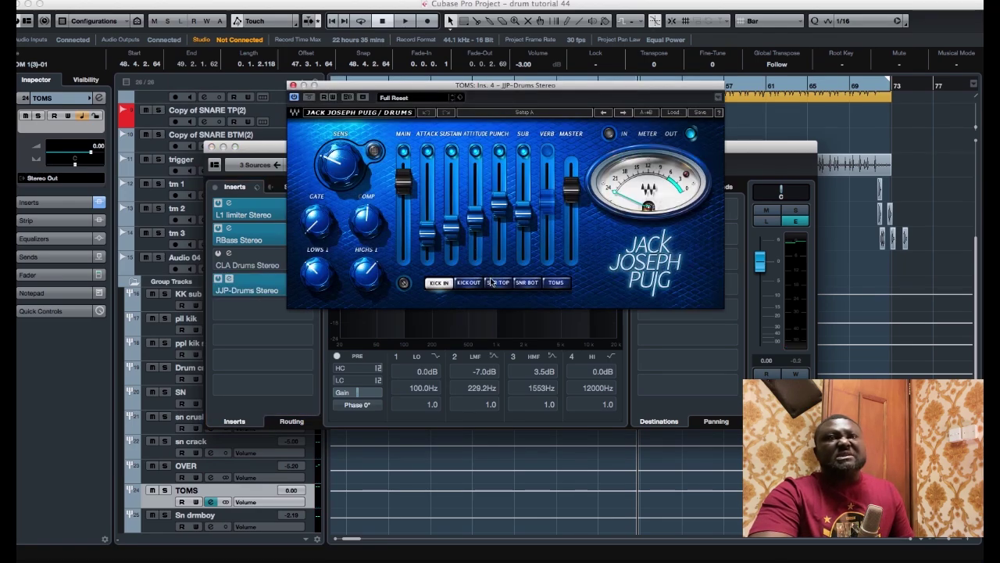
pyautogui.click(554, 283)
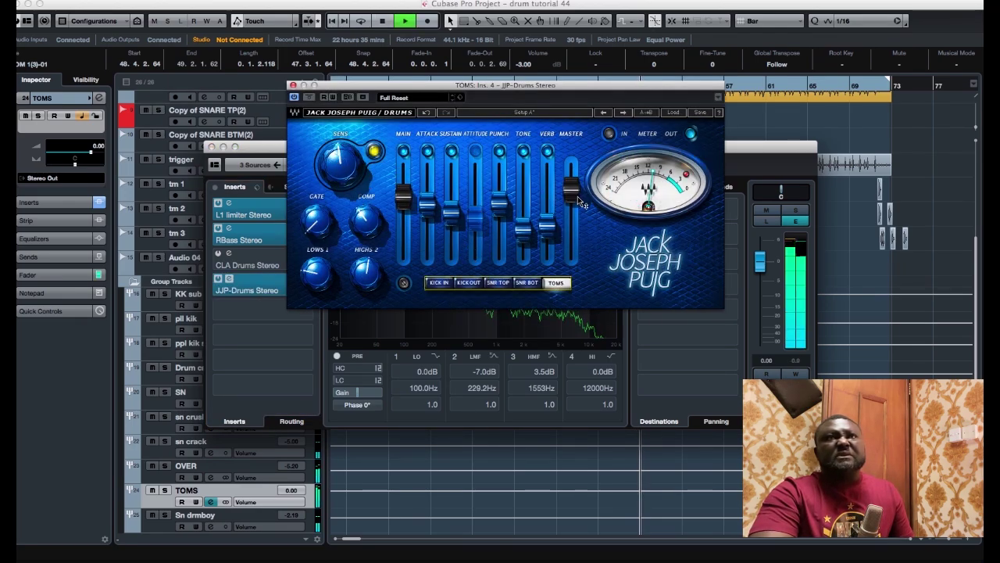
# Step: Lower the JJP-Drums master fader slightly and raise its Highs 2 knob while replaying the tom fill
pyautogui.press('space')
pyautogui.moveTo(576, 196); pyautogui.dragTo(576, 200)
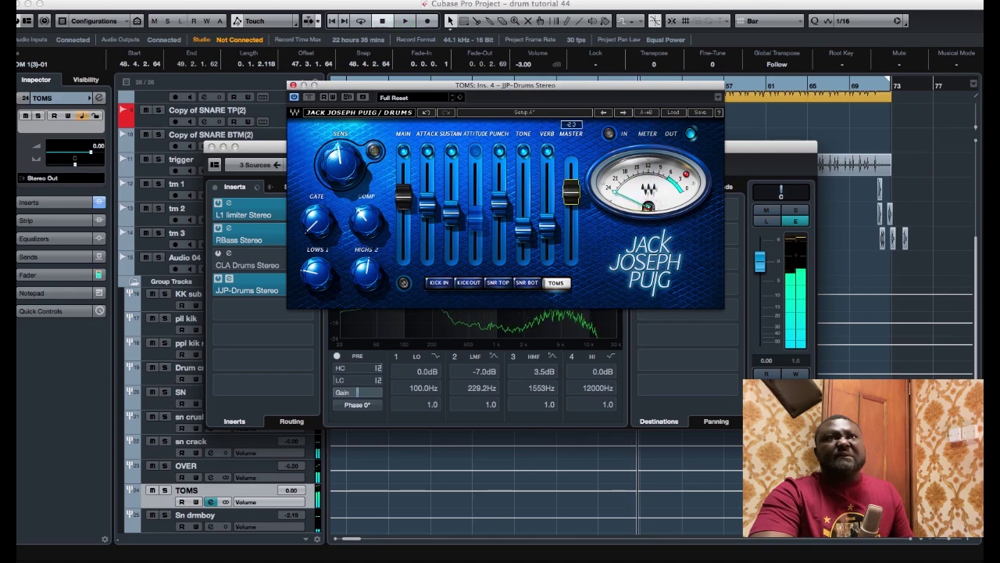
pyautogui.press('space')
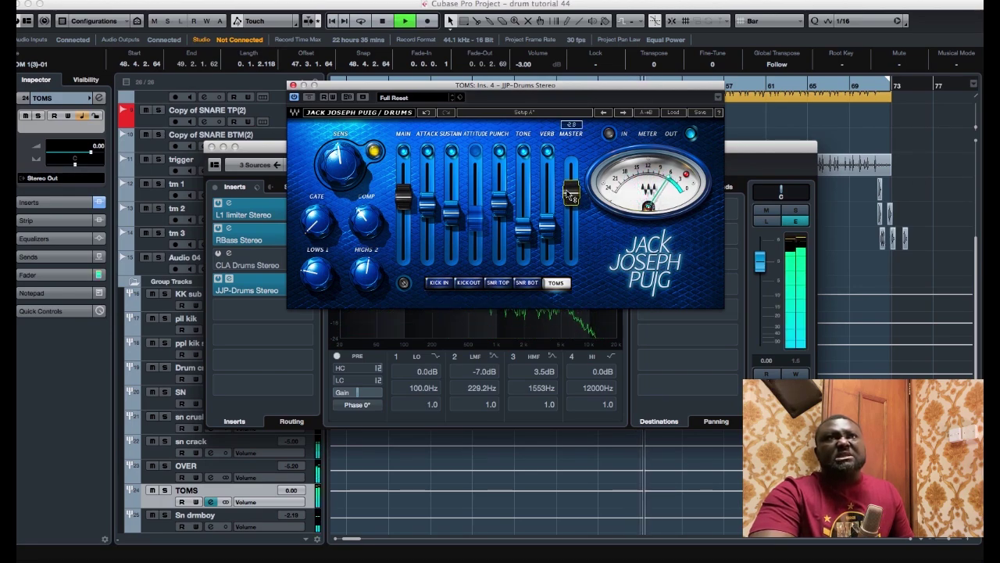
pyautogui.press('space')
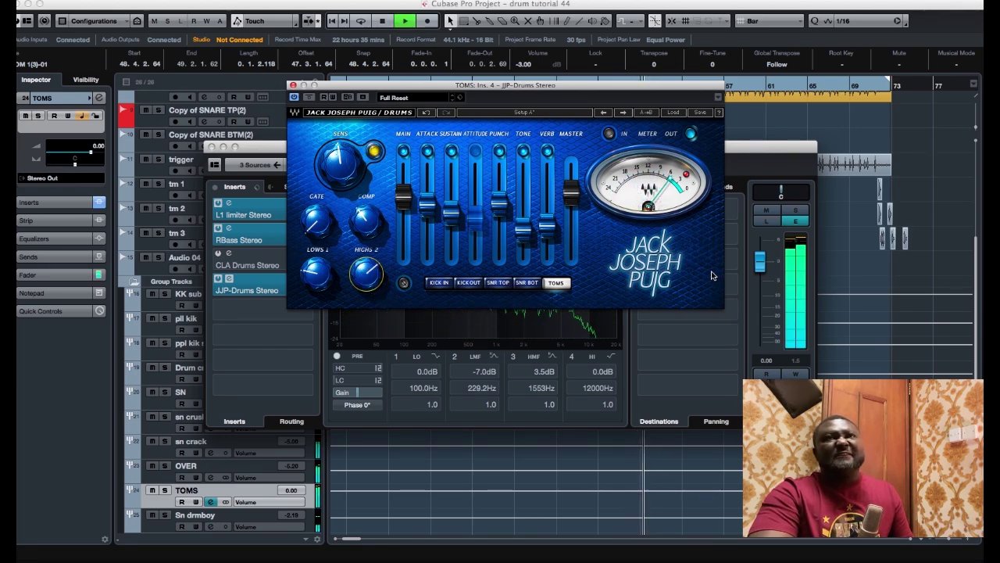
pyautogui.click(293, 85)
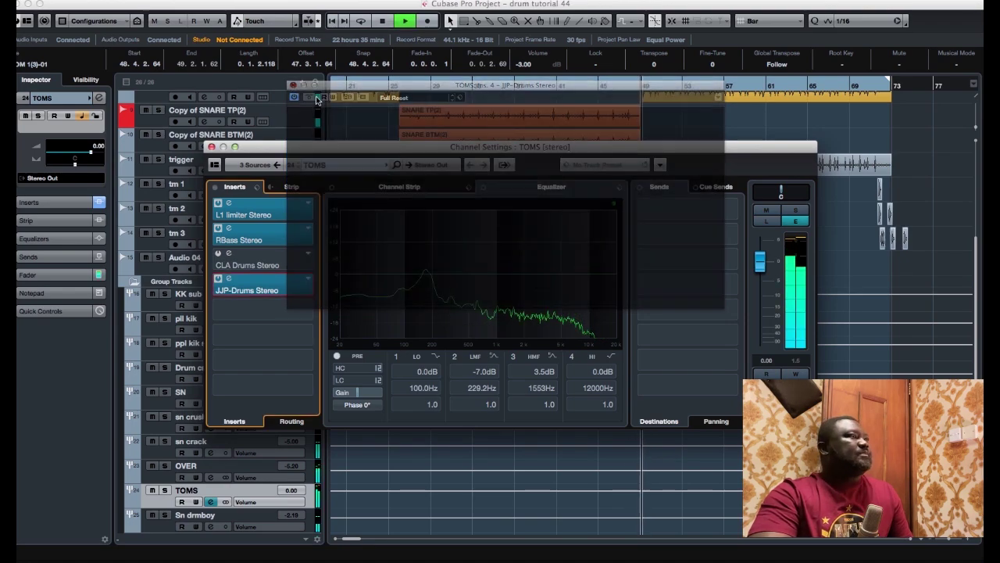
# Step: Cut the TOMS group's EQ by 2.8 dB at 96.8 Hz and 0.4 dB at 178.8 Hz, and set its volume to -0.15
pyautogui.press('space')
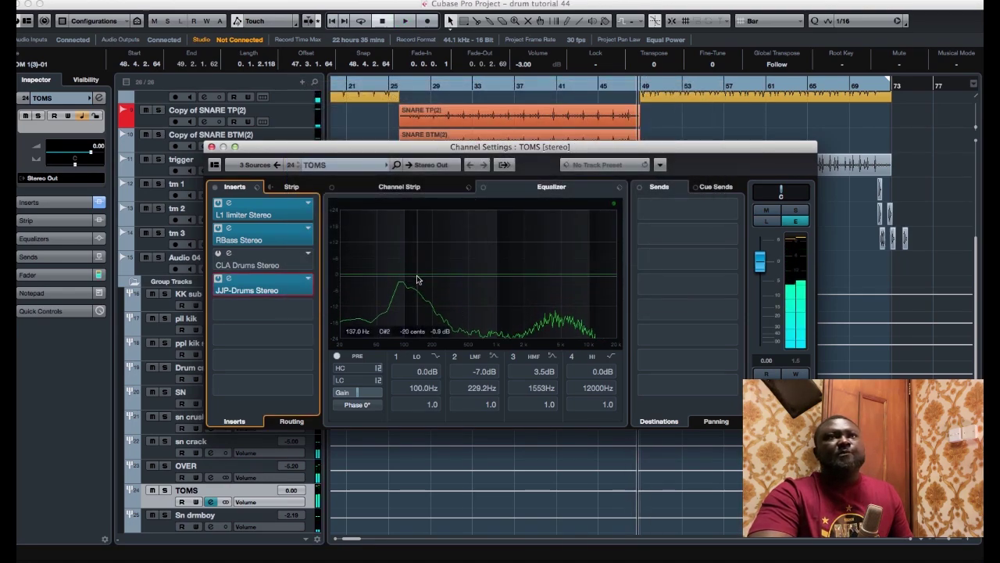
pyautogui.moveTo(411, 277)
pyautogui.mouseDown()
pyautogui.moveTo(403, 282)
pyautogui.moveTo(426, 285)
pyautogui.moveTo(428, 270)
pyautogui.mouseUp()
pyautogui.click(428, 277)
pyautogui.press('space')
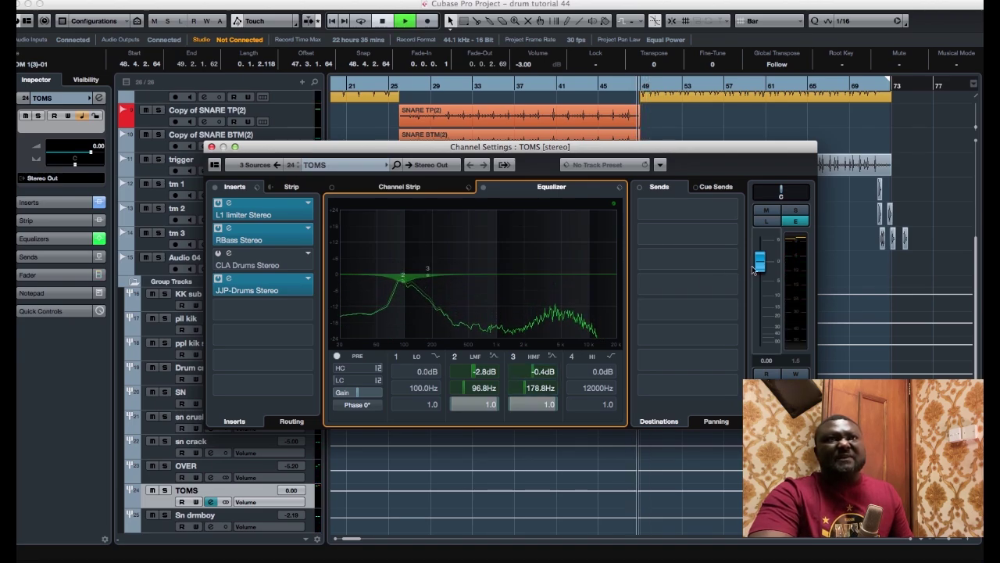
pyautogui.moveTo(760, 262); pyautogui.dragTo(768, 268)
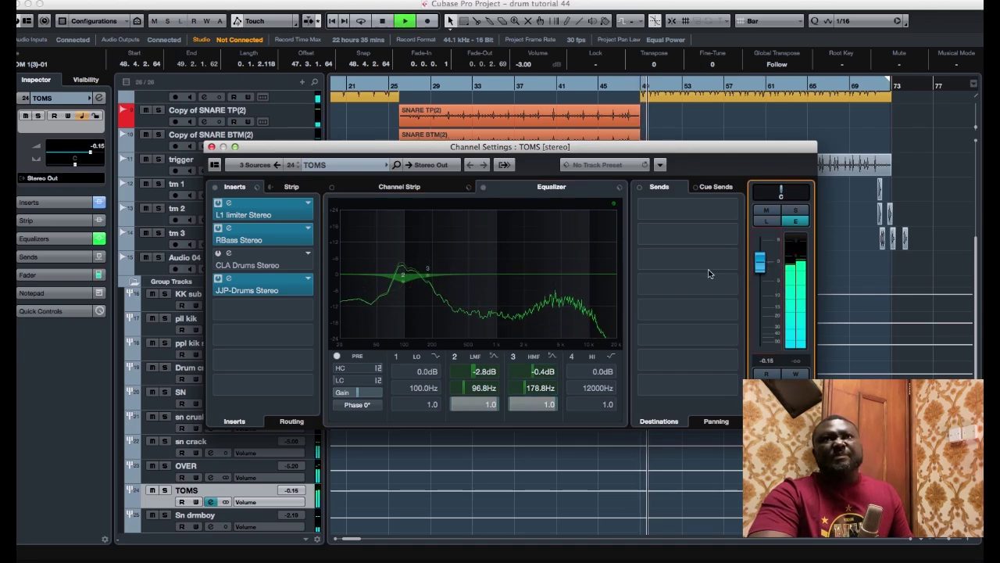
pyautogui.press('space')
# Step: Lower the output ceiling of the TOMS group's L1 limiter to just under 0 dB and listen to the fill
pyautogui.doubleClick(258, 211)
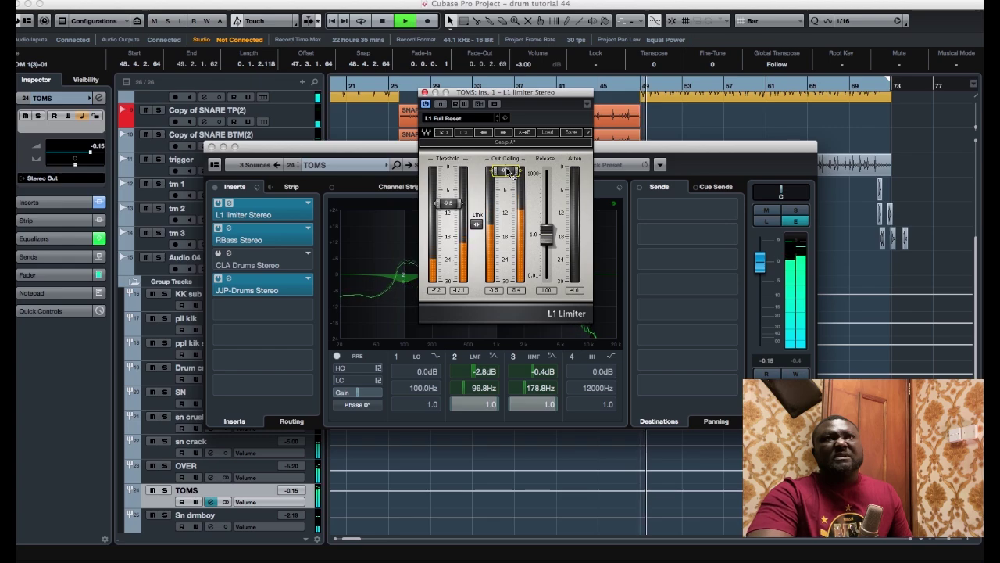
pyautogui.press('space')
pyautogui.press('space')
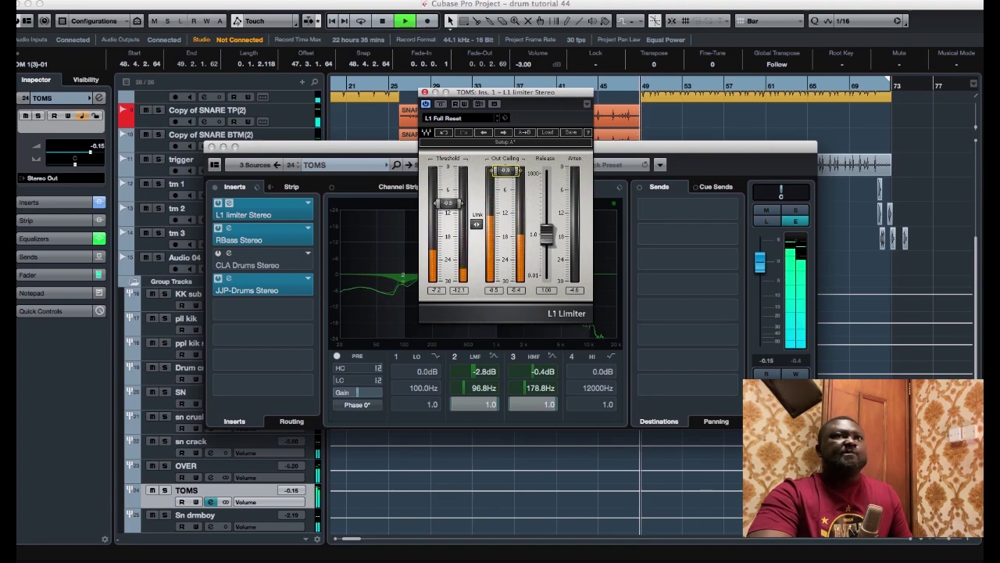
pyautogui.press('space')
# Step: Add an active send from the TOMS group to Drum crush and set its level to -22.6 while listening
pyautogui.click(724, 202)
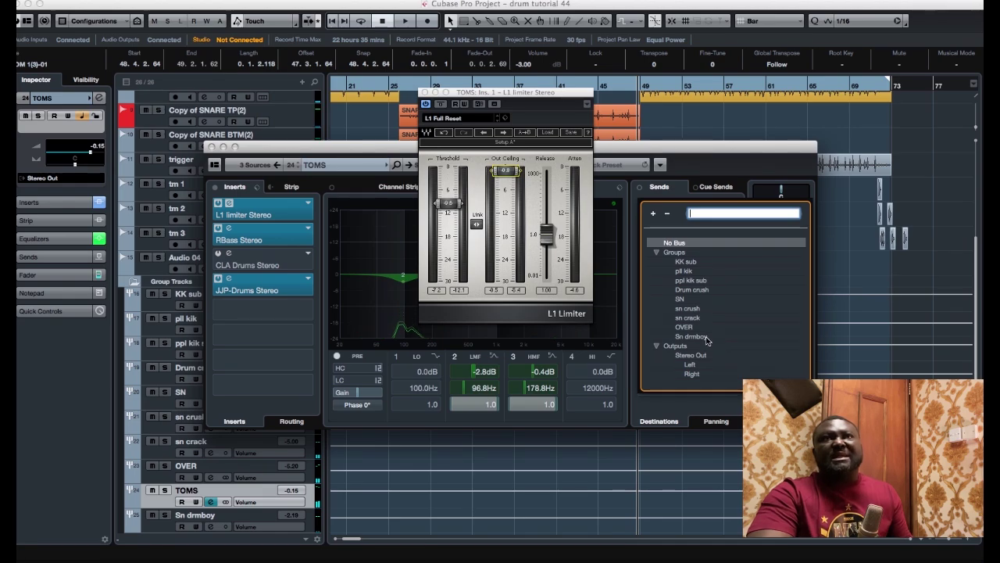
pyautogui.click(695, 290)
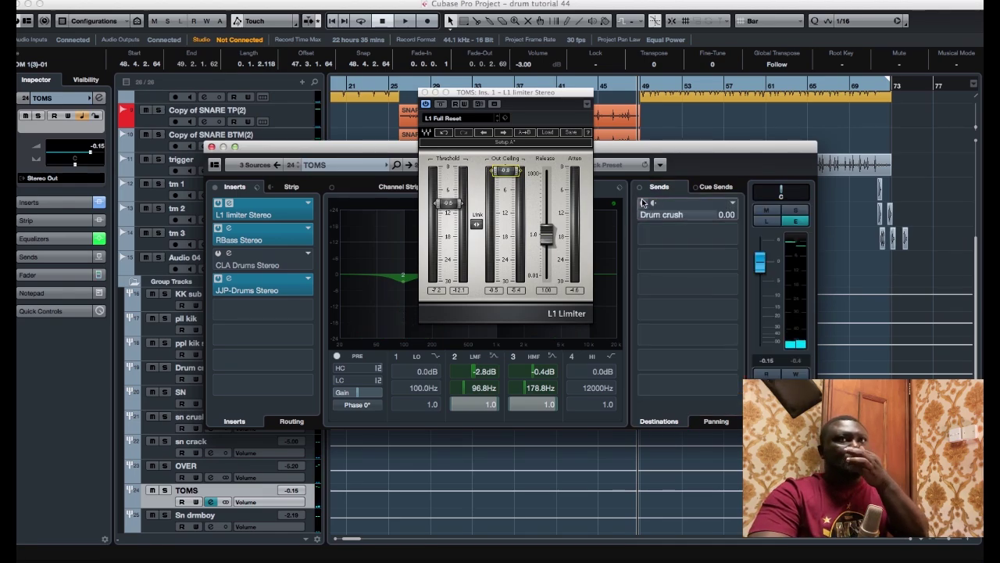
pyautogui.click(643, 203)
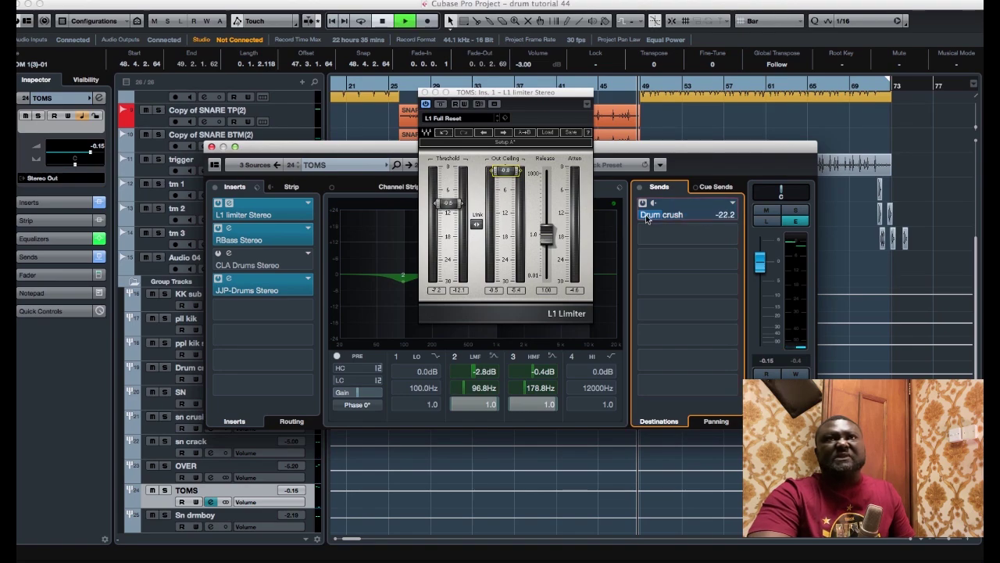
pyautogui.click(655, 216)
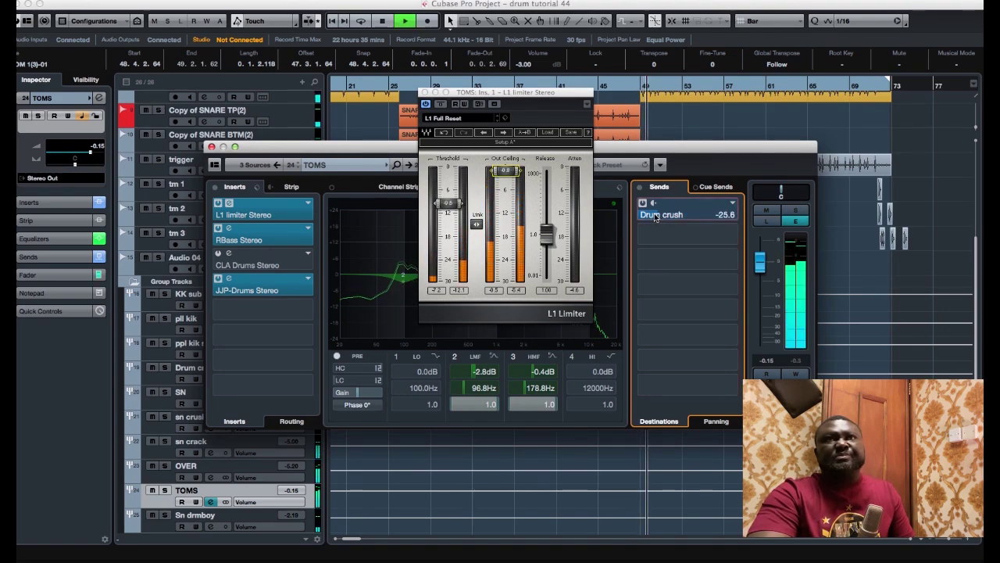
pyautogui.moveTo(655, 216); pyautogui.dragTo(658, 216)
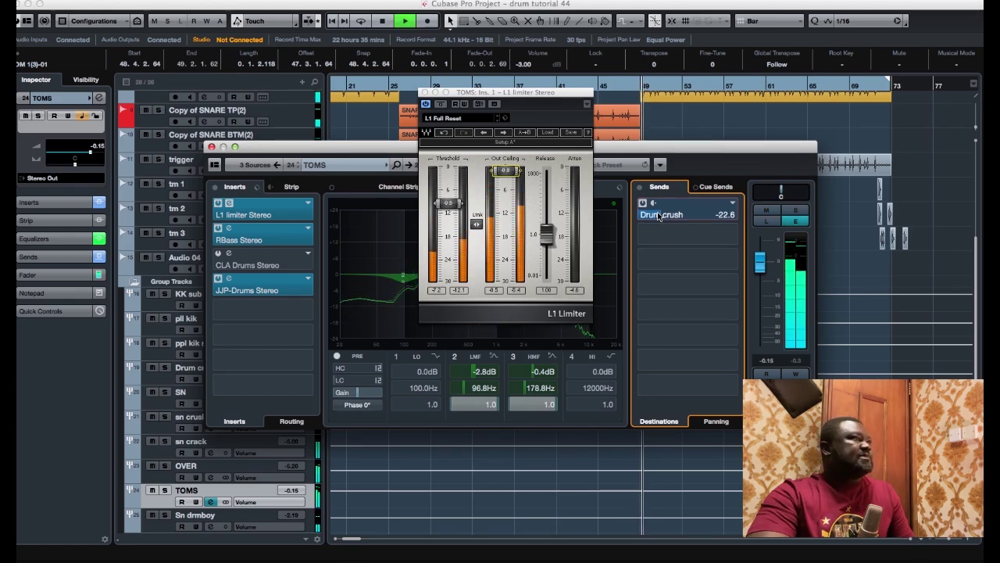
pyautogui.press('space')
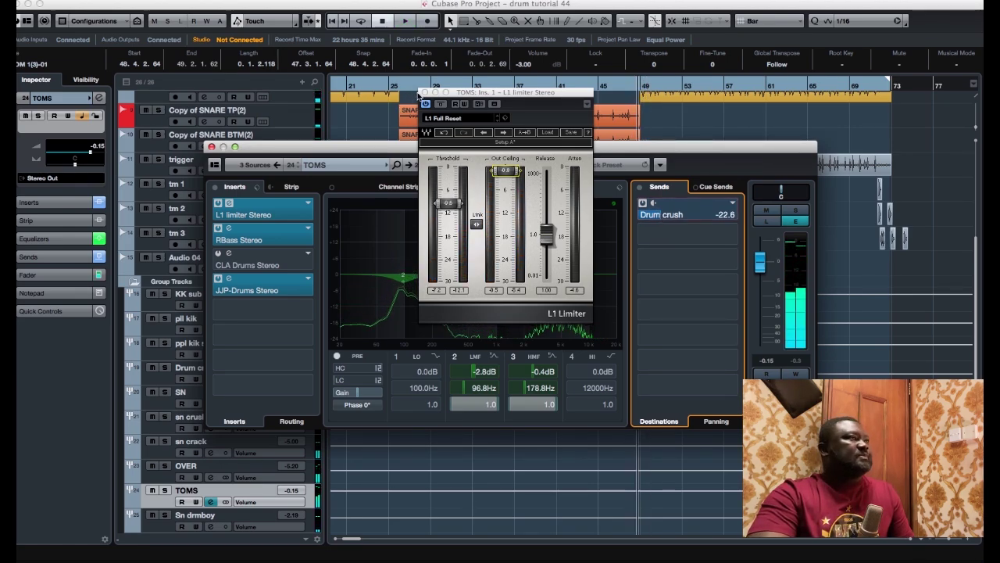
# Step: Close the TOMS group's L1 limiter and channel settings, and play the full drum mix from about bar 31
pyautogui.click(423, 92)
pyautogui.click(211, 146)
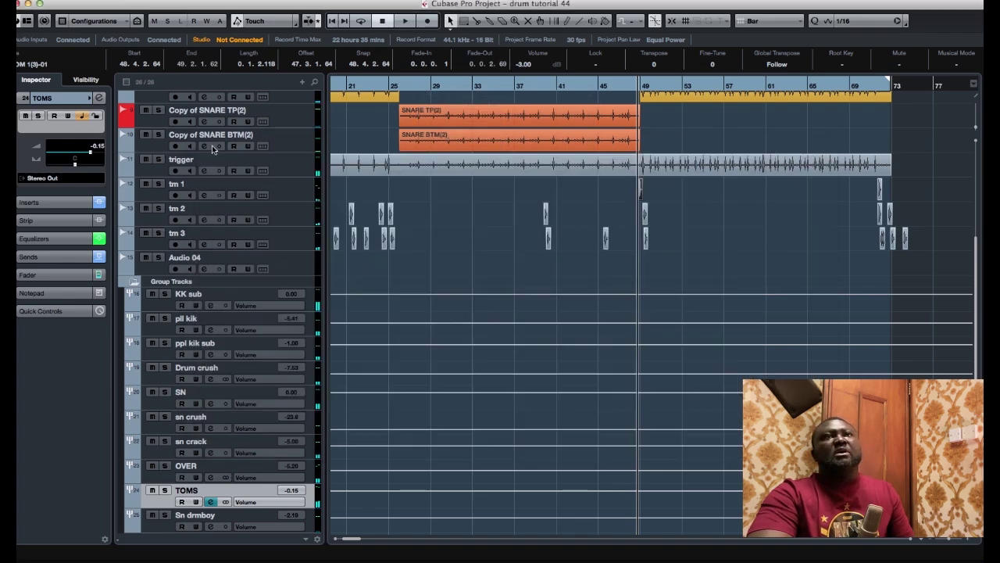
pyautogui.click(447, 243)
pyautogui.press('g')
pyautogui.press('g')
pyautogui.press('g')
pyautogui.press('g')
pyautogui.click(486, 87)
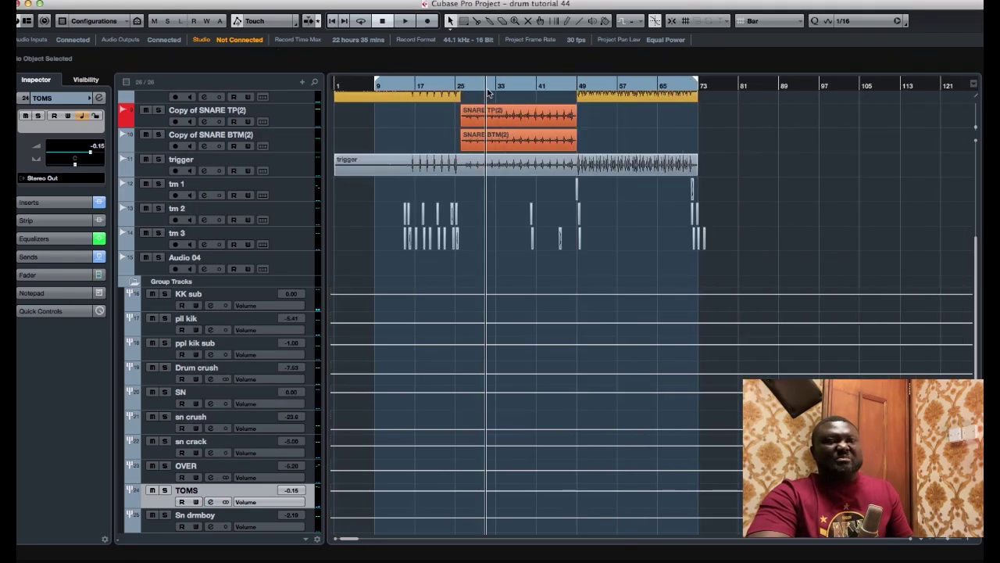
pyautogui.press('space')
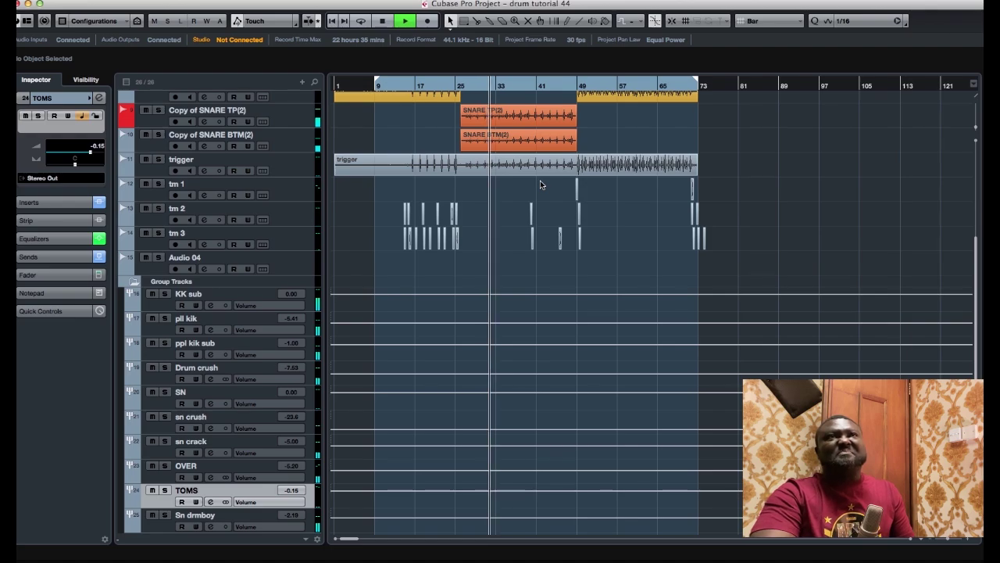
# Step: Open the channel settings of ROOM MIC(2) and compare its sound with the phase inverted and back at 0°
pyautogui.scroll(1, 540, 185)
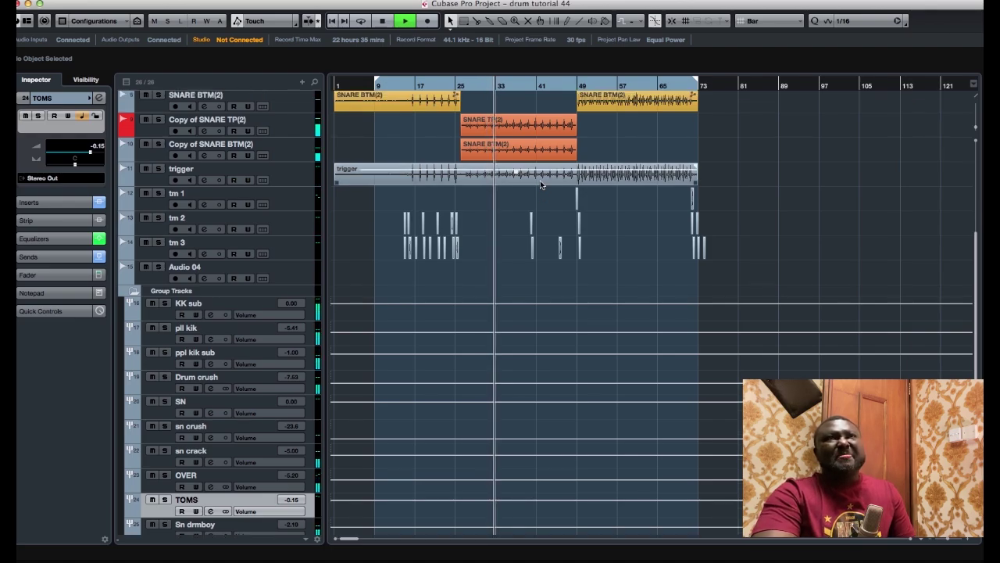
pyautogui.scroll(5, 540, 185)
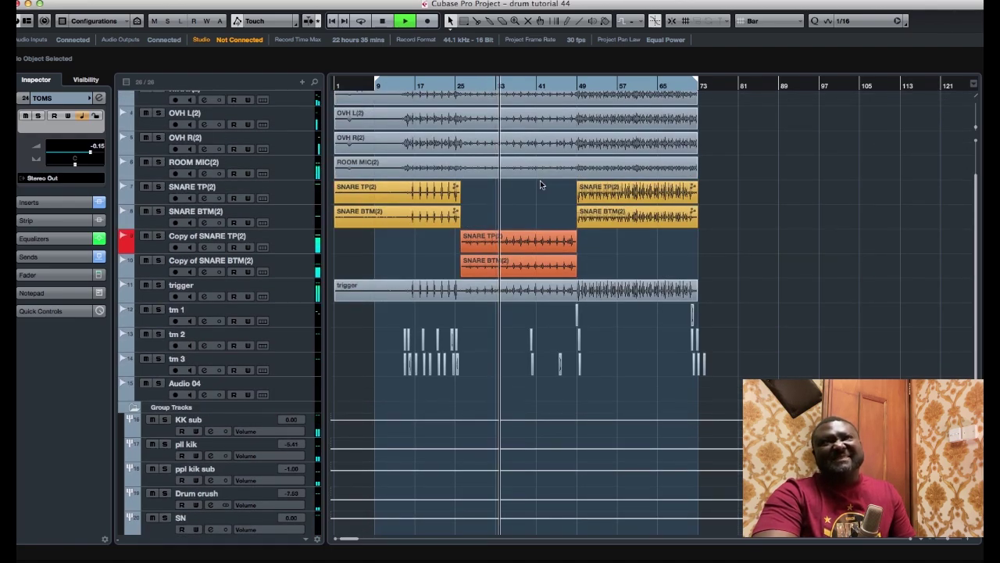
pyautogui.scroll(2, 540, 185)
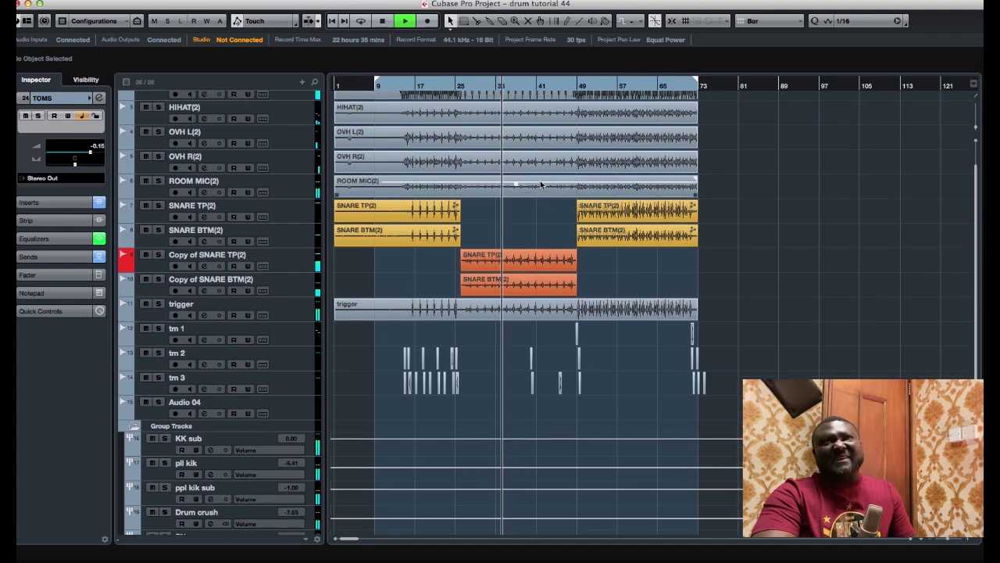
pyautogui.click(149, 193)
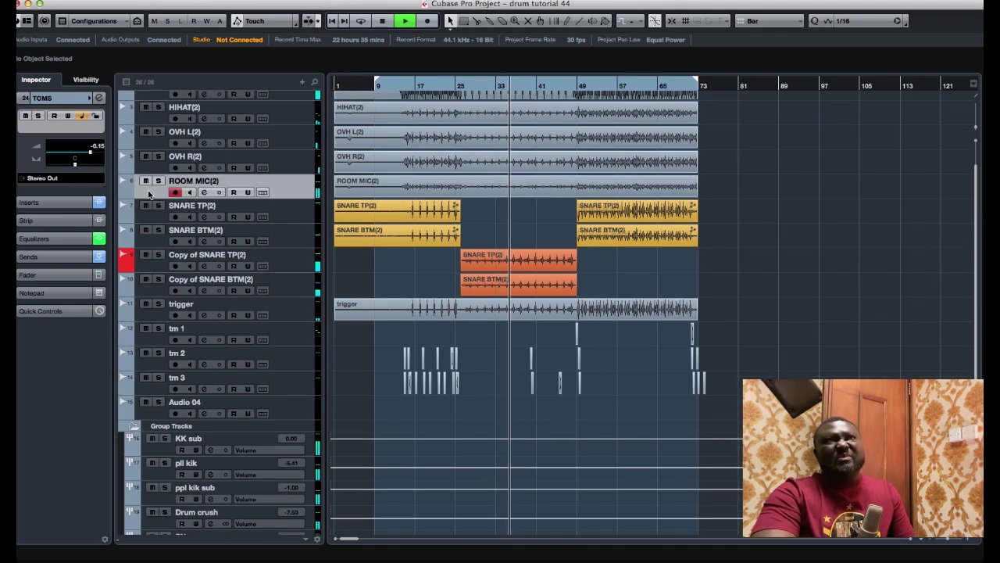
pyautogui.click(100, 99)
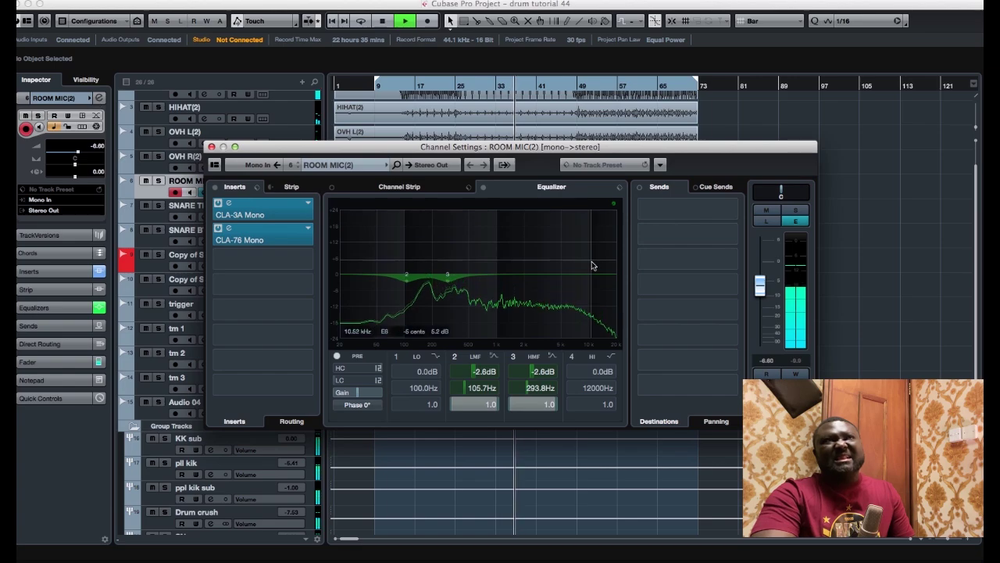
pyautogui.click(358, 405)
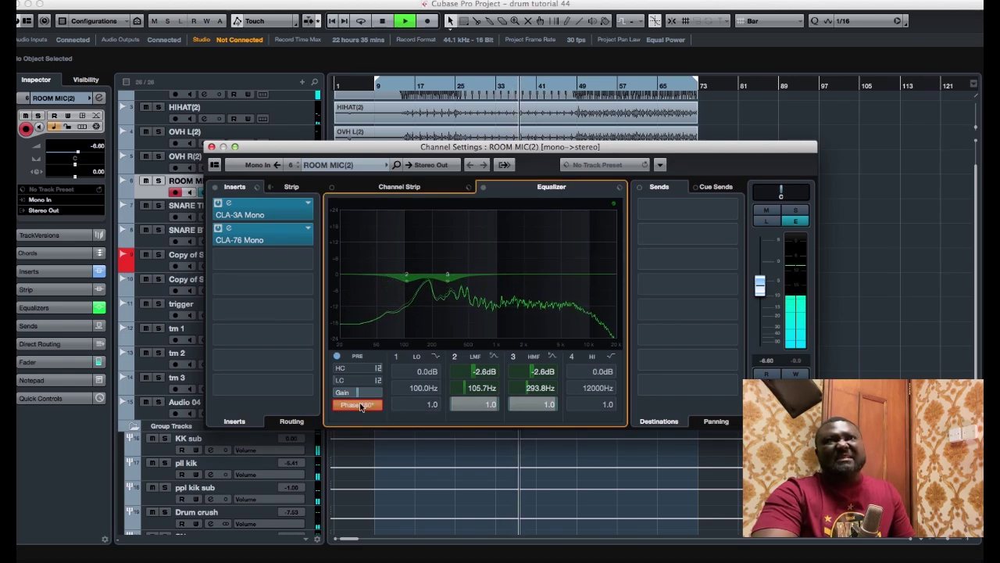
pyautogui.click(360, 406)
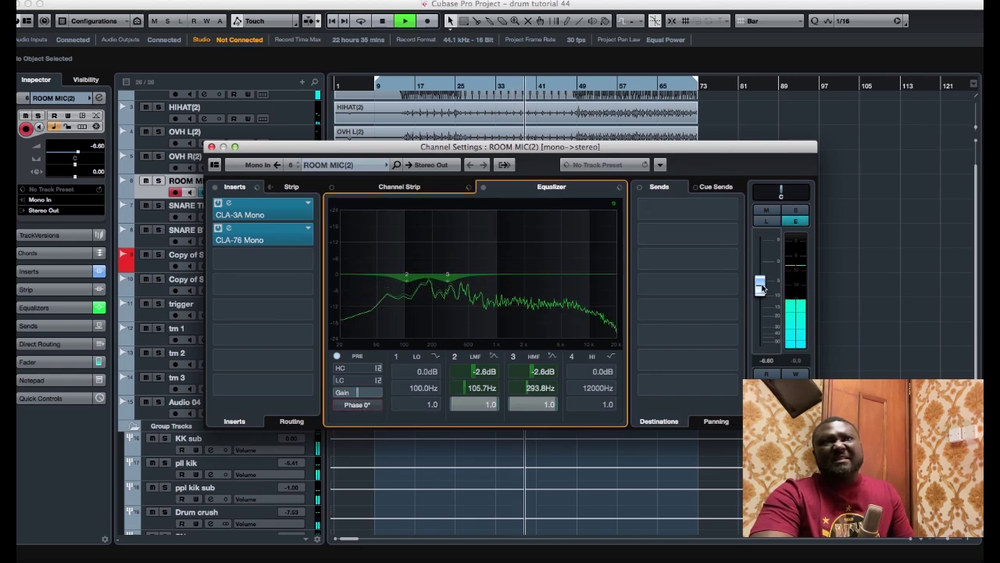
# Step: Lower the ROOM MIC(2) volume to -14.5 and cut its high EQ band by 3.3 dB at 3896 Hz
pyautogui.moveTo(761, 287); pyautogui.dragTo(760, 307)
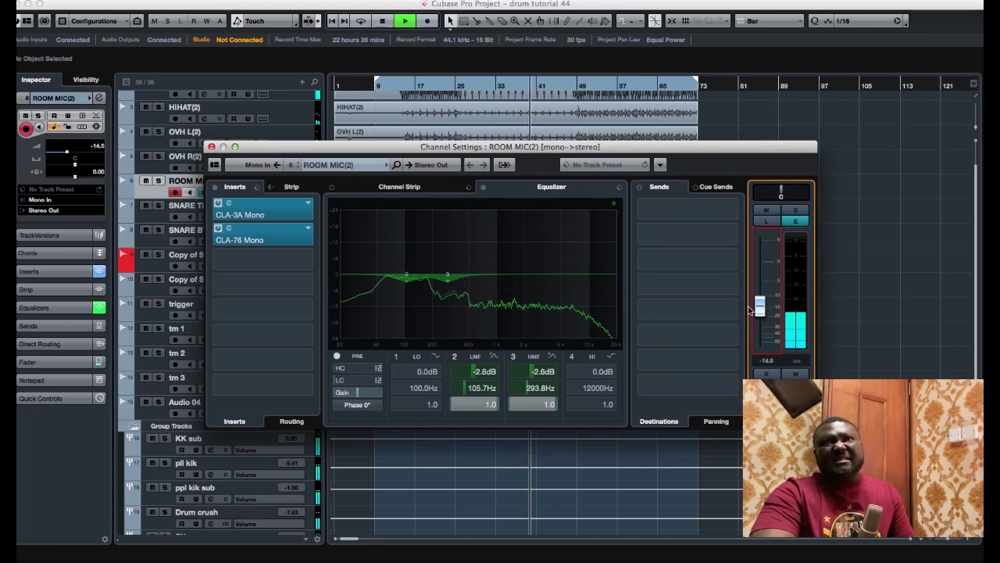
pyautogui.click(547, 283)
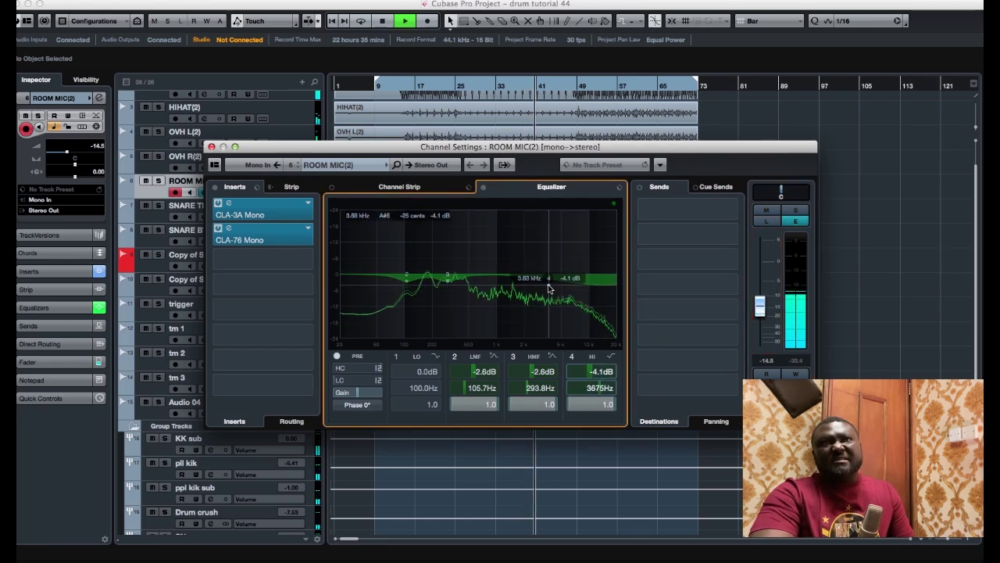
pyautogui.moveTo(549, 289); pyautogui.dragTo(552, 283)
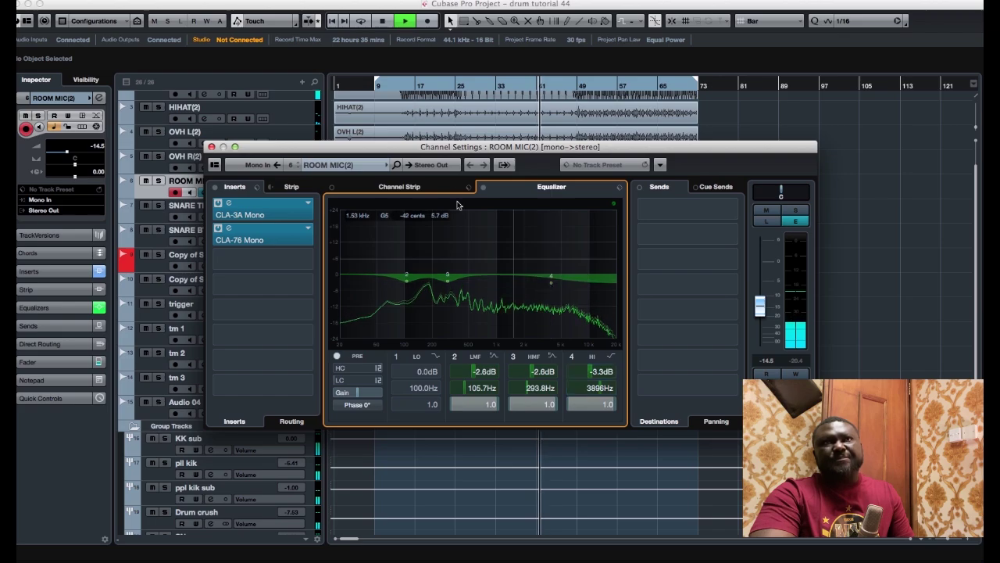
pyautogui.click(212, 147)
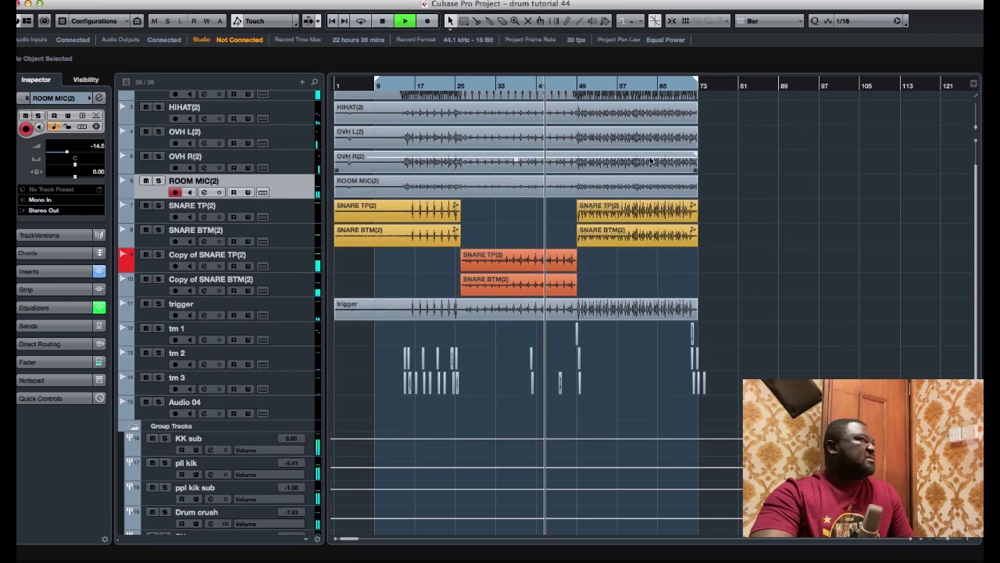
# Step: Play the mix from just before bar 49 and examine the tom fill and the following section in the full arrangement
pyautogui.click(575, 86)
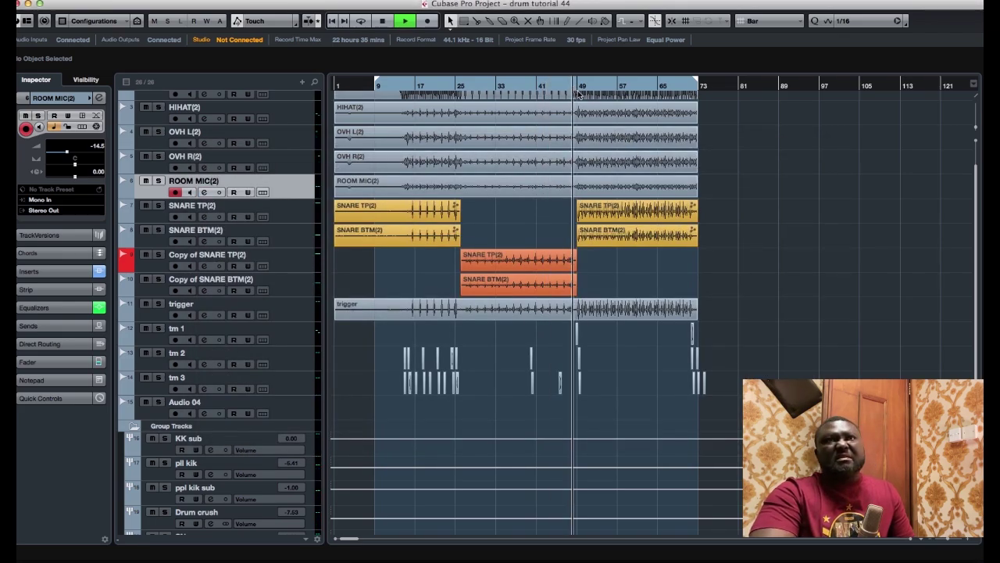
pyautogui.press('h')
pyautogui.press('h')
pyautogui.press('h')
pyautogui.press('h')
pyautogui.press('h')
pyautogui.press('h')
pyautogui.press('h')
pyautogui.press('h')
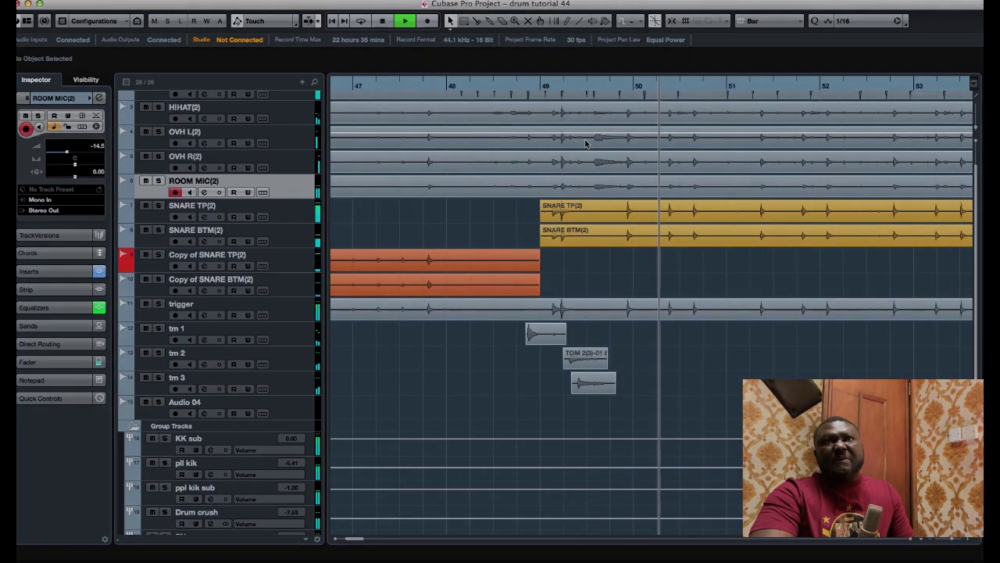
pyautogui.press('g')
pyautogui.press('g')
pyautogui.press('g')
pyautogui.press('g')
pyautogui.press('g')
pyautogui.press('g')
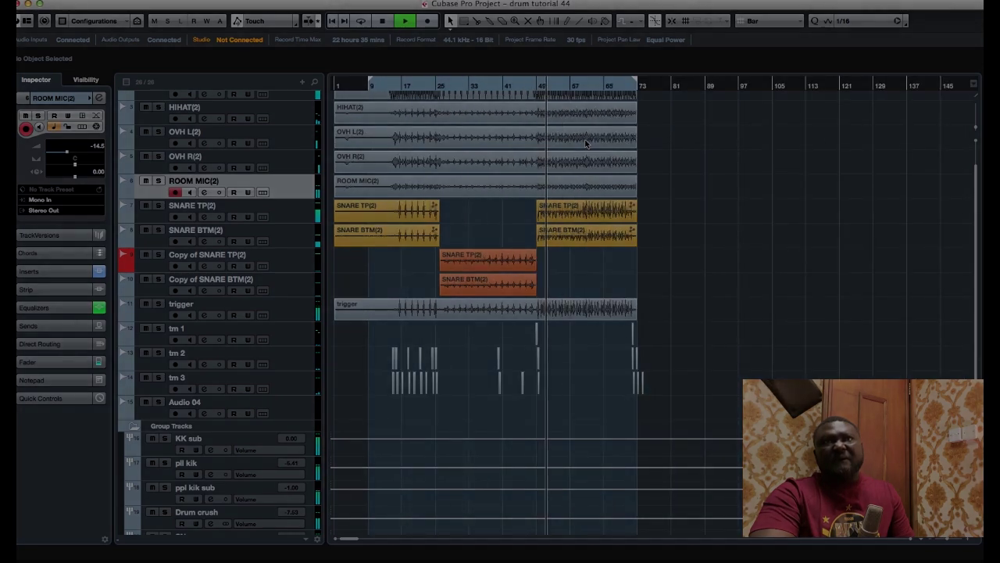